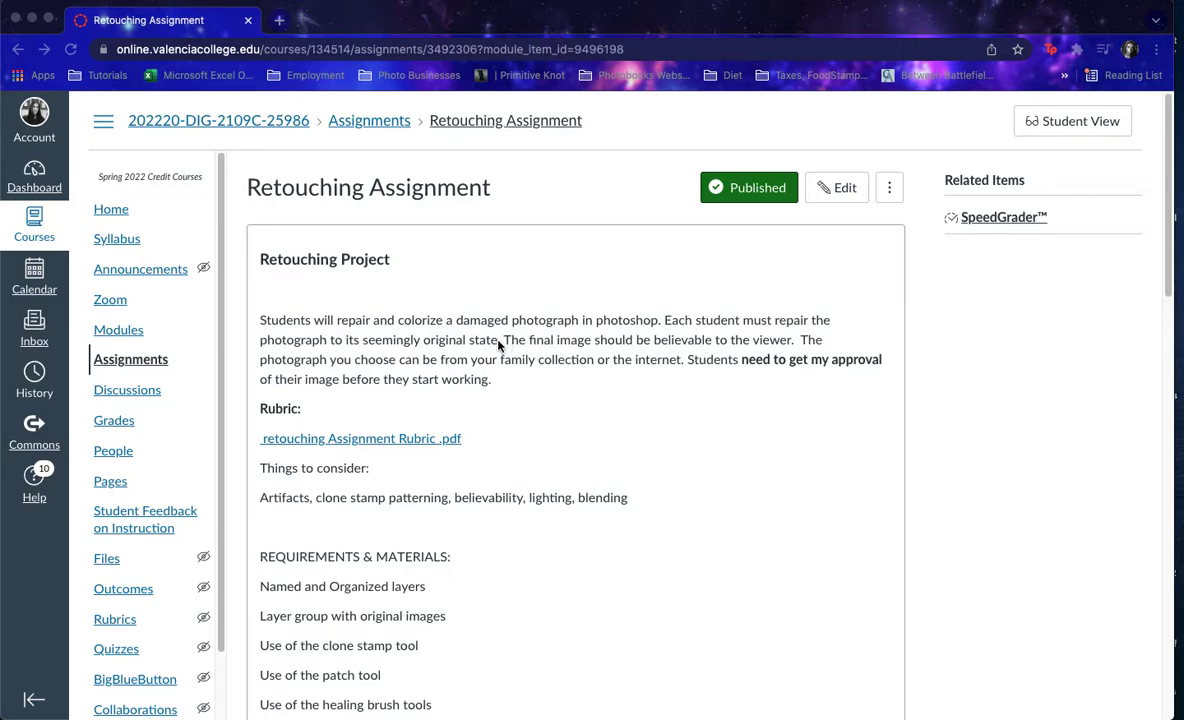
Read the Retouching Project description, including the image approval rule and the list of things to consider
double_click(630, 340)
click(548, 377)
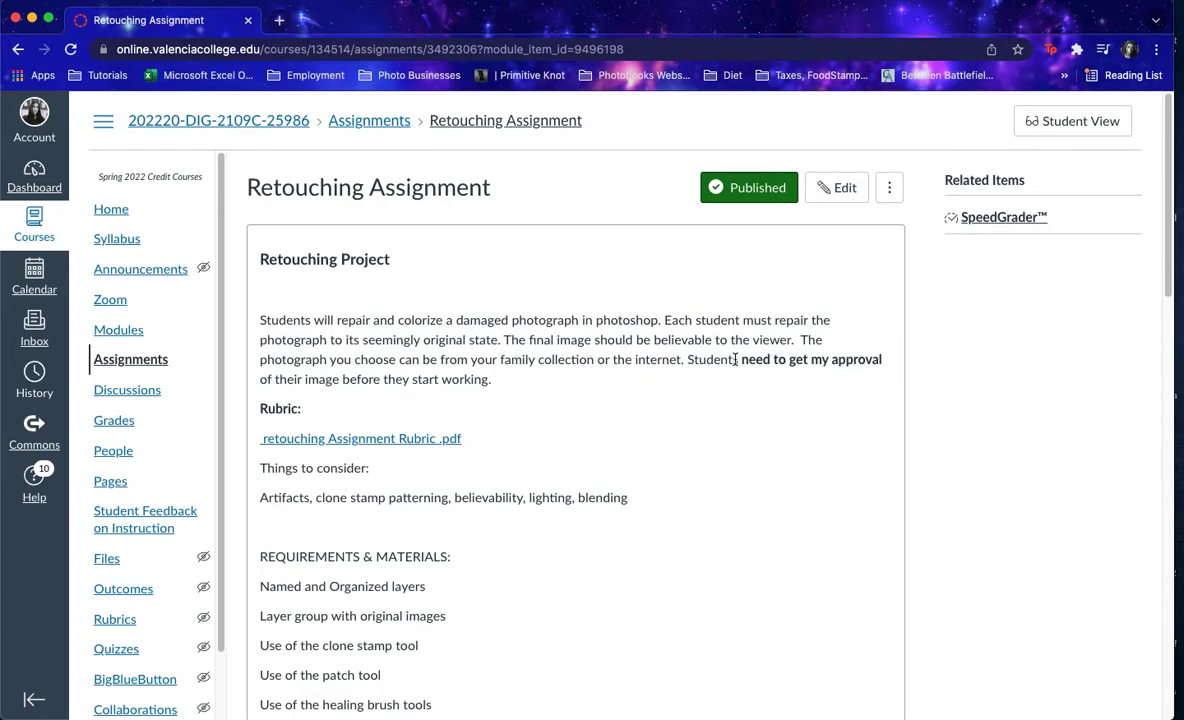
drag(882, 360, 739, 358)
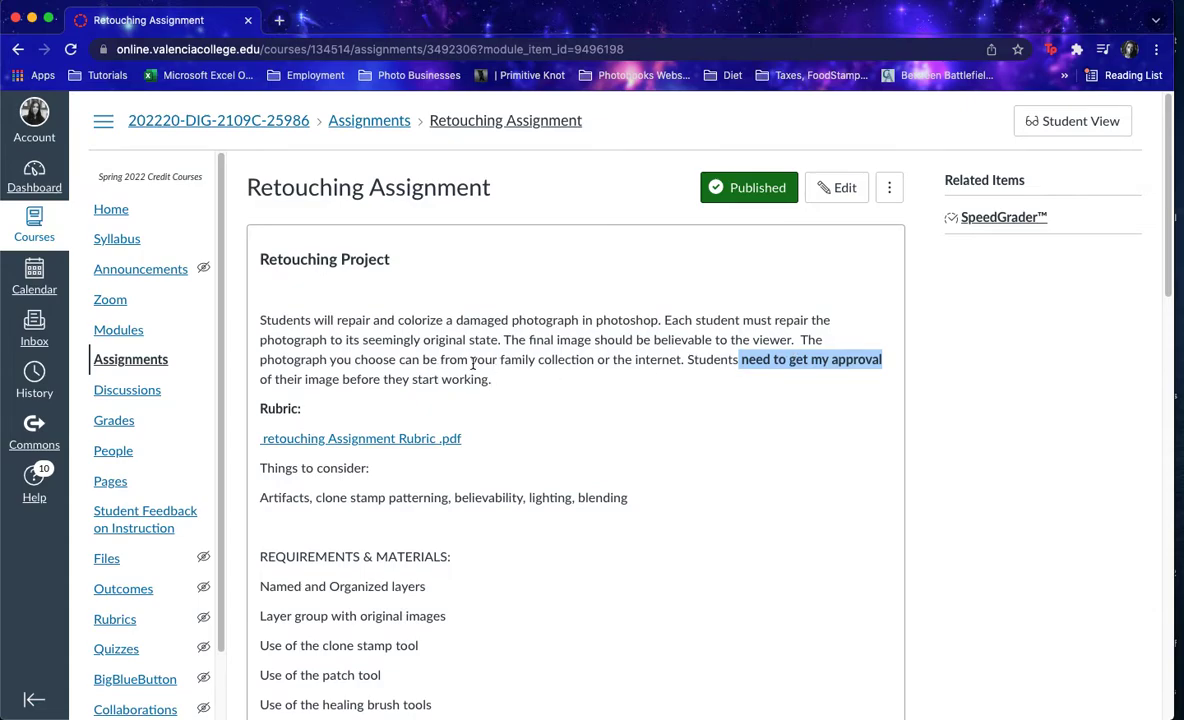
scroll(476, 400, down, 3)
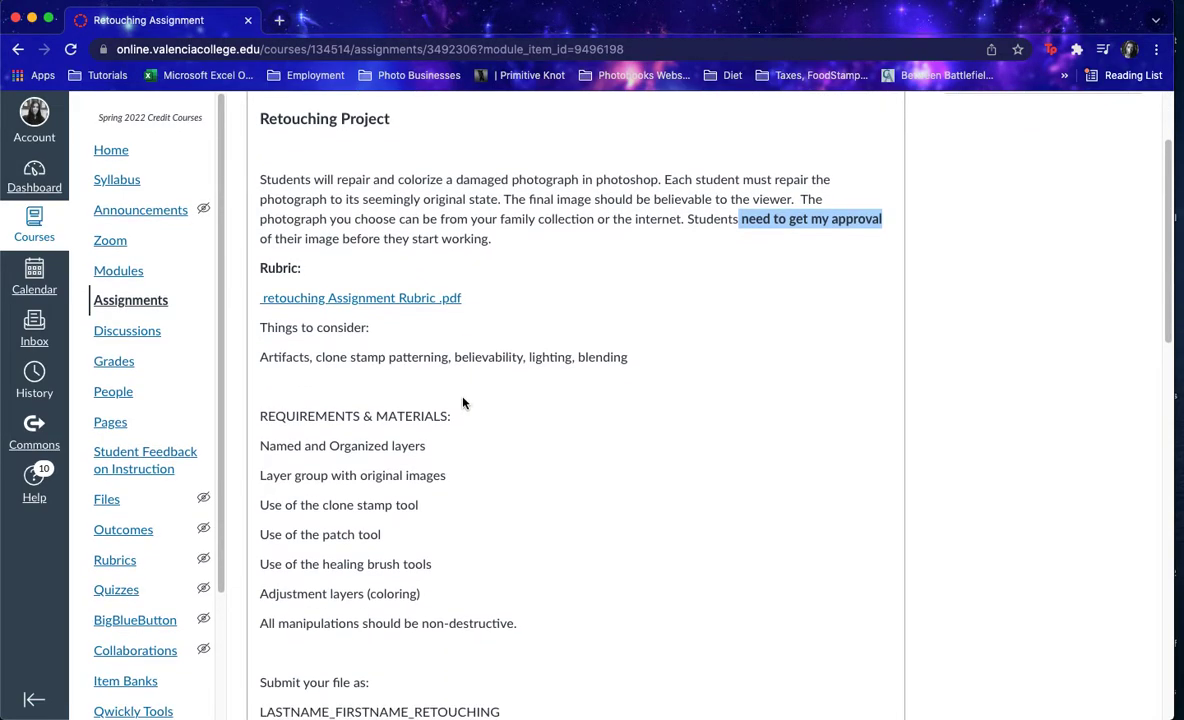
click(275, 357)
double_click(275, 357)
double_click(405, 357)
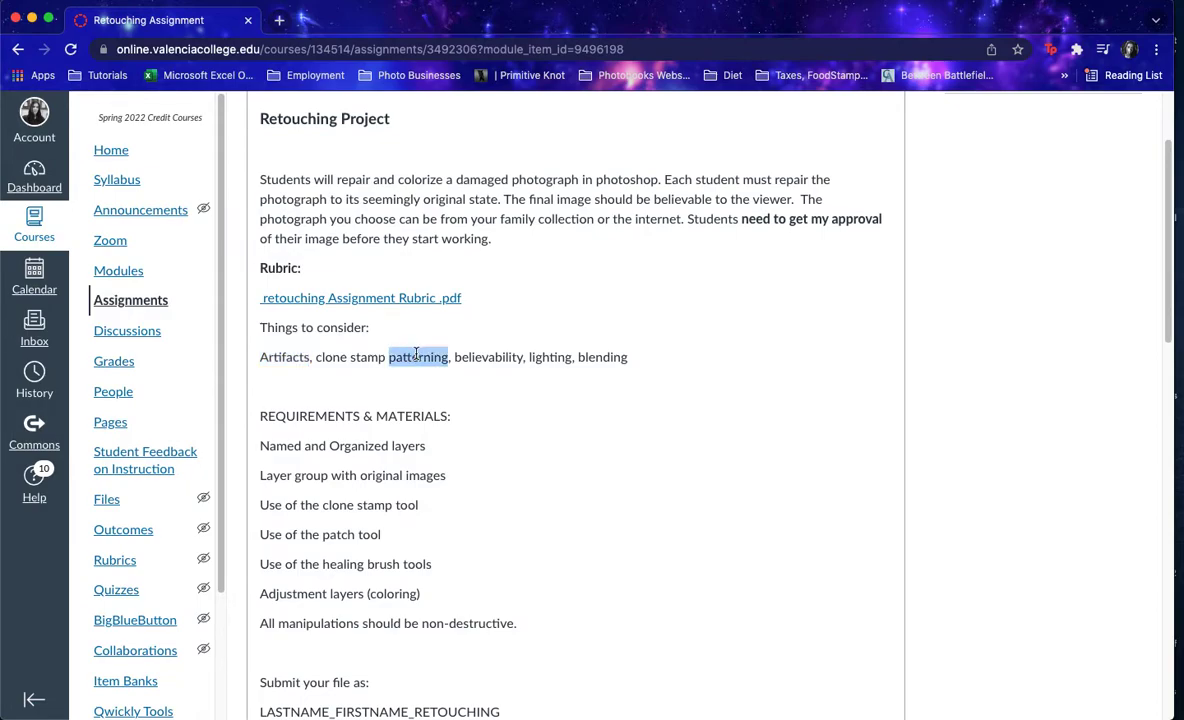
click(682, 408)
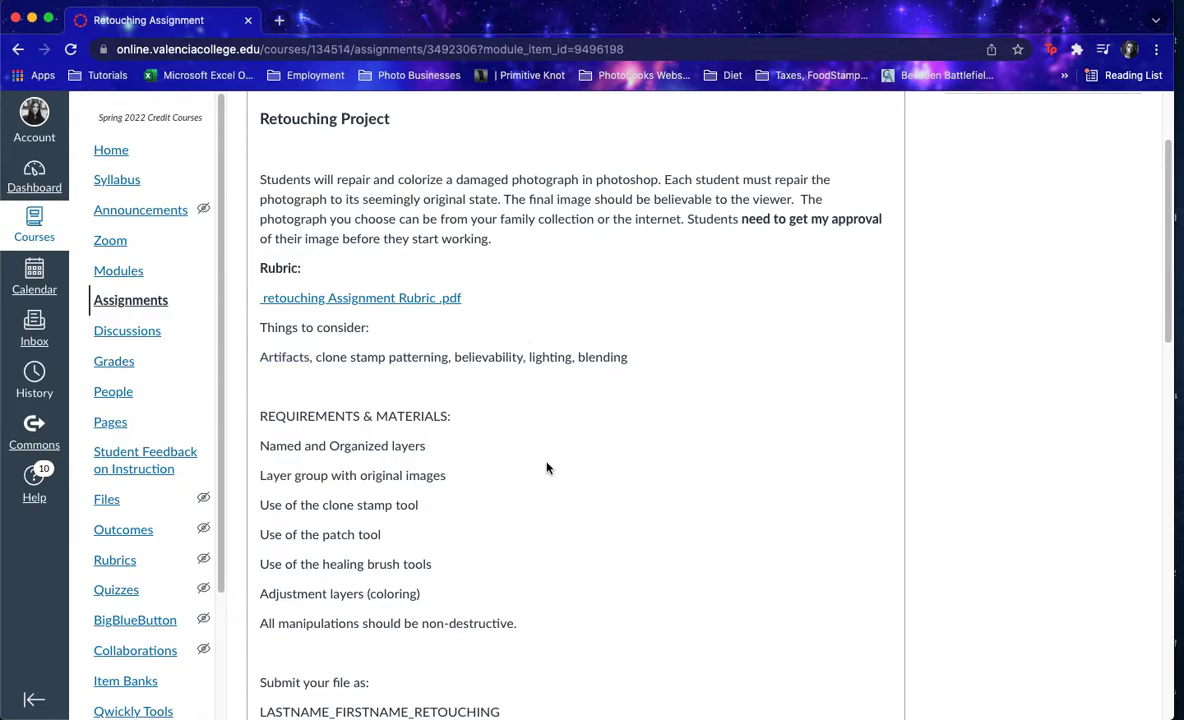
Review the assignment's requirements and materials, from layer organization and required healing tools to non-destructive manipulation
scroll(547, 467, down, 3)
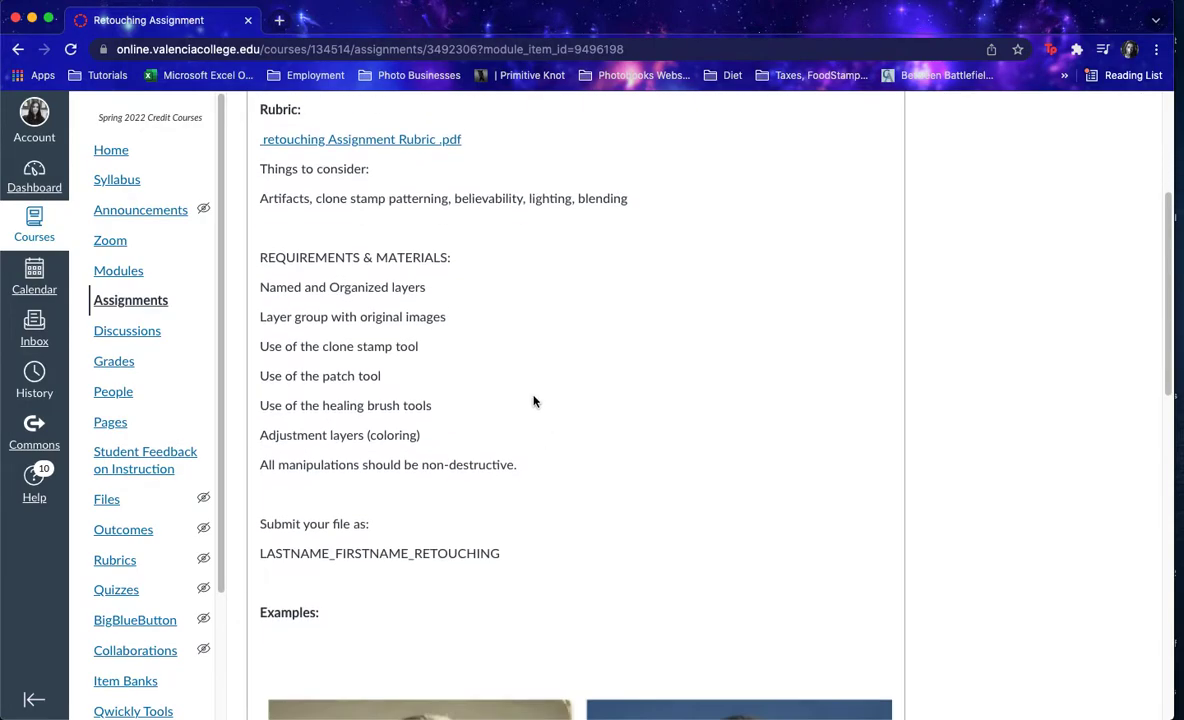
drag(268, 287, 539, 315)
click(540, 316)
mouse_move(254, 346)
mouse_down()
mouse_move(393, 373)
mouse_move(423, 405)
mouse_up()
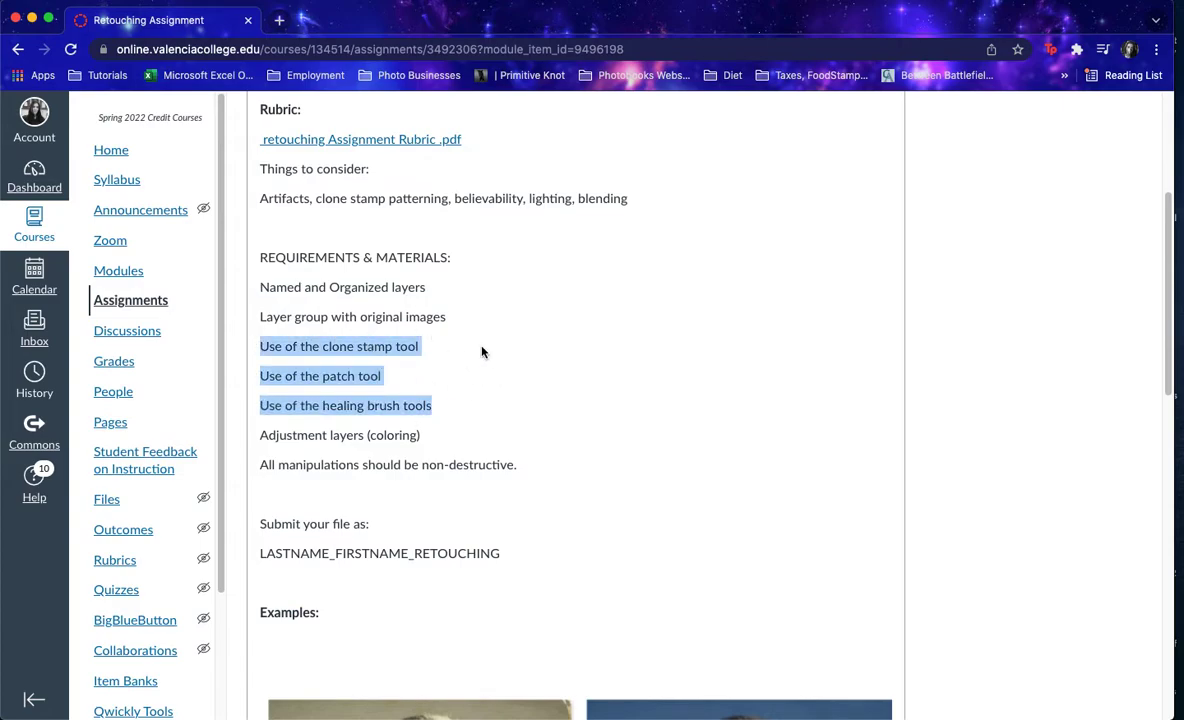
click(475, 392)
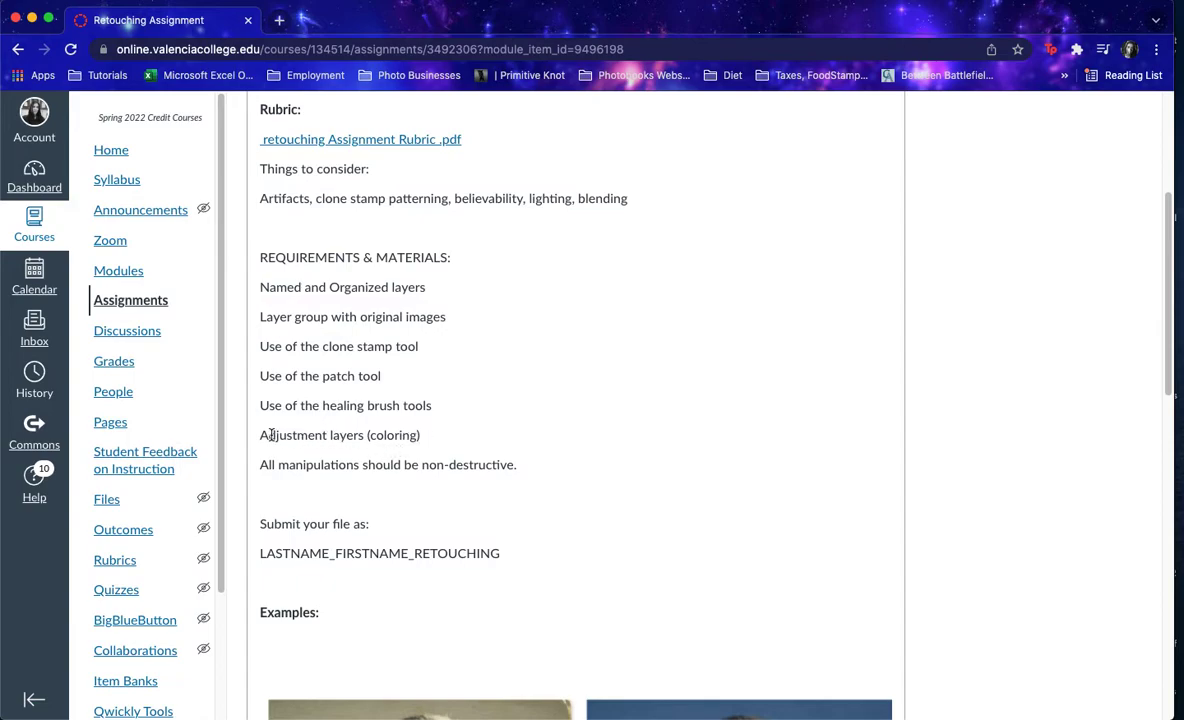
drag(516, 465, 424, 469)
click(520, 398)
Look through the before-and-after restoration examples and the assignment's submission details
scroll(580, 460, down, 5)
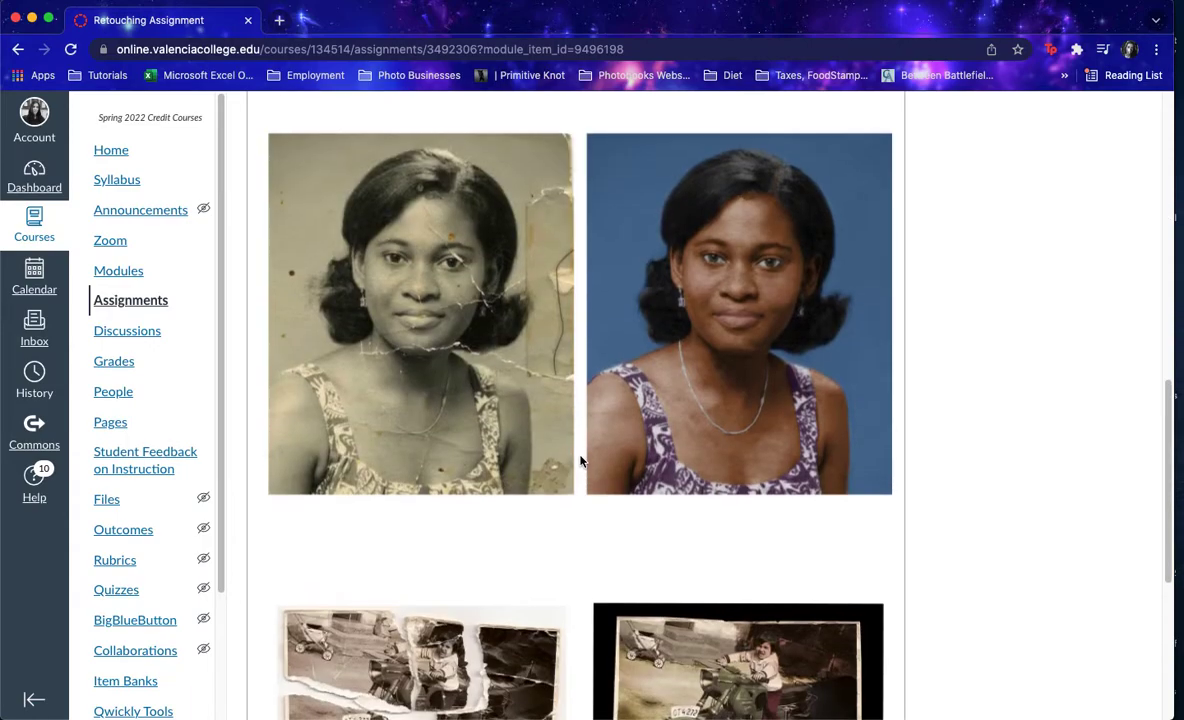
scroll(580, 460, up, 3)
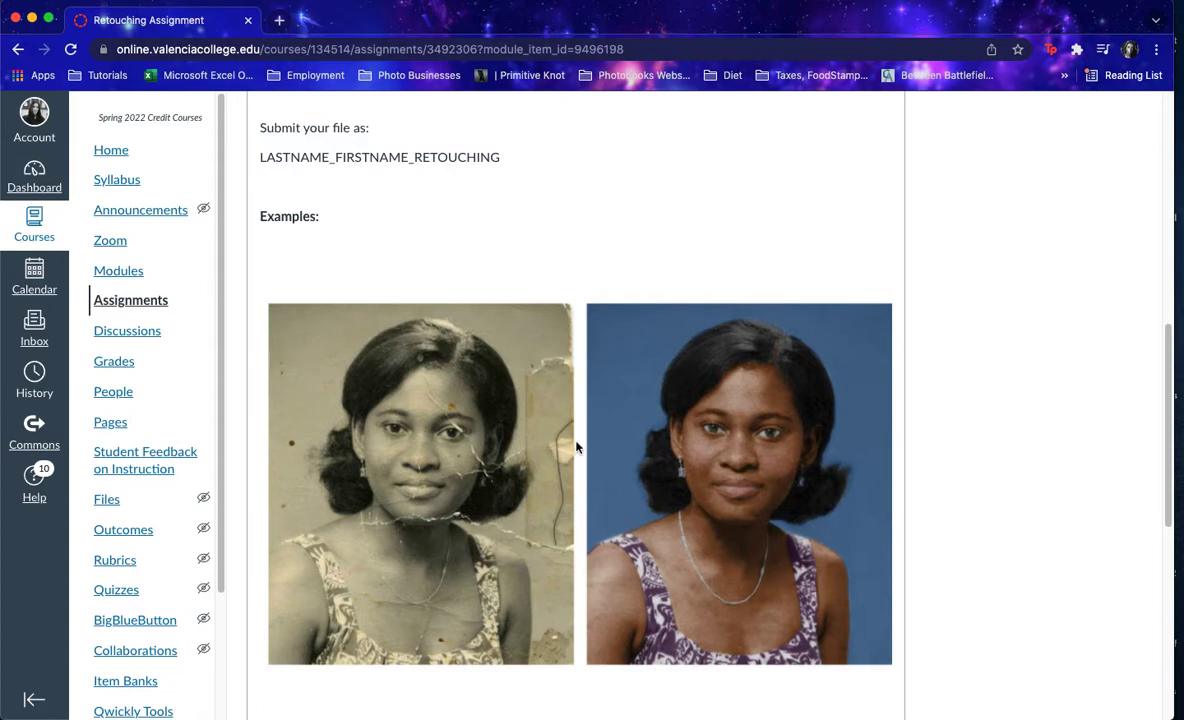
scroll(573, 448, down, 5)
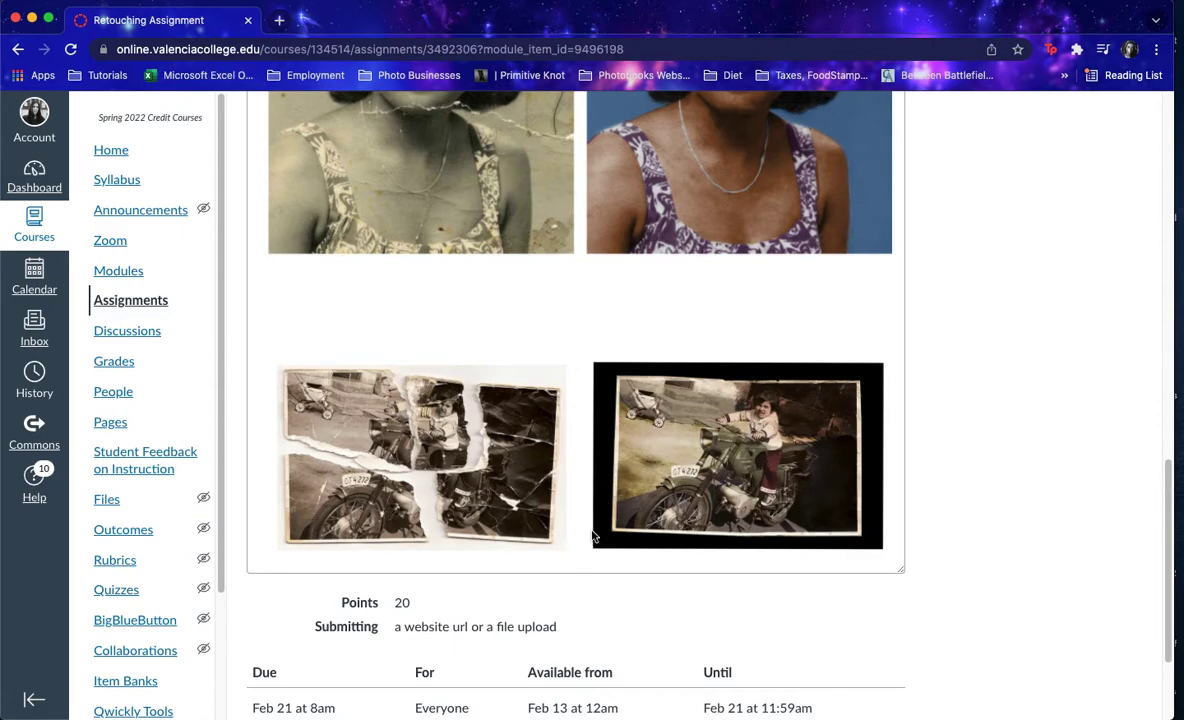
scroll(589, 550, down, 3)
scroll(589, 552, up, 3)
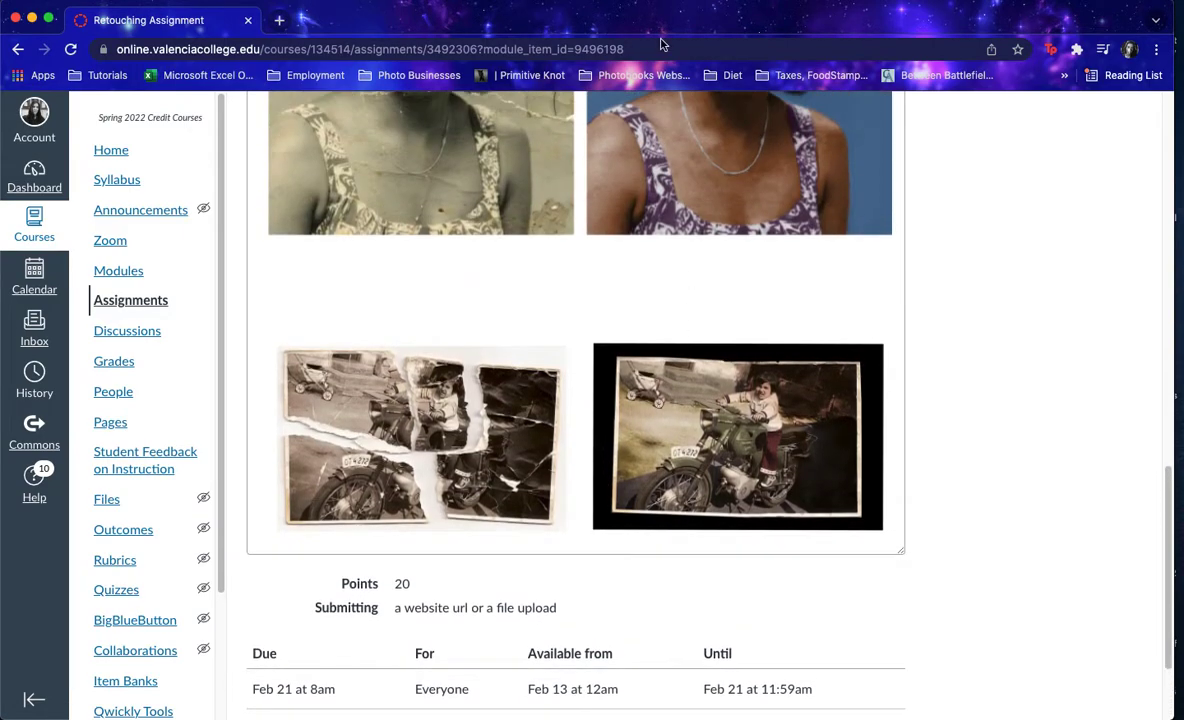
Switch to Photoshop, where the damaged couple portrait 110.jpeg is open
key(super+Tab)
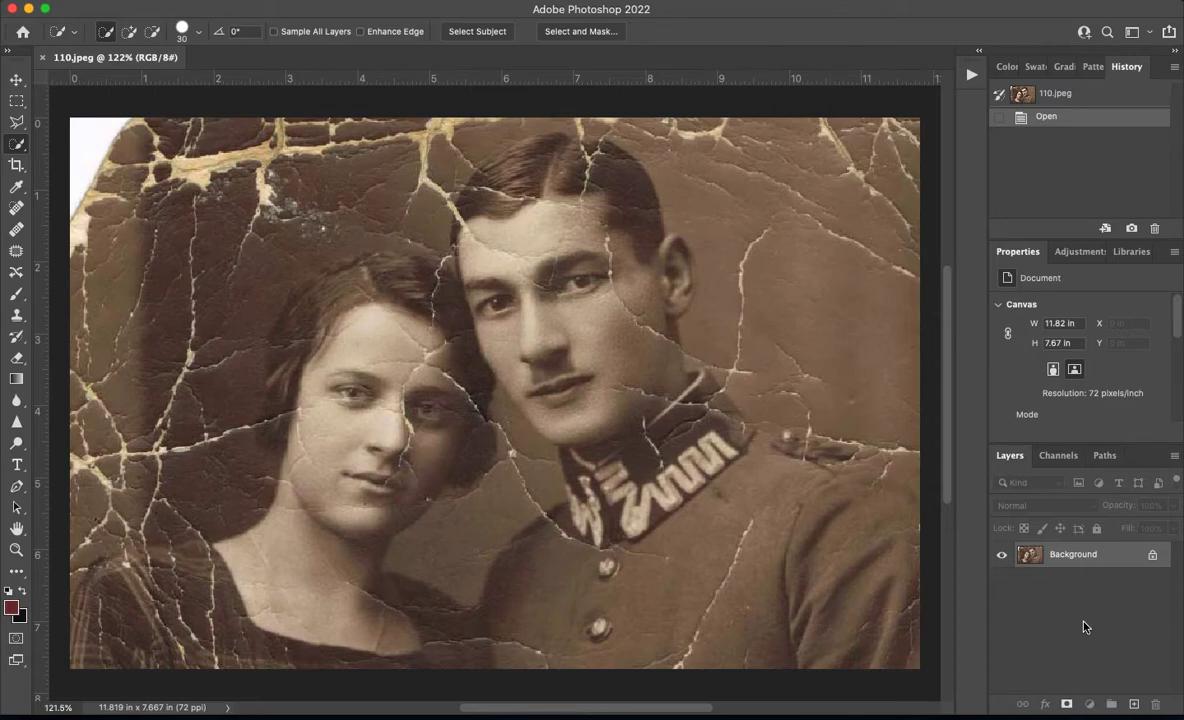
key(super+j)
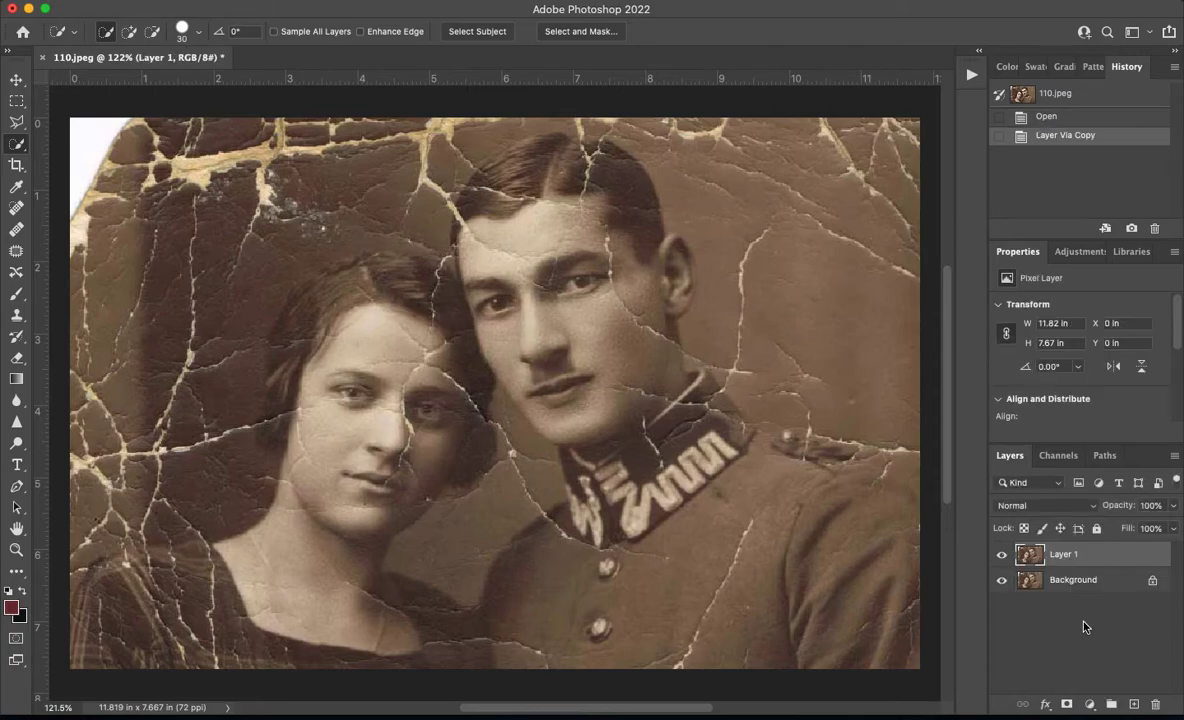
key(super+z)
right_click(1084, 568)
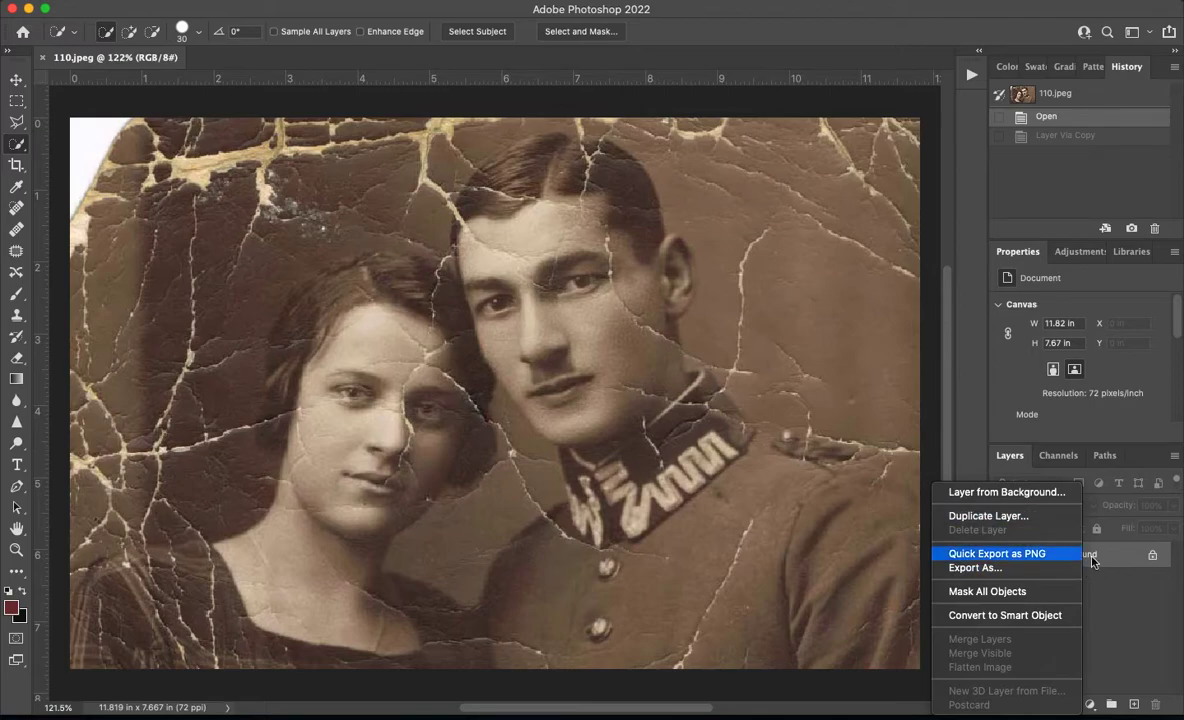
click(1120, 566)
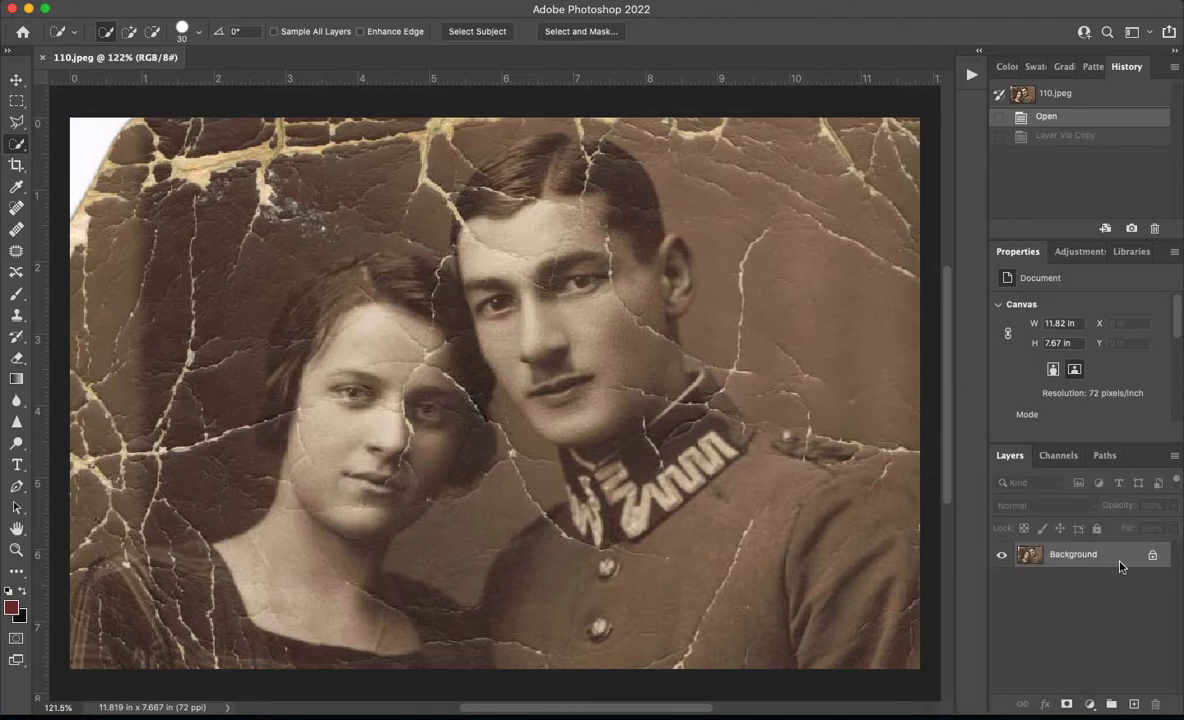
Duplicate the Background layer and create a layer group directly above the original Background
key(super+j)
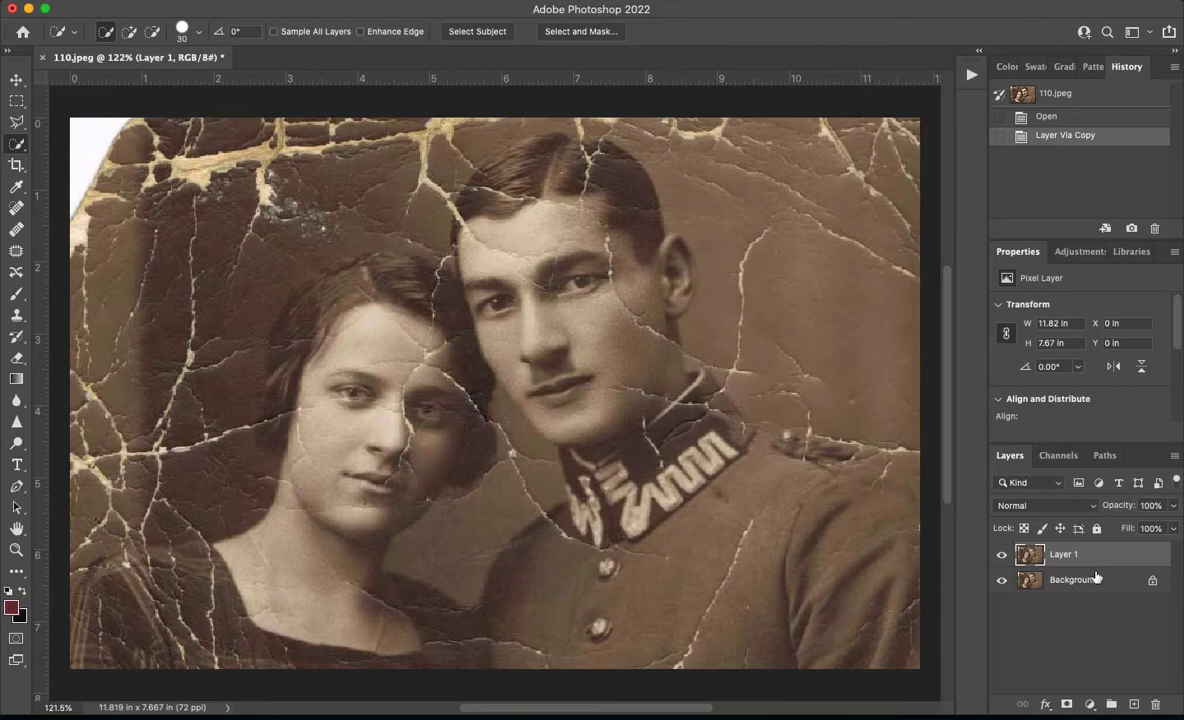
click(1089, 582)
click(1111, 704)
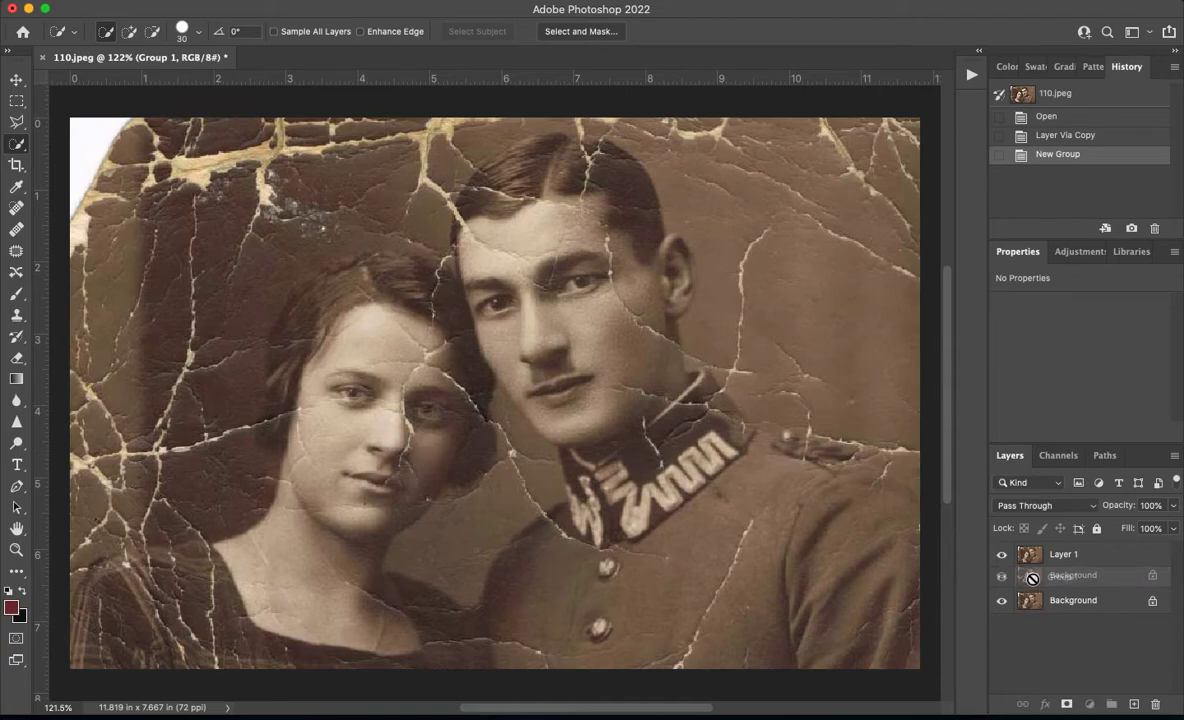
Convert the locked Background into a regular layer and move it into the new group
double_click(1128, 601)
click(733, 327)
drag(1060, 600, 1022, 581)
click(1022, 581)
Rename the group containing the original photo as "Original JPG"
click(1052, 578)
double_click(1052, 578)
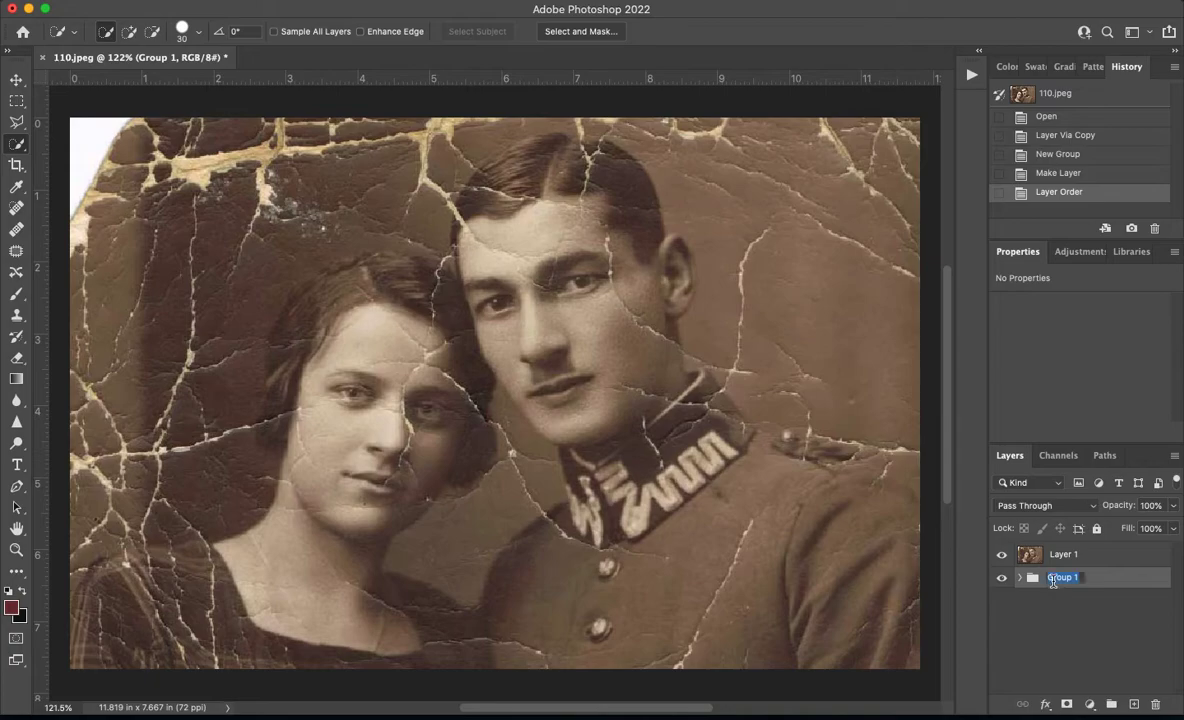
text(Origina)
key(BackSpace)
key(BackSpace)
key(BackSpace)
text(inal JPG)
key(Return)
Rename the duplicated photo layer as "Bg copy"
double_click(1066, 554)
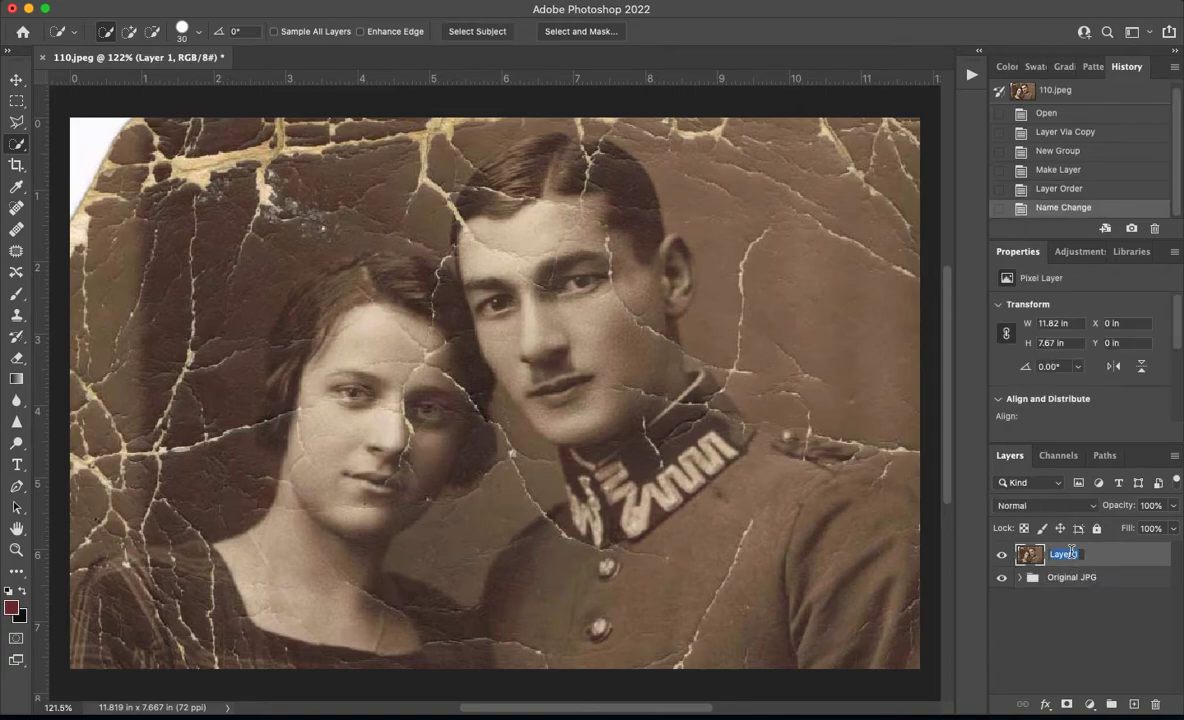
text(Bg copy)
key(Return)
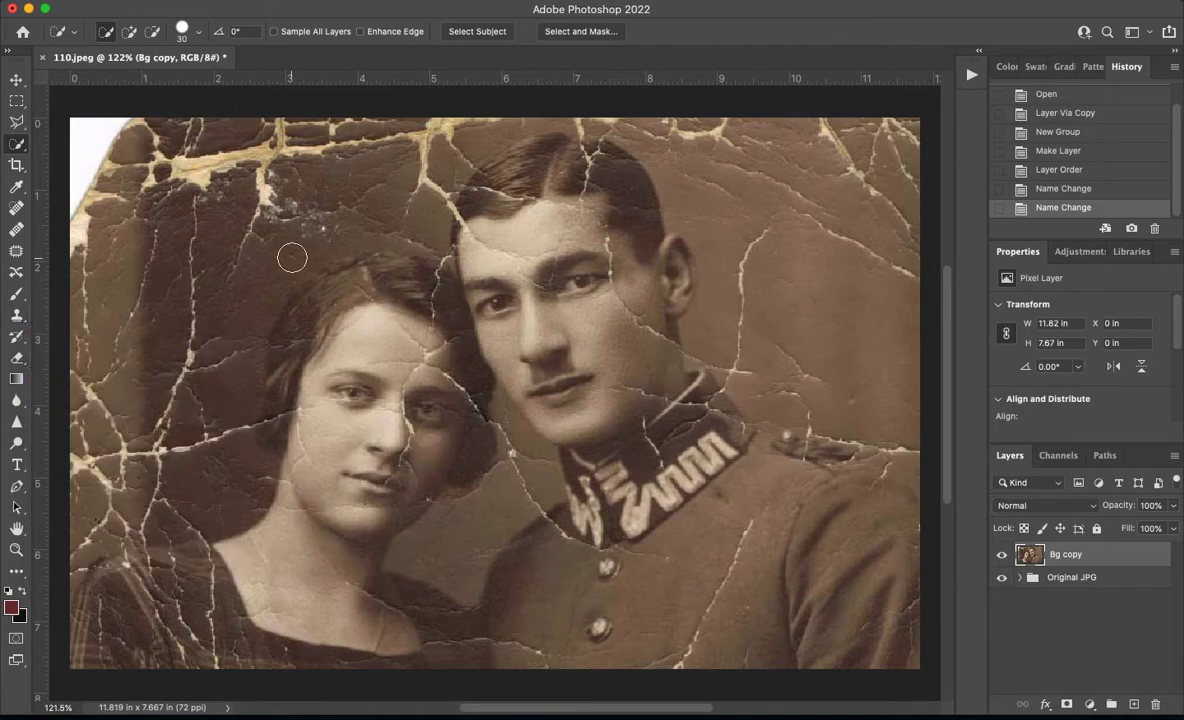
Activate the Spot Healing Brush and keep its blend mode at Normal
click(15, 209)
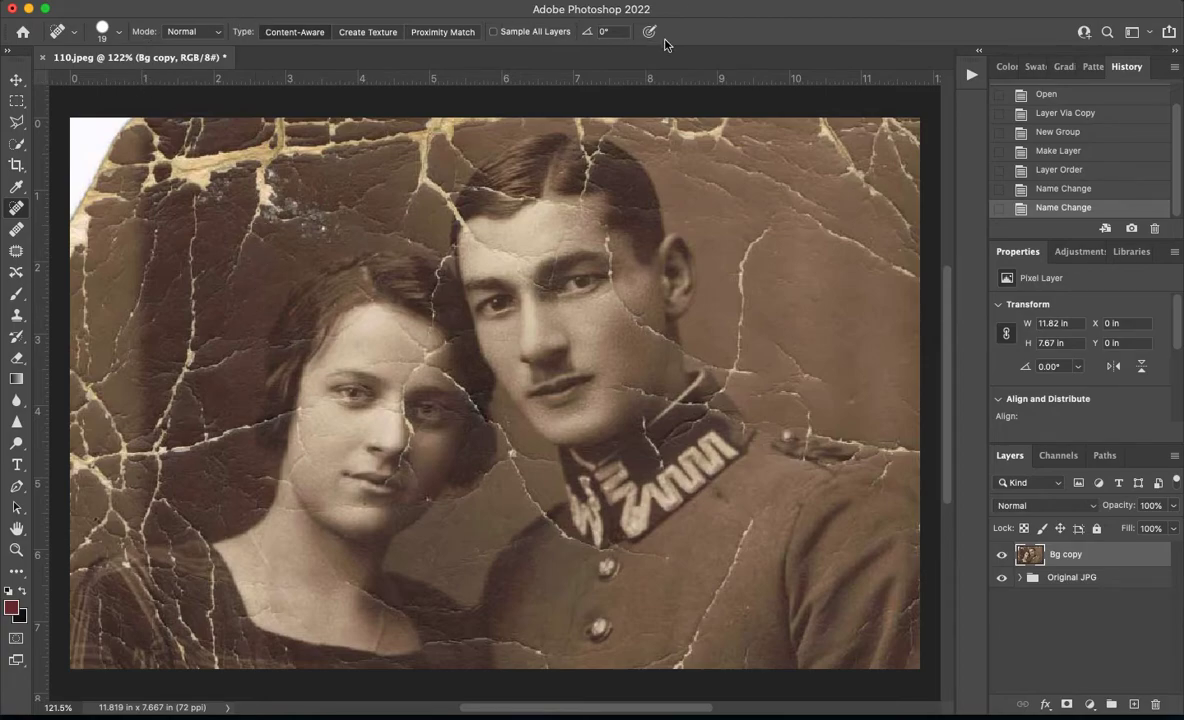
click(220, 35)
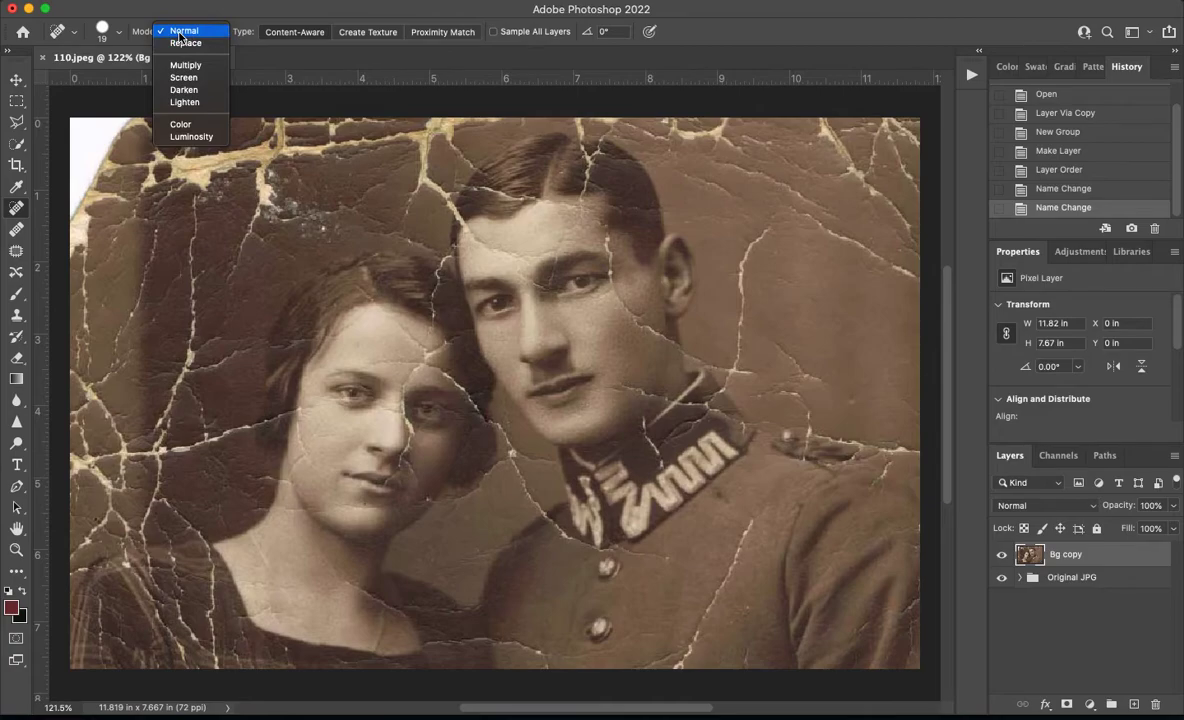
click(180, 33)
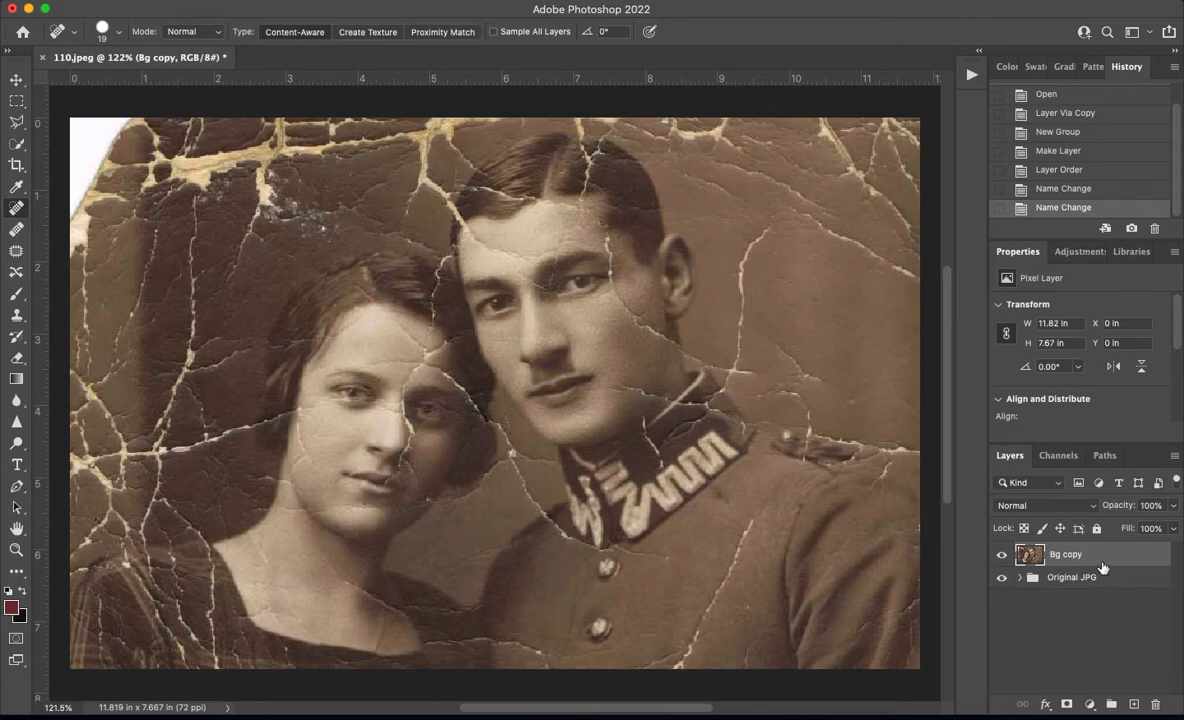
Add an empty layer above Bg copy and name it "spot healing"
click(1133, 704)
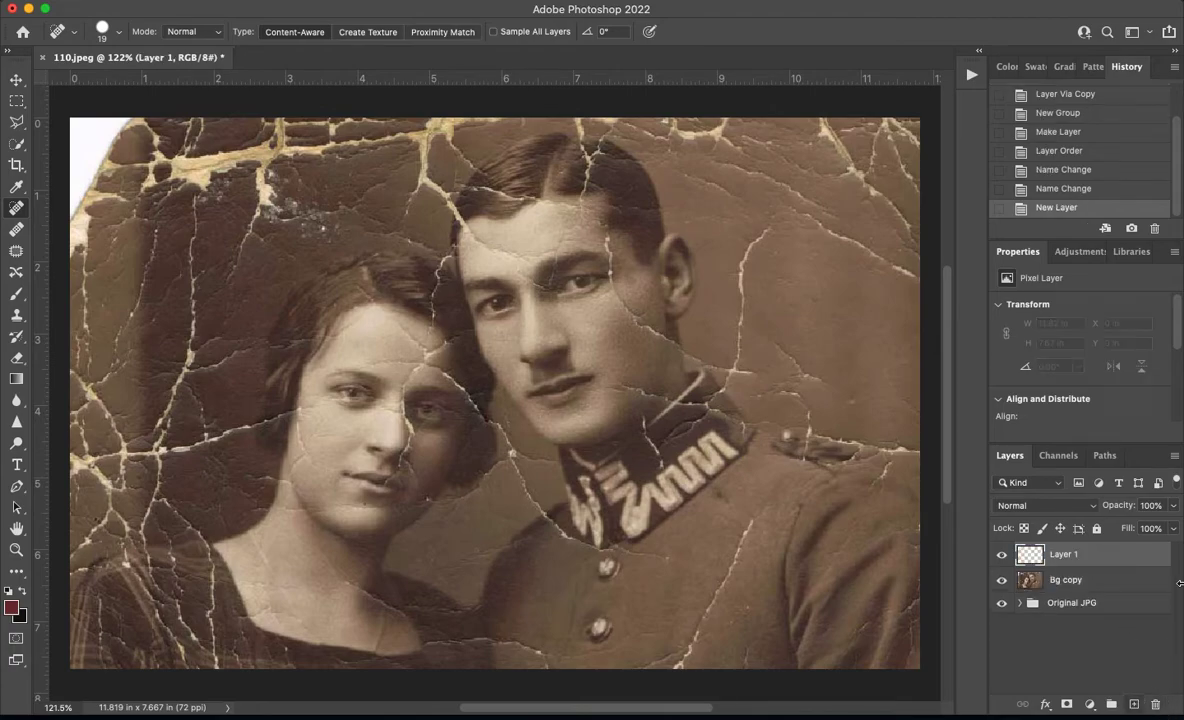
double_click(1062, 553)
text(s)
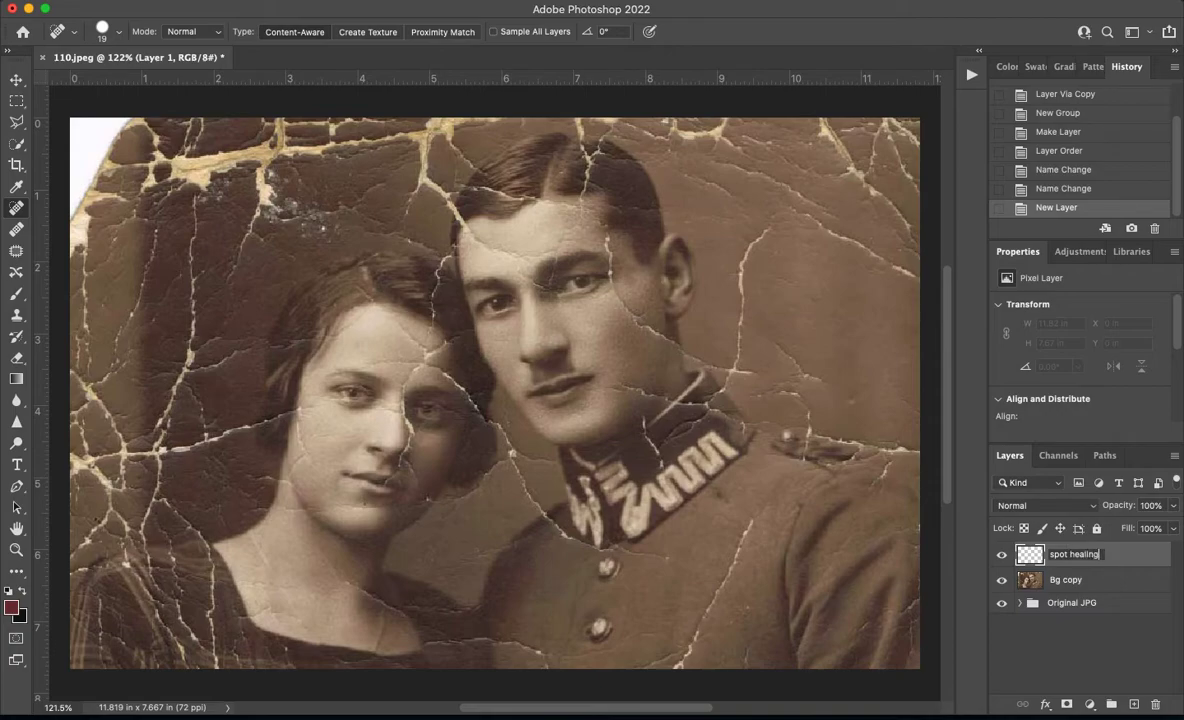
text(pot healing)
key(Return)
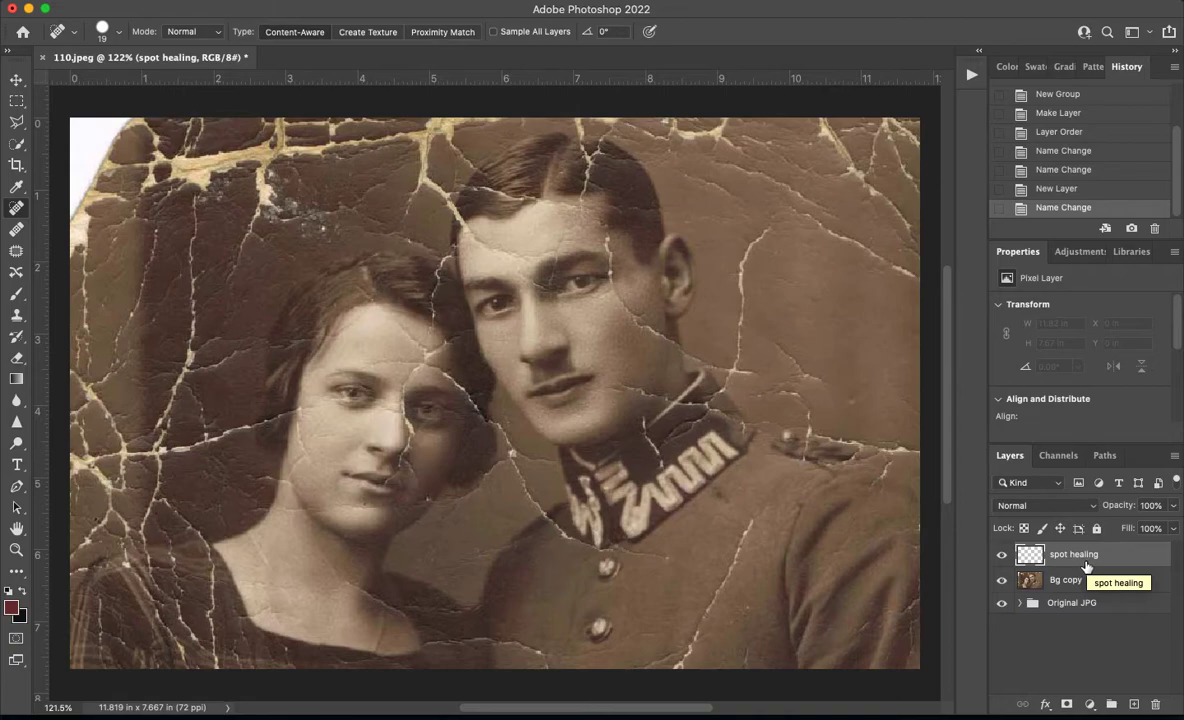
Dab the Spot Healing Brush once on the backdrop beside the long crack near the man's ear
click(759, 335)
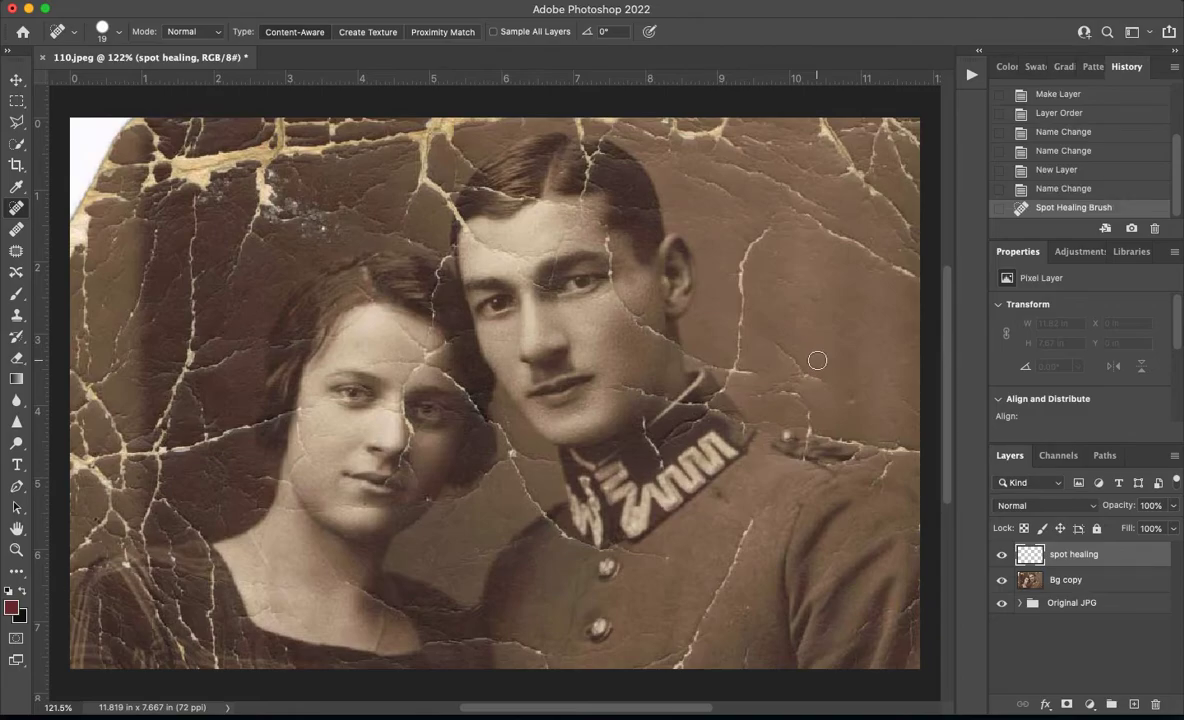
Examine the cracks in the backdrop beside the man's head at several magnifications
key(super+plus)
key(super+plus)
key(super+plus)
drag(719, 304, 557, 347)
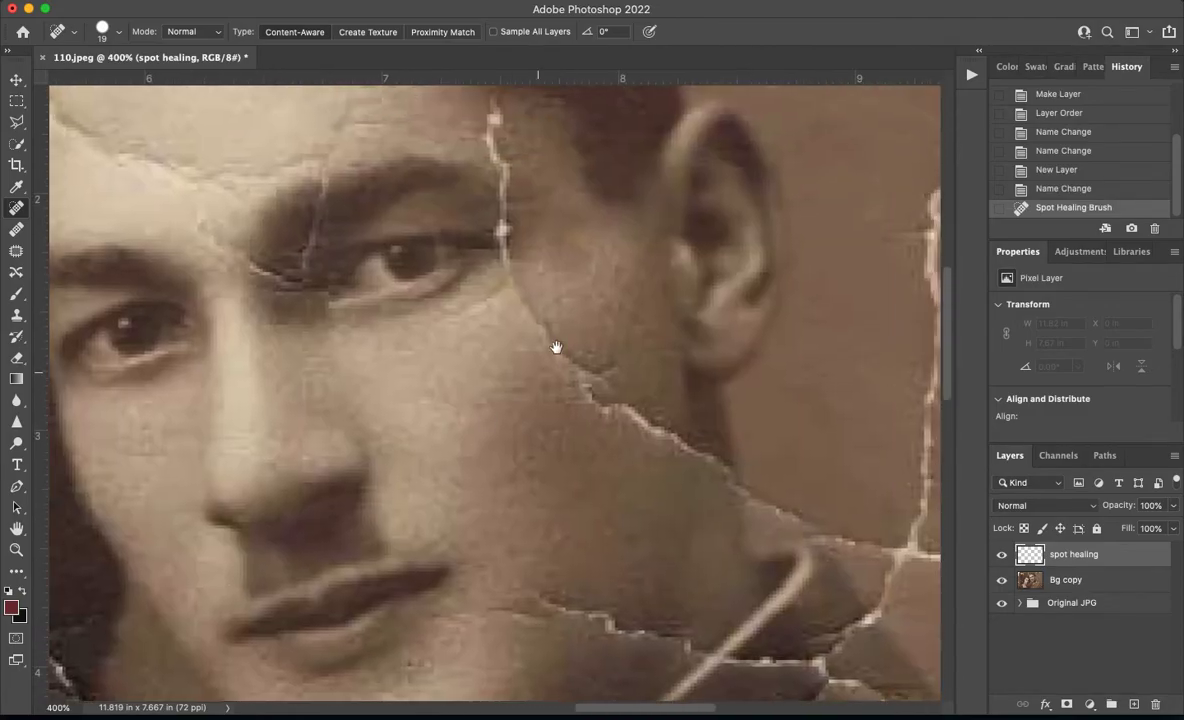
scroll(557, 347, right, 10)
scroll(557, 347, up, 8)
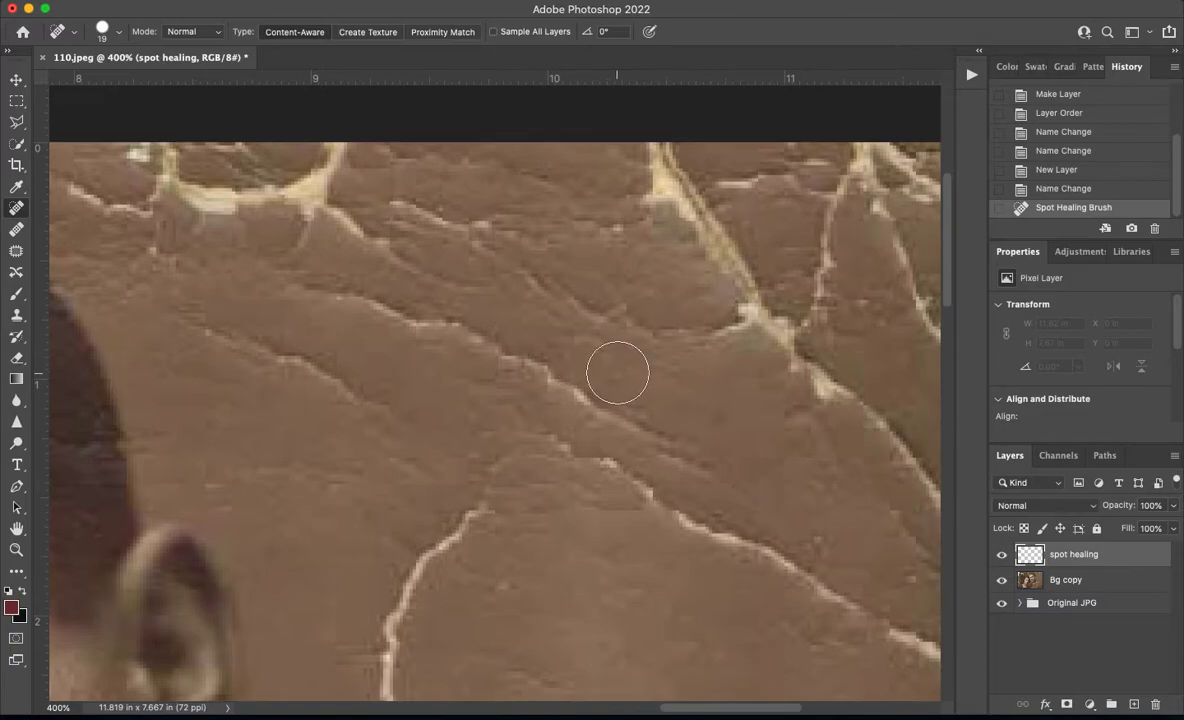
scroll(617, 373, down, 3)
scroll(660, 488, down, 5)
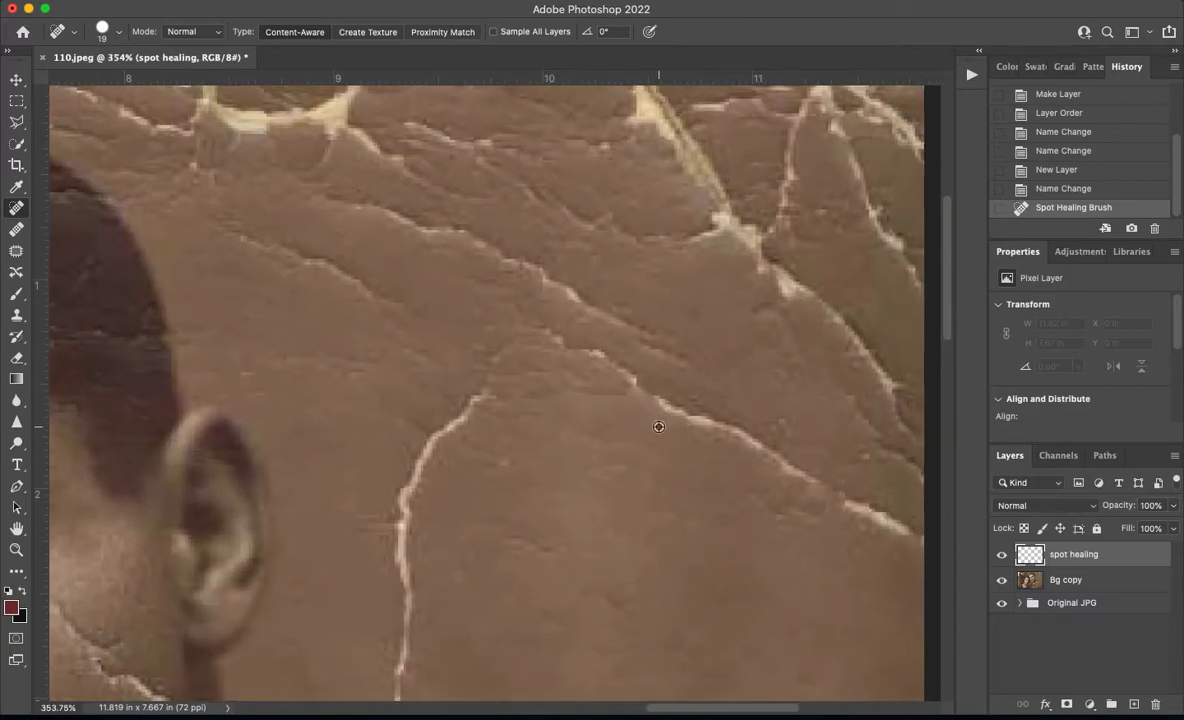
scroll(658, 426, up, 5)
scroll(658, 426, down, 4)
scroll(658, 426, up, 3)
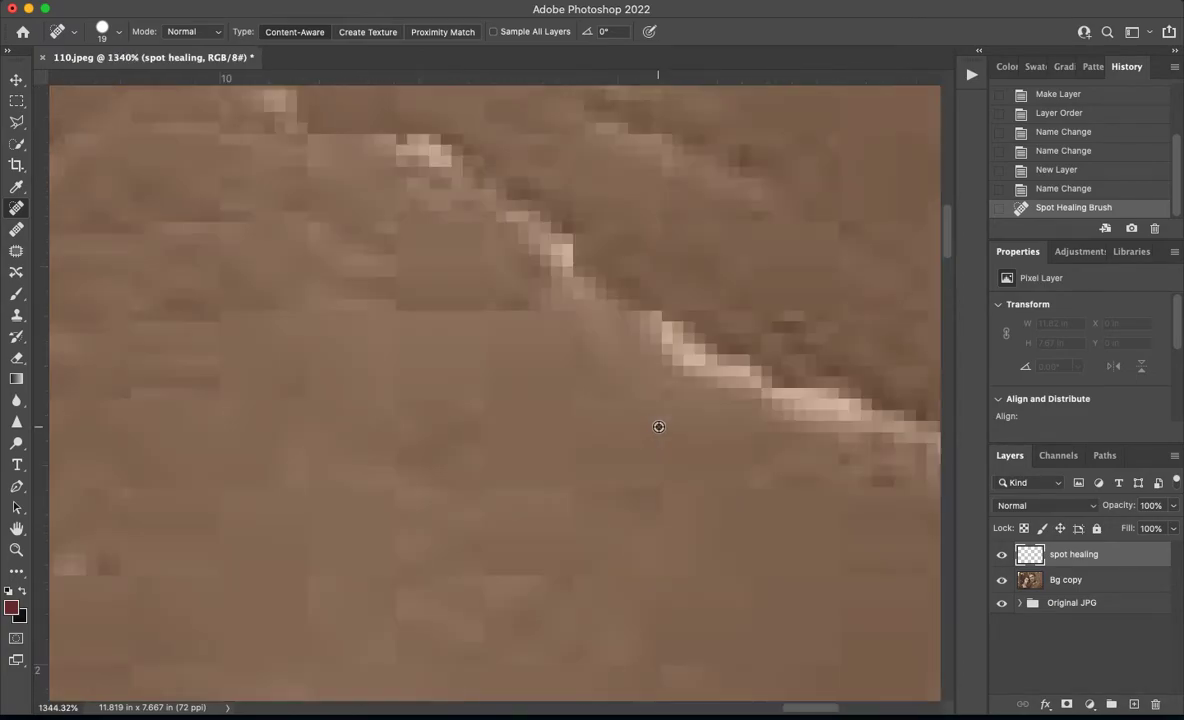
scroll(658, 426, up, 3)
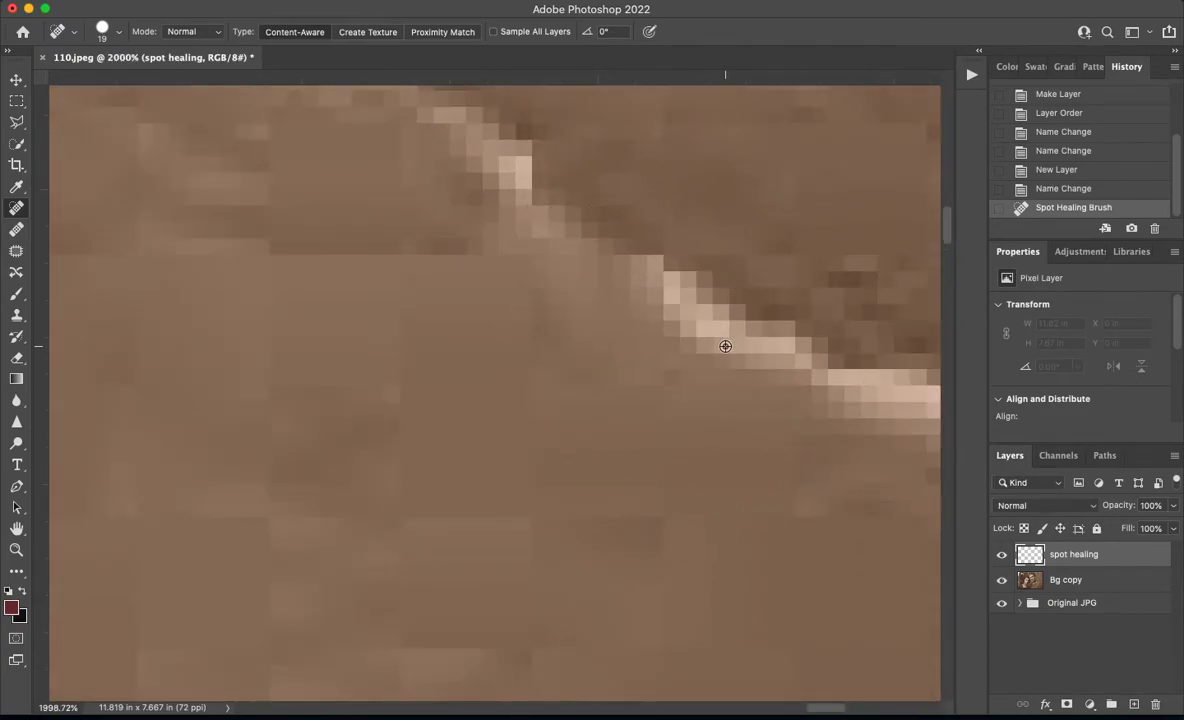
scroll(725, 346, down, 8)
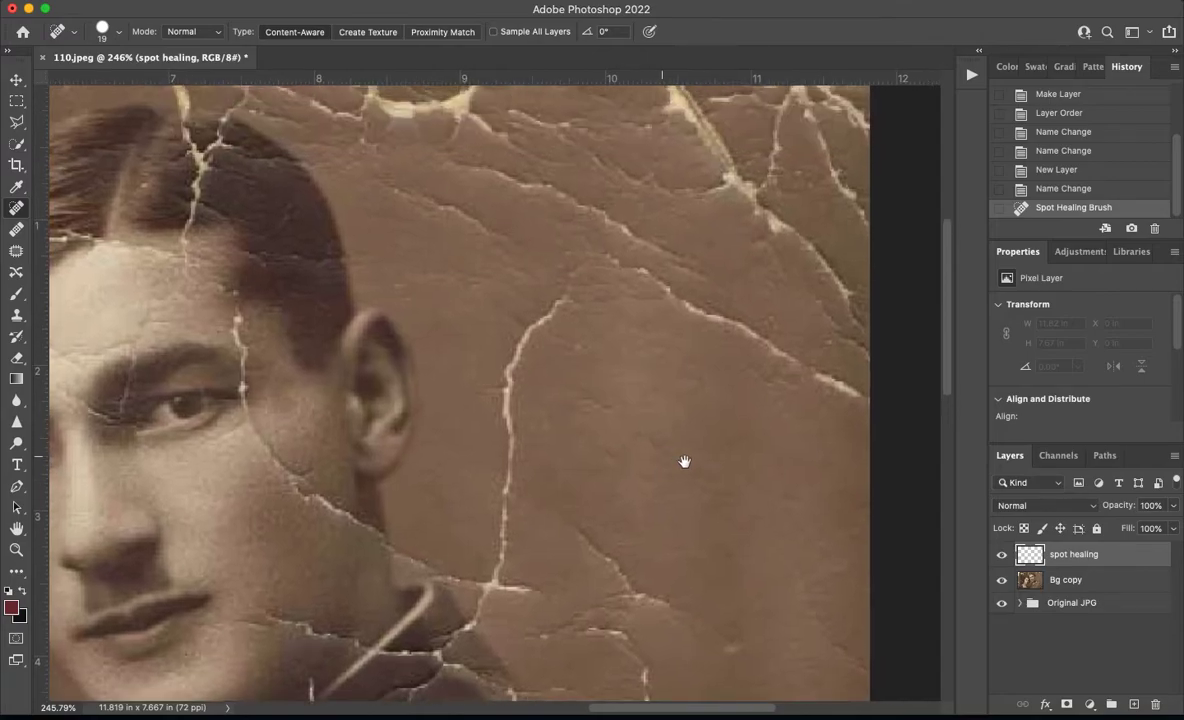
drag(684, 461, 724, 484)
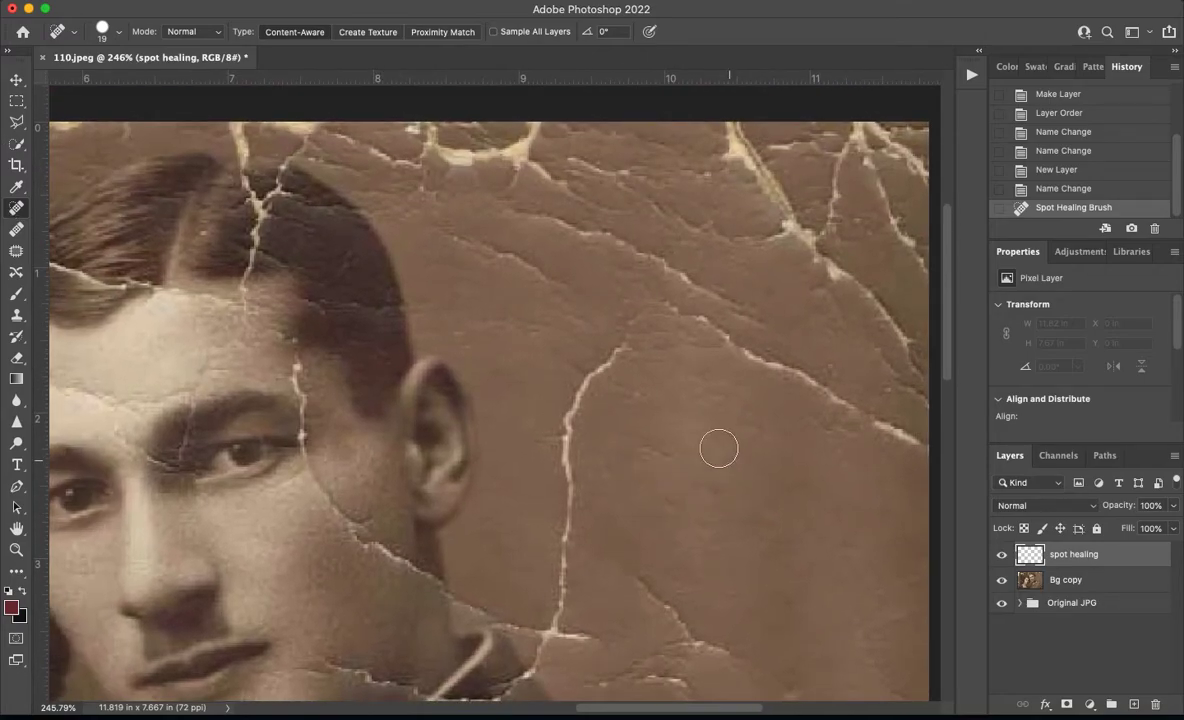
Set the Spot Healing Brush size to 10, enable Sample All Layers, and heal the upper end of the long crack beside the man's ear
key(bracketleft)
mouse_move(637, 343)
mouse_down()
mouse_move(603, 368)
mouse_move(625, 346)
mouse_up()
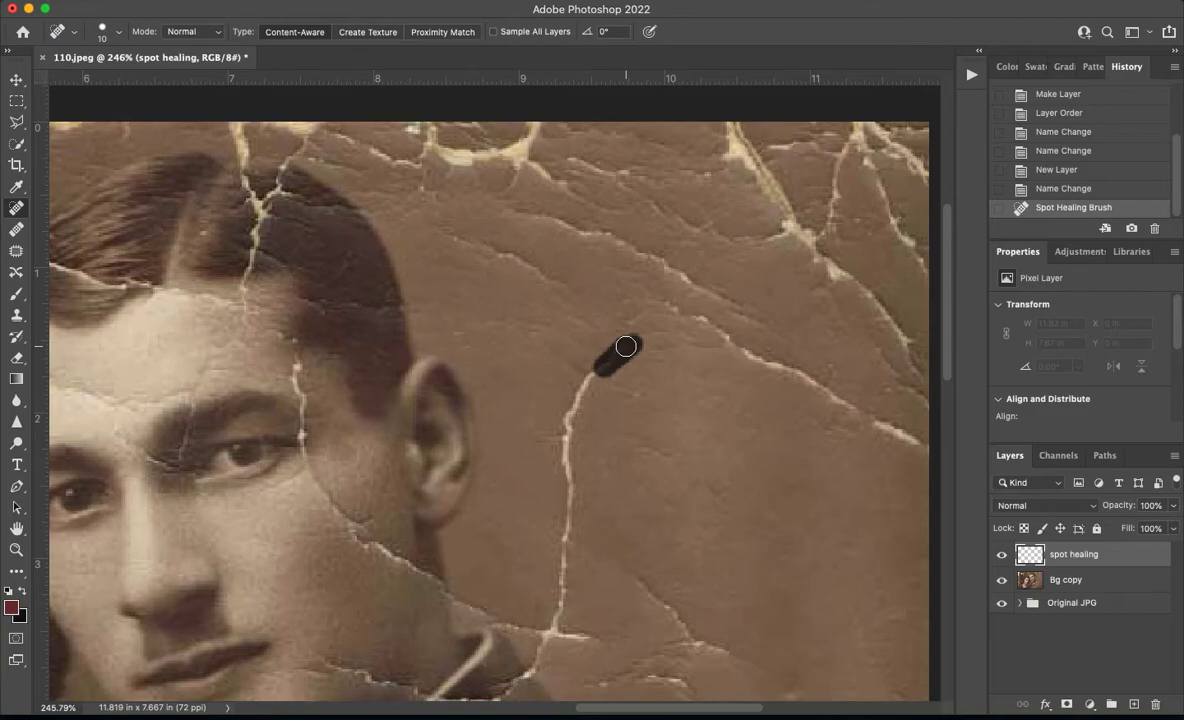
drag(625, 346, 625, 346)
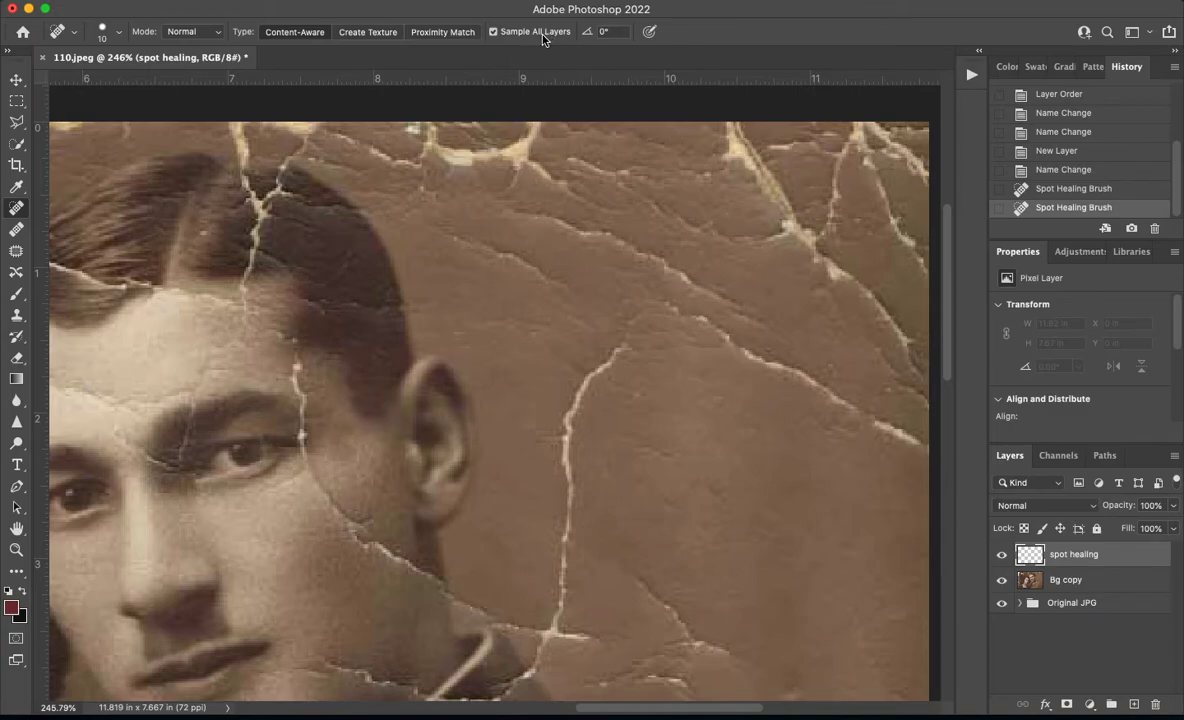
drag(620, 349, 586, 387)
click(625, 347)
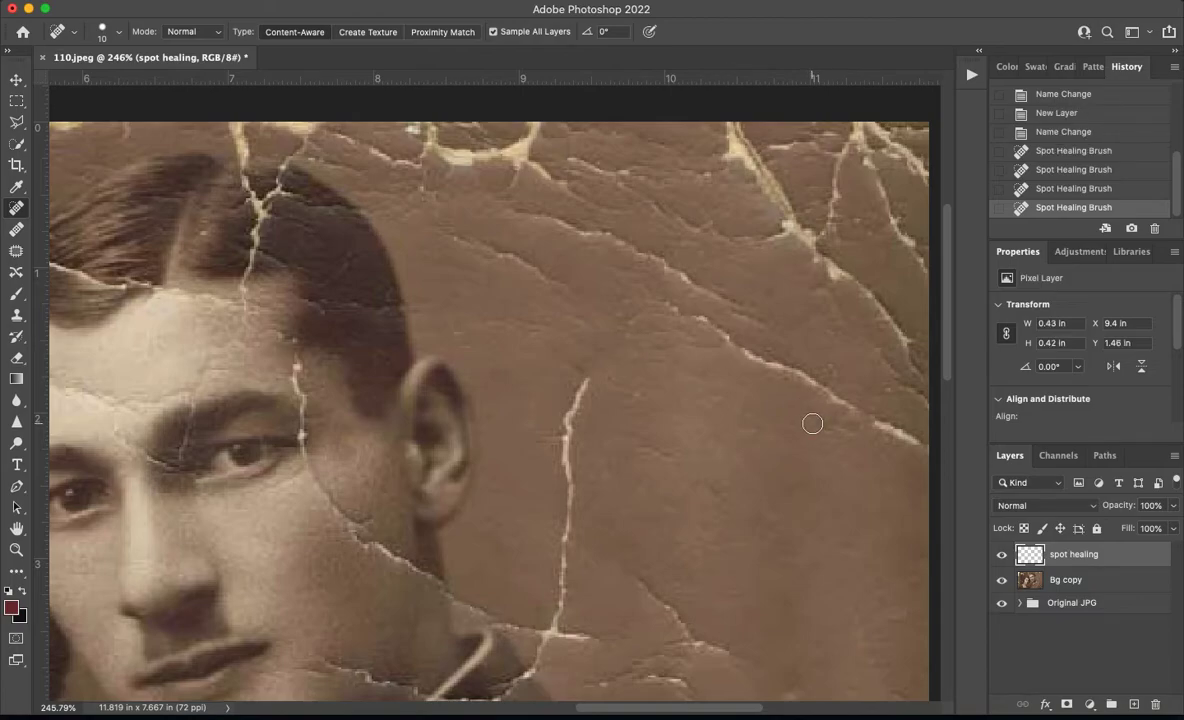
Spot-heal the small blemishes in the backdrop around the upper end of the long crack
click(571, 364)
click(645, 394)
click(664, 364)
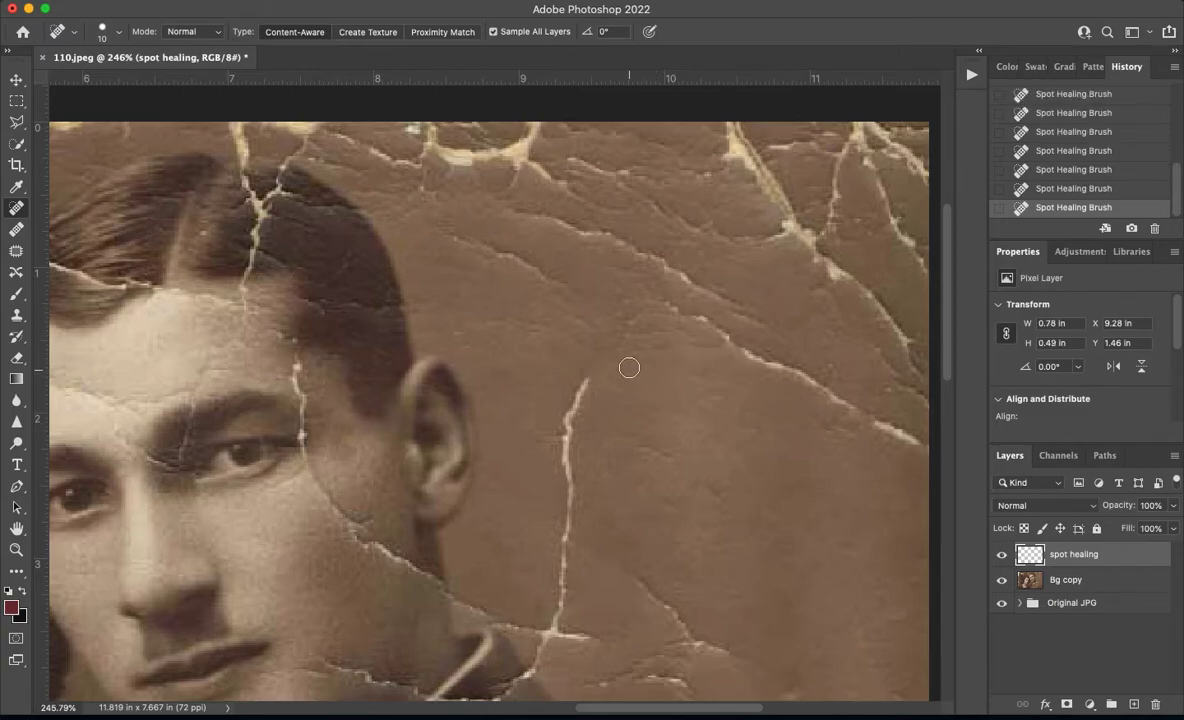
click(655, 352)
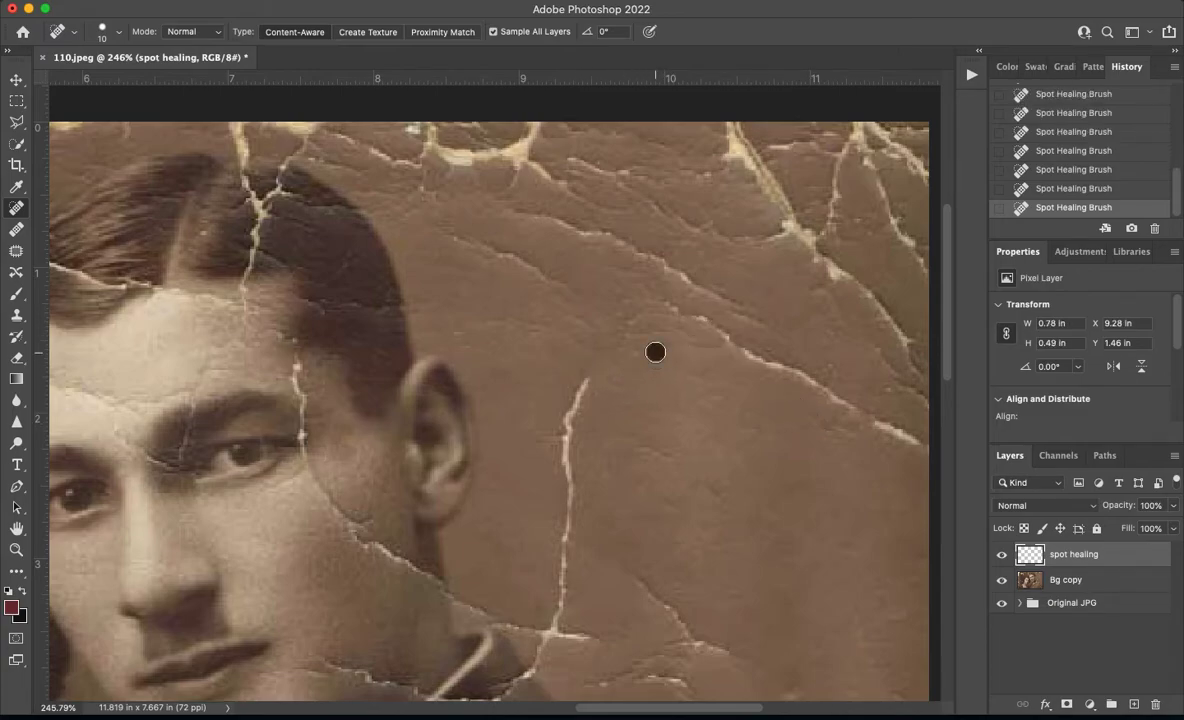
click(601, 316)
click(620, 383)
Spot-heal the marks in the middle of the backdrop and the upper start of the diagonal crack beside the man's head
click(666, 451)
click(651, 455)
click(648, 450)
click(708, 505)
click(721, 540)
click(630, 305)
drag(656, 320, 632, 320)
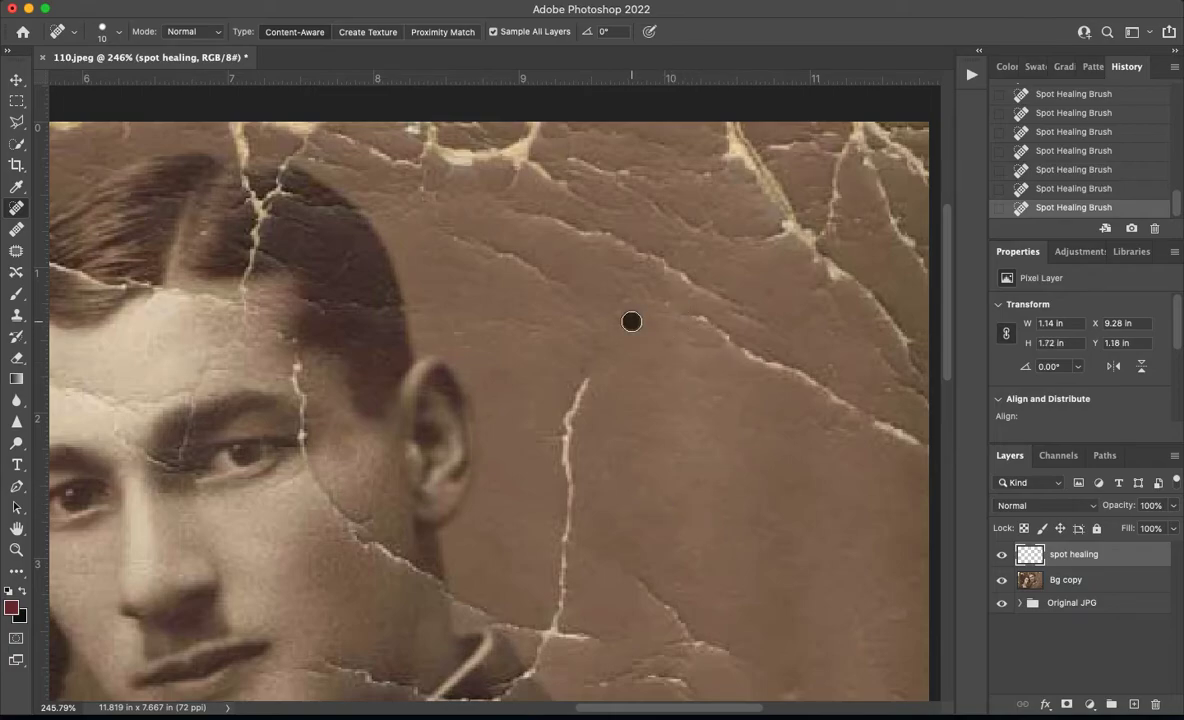
click(660, 305)
click(612, 276)
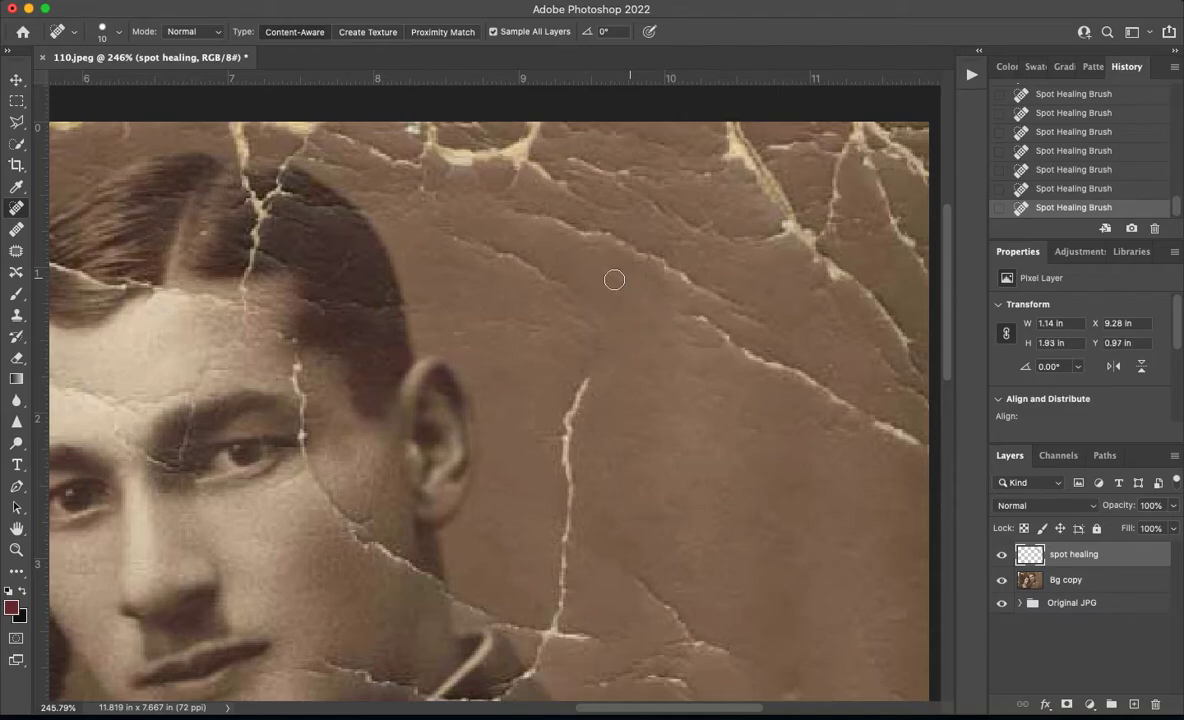
Toggle the spot healing layer's visibility to compare the backdrop before and after the repairs
click(1002, 555)
click(1002, 555)
click(1002, 555)
click(1002, 555)
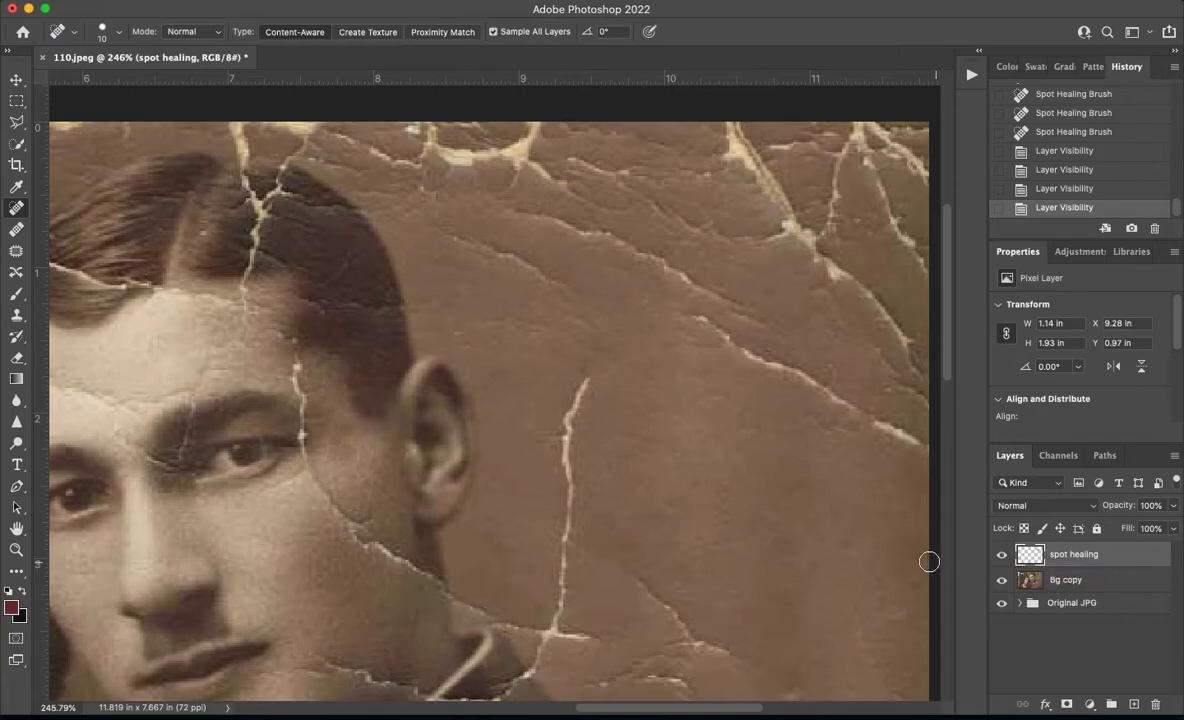
Dab away the faint creases between the man's ear and the diagonal crack, plus a spot below that crack
click(545, 306)
click(536, 298)
click(636, 315)
click(646, 316)
click(634, 313)
click(660, 328)
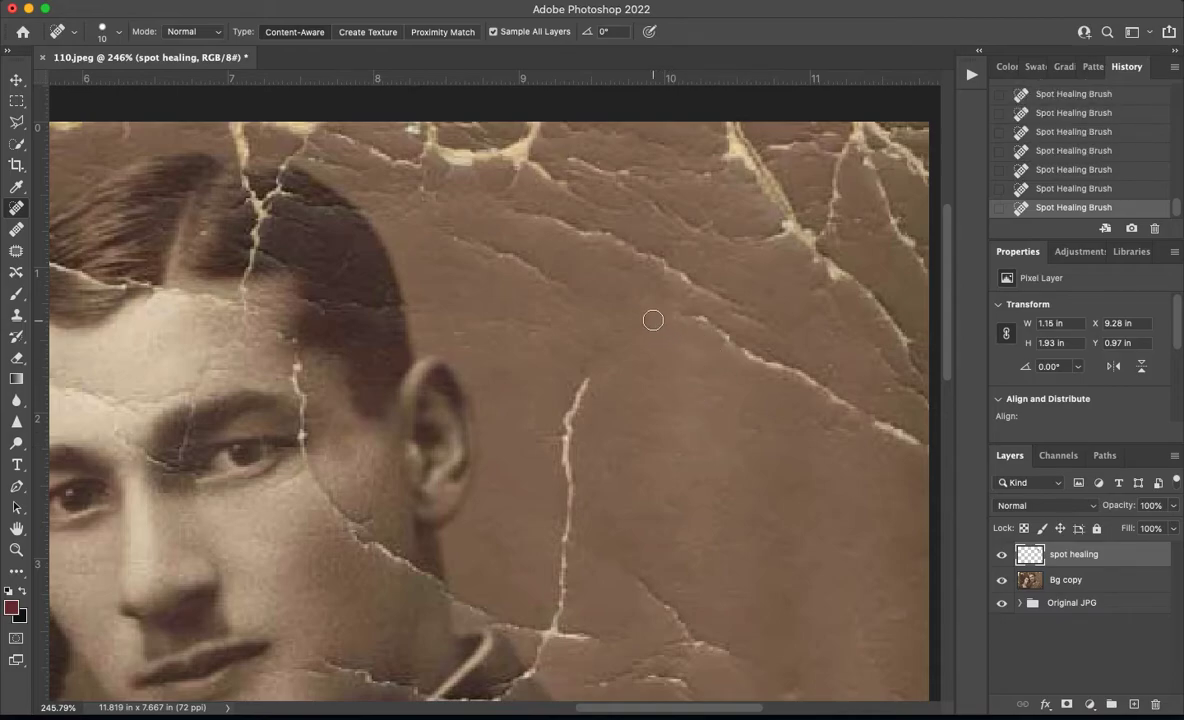
click(719, 396)
Heal the short branching crack in the lower backdrop above the man's shoulder, along with nearby stray marks
drag(652, 592, 642, 582)
click(669, 603)
click(655, 592)
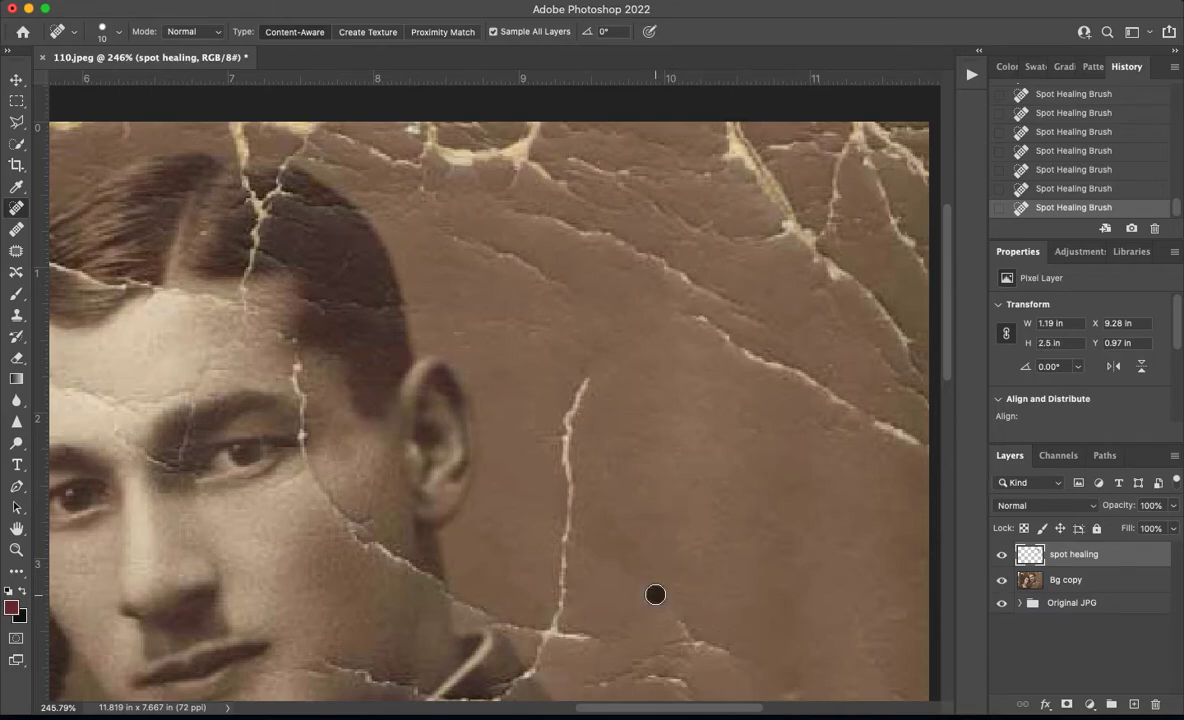
click(835, 445)
click(569, 293)
click(682, 621)
click(710, 645)
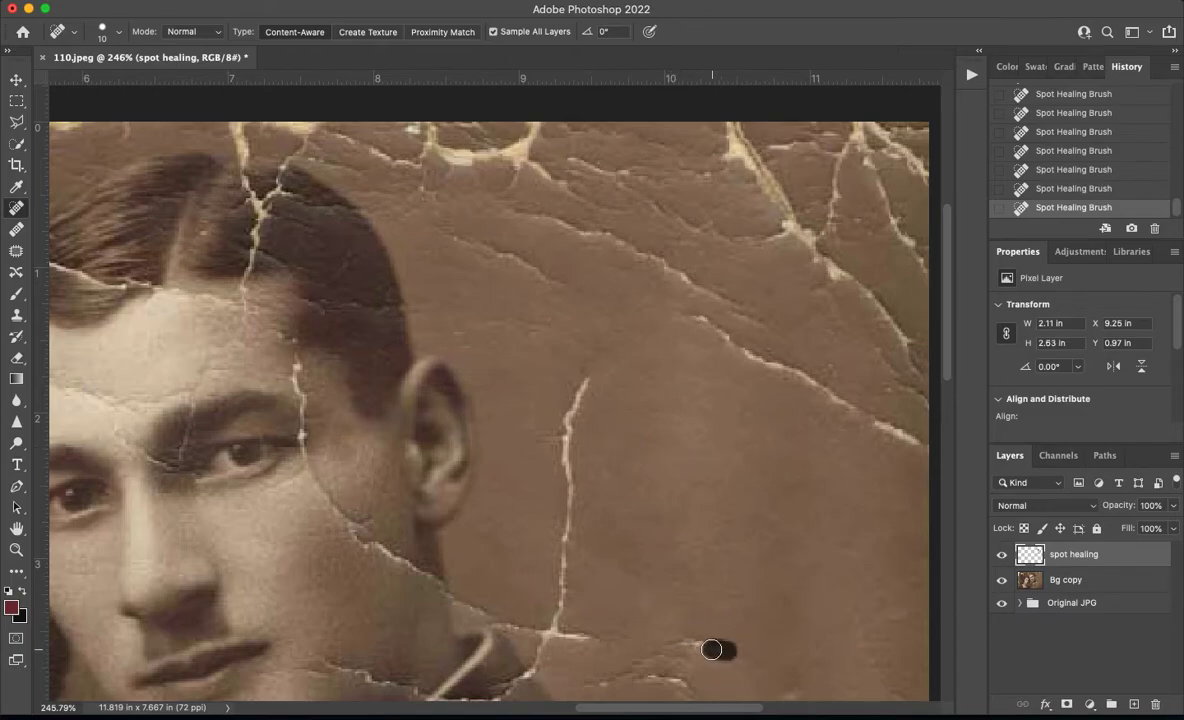
click(671, 613)
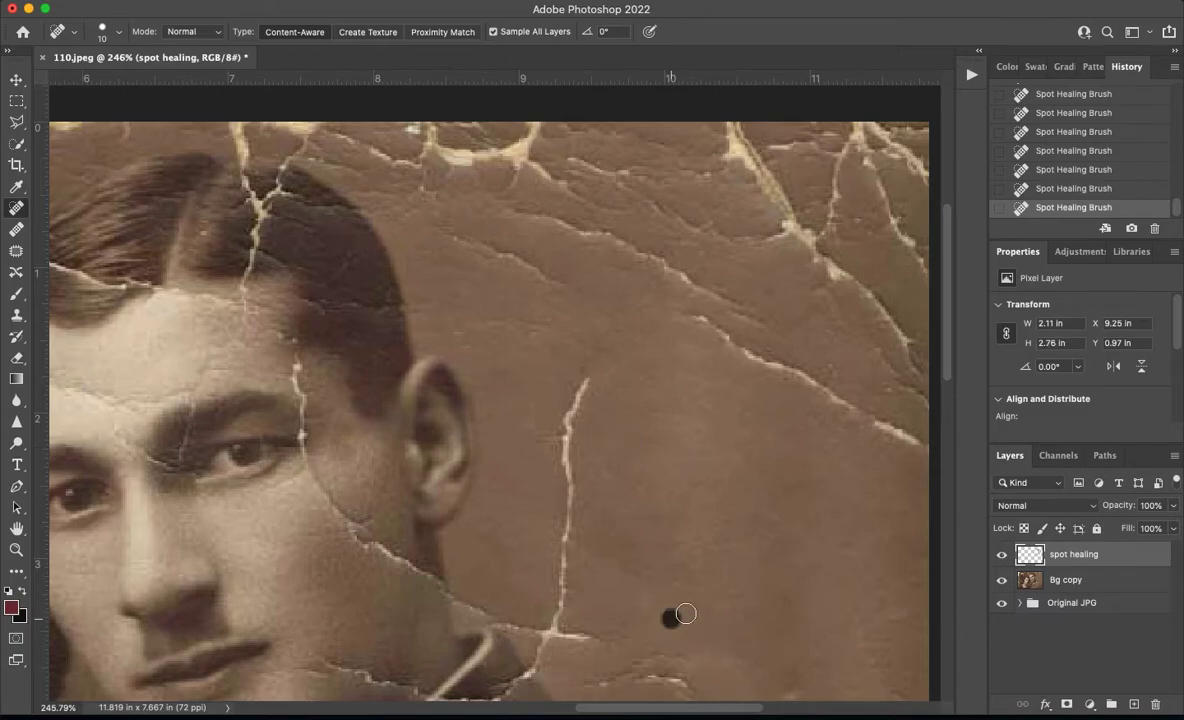
Spot-heal the marks near the photo's right edge and the lower end of the diagonal crack, using a short stroke instead of a long one
click(875, 659)
click(902, 546)
mouse_move(924, 445)
mouse_down()
mouse_move(708, 304)
mouse_move(821, 382)
mouse_move(762, 352)
mouse_up()
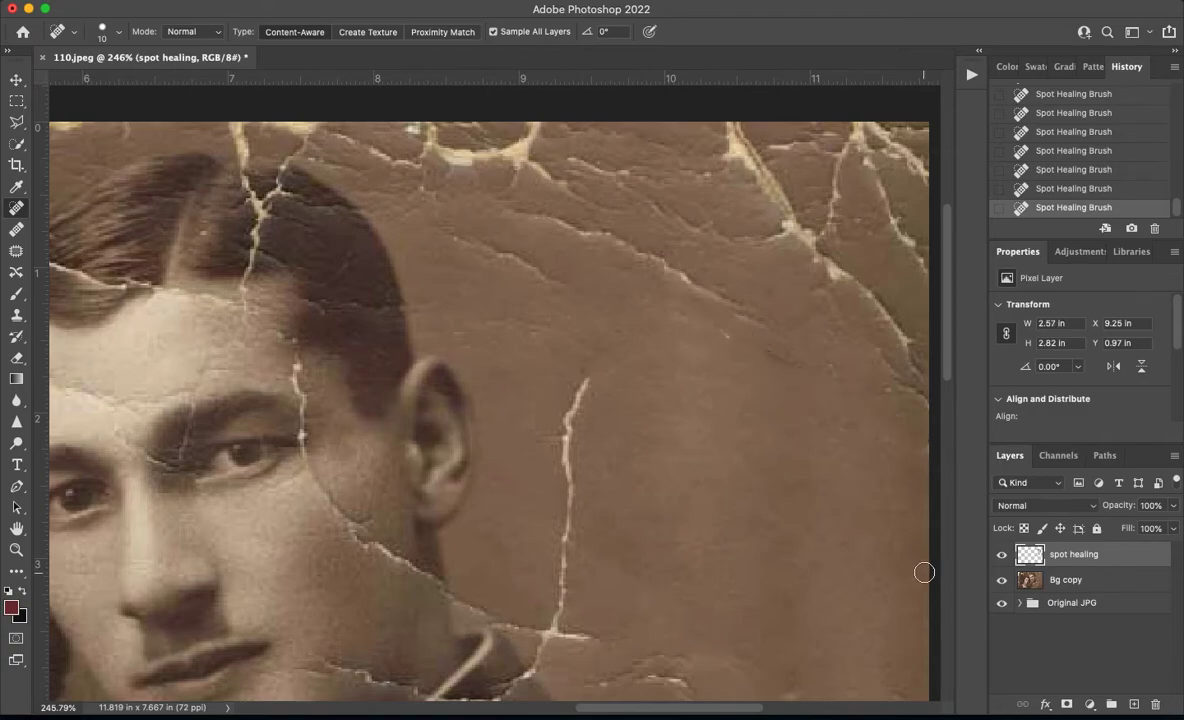
key(super+z)
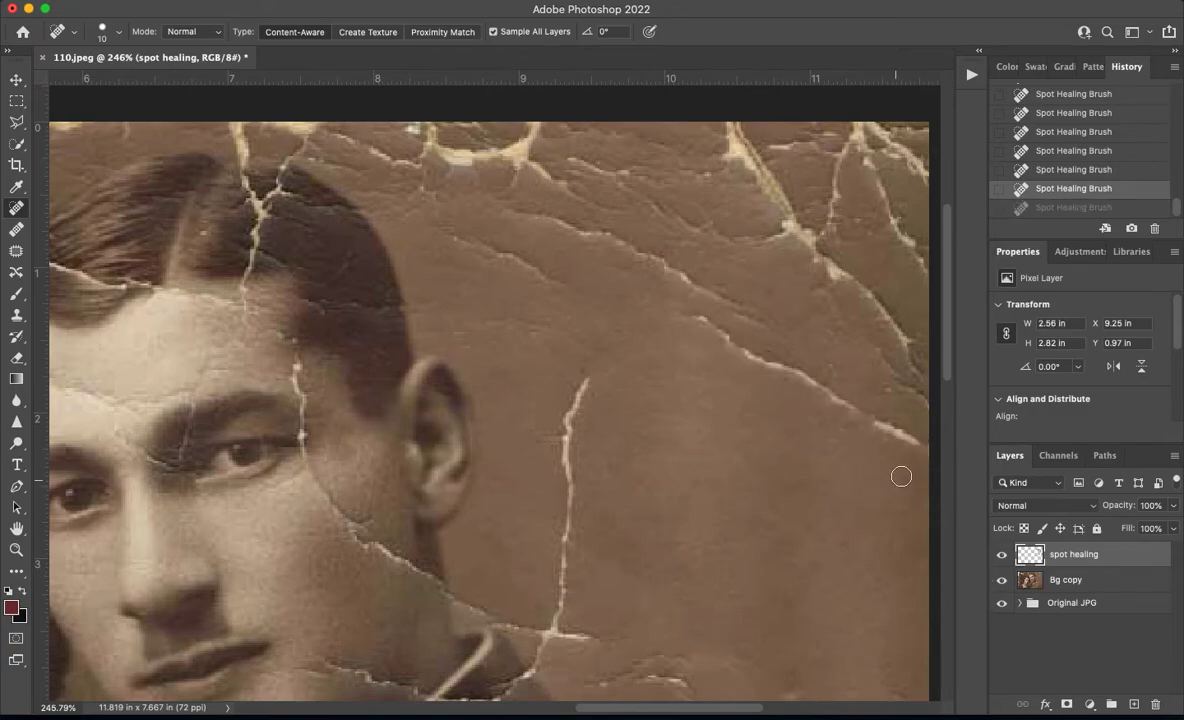
drag(928, 442, 848, 408)
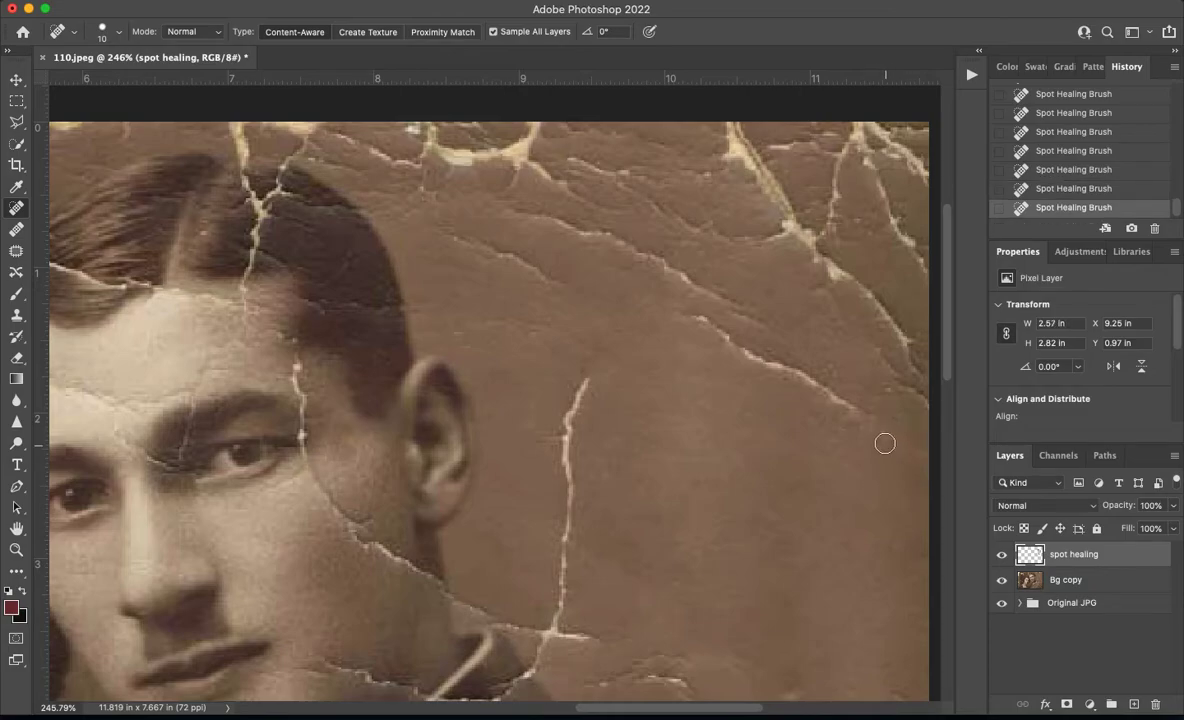
drag(817, 424, 851, 452)
Heal the short horizontal crack in the backdrop just above the man's shoulder with small strokes and dabs
click(701, 679)
mouse_move(701, 679)
mouse_down()
mouse_move(631, 688)
mouse_move(632, 665)
mouse_move(651, 652)
mouse_move(668, 657)
mouse_move(597, 685)
mouse_up()
click(669, 654)
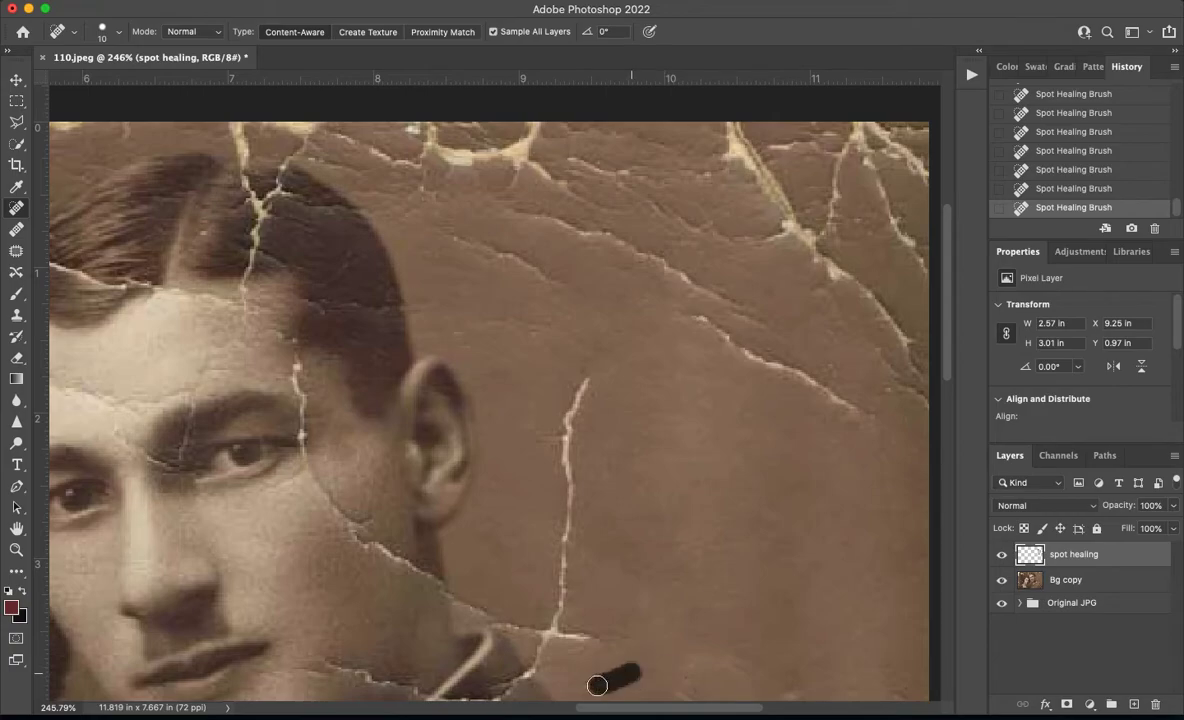
click(700, 688)
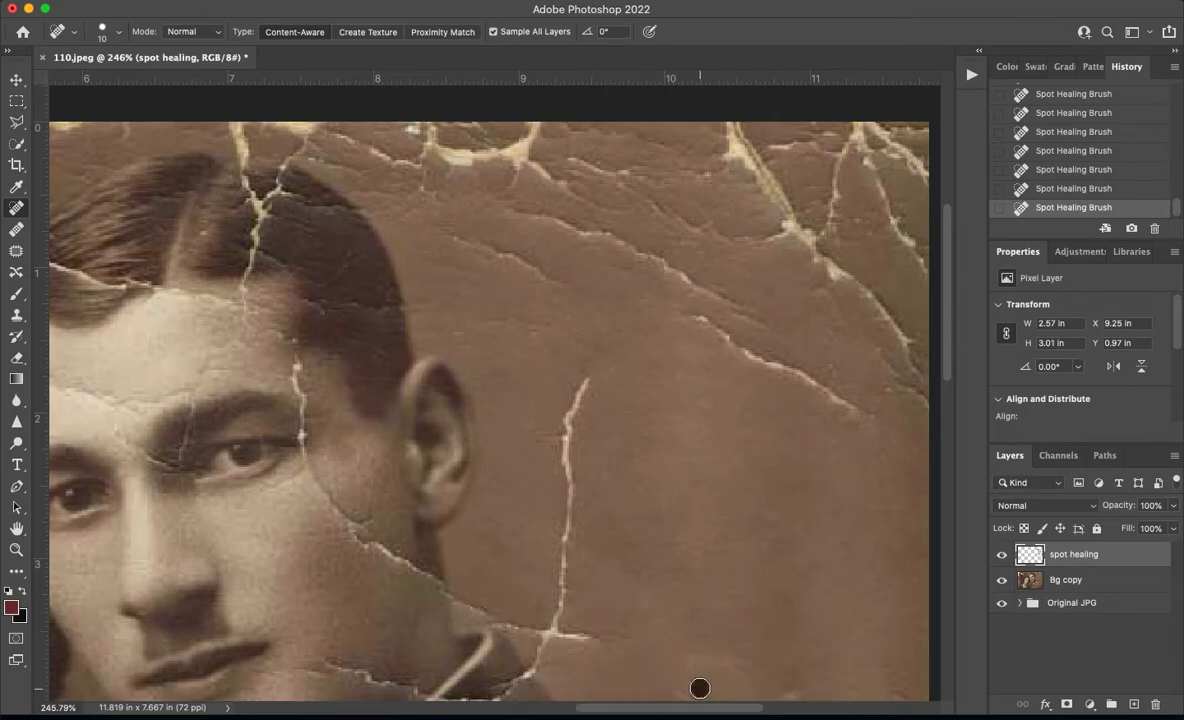
click(733, 673)
Spot-heal the remaining small blemishes in the open backdrop between the long crack and the photo's right edge at close magnification
scroll(794, 679, right, 10)
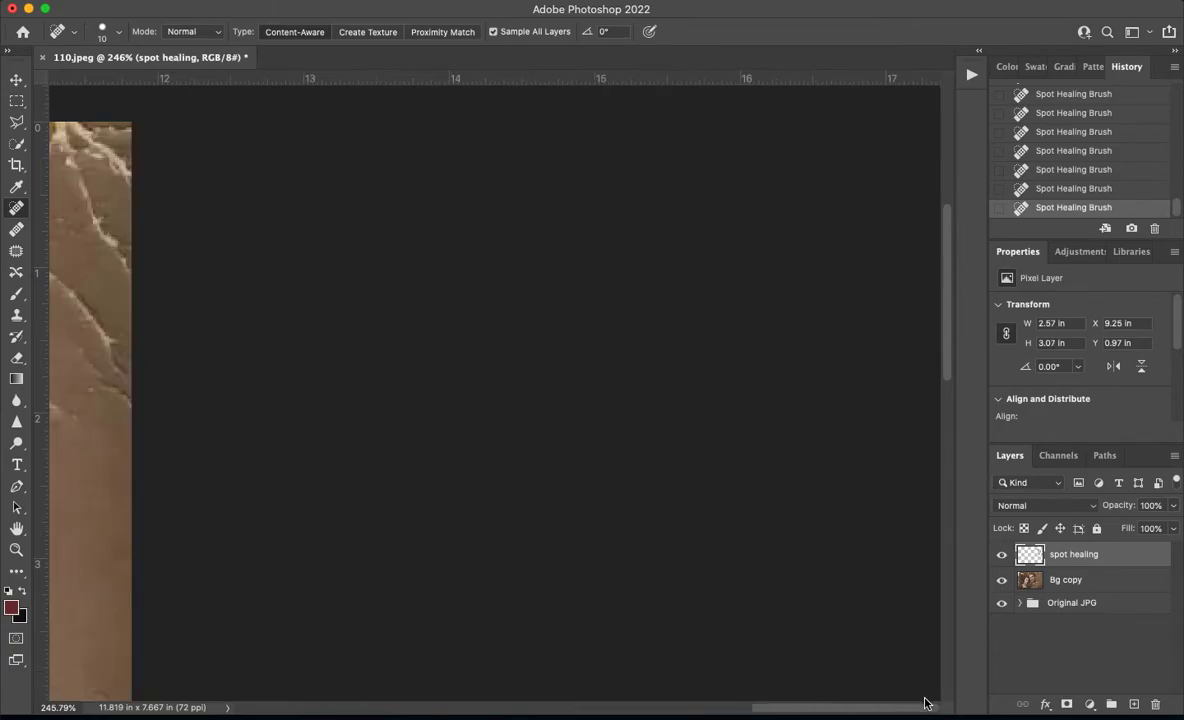
key(super+0)
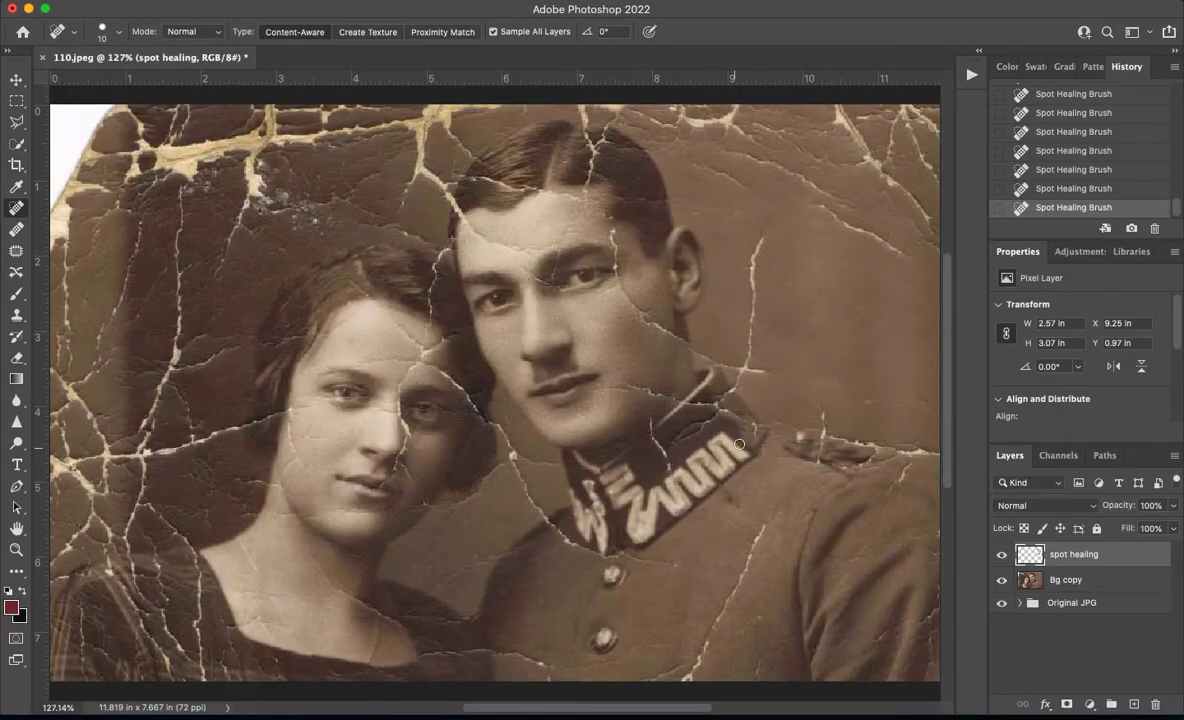
scroll(872, 388, up, 5)
drag(872, 388, 650, 468)
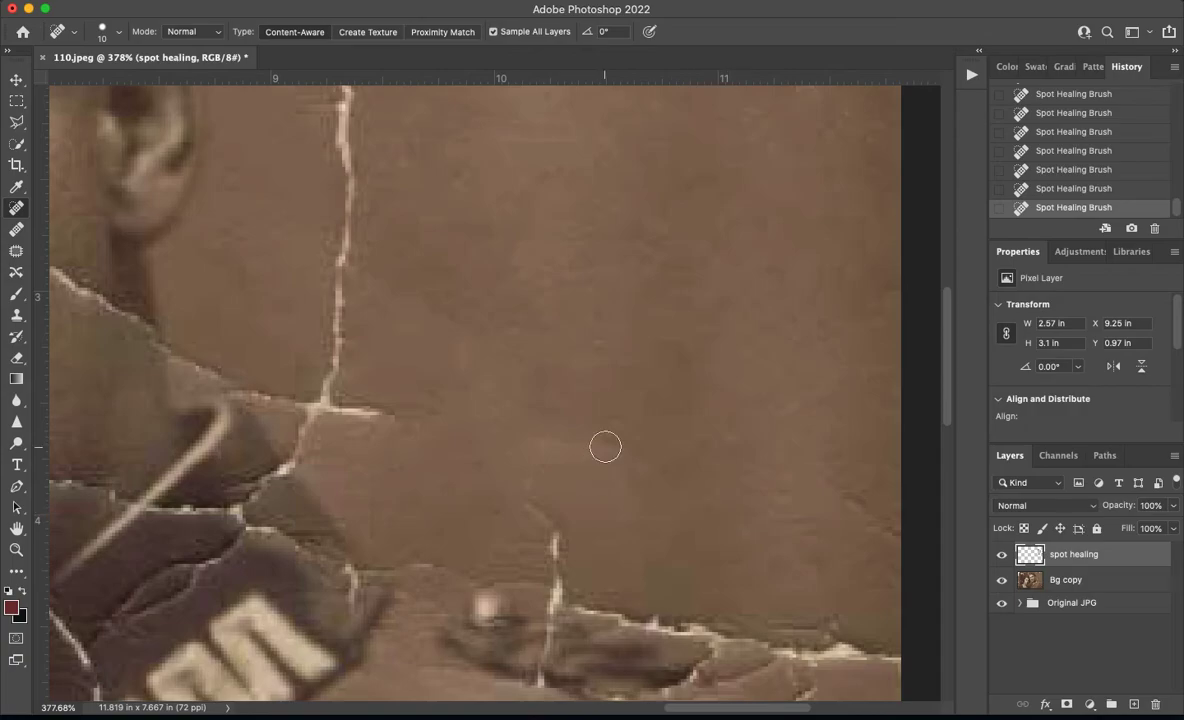
click(547, 465)
click(727, 431)
click(835, 457)
drag(745, 305, 755, 487)
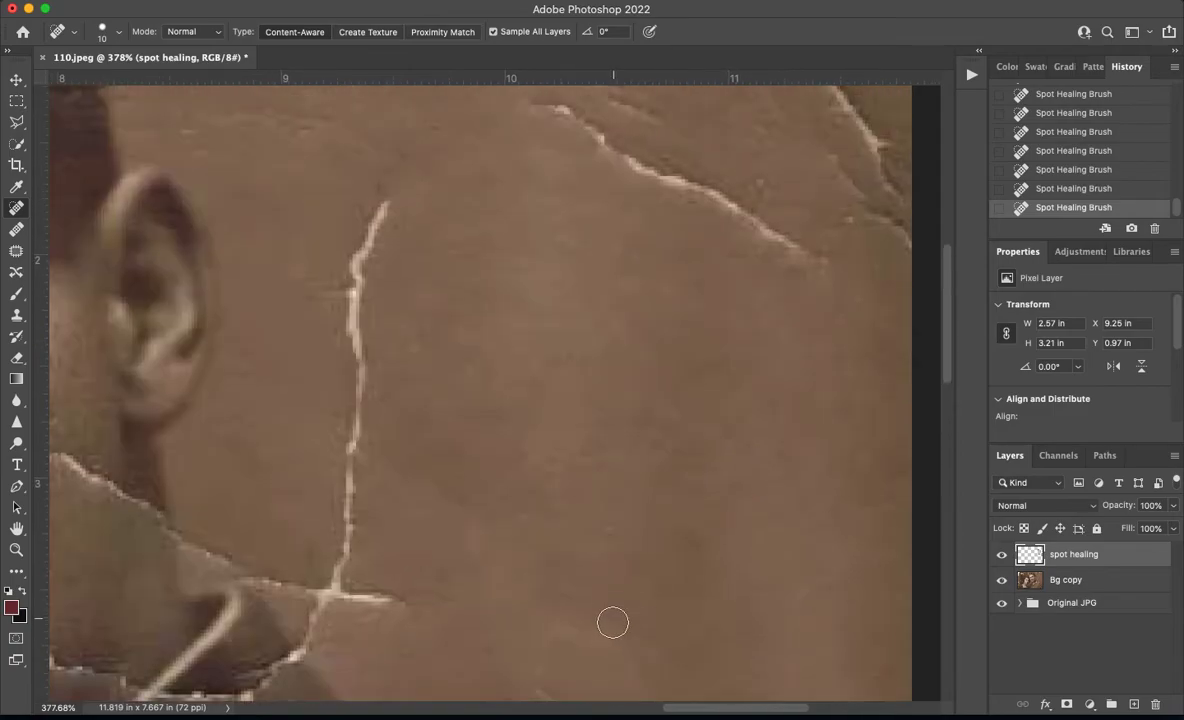
click(633, 664)
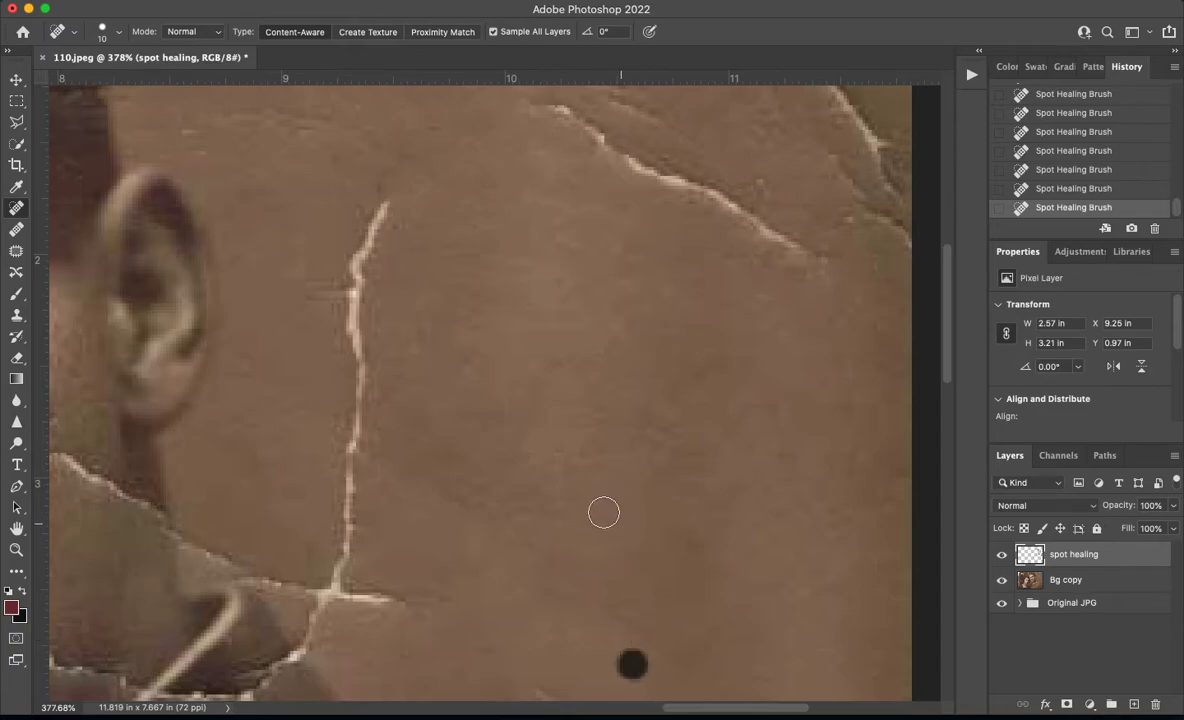
drag(685, 354, 756, 412)
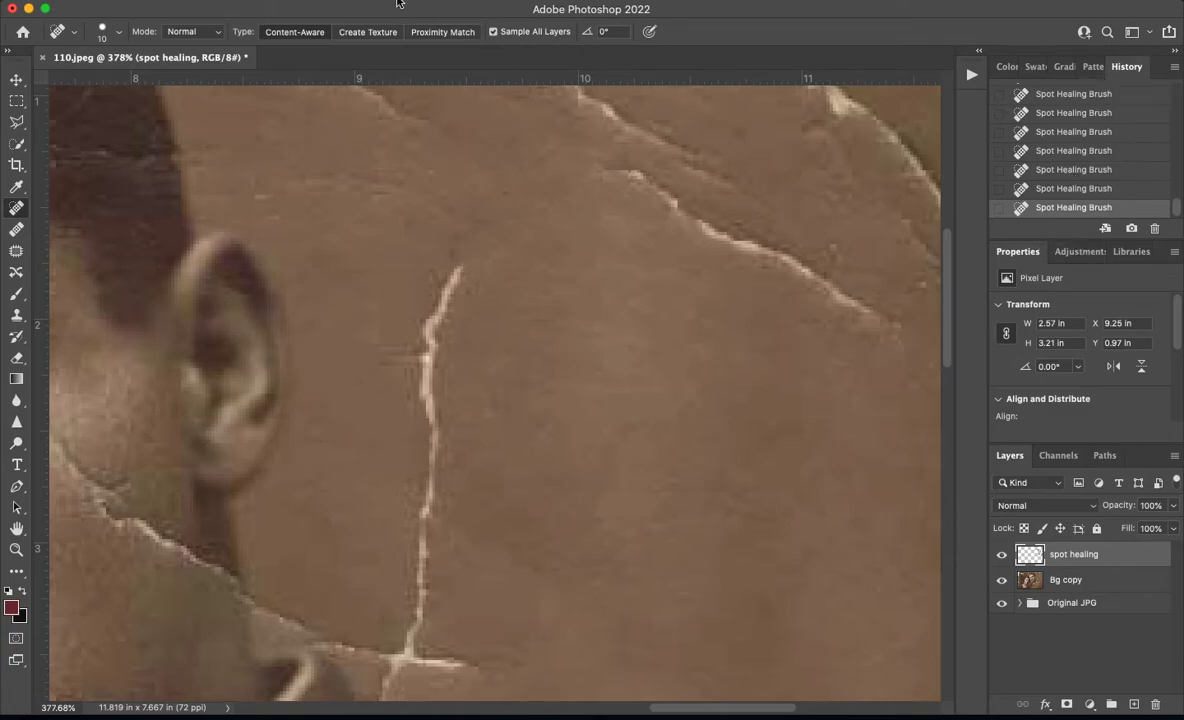
Enlarge the history list and review the recorded Spot Healing Brush states
click(545, 0)
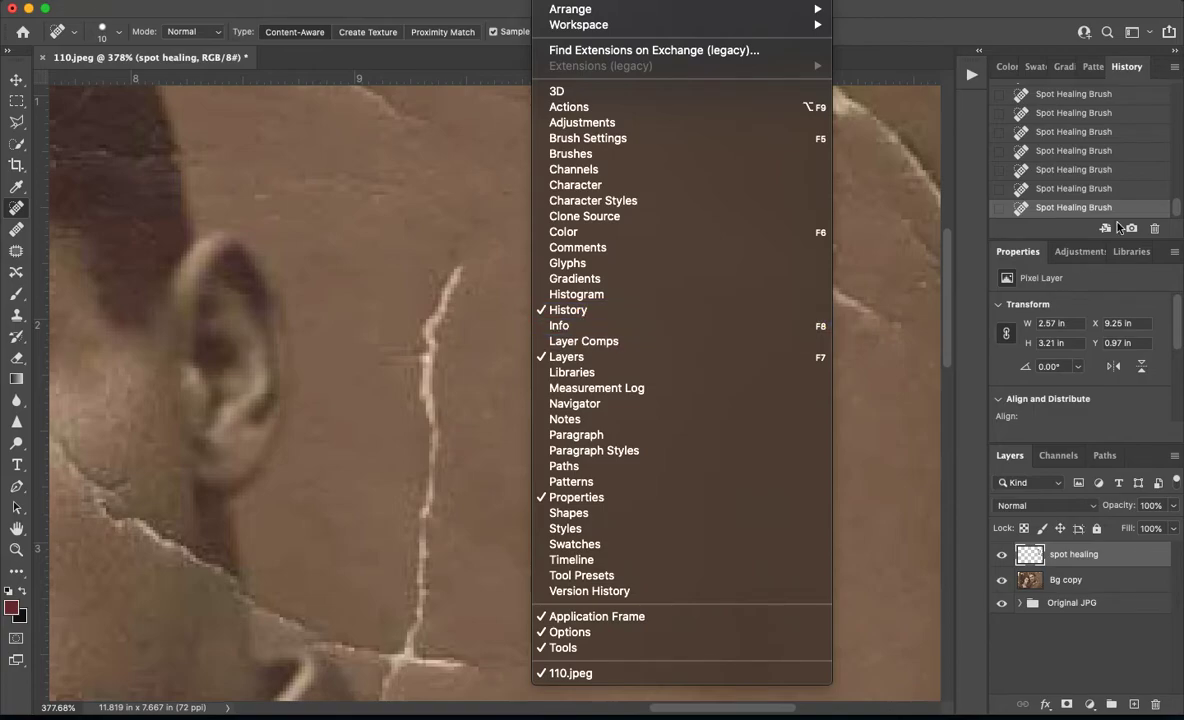
click(1000, 228)
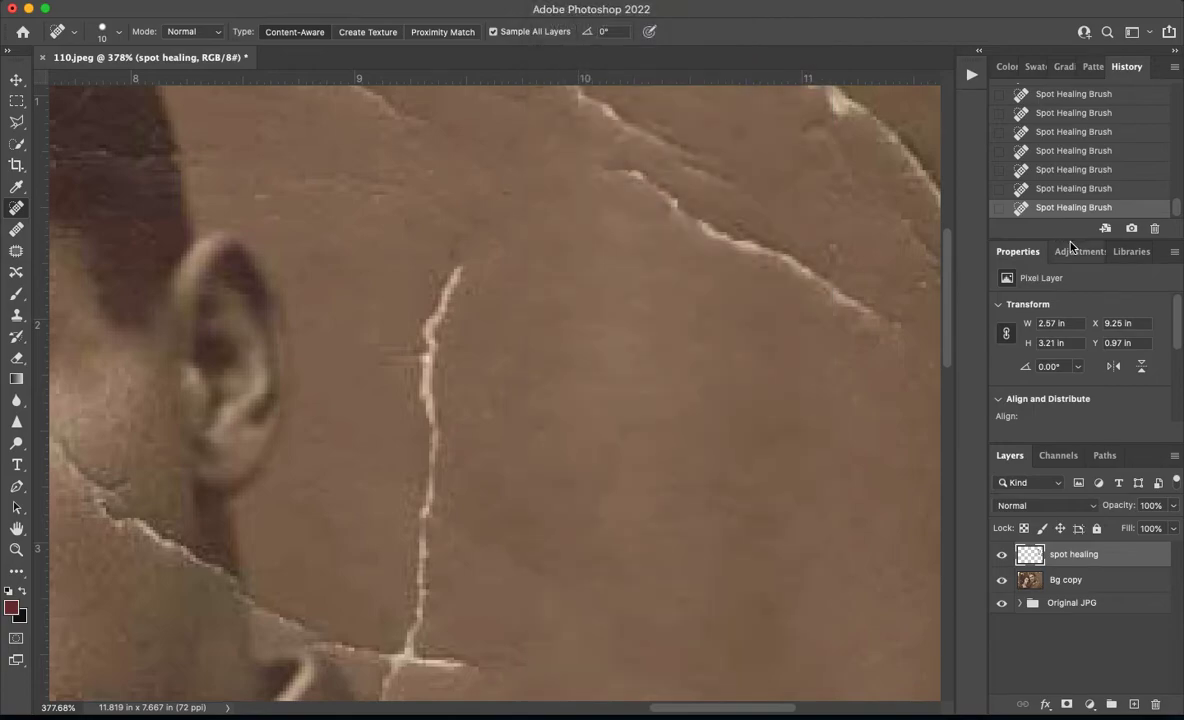
drag(995, 240, 1023, 555)
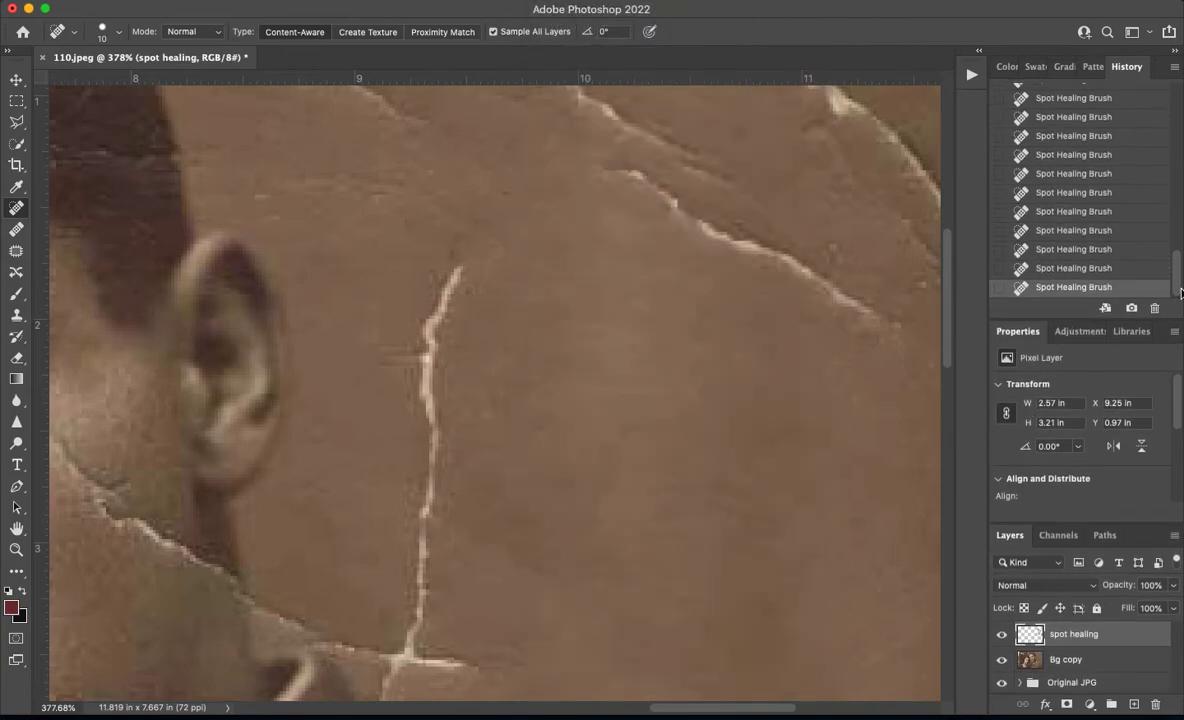
drag(1176, 265, 1181, 320)
scroll(1092, 265, up, 1)
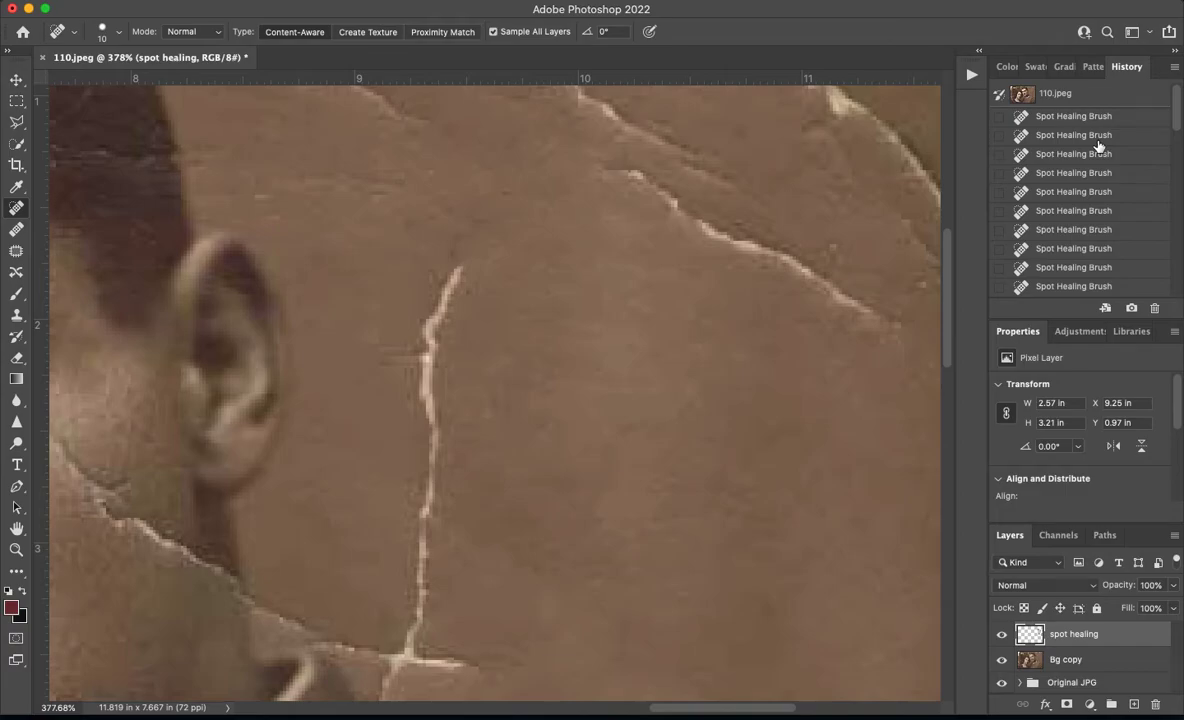
Save the current healed state as a history snapshot and bring the list of snapshots into view
drag(1176, 111, 1182, 308)
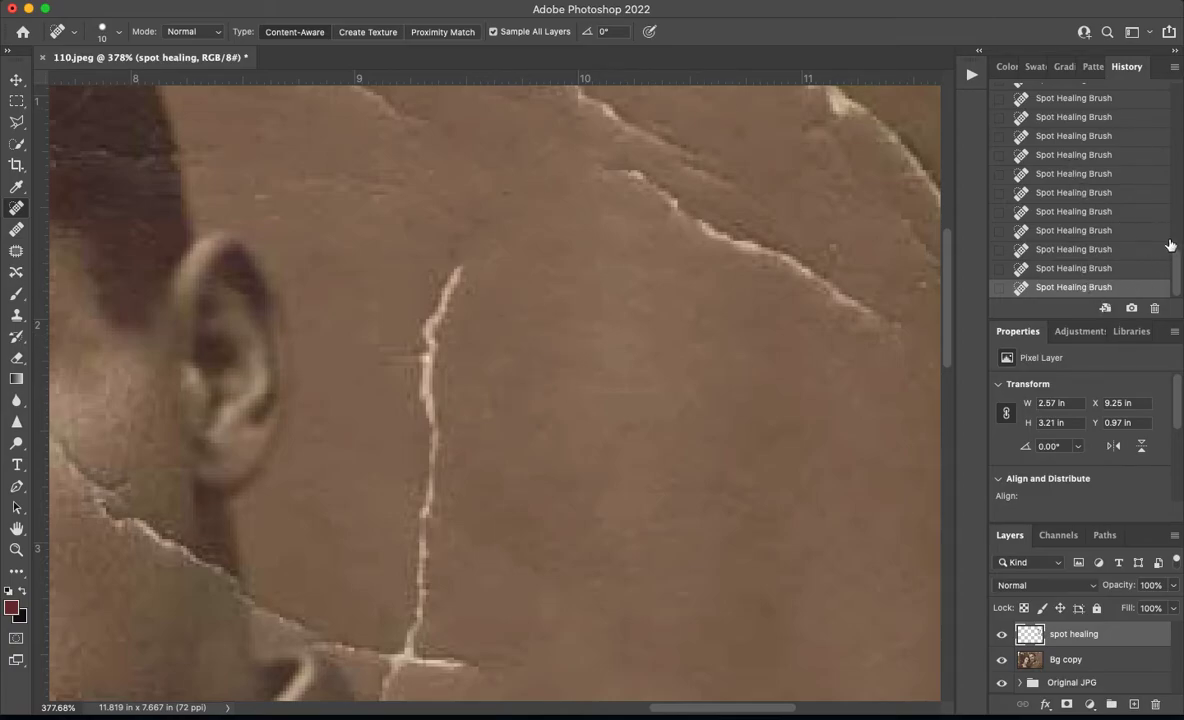
scroll(1102, 134, up, 10)
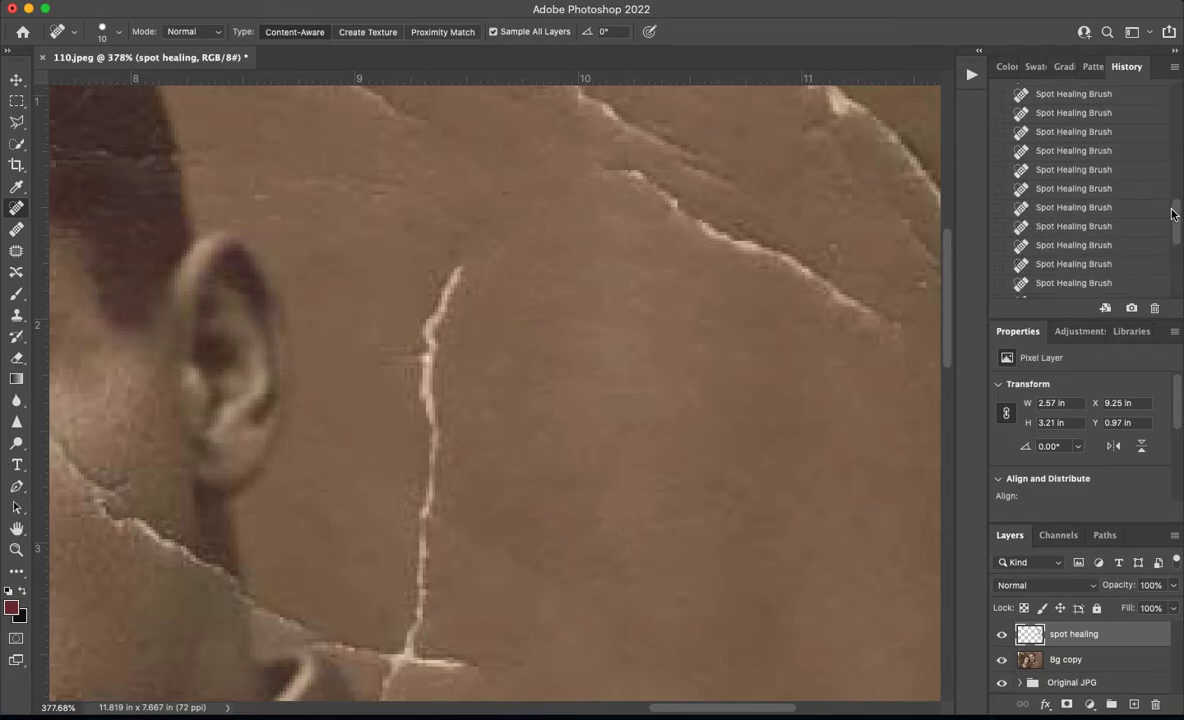
scroll(1100, 190, down, 10)
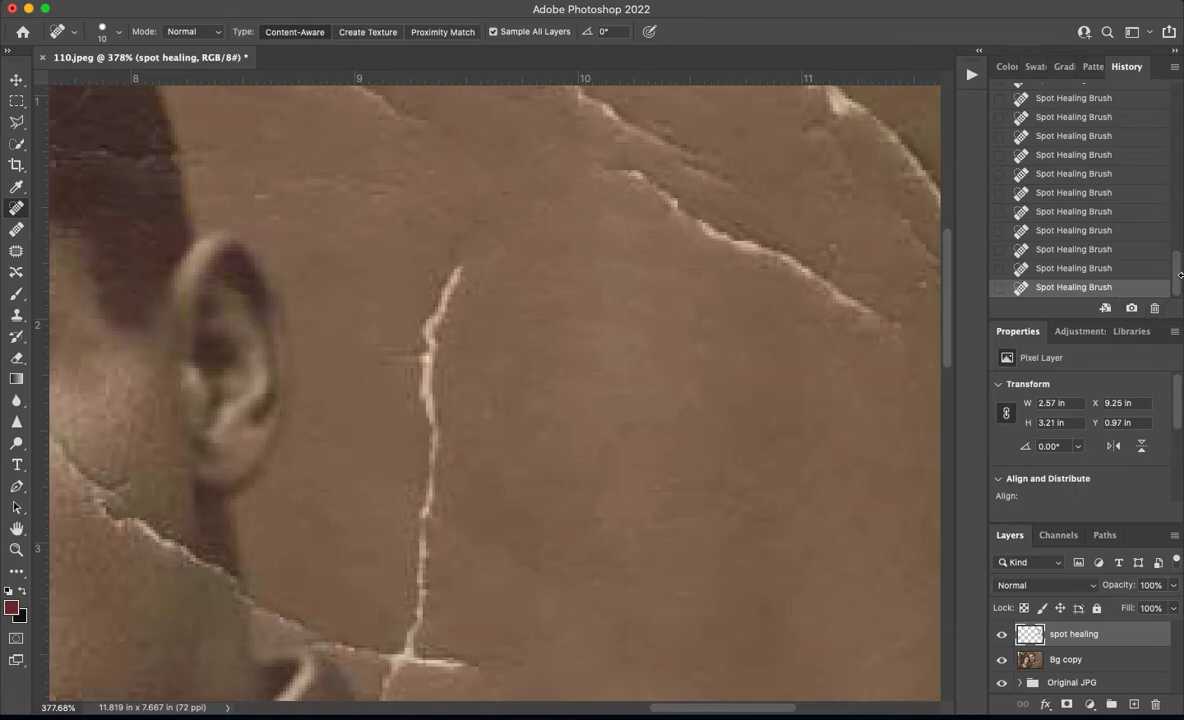
drag(1181, 280, 1178, 95)
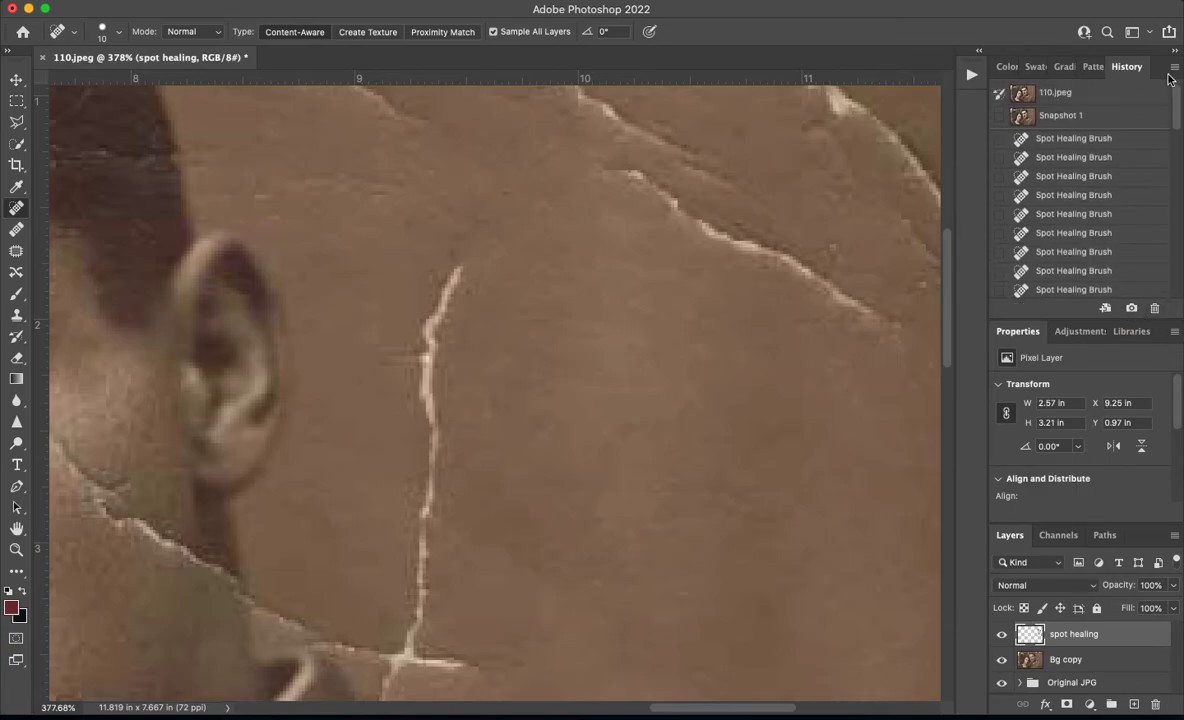
Compare the original 110.jpeg state with the new snapshot and rename the snapshot "spot healing 1"
click(1064, 94)
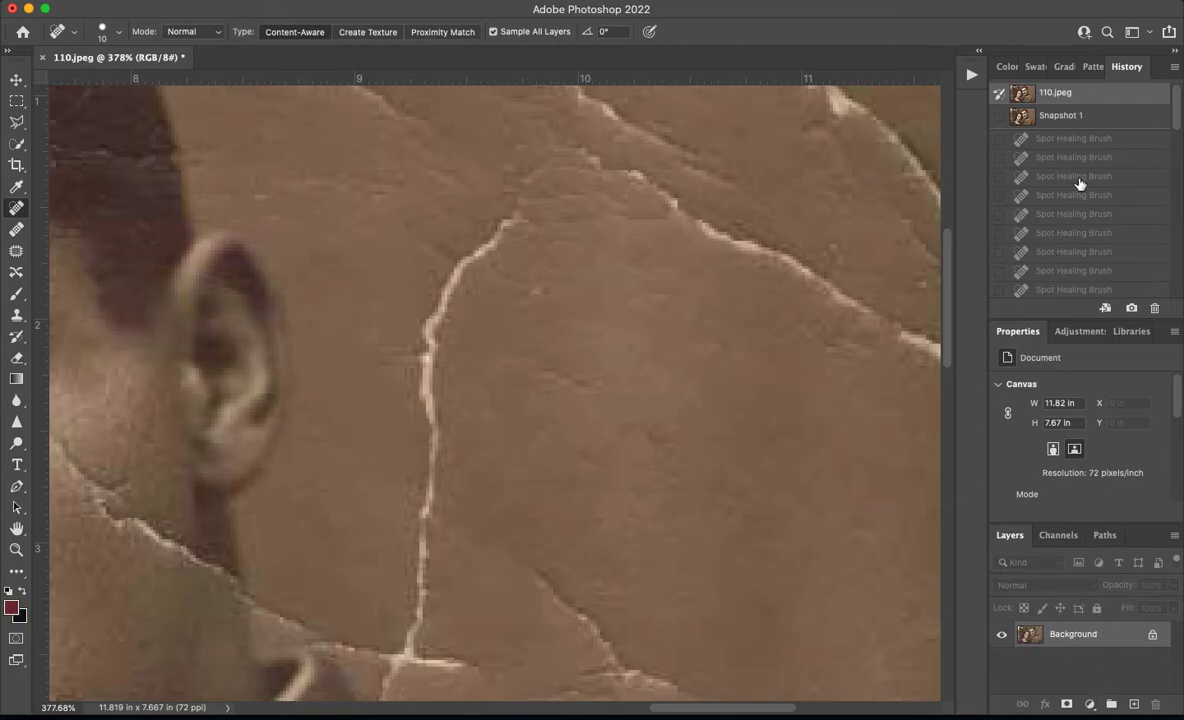
click(1078, 116)
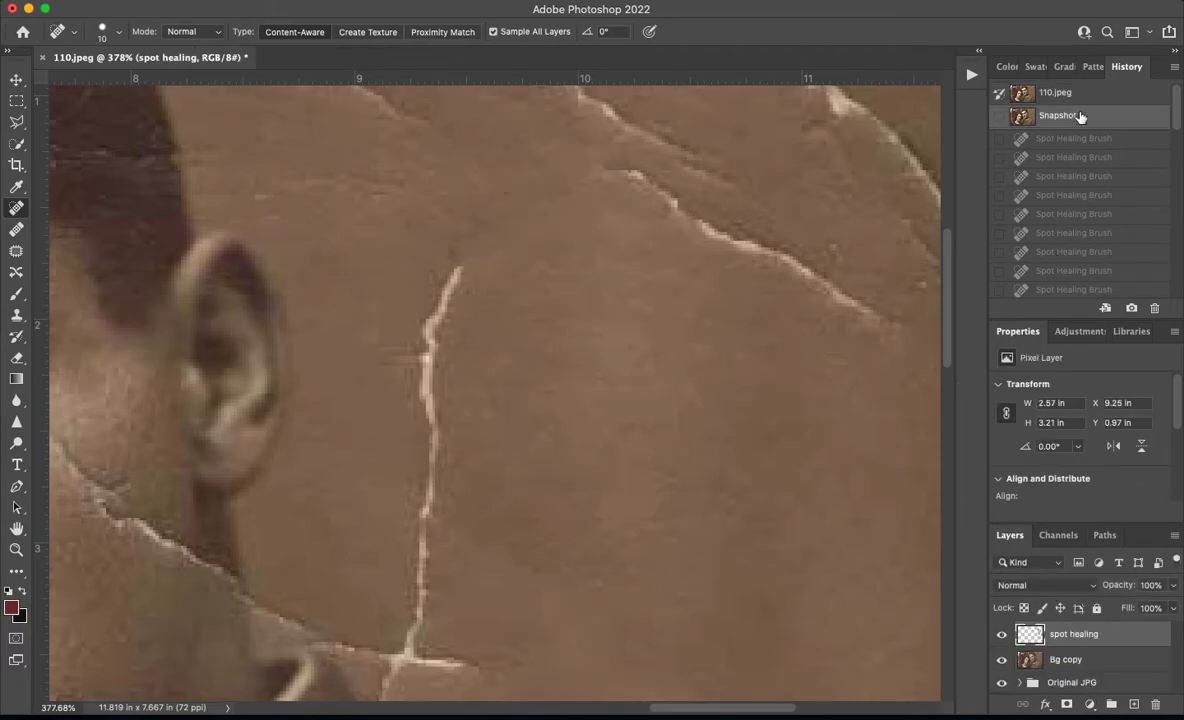
double_click(1072, 115)
text(spot healing 1)
click(1155, 118)
Switch to the Healing Brush with the whole photo in view, keeping Normal mode, and have it sample all layers
key(super+0)
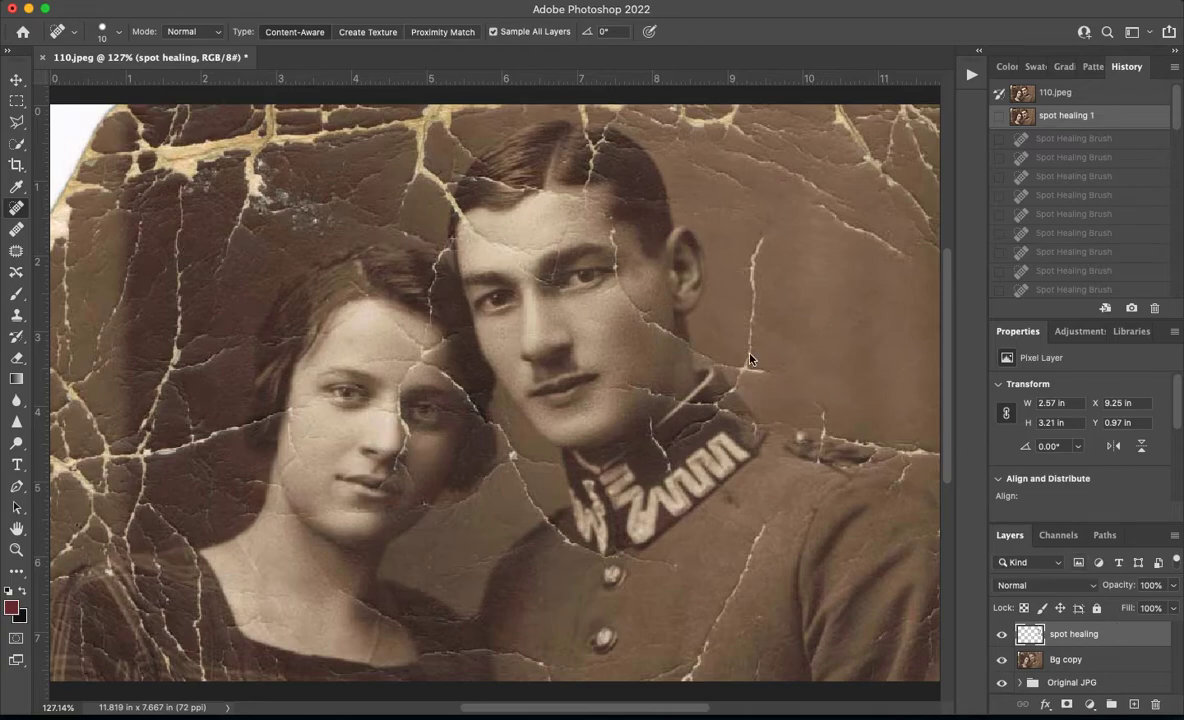
click(18, 230)
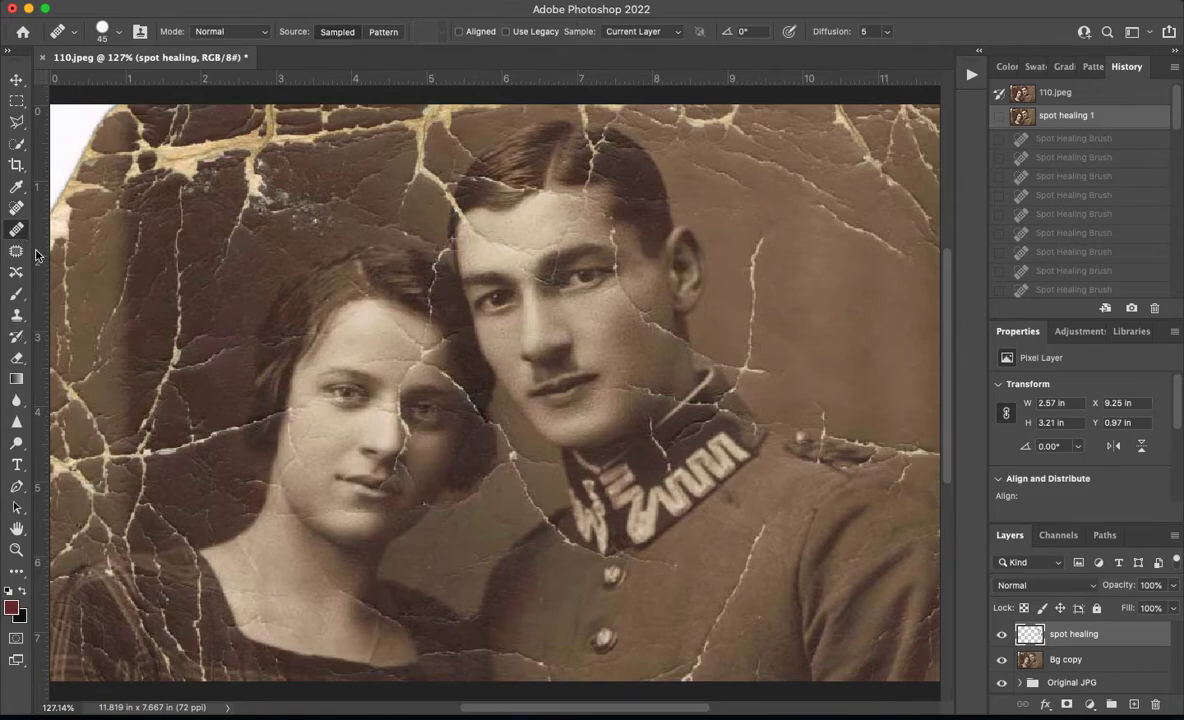
click(265, 34)
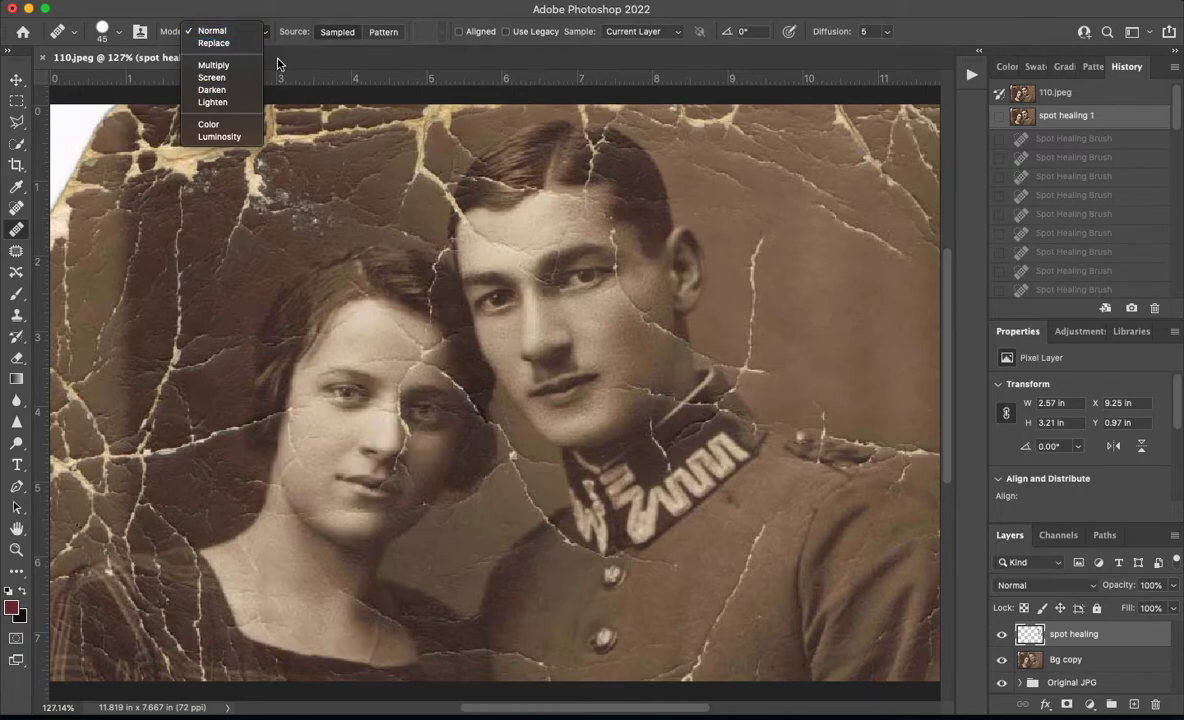
click(258, 22)
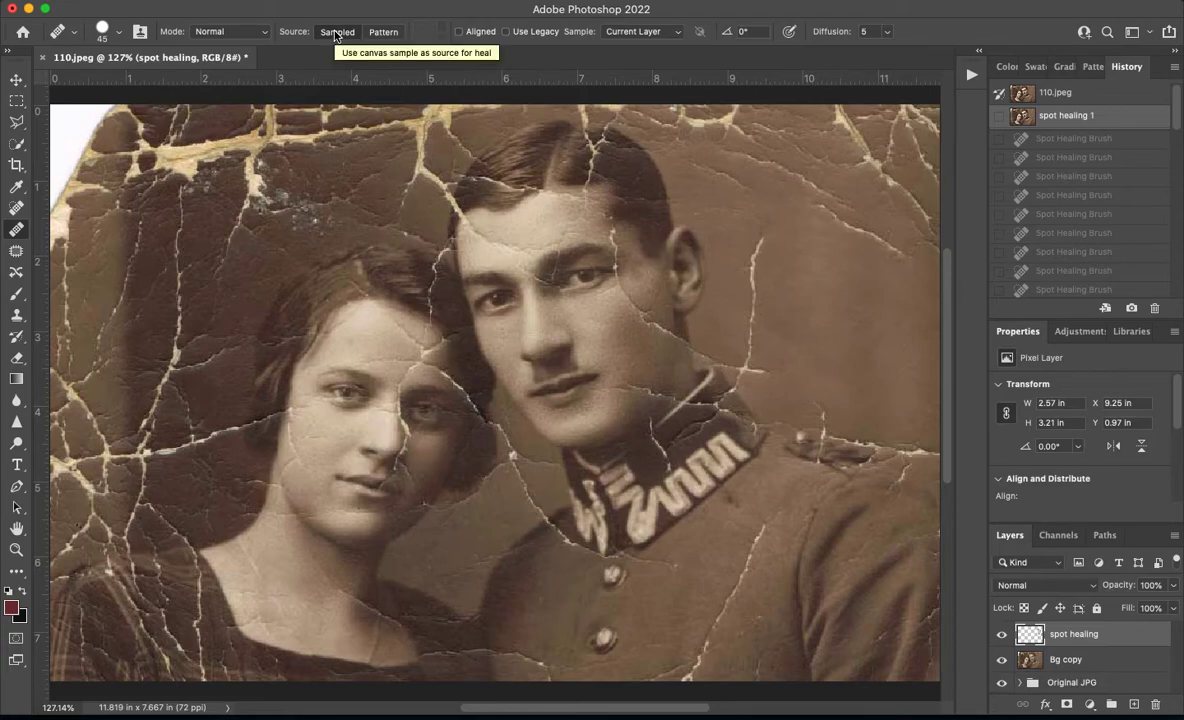
click(640, 31)
click(640, 55)
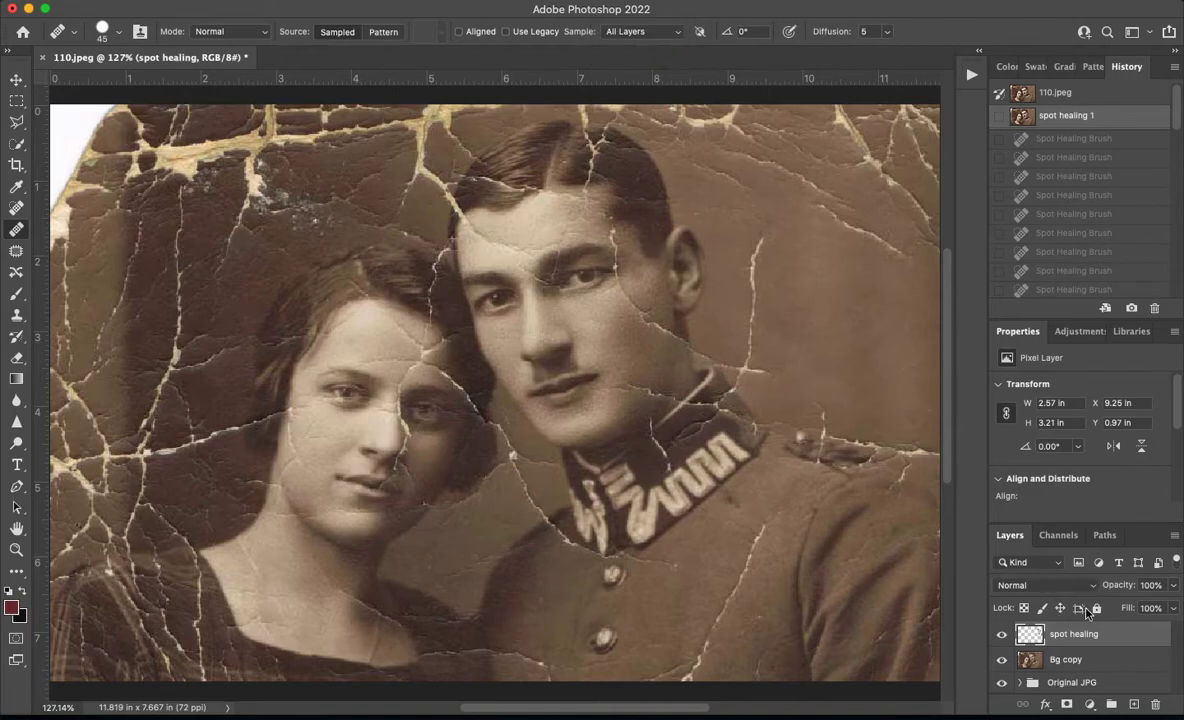
Add a new layer named "healing brush" above "spot healing" and shrink the history list to give the layer list more room
key(super+shift+alt+n)
double_click(1062, 633)
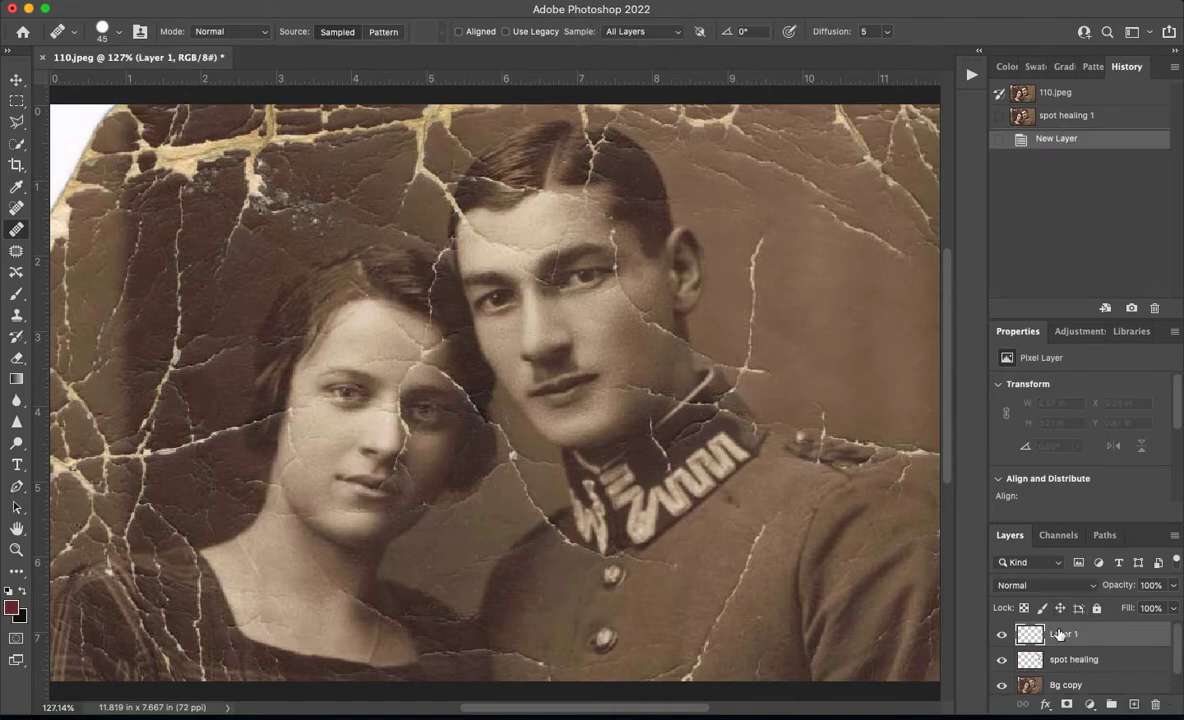
text(healing brush)
key(Return)
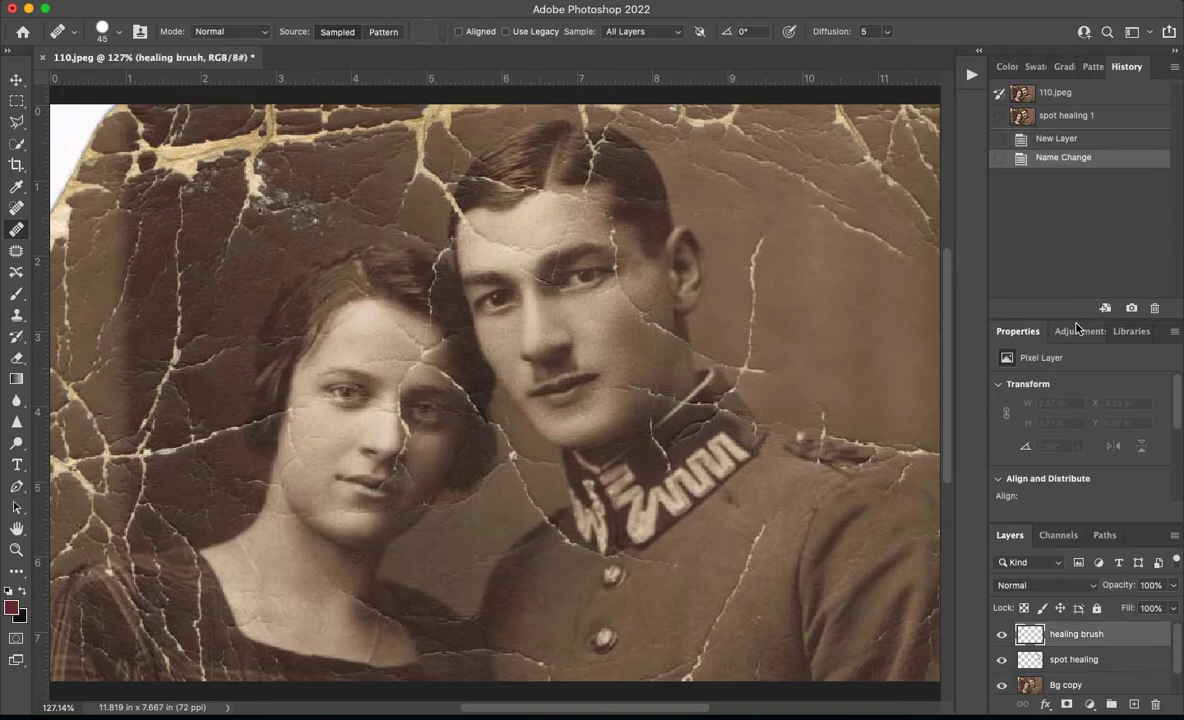
drag(1075, 318, 1075, 171)
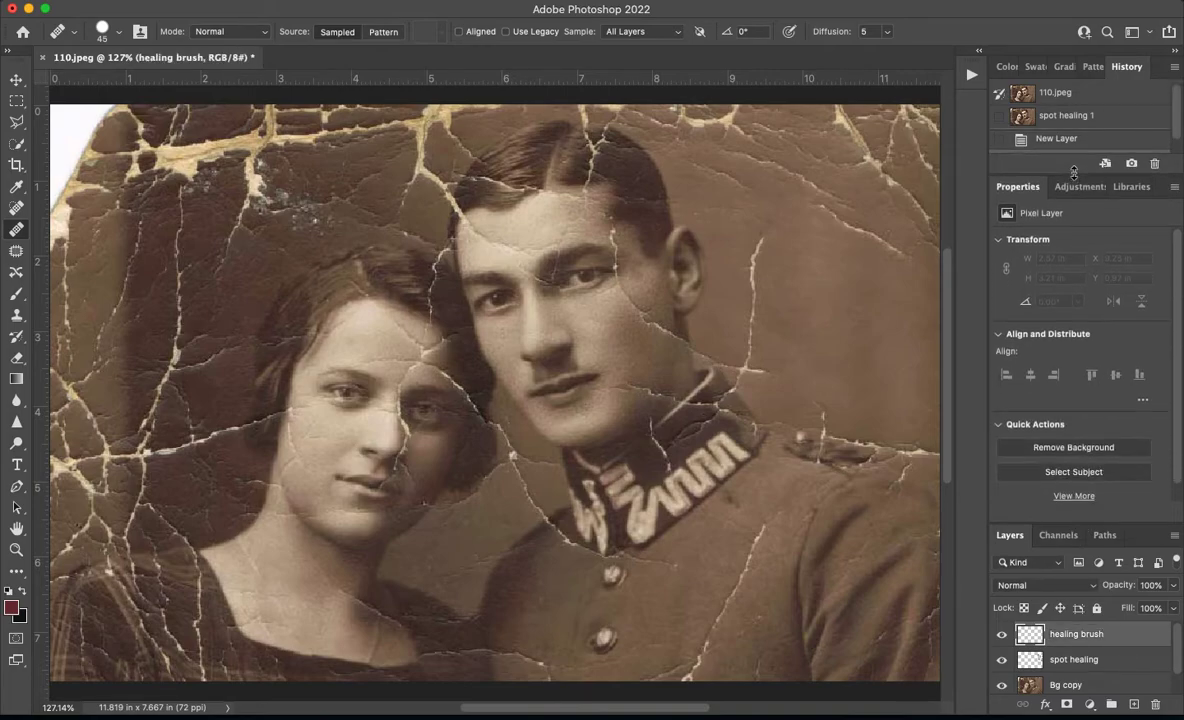
drag(1078, 521, 1080, 505)
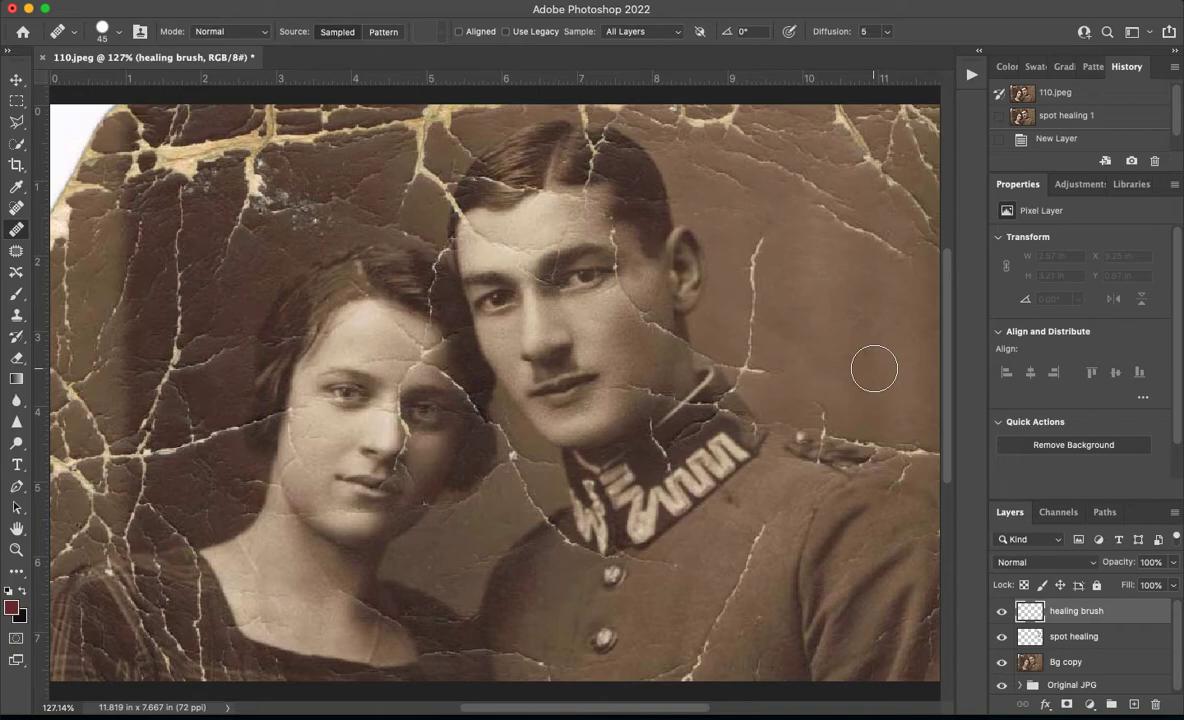
Try a smaller Healing Brush on the upper end of the long vertical crack beside the man's ear
key(bracketleft)
key(bracketleft)
scroll(807, 295, up, 5)
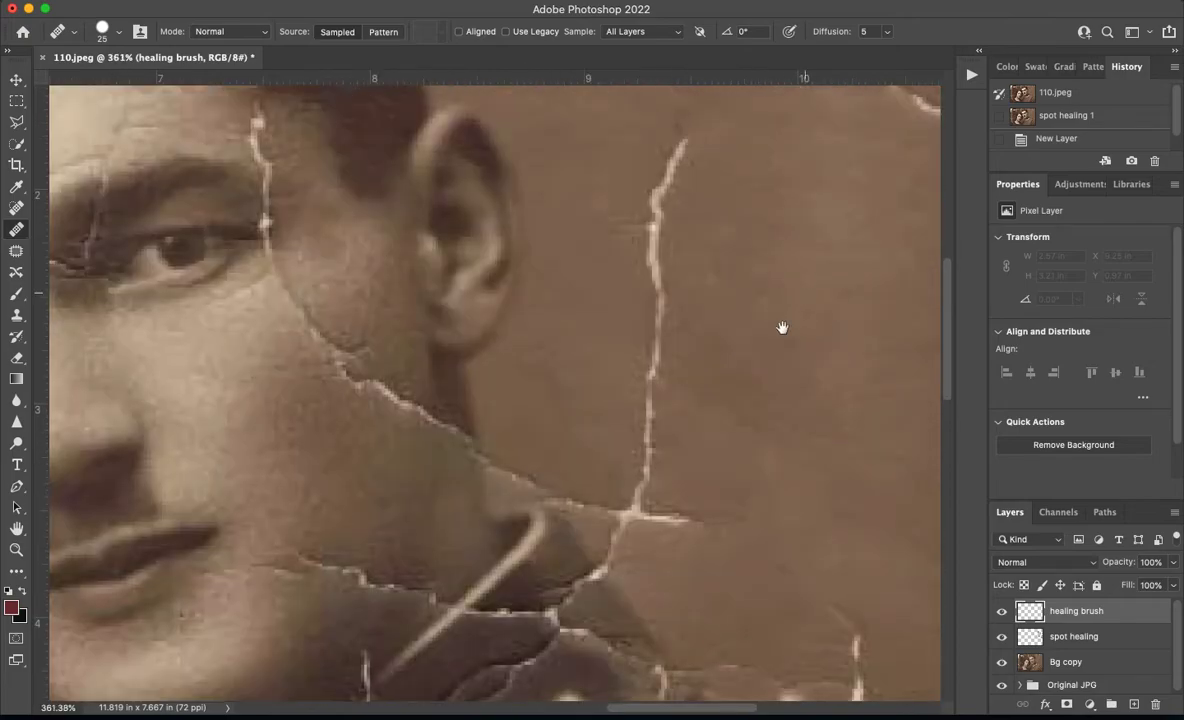
mouse_move(782, 325)
mouse_down()
mouse_move(639, 433)
mouse_move(642, 410)
mouse_move(603, 386)
mouse_up()
scroll(642, 418, down, 2)
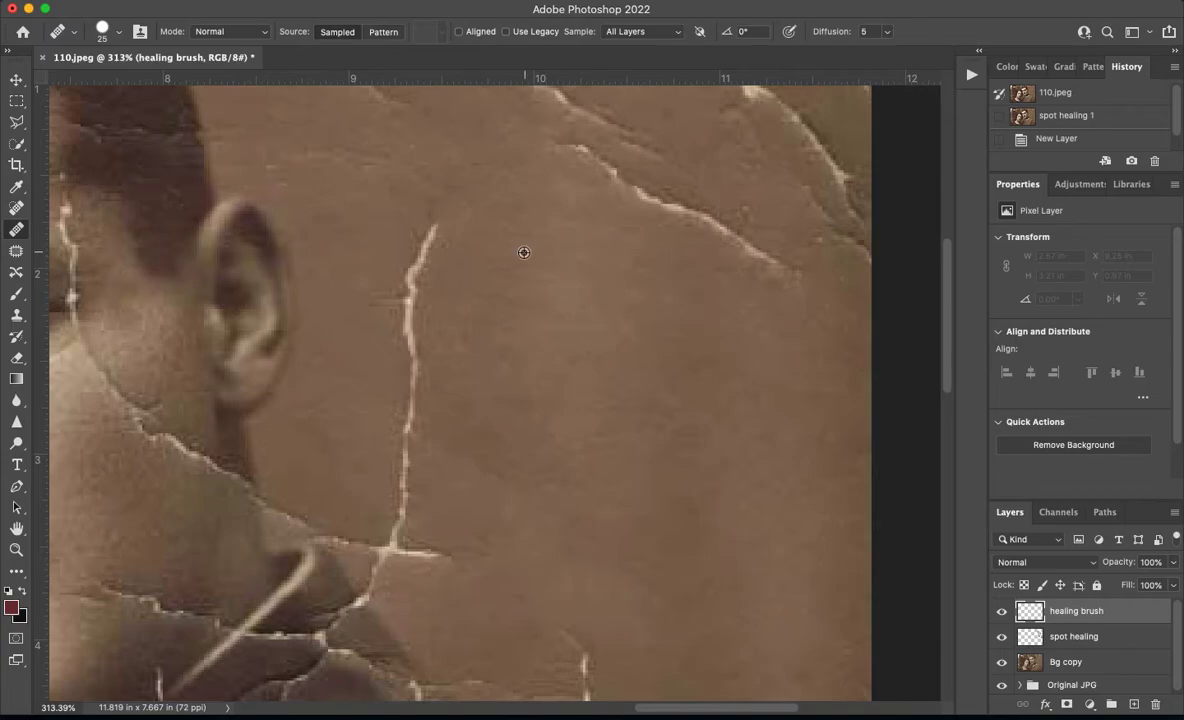
click(429, 237)
key(bracketleft)
key(super+z)
Soften the Healing Brush to 20% hardness and set its size to 43 px
click(118, 36)
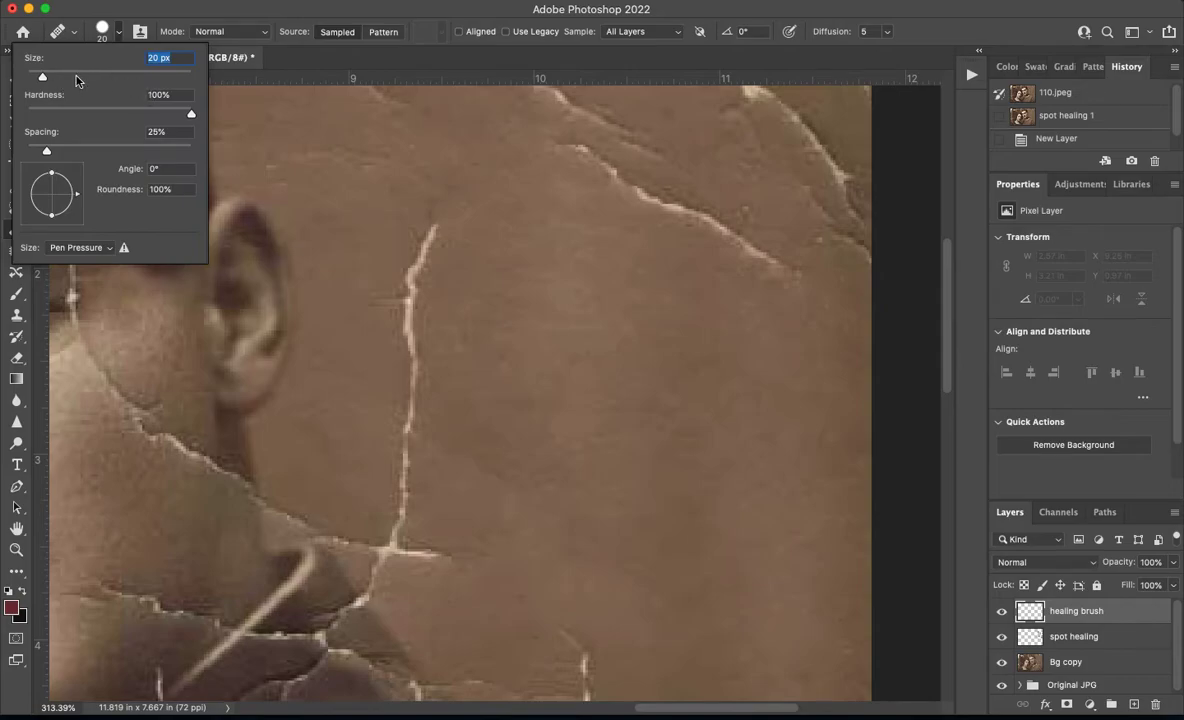
drag(114, 120, 79, 120)
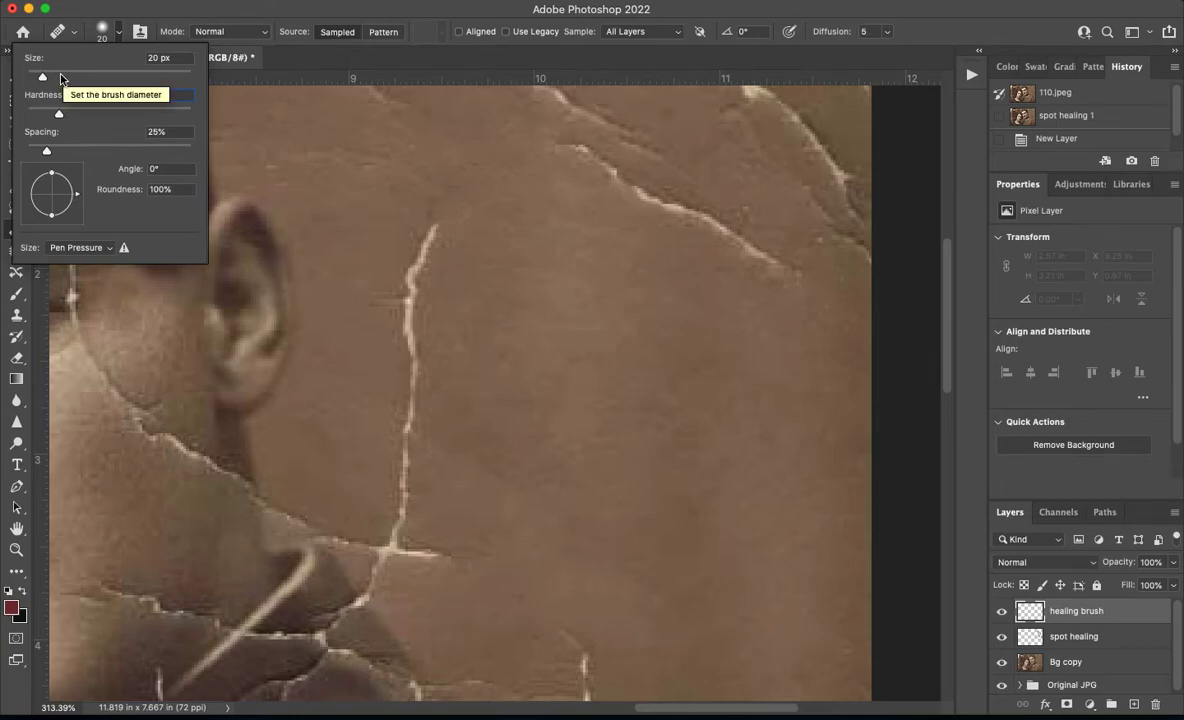
drag(60, 78, 123, 80)
drag(51, 76, 123, 77)
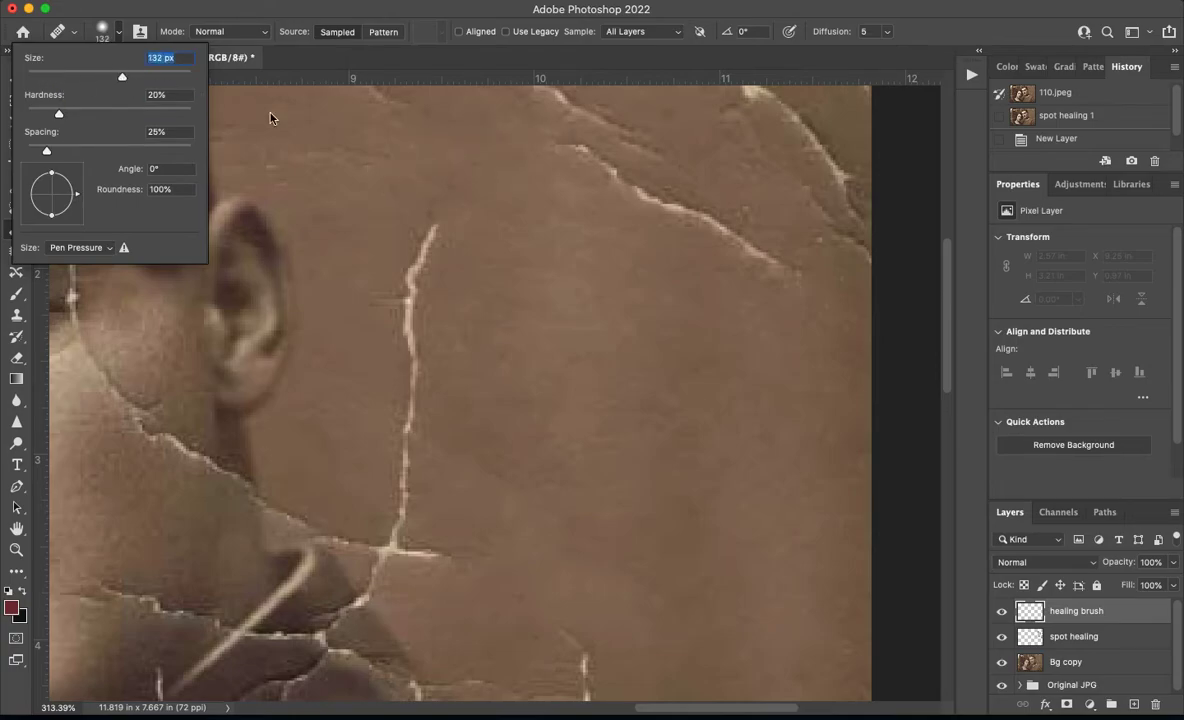
click(60, 76)
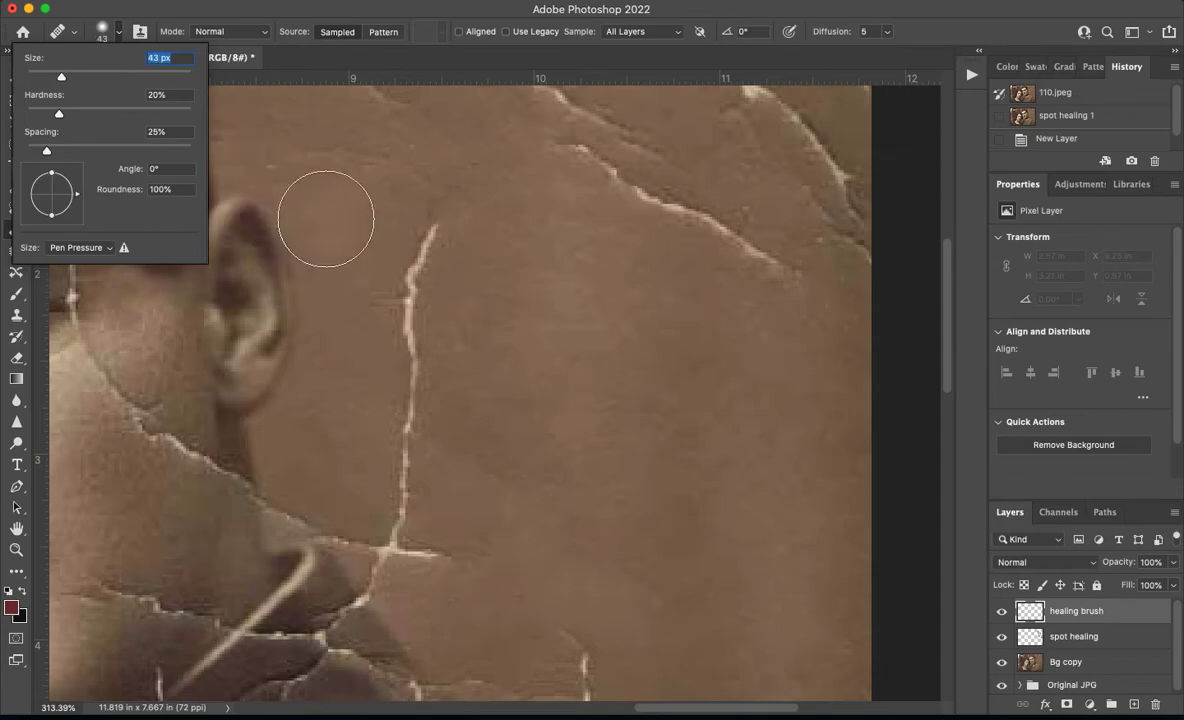
Reduce the brush to 20 px, sample clean backdrop beside the long vertical crack, and heal the crack along its length
click(400, 222)
key(bracketleft)
key(bracketleft)
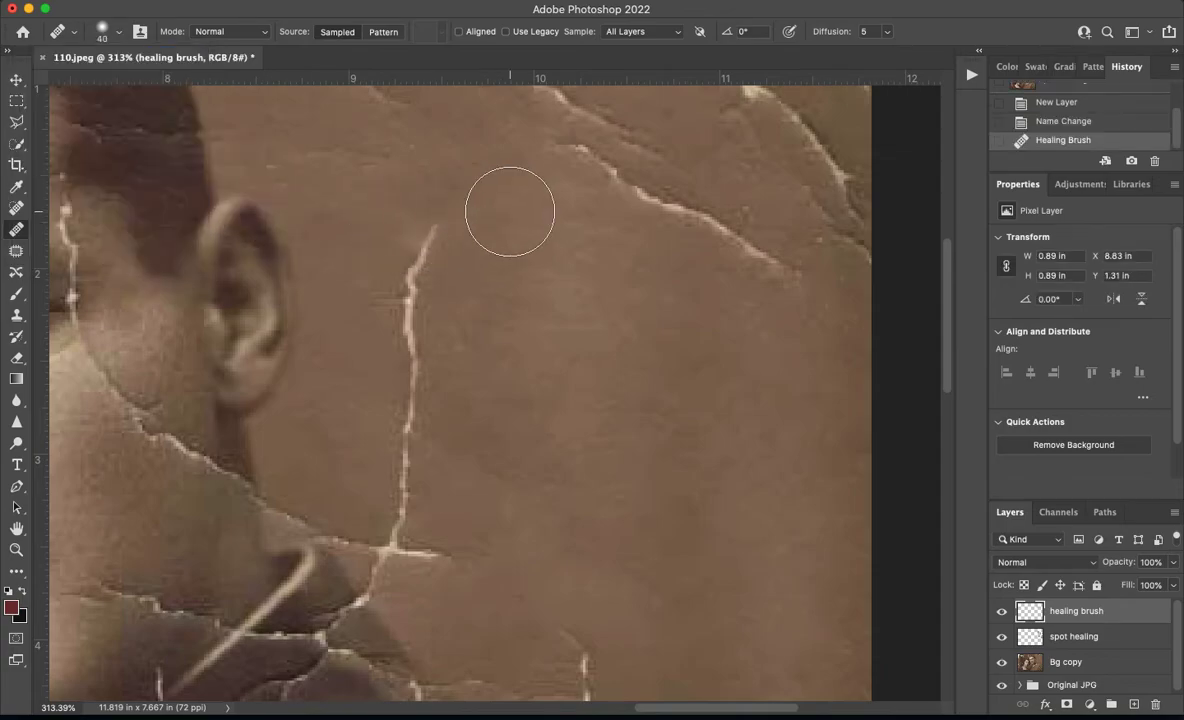
key(bracketright)
key(bracketright)
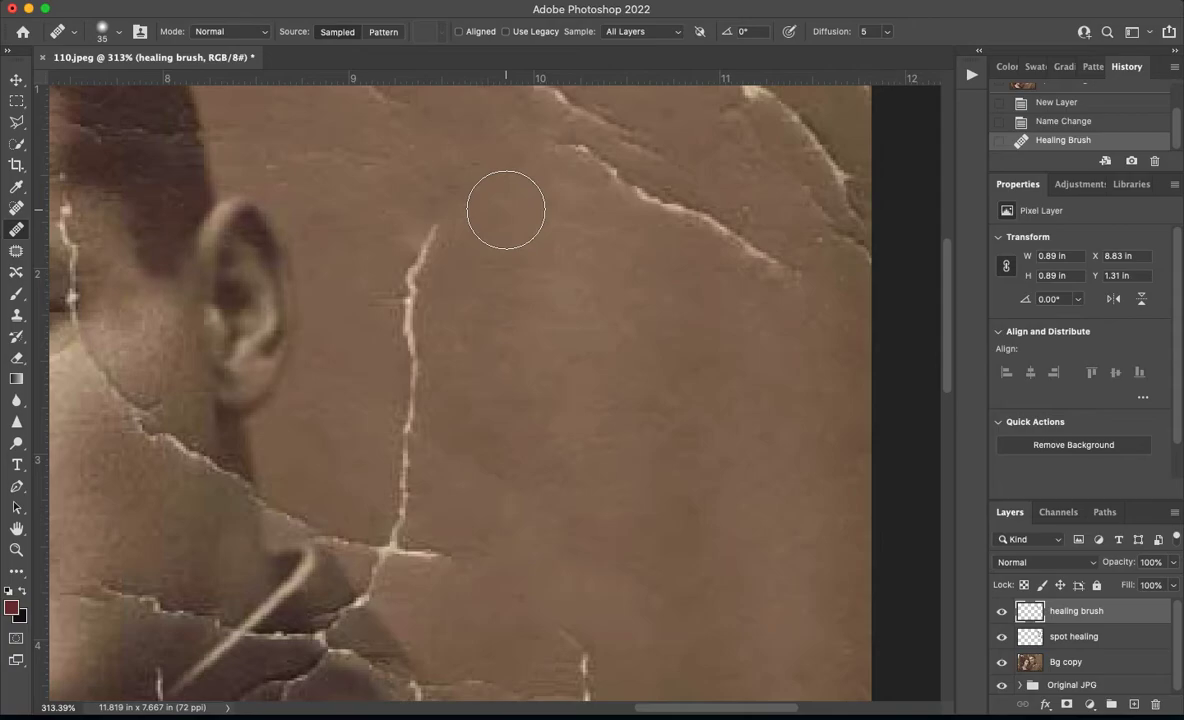
key(bracketleft)
key(bracketleft)
key(bracketleft)
alt+click(483, 257)
drag(441, 233, 428, 250)
mouse_move(420, 256)
mouse_down()
mouse_move(406, 438)
mouse_move(418, 389)
mouse_move(394, 486)
mouse_move(424, 489)
mouse_move(405, 476)
mouse_move(394, 529)
mouse_move(484, 532)
mouse_move(495, 521)
mouse_move(454, 562)
mouse_move(409, 551)
mouse_up()
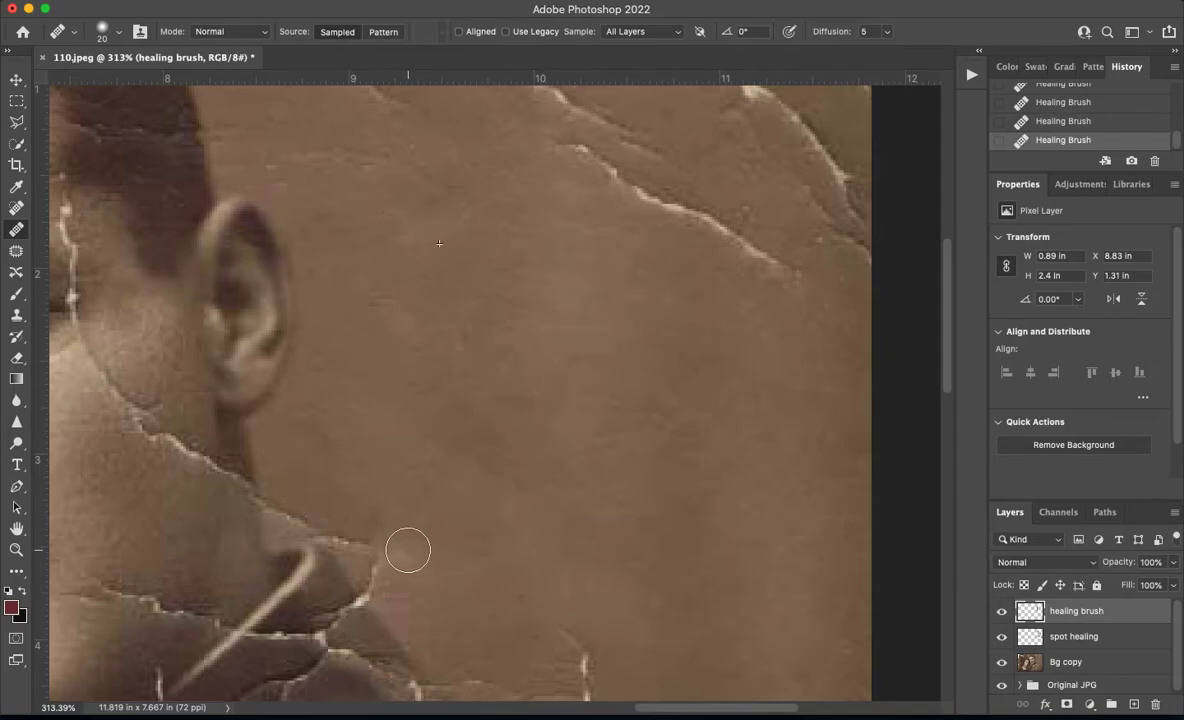
Try to heal the short horizontal crack at the lower end of the healed vertical crack
mouse_move(408, 550)
mouse_down()
mouse_move(392, 518)
mouse_move(374, 515)
mouse_move(464, 529)
mouse_move(474, 564)
mouse_up()
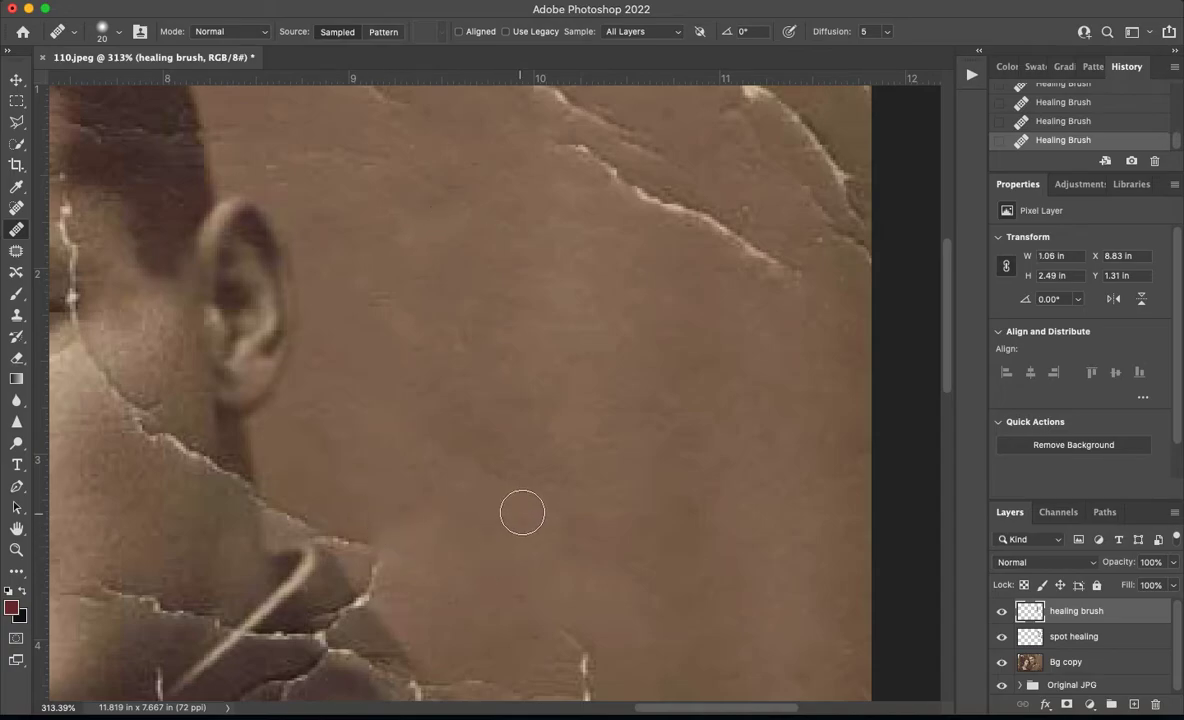
key(super+z)
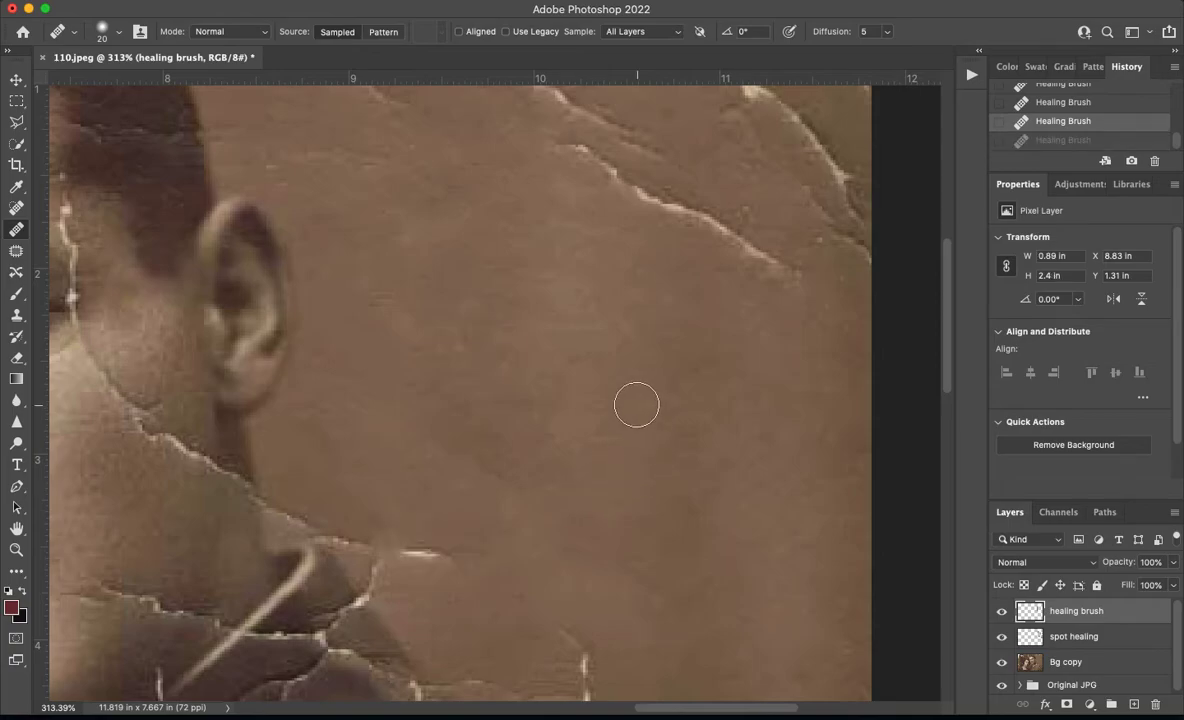
scroll(733, 352, up, 1)
scroll(733, 352, down, 5)
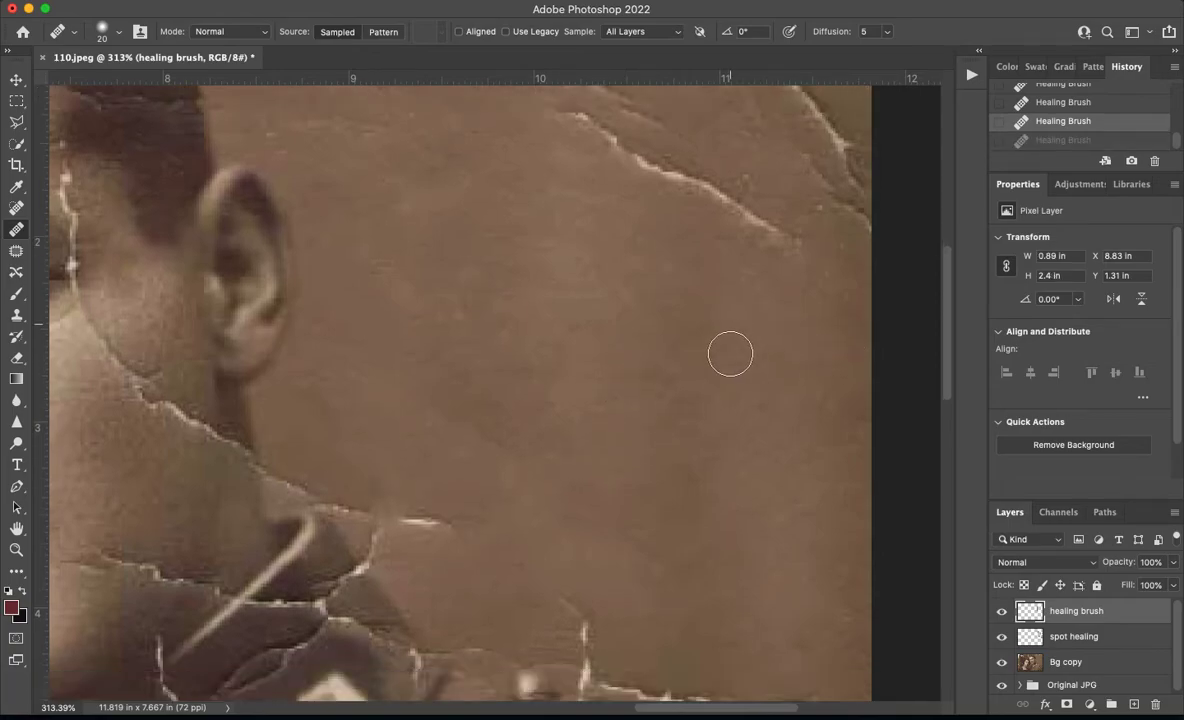
Heal the upper end of the diagonal crack in the backdrop and brush over the creases above it
scroll(731, 354, up, 4)
scroll(730, 355, up, 6)
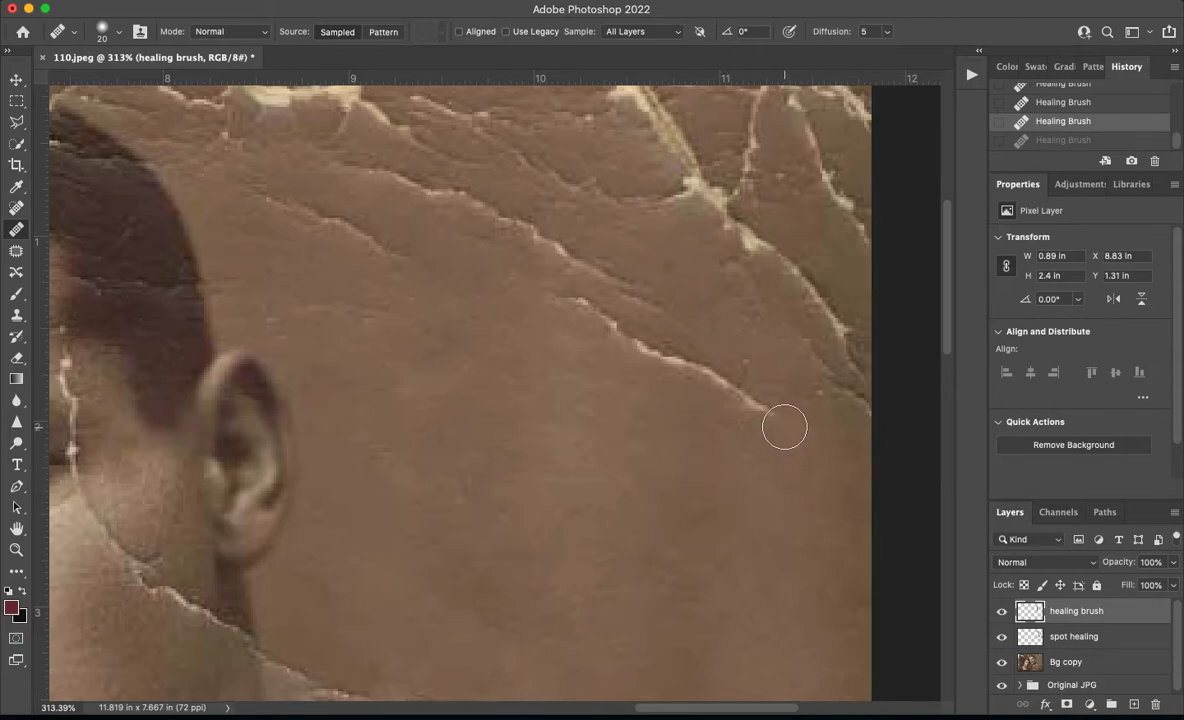
mouse_move(600, 330)
mouse_down()
mouse_move(525, 285)
mouse_move(594, 280)
mouse_move(460, 190)
mouse_move(398, 170)
mouse_up()
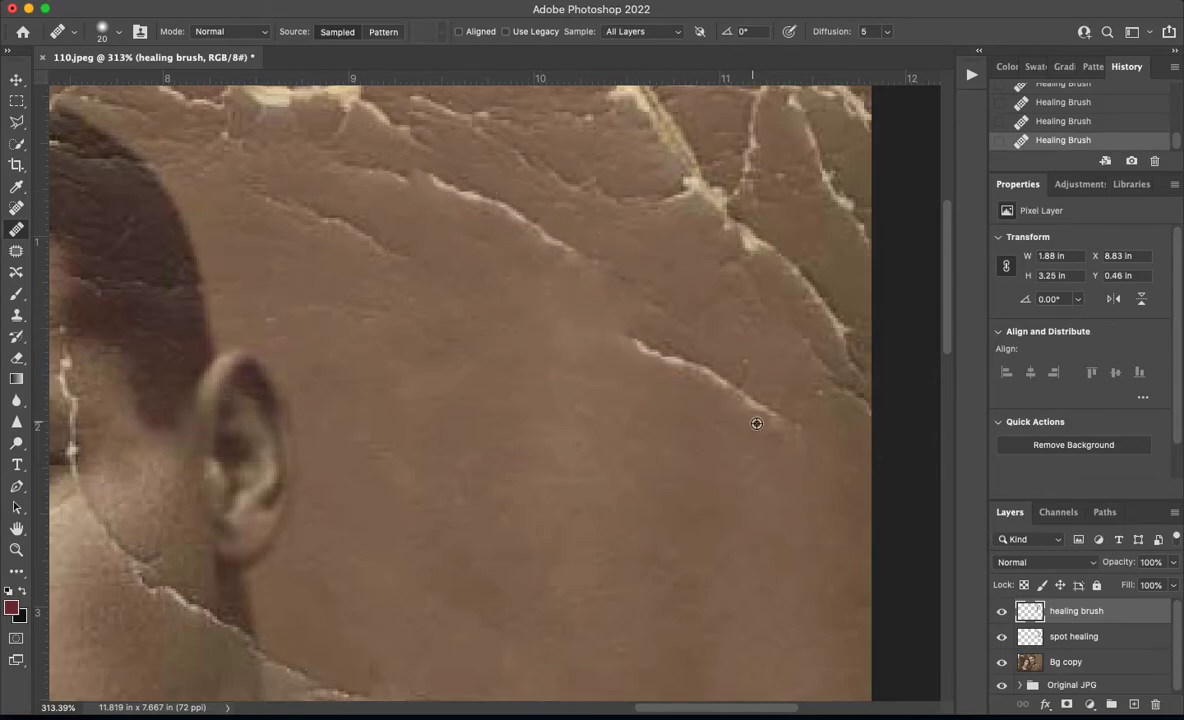
Test a damaged source by painting a copy of the diagonal crack onto the backdrop above the ear
mouse_move(452, 315)
mouse_down()
mouse_move(458, 275)
mouse_move(502, 326)
mouse_move(485, 331)
mouse_move(426, 270)
mouse_move(400, 273)
mouse_move(480, 323)
mouse_move(363, 250)
mouse_move(452, 308)
mouse_up()
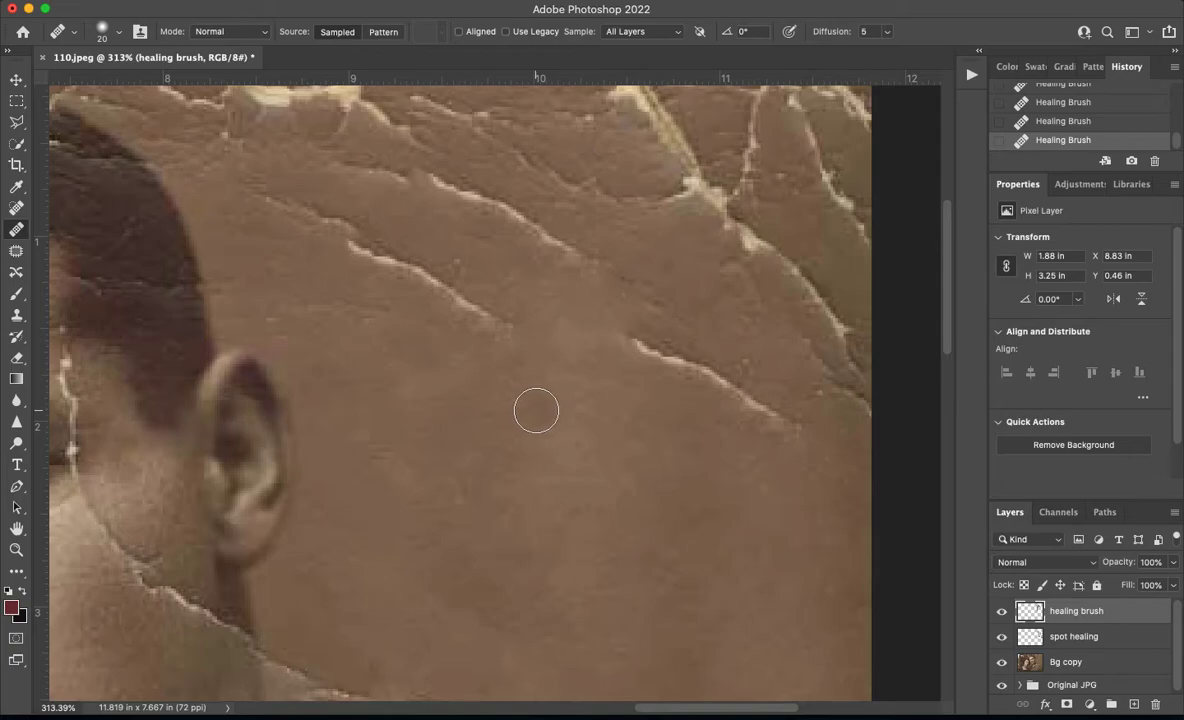
drag(492, 341, 514, 360)
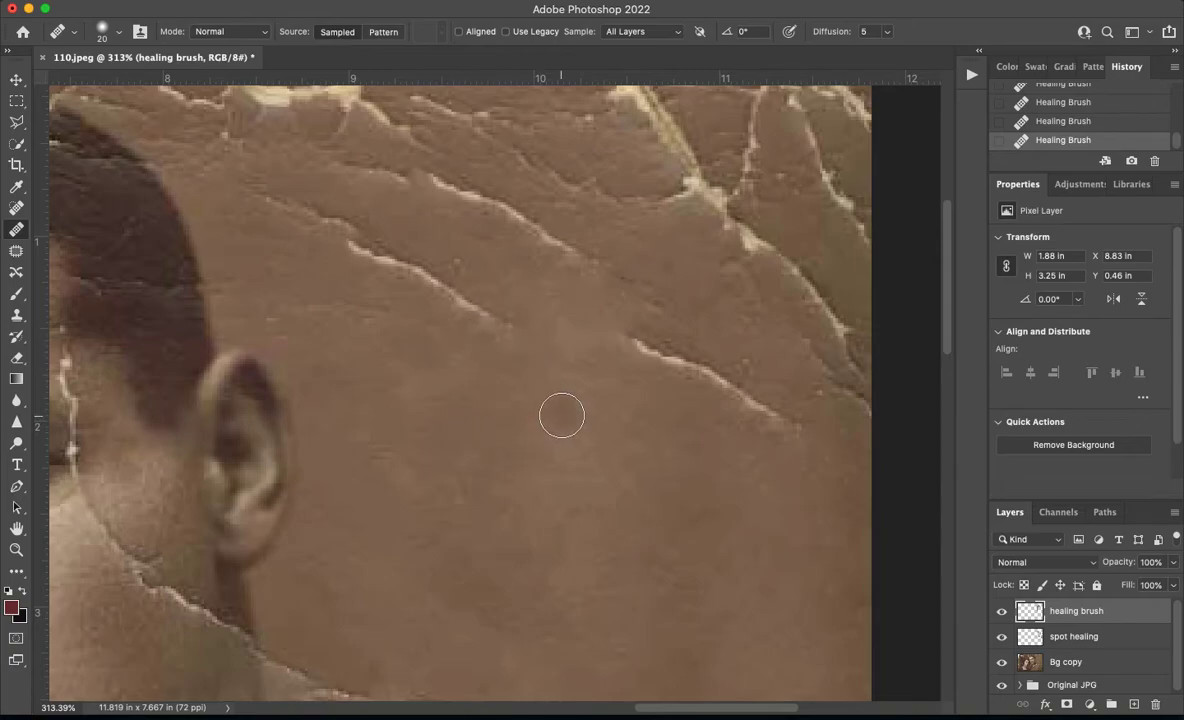
Heal the remaining lower part of the diagonal crack and the short crack beside the photo's right edge
mouse_move(785, 462)
mouse_down()
mouse_move(788, 428)
mouse_move(570, 298)
mouse_up()
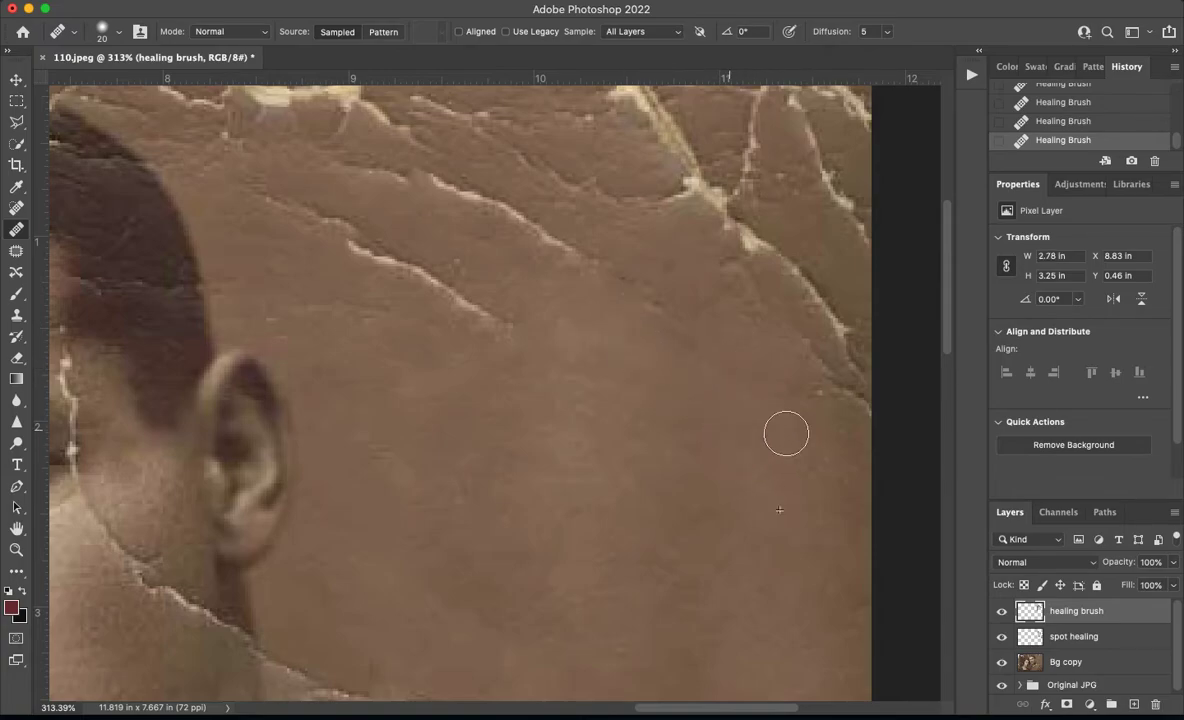
drag(840, 407, 858, 410)
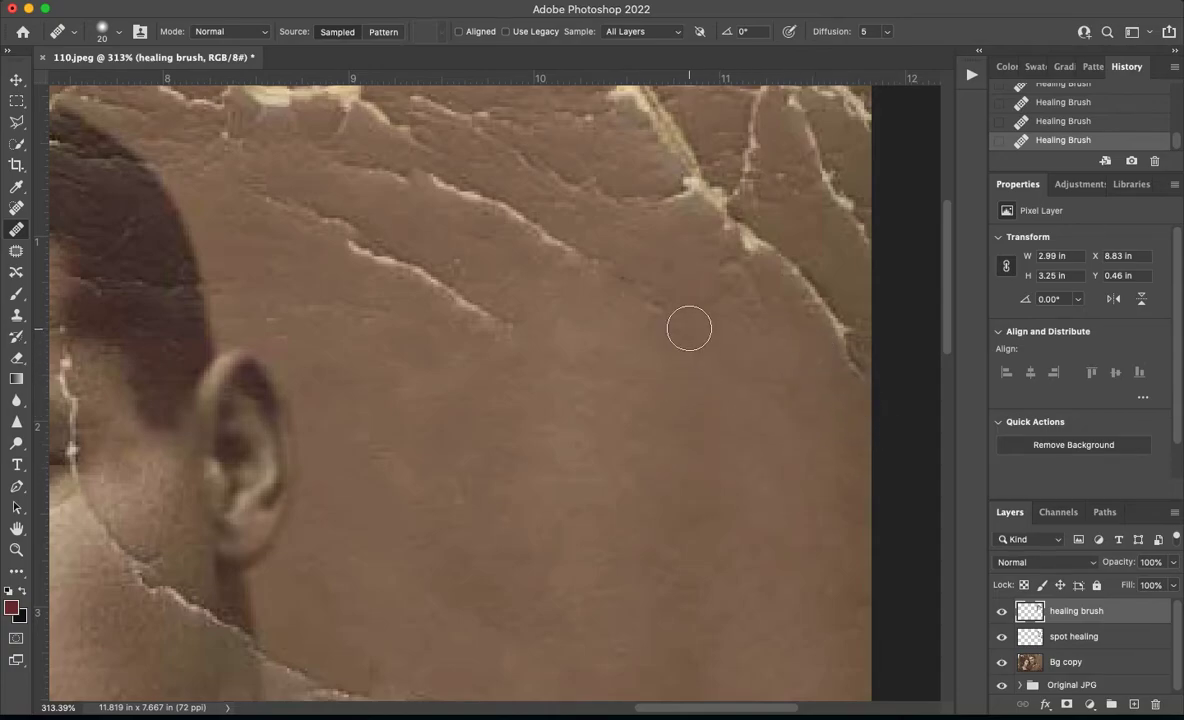
Sample clean backdrop and heal the two slanting cracks above the man's ear, including the faint crease toward his hair
alt+click(531, 386)
mouse_move(485, 294)
mouse_down()
mouse_move(449, 291)
mouse_move(457, 333)
mouse_move(411, 271)
mouse_move(328, 211)
mouse_move(280, 250)
mouse_up()
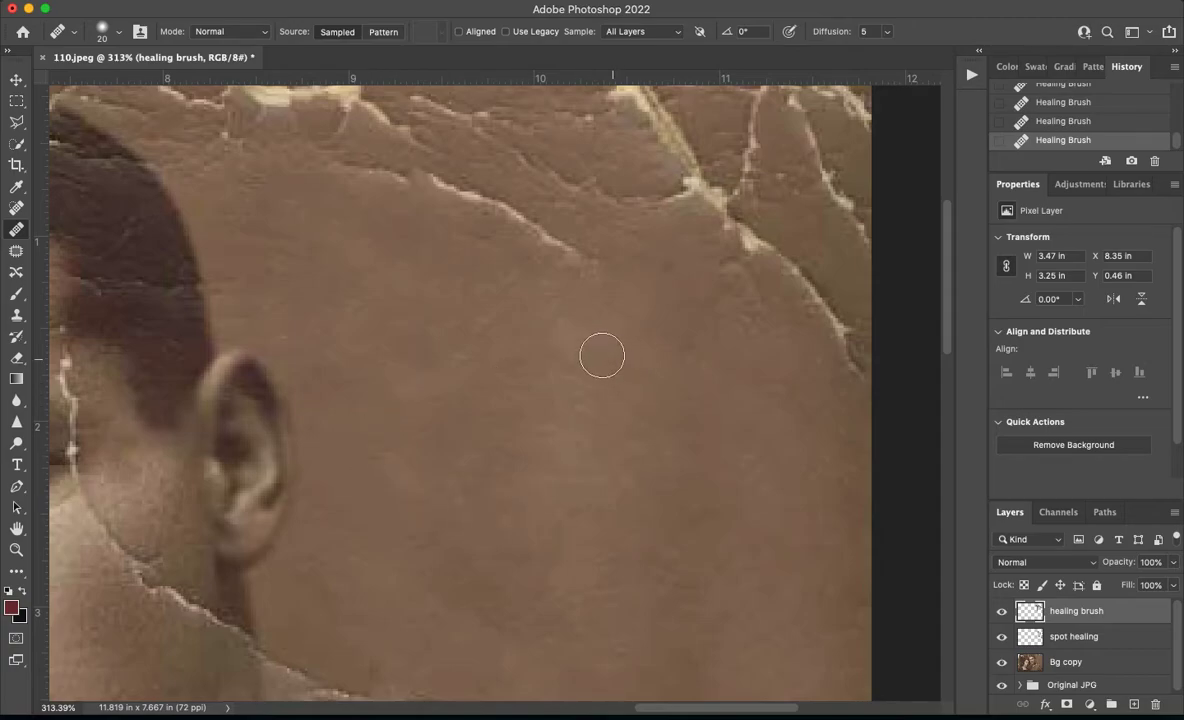
drag(575, 381, 565, 551)
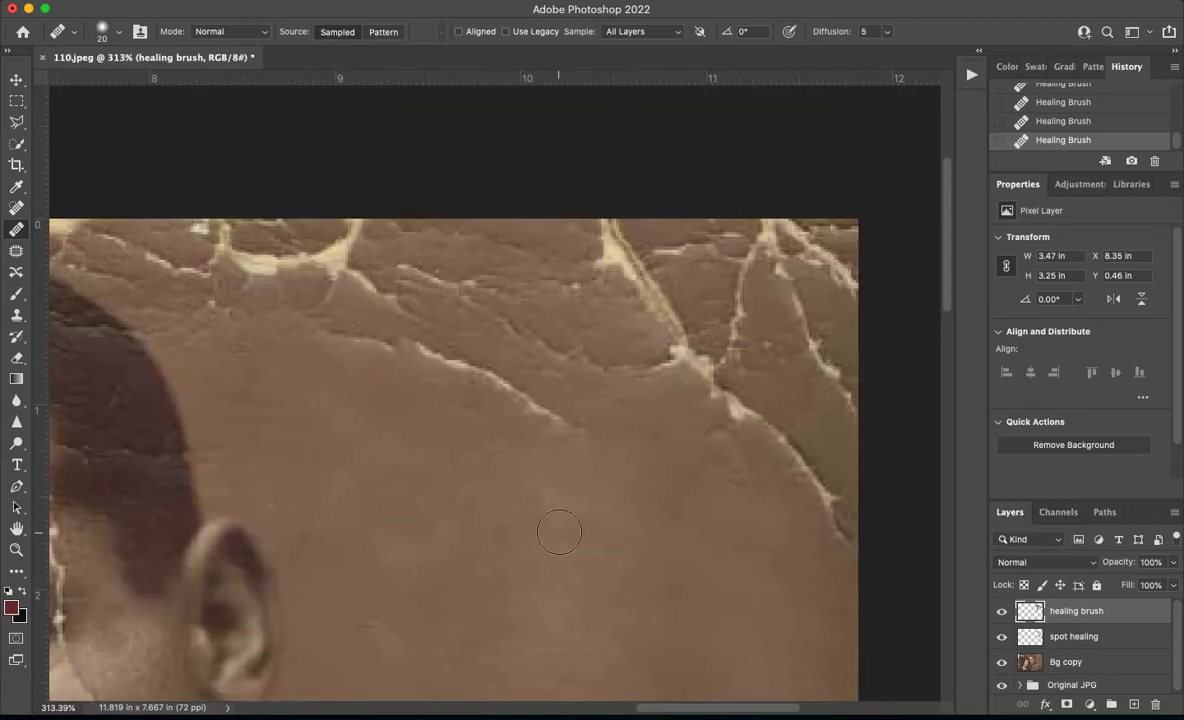
mouse_move(527, 422)
mouse_down()
mouse_move(520, 392)
mouse_move(490, 397)
mouse_move(544, 442)
mouse_move(512, 395)
mouse_move(473, 390)
mouse_move(478, 423)
mouse_move(466, 415)
mouse_move(480, 374)
mouse_move(404, 371)
mouse_move(387, 367)
mouse_move(389, 353)
mouse_move(344, 360)
mouse_up()
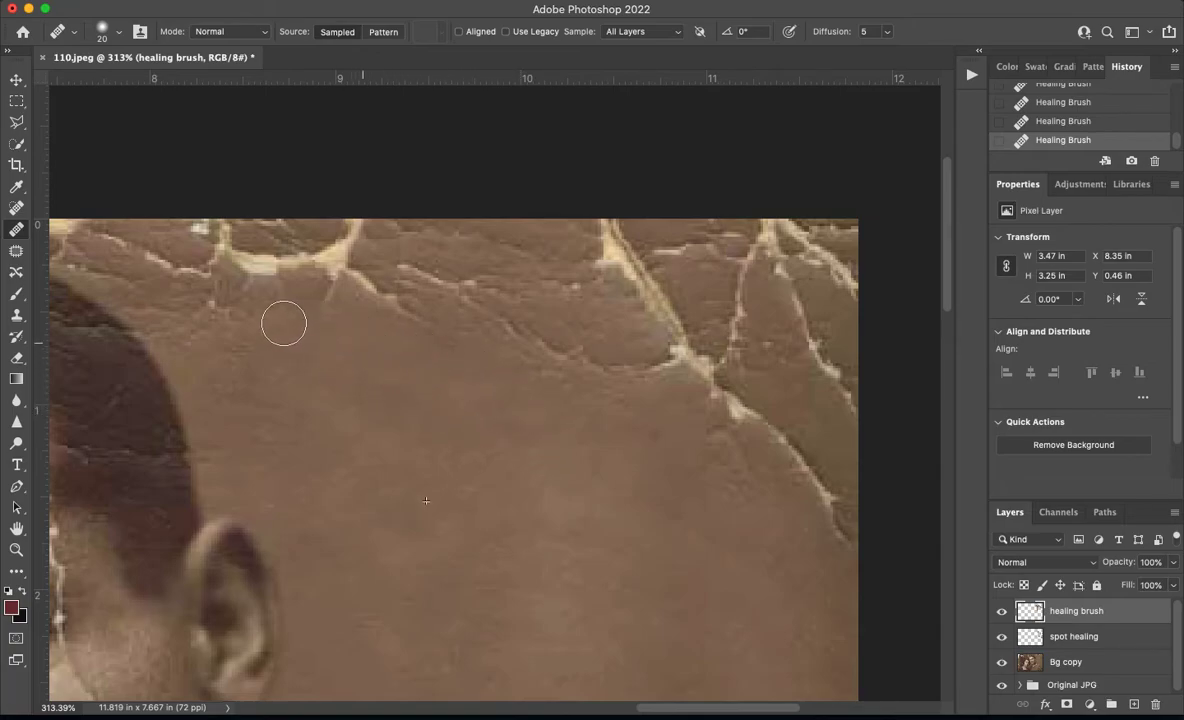
Heal the curved crack running from the upper crack junction down to the photo's right edge
drag(541, 487, 376, 409)
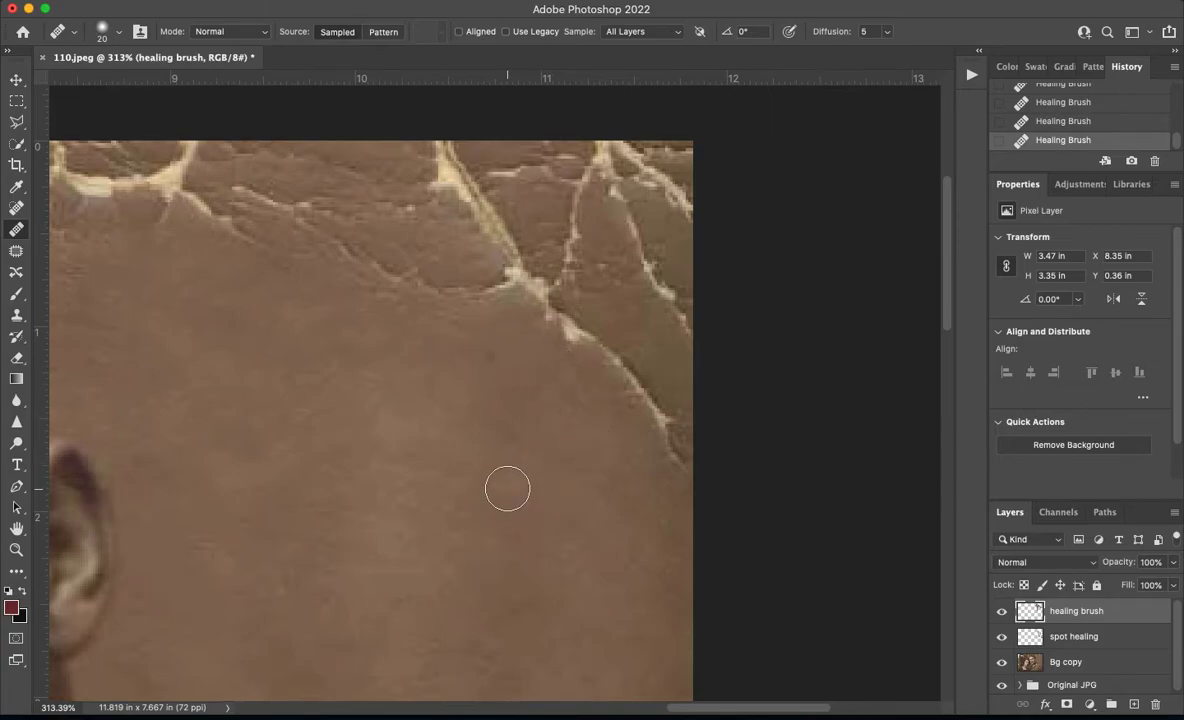
mouse_move(700, 478)
mouse_down()
mouse_move(679, 468)
mouse_move(626, 373)
mouse_move(653, 397)
mouse_move(576, 328)
mouse_move(576, 341)
mouse_move(518, 340)
mouse_up()
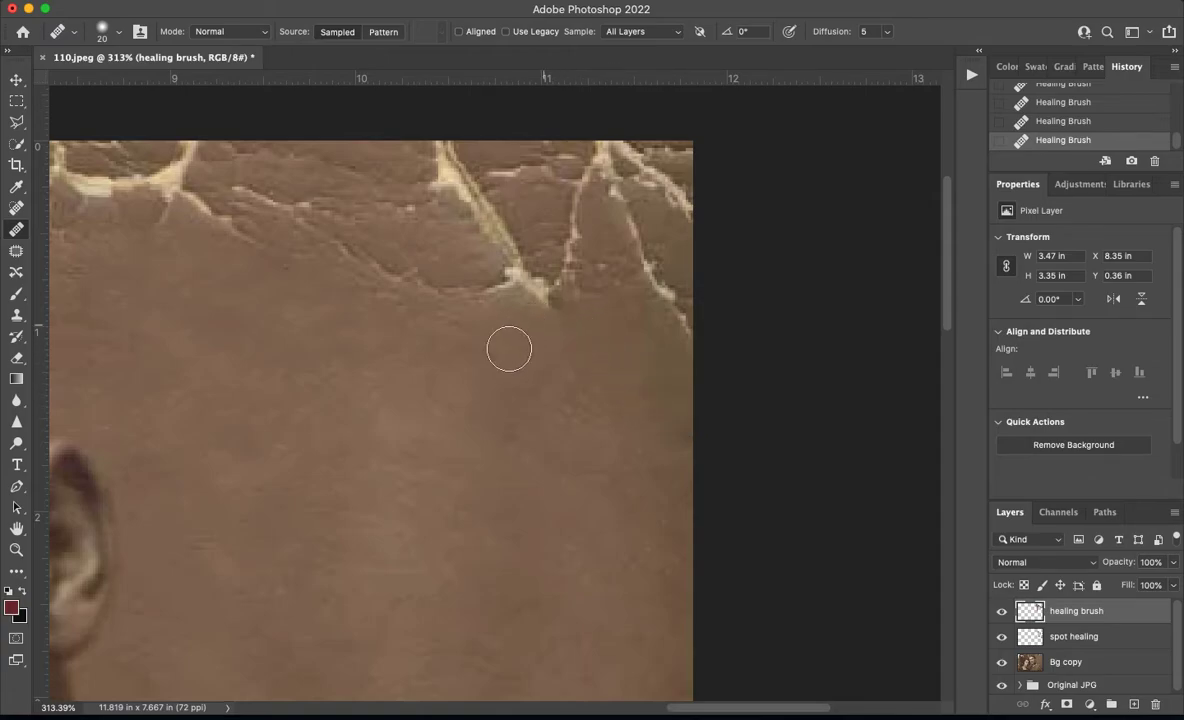
mouse_move(430, 405)
mouse_down()
mouse_move(478, 484)
mouse_move(522, 502)
mouse_up()
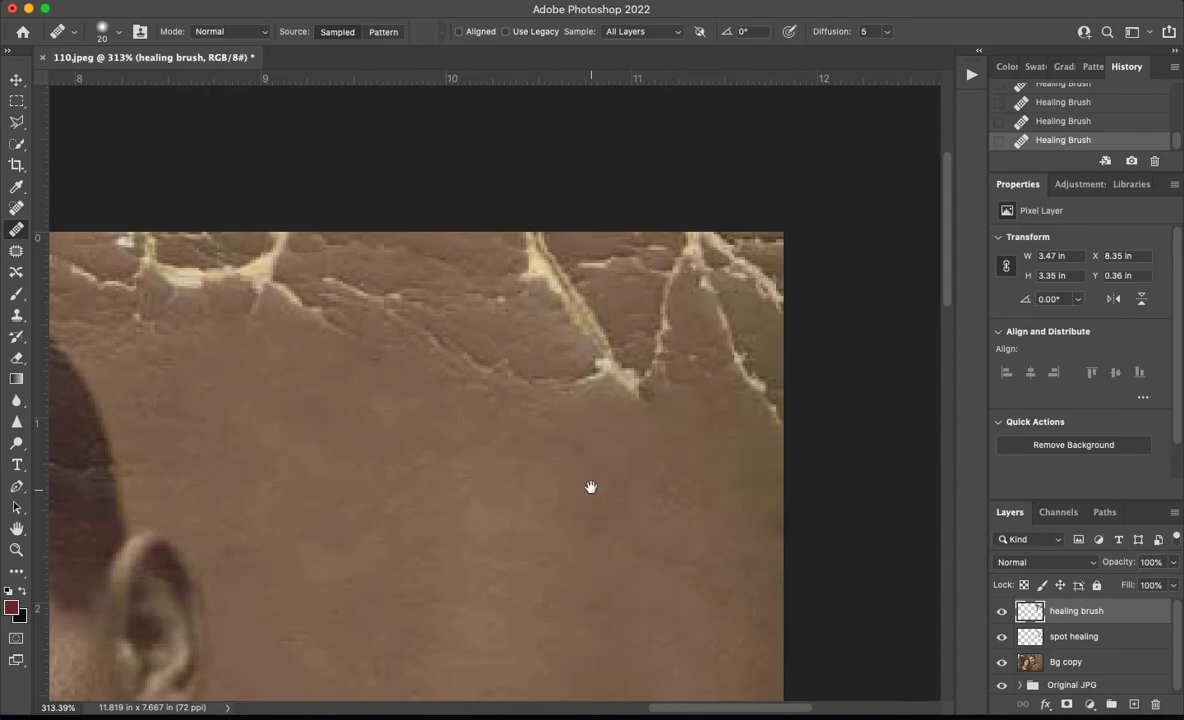
drag(589, 487, 603, 275)
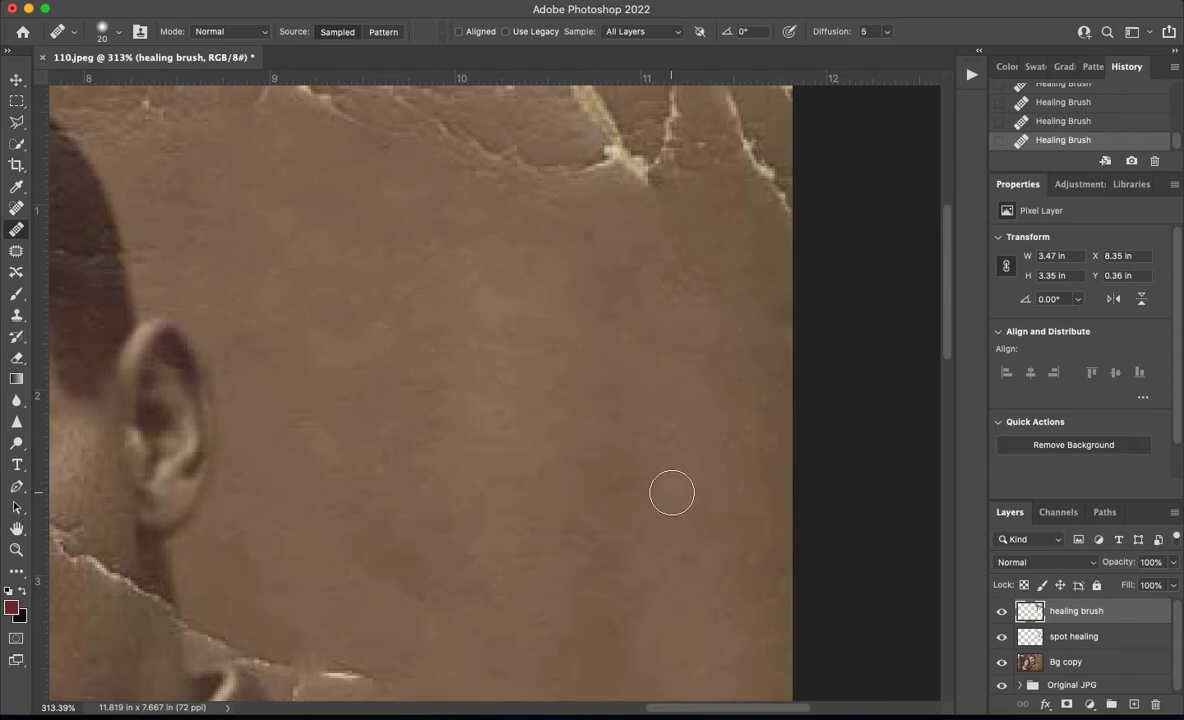
scroll(672, 493, up, 1)
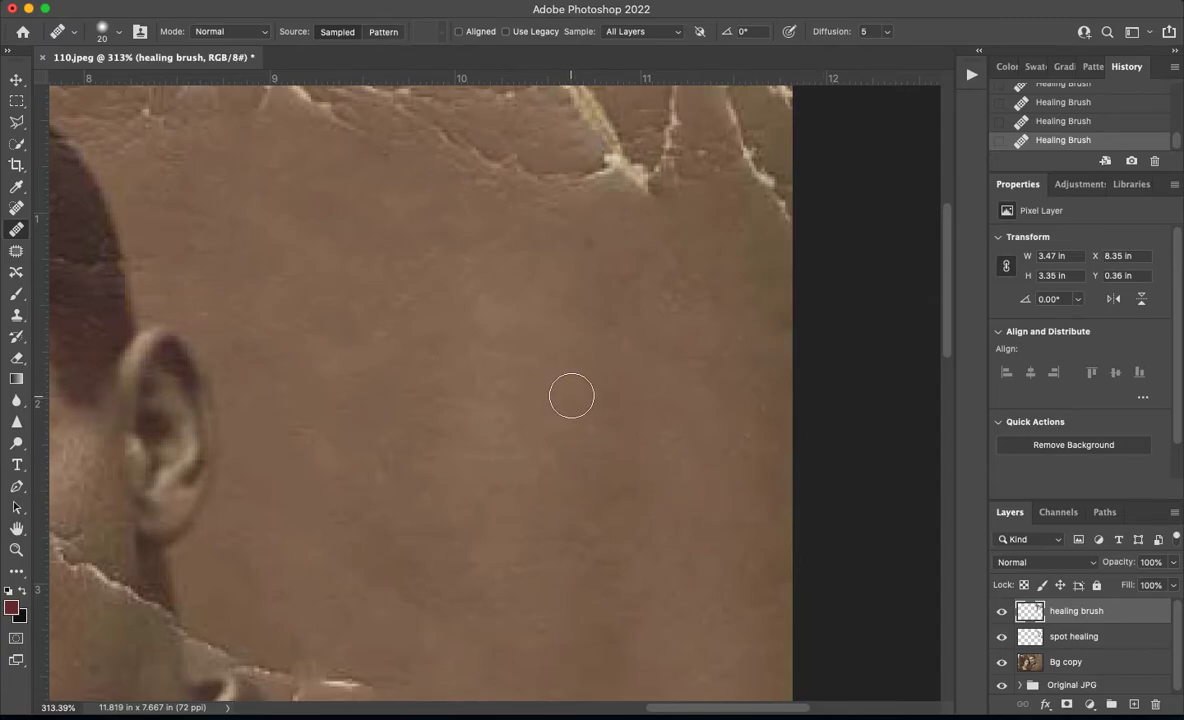
Heal the faint leftover creases in the backdrop beside the man's hair above his ear
scroll(576, 392, up, 5)
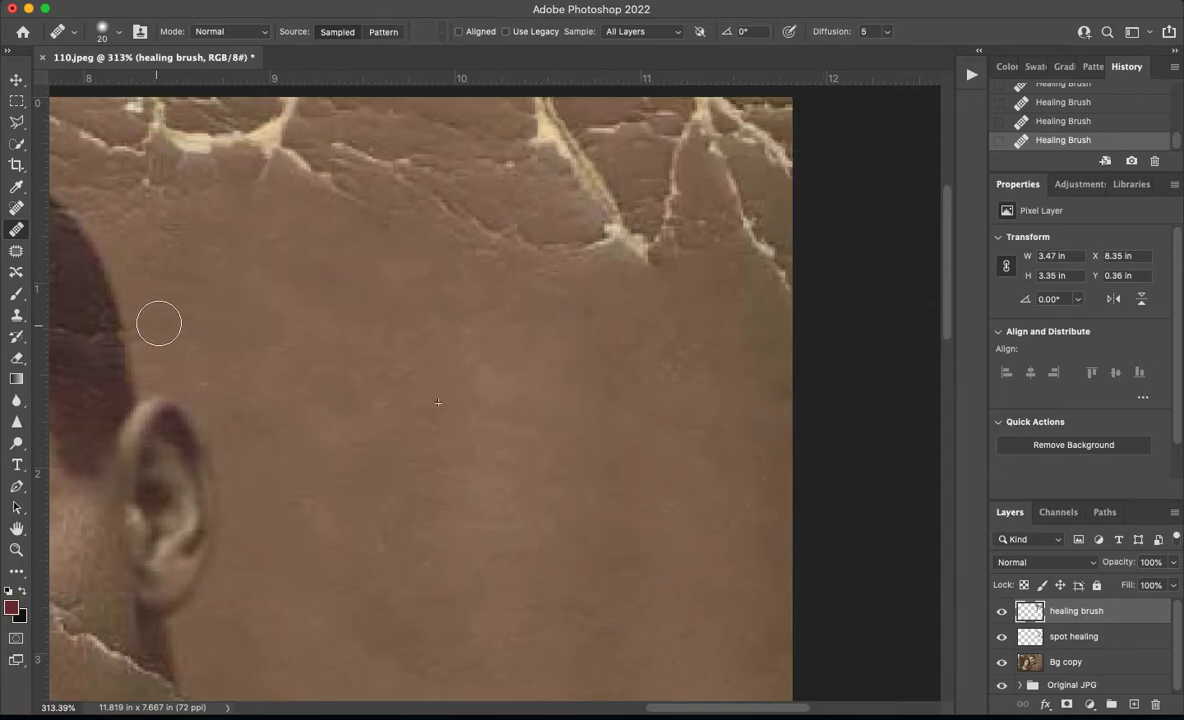
click(145, 214)
click(88, 168)
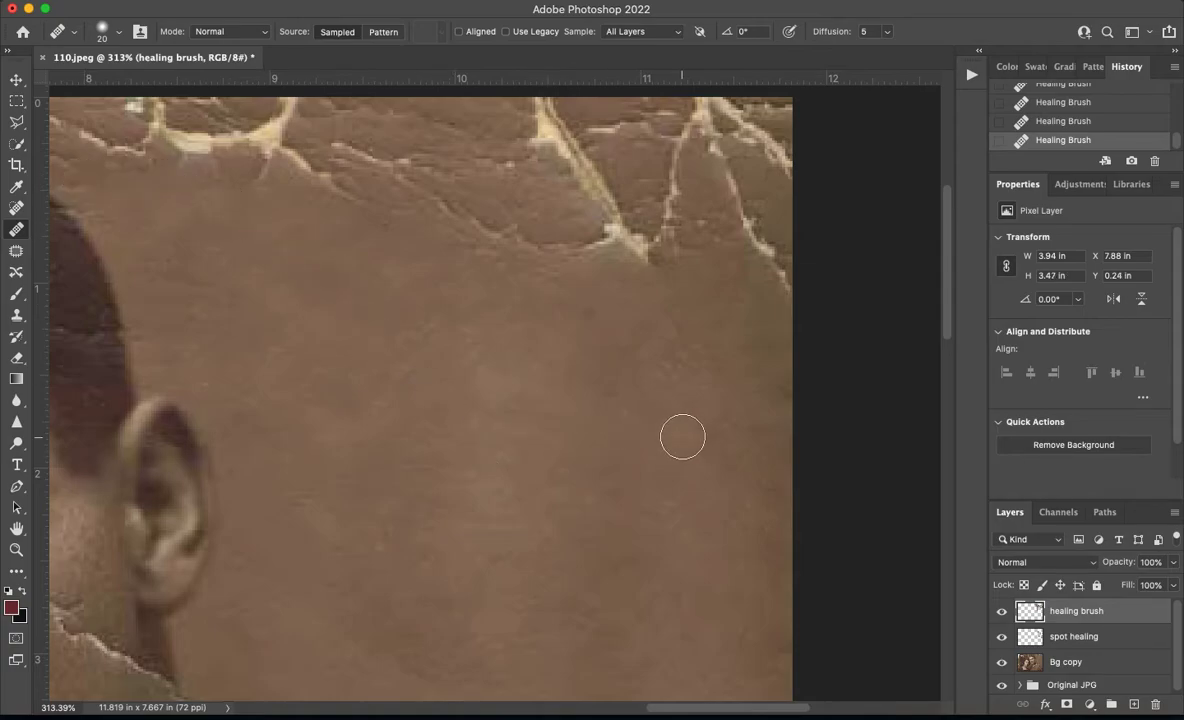
drag(388, 415, 813, 295)
Sample clean cheek skin and heal the cracks across the man's cheek and jaw, plus the short backdrop crack beside his collar
scroll(584, 322, down, 3)
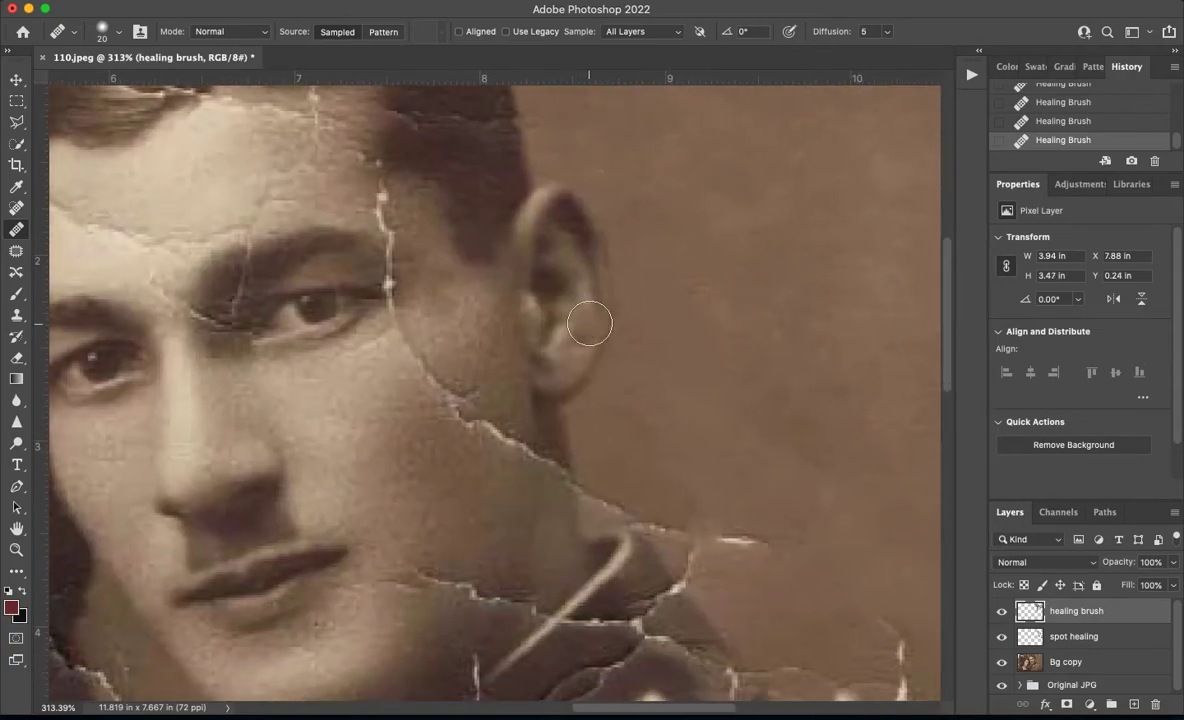
alt+click(463, 494)
mouse_move(468, 423)
mouse_down()
mouse_move(423, 361)
mouse_move(427, 389)
mouse_move(417, 353)
mouse_up()
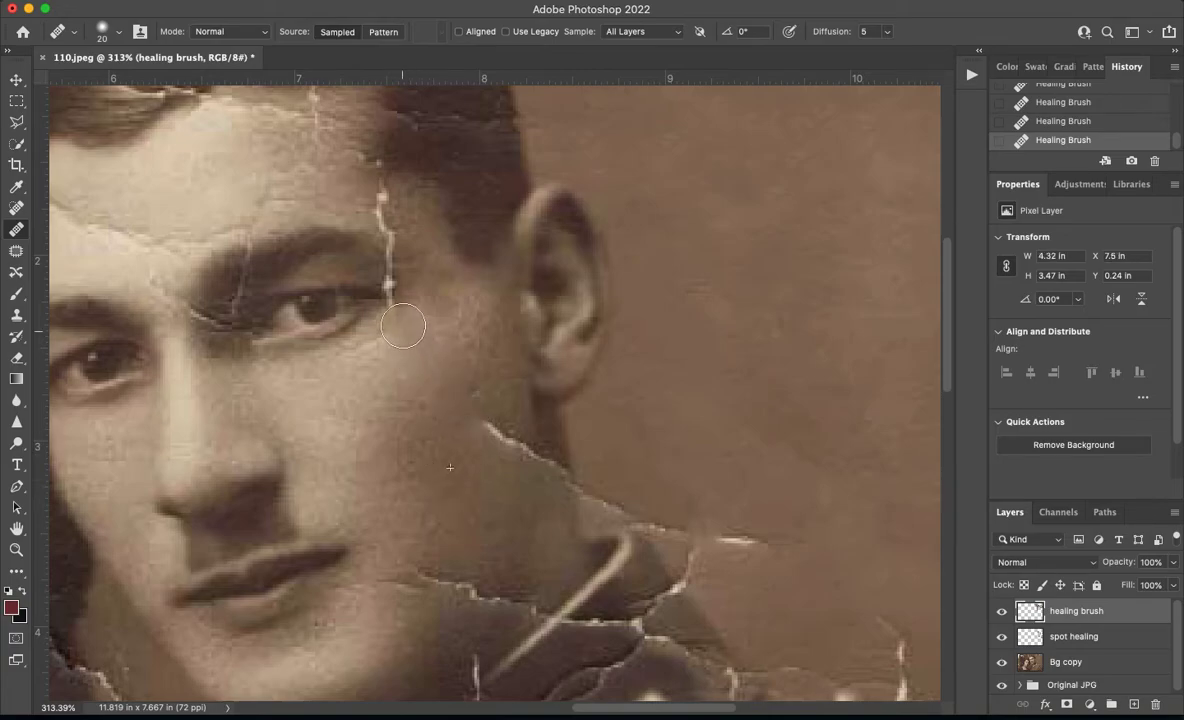
mouse_move(478, 432)
mouse_down()
mouse_move(507, 437)
mouse_move(489, 441)
mouse_up()
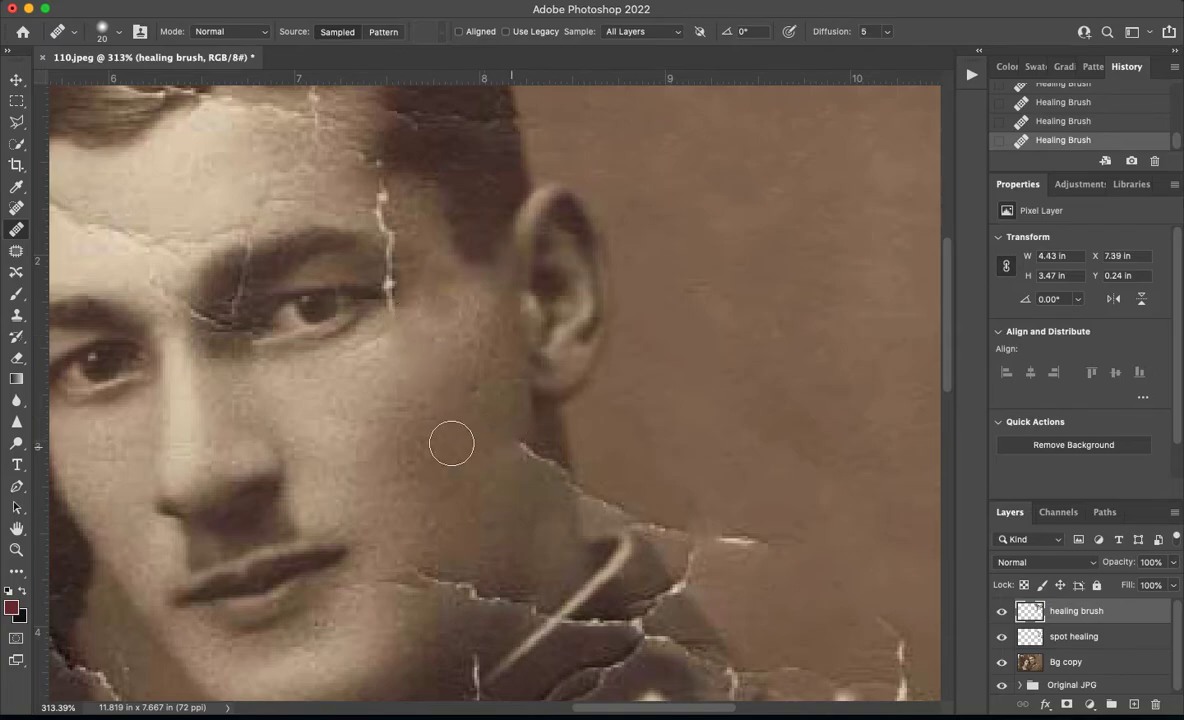
mouse_move(423, 608)
mouse_down()
mouse_move(401, 581)
mouse_move(401, 598)
mouse_move(350, 589)
mouse_move(457, 616)
mouse_move(446, 581)
mouse_move(471, 591)
mouse_move(505, 613)
mouse_up()
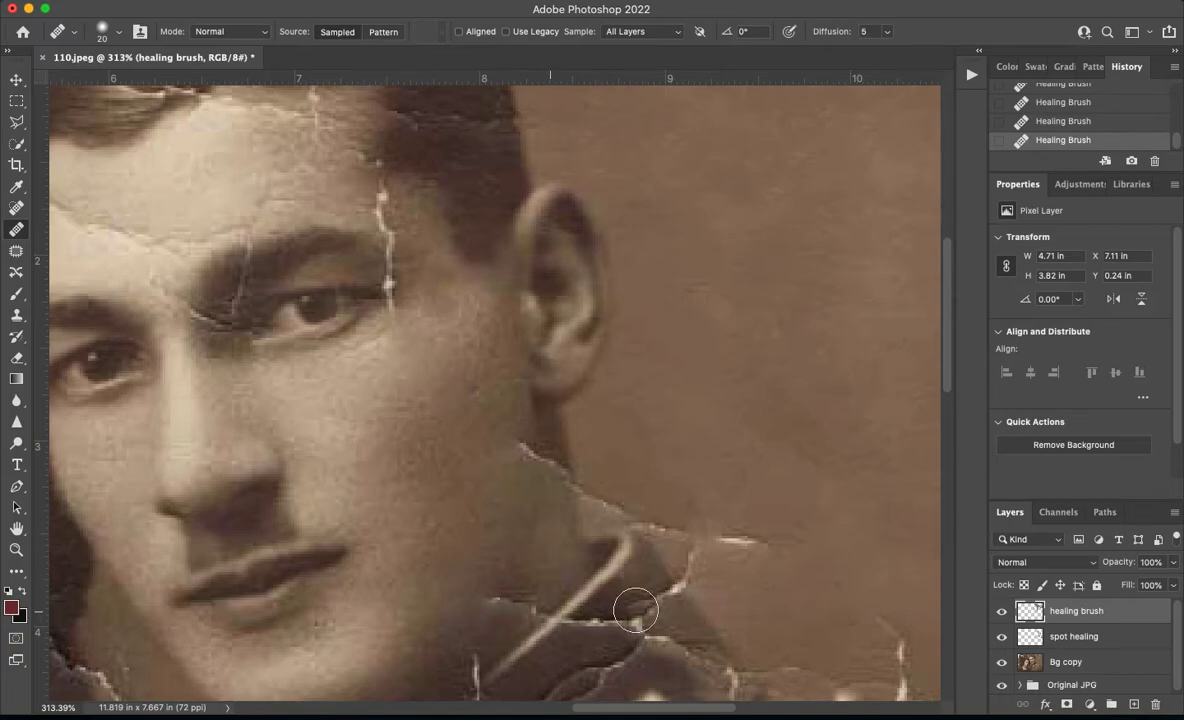
mouse_move(781, 488)
mouse_down()
mouse_move(769, 521)
mouse_move(722, 534)
mouse_move(693, 507)
mouse_up()
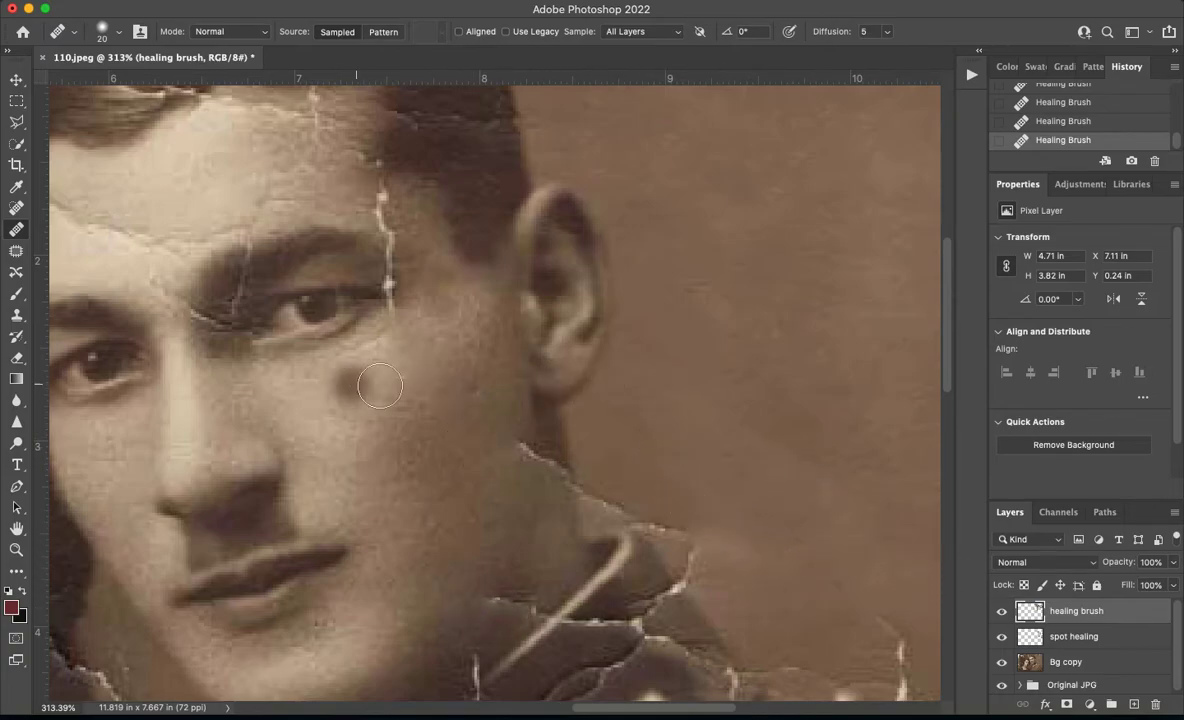
Sample clean facial skin and heal part of the crack running across the man's forehead above the brows
scroll(507, 484, up, 5)
scroll(507, 484, left, 5)
alt+click(561, 615)
mouse_move(264, 389)
mouse_down()
mouse_move(344, 376)
mouse_move(309, 386)
mouse_up()
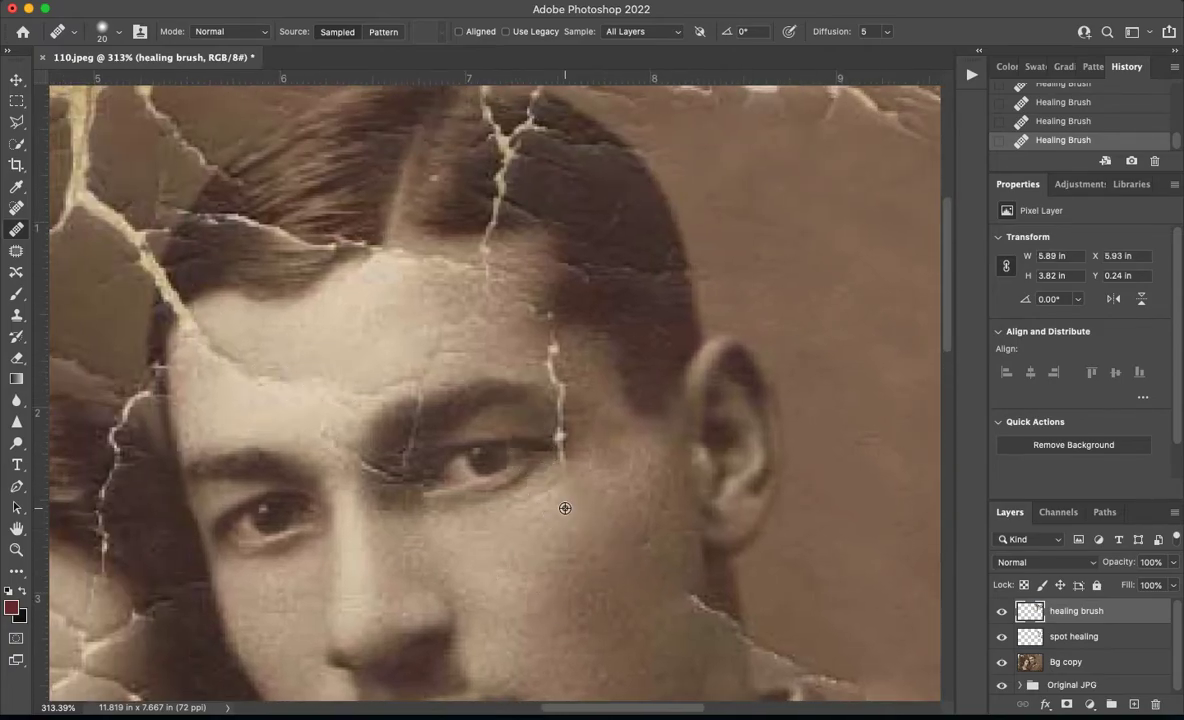
Reduce the brush size to 7 and heal the cracks through the man's inner eyebrow and eye corner and the vertical crack beside his eye
scroll(529, 533, up, 5)
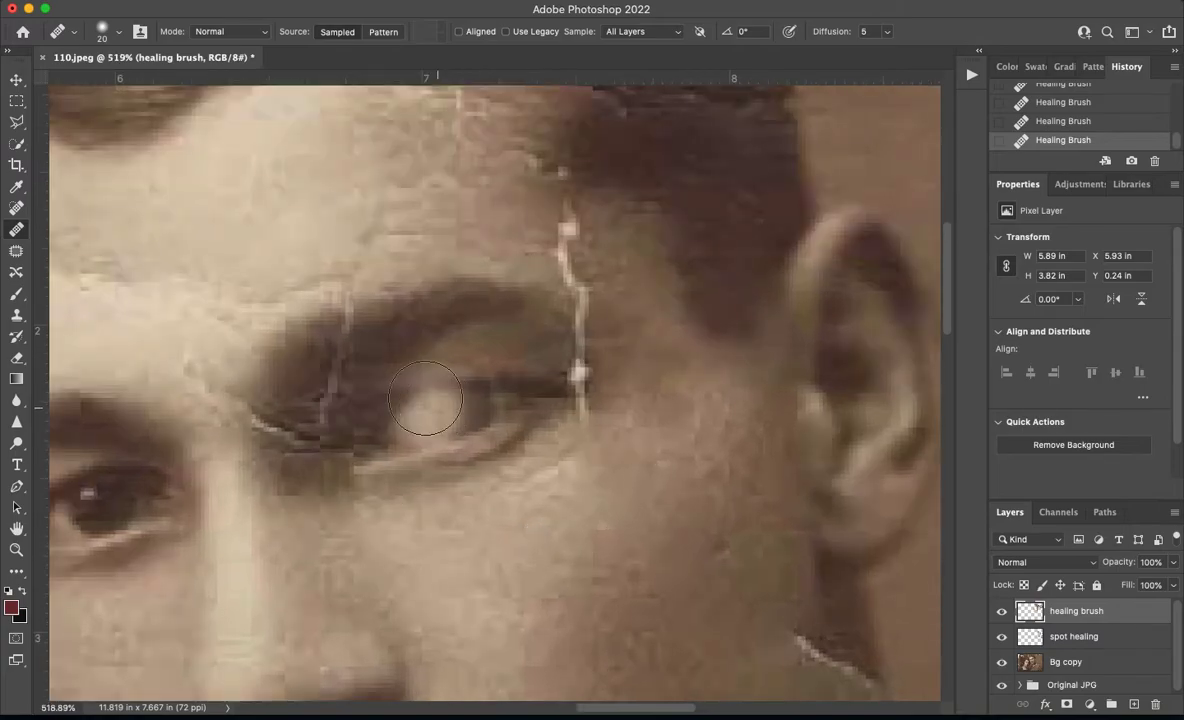
key(bracketleft)
key(bracketleft)
key(bracketleft)
key(bracketleft)
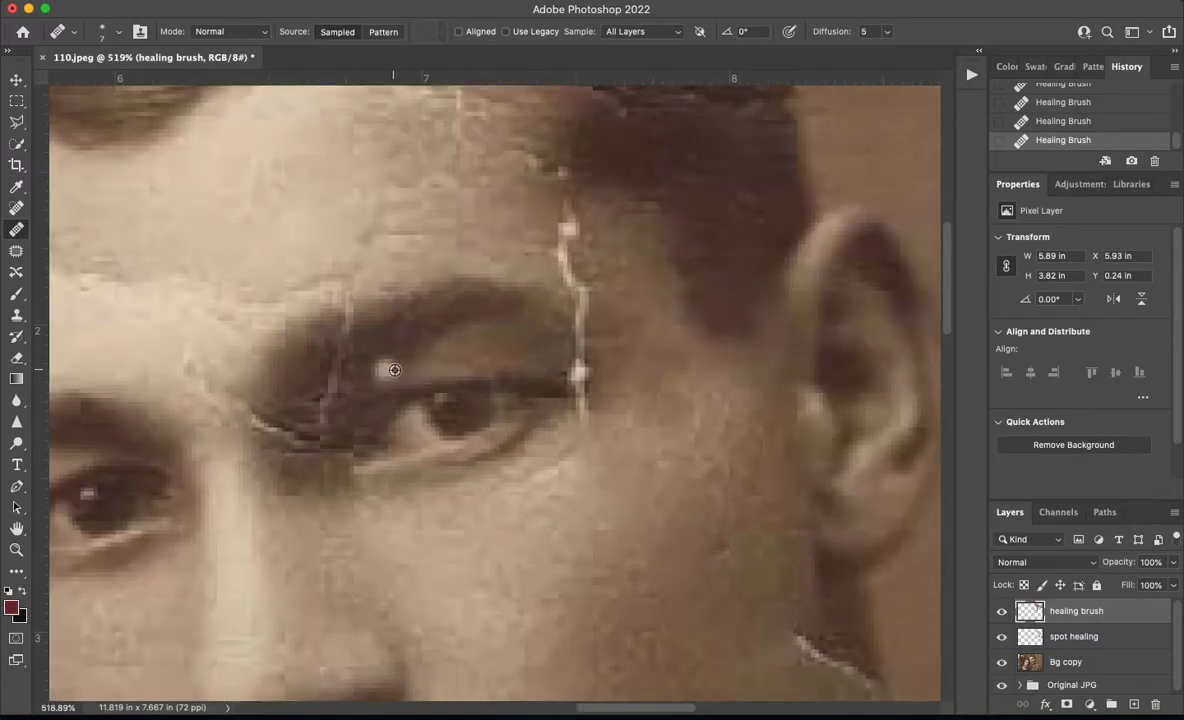
mouse_move(344, 357)
mouse_down()
mouse_move(346, 310)
mouse_move(317, 530)
mouse_move(309, 436)
mouse_move(278, 425)
mouse_move(264, 444)
mouse_move(240, 407)
mouse_move(200, 390)
mouse_move(174, 340)
mouse_move(155, 370)
mouse_up()
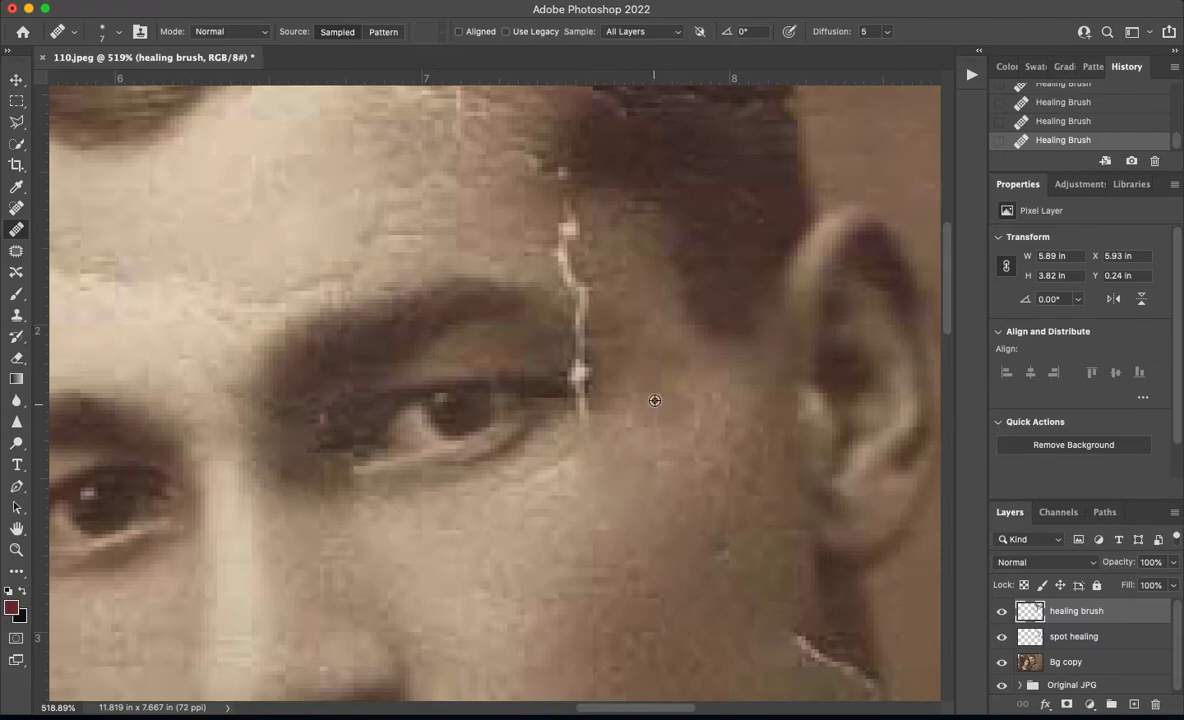
drag(588, 412, 580, 322)
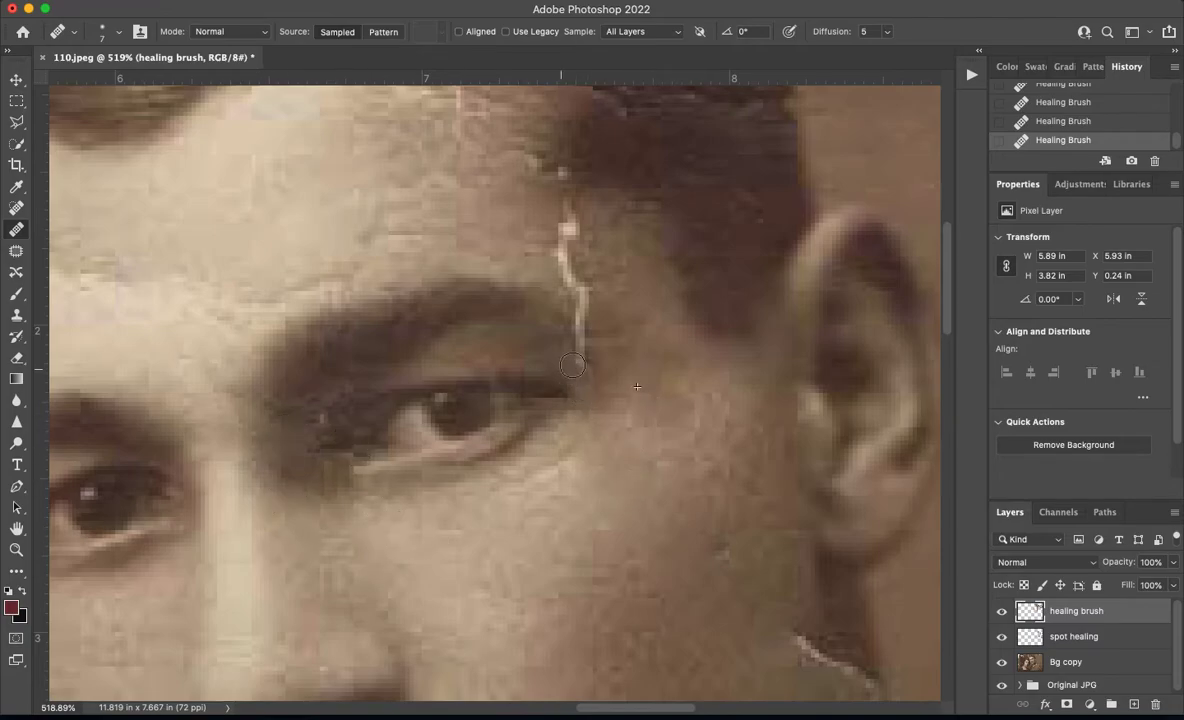
mouse_move(547, 317)
mouse_down()
mouse_move(590, 325)
mouse_move(566, 216)
mouse_up()
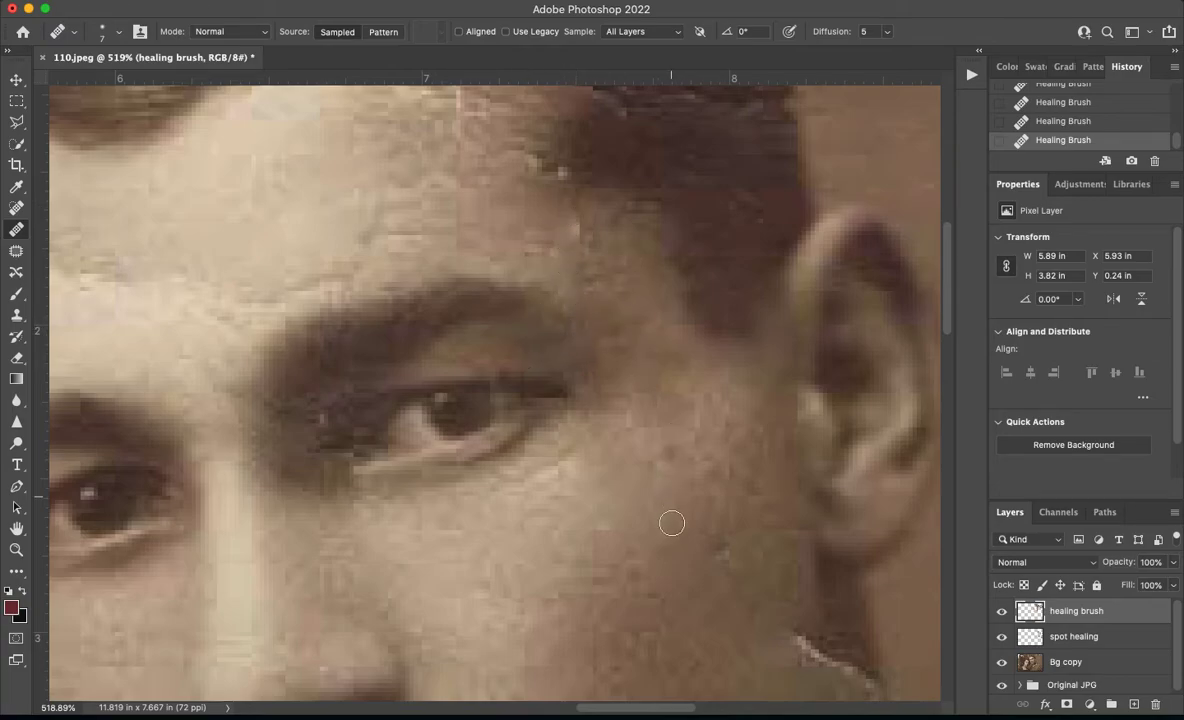
Compare the man's face before and after the repairs by toggling the healing brush layer's visibility, leaving the layer shown
key(super+0)
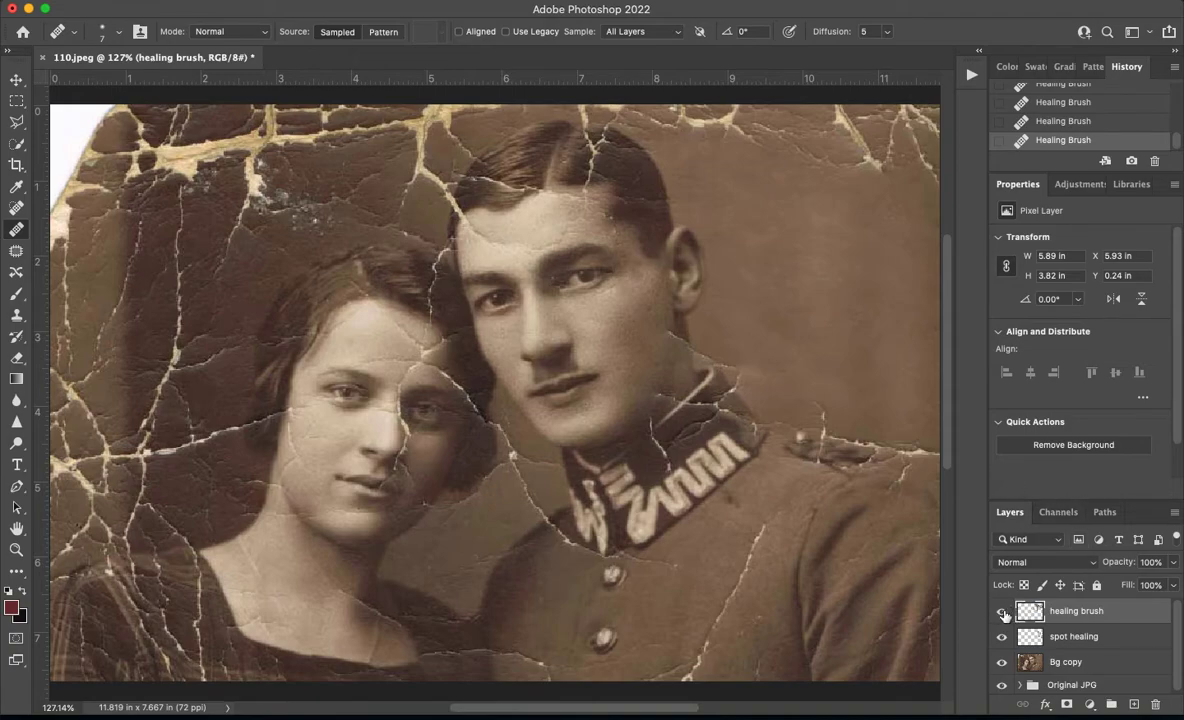
click(1003, 614)
click(1003, 614)
click(1003, 614)
click(1003, 614)
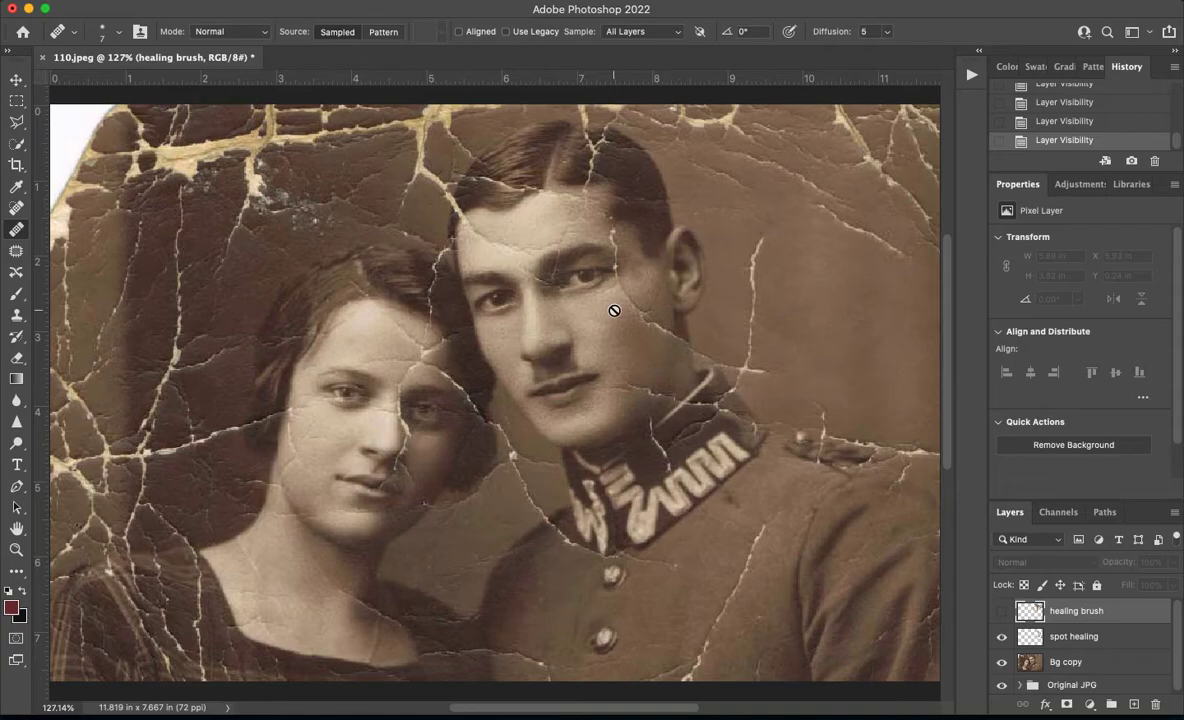
scroll(568, 287, up, 2)
scroll(568, 287, up, 4)
click(1003, 614)
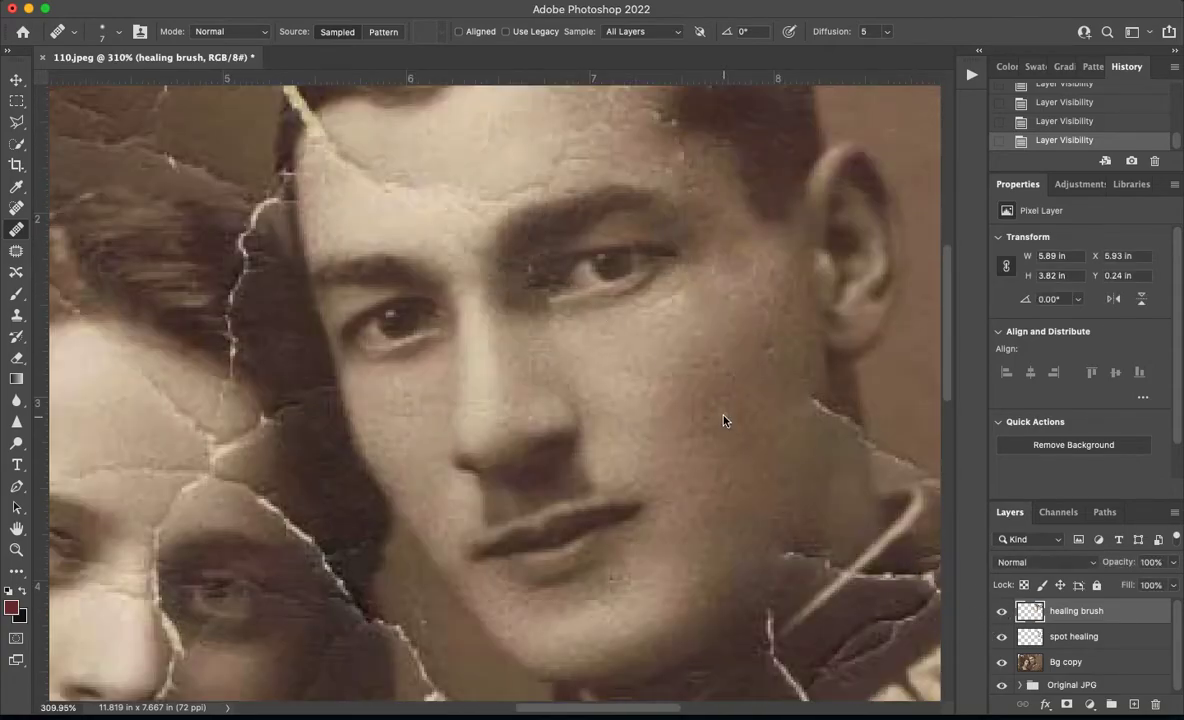
Heal the small remaining marks on the man's cheek below the eye and at the inner eye corner
click(677, 295)
click(647, 307)
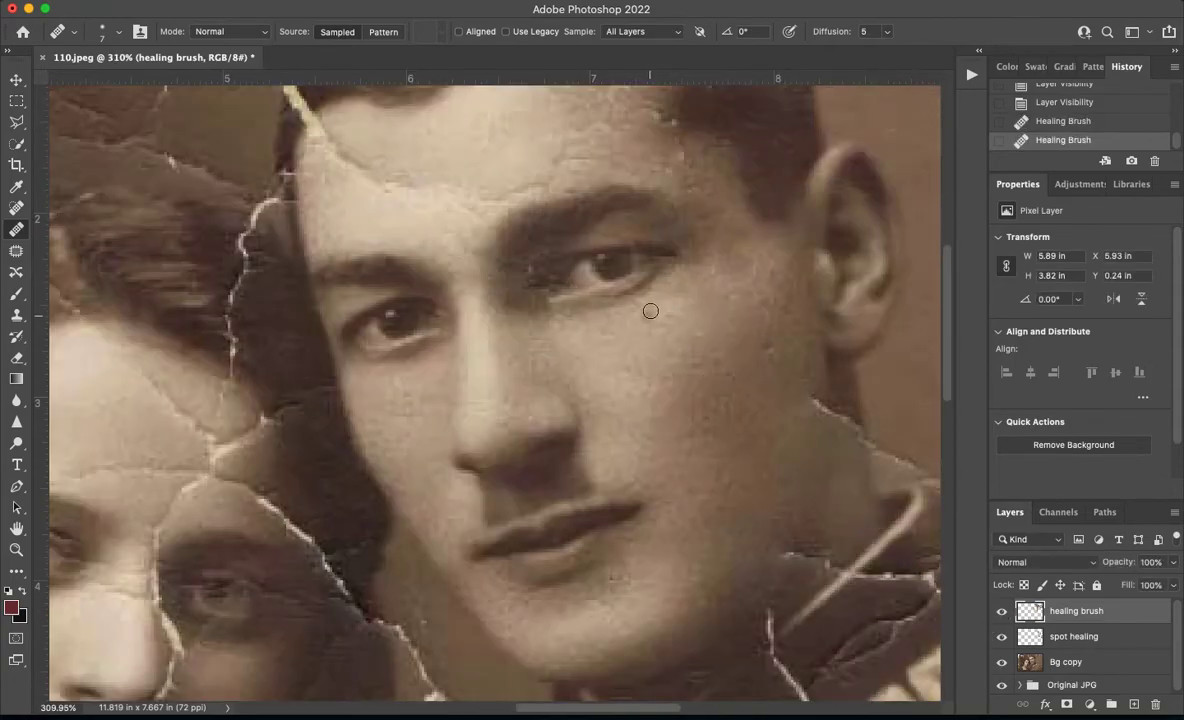
click(625, 312)
click(596, 318)
click(530, 262)
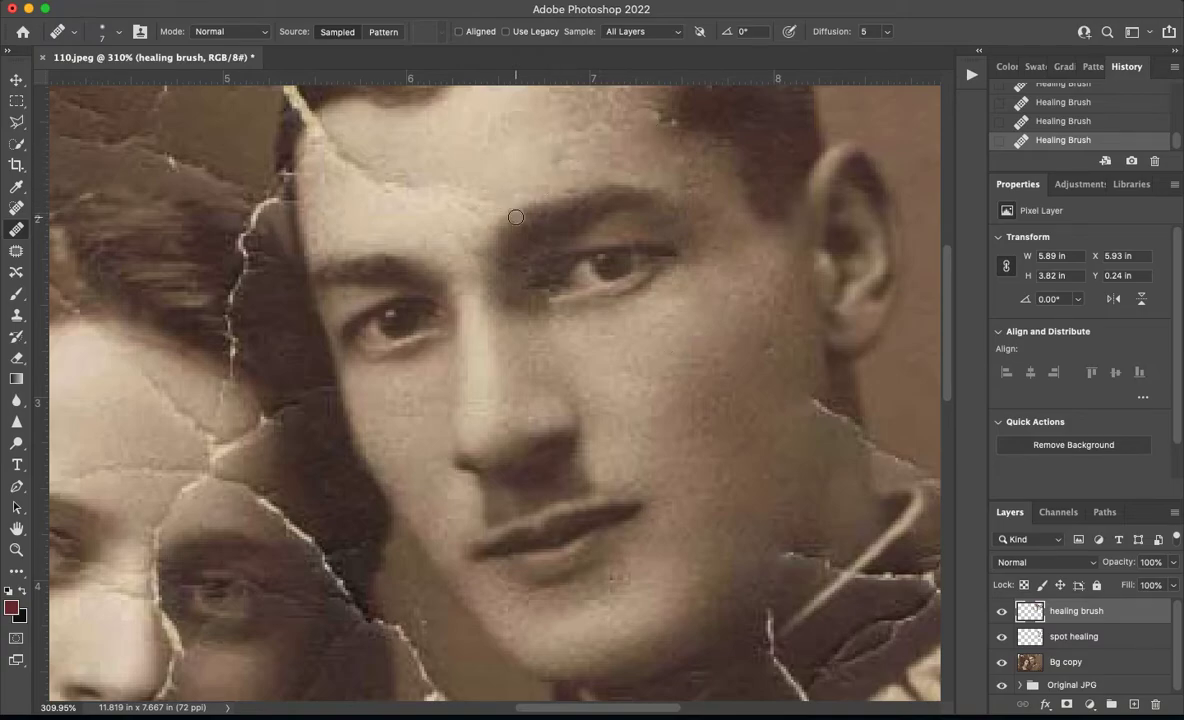
key(super+0)
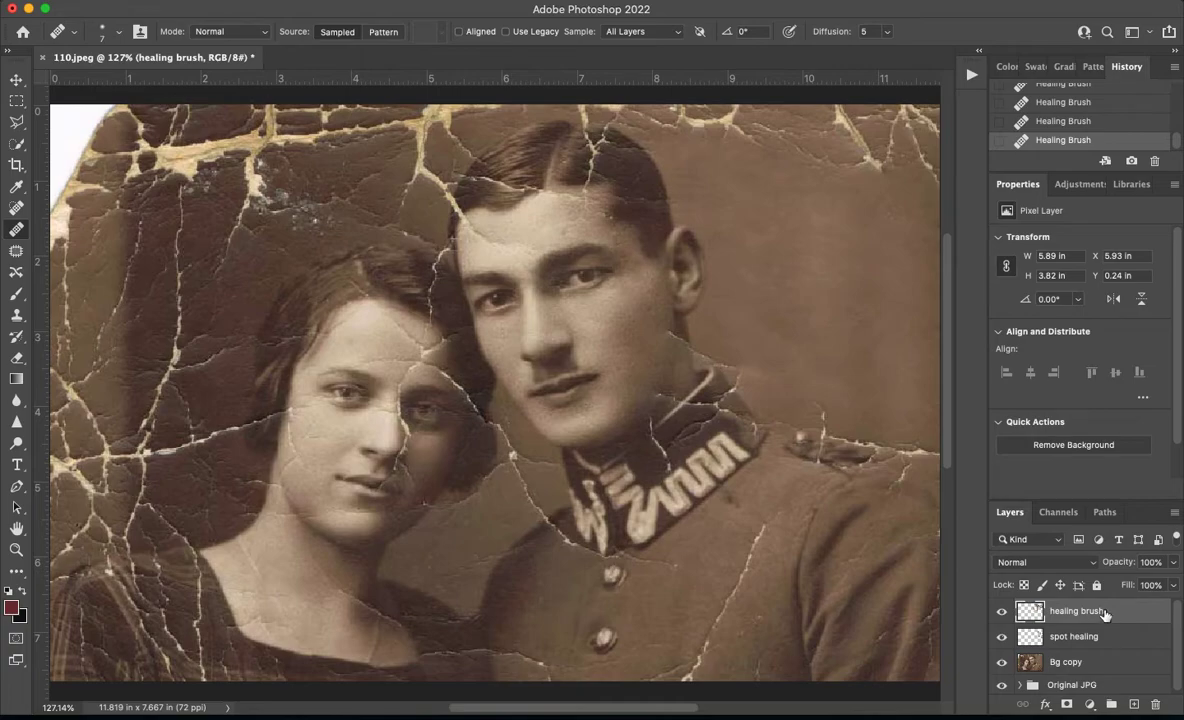
Switch to the Patch tool with the patch mode set to Normal and patching set to Destination
mouse_move(703, 363)
mouse_down()
mouse_move(642, 354)
mouse_move(616, 296)
mouse_move(623, 347)
mouse_up()
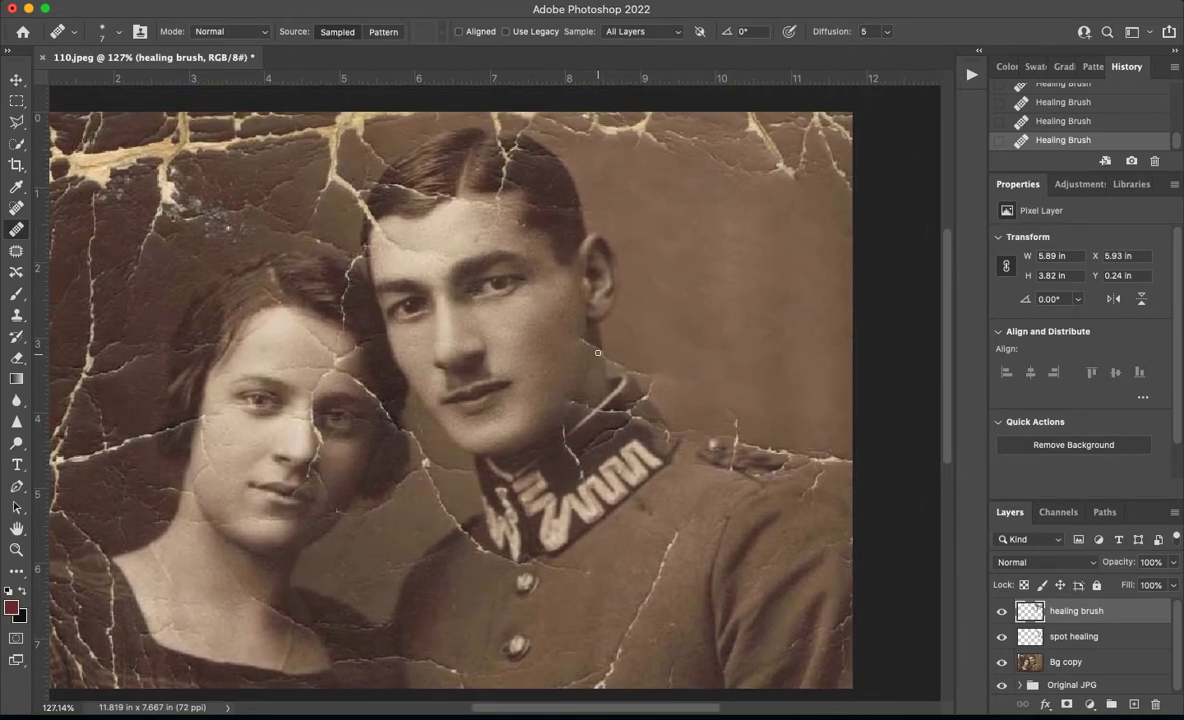
click(19, 251)
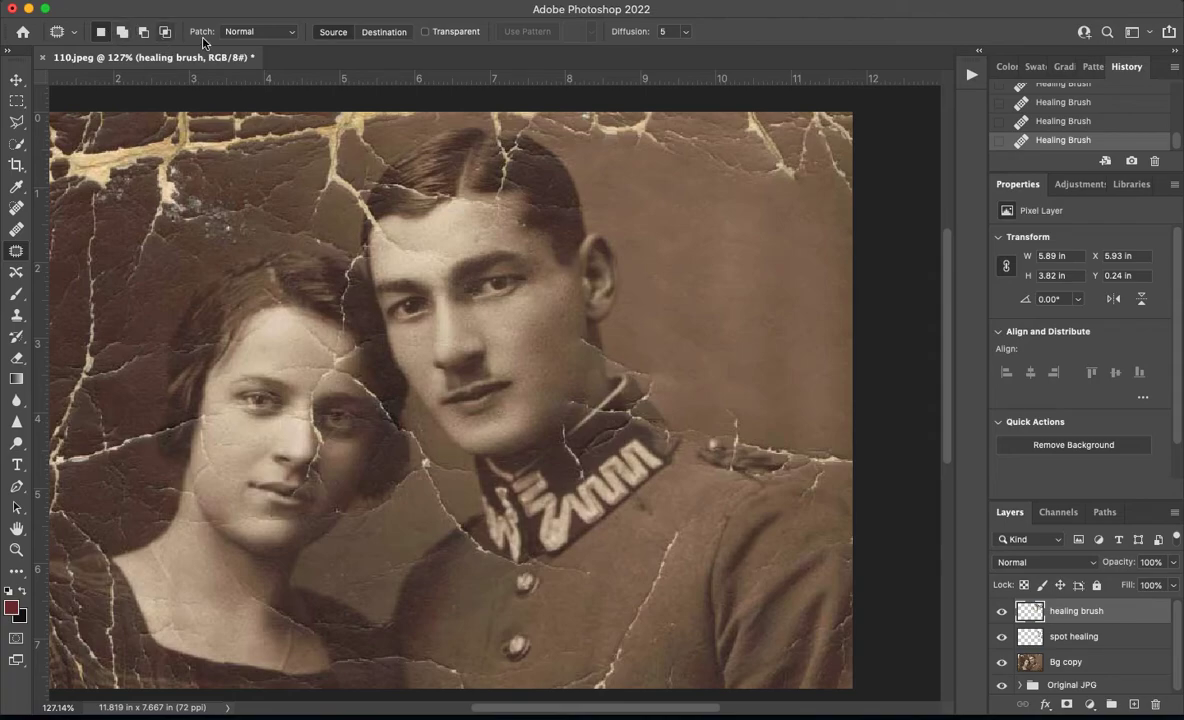
click(290, 39)
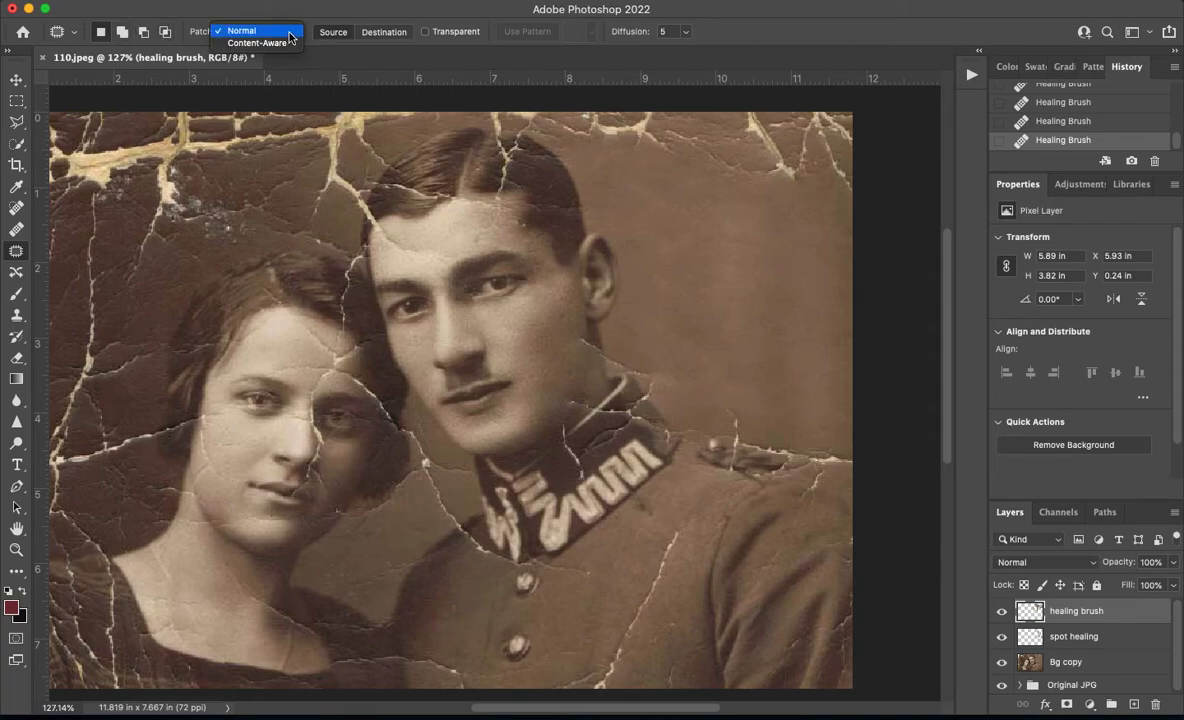
click(290, 36)
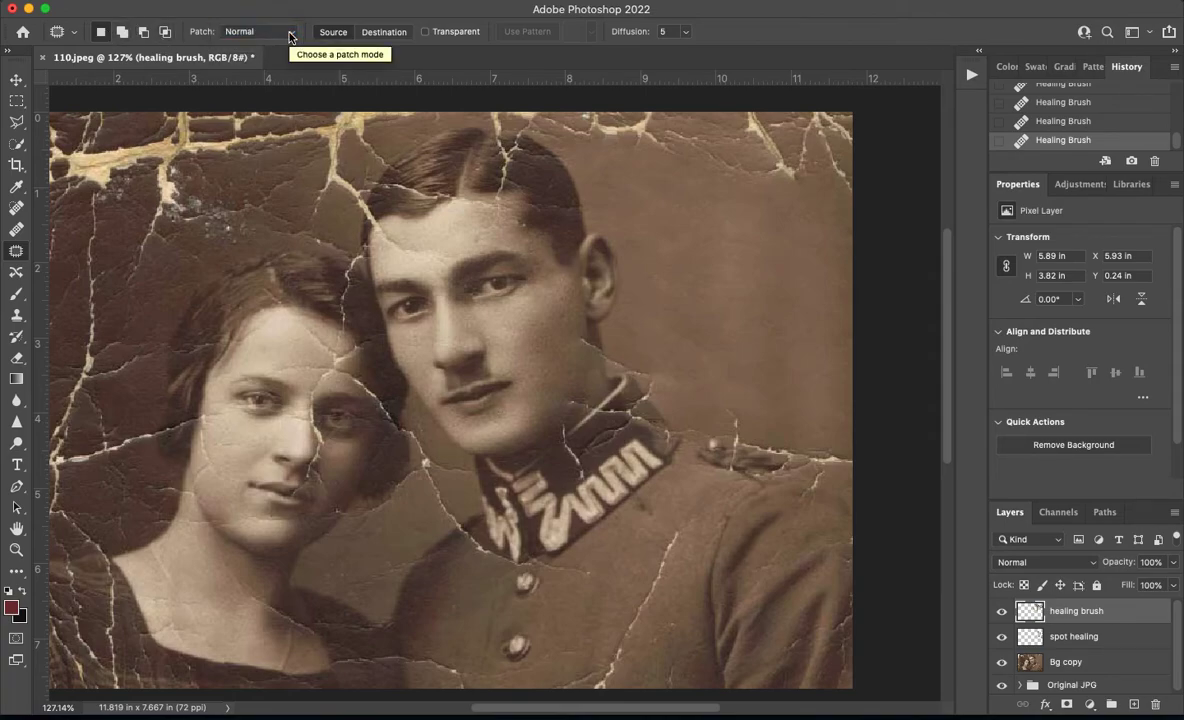
click(374, 37)
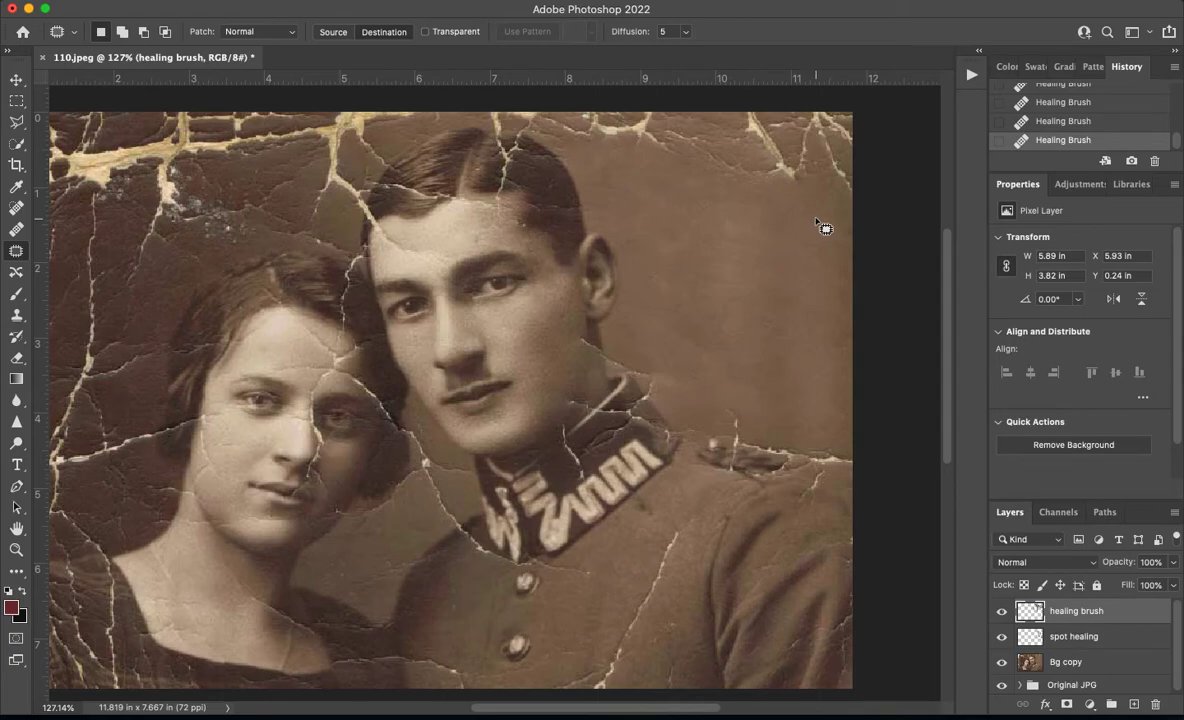
Try patching the upper backdrop with an outlined clean backdrop area on the healing brush layer, undo the patch and deselect
mouse_move(826, 222)
mouse_down()
mouse_move(647, 180)
mouse_move(631, 197)
mouse_move(633, 307)
mouse_move(704, 349)
mouse_move(793, 343)
mouse_move(831, 303)
mouse_move(826, 222)
mouse_up()
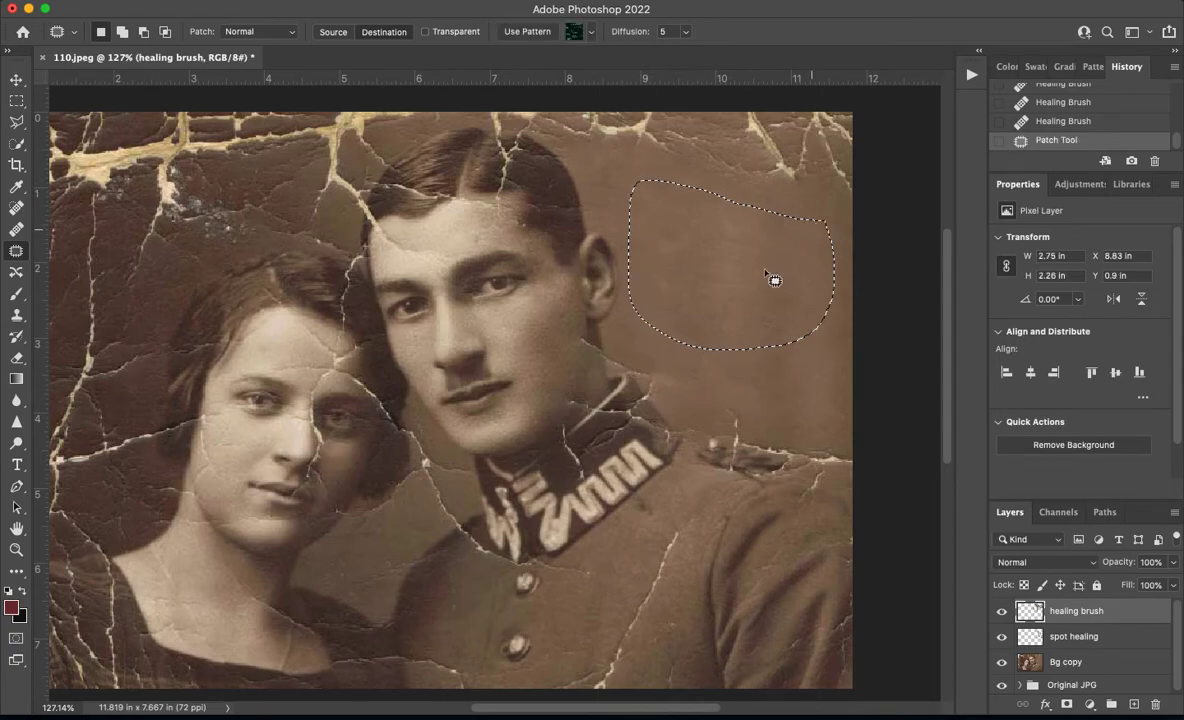
drag(760, 290, 760, 256)
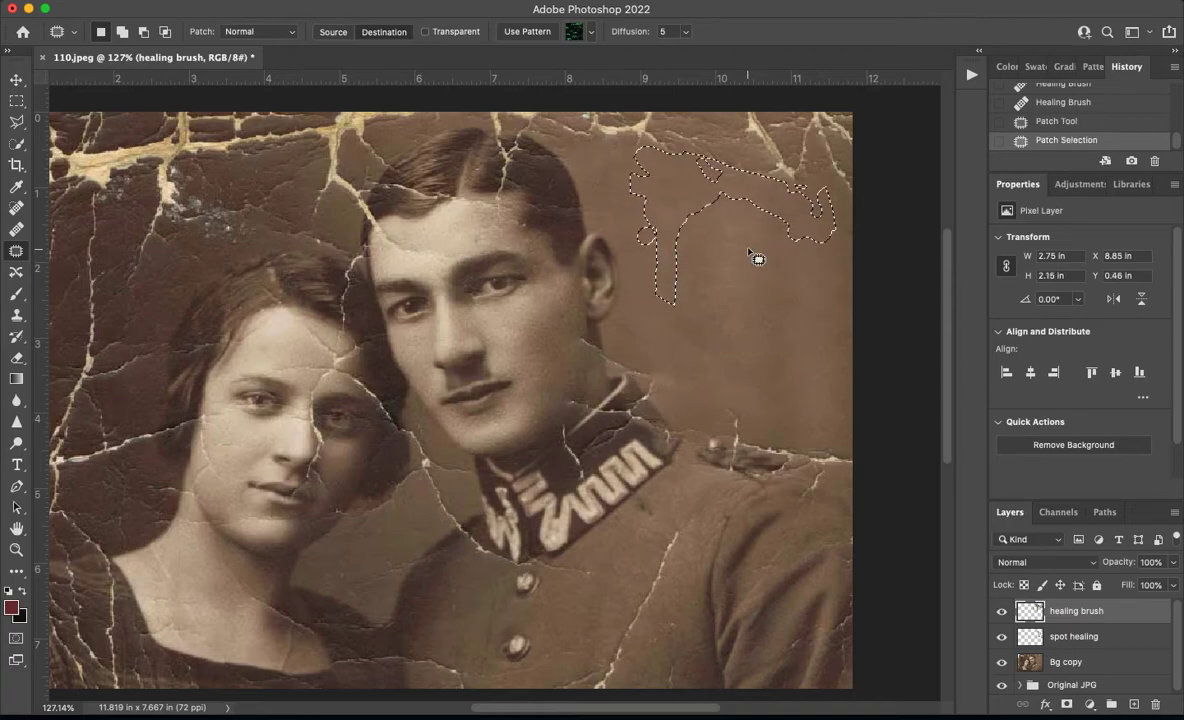
key(super+z)
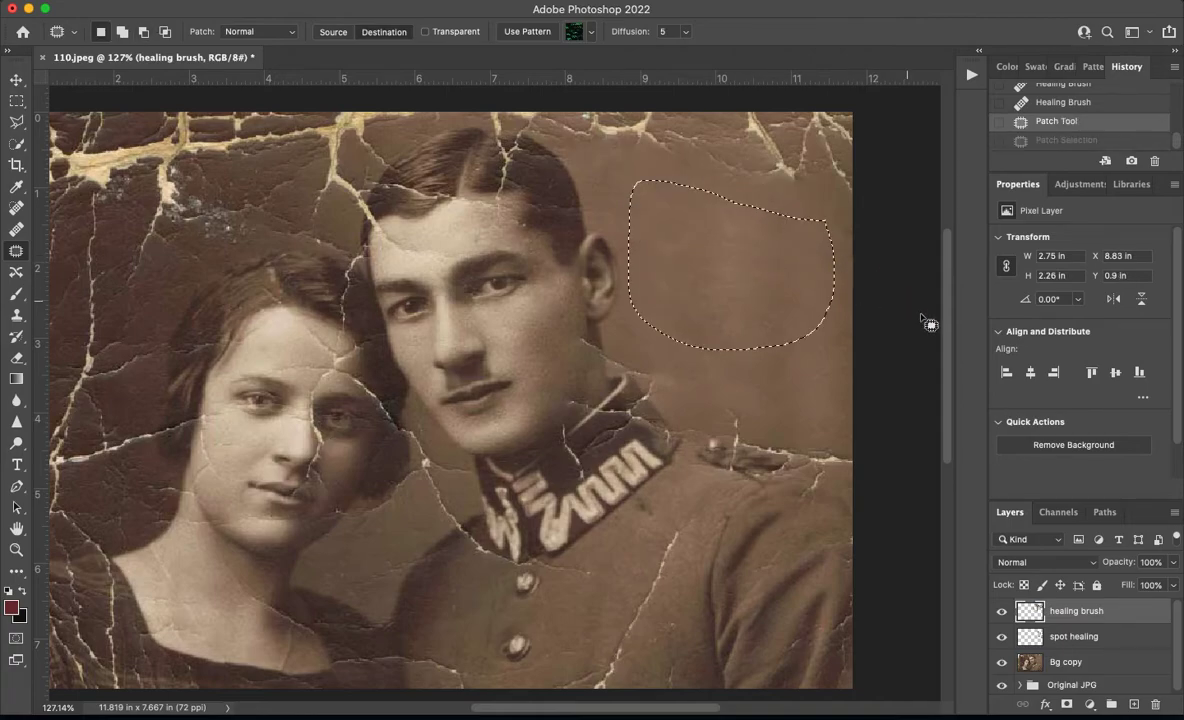
key(super+d)
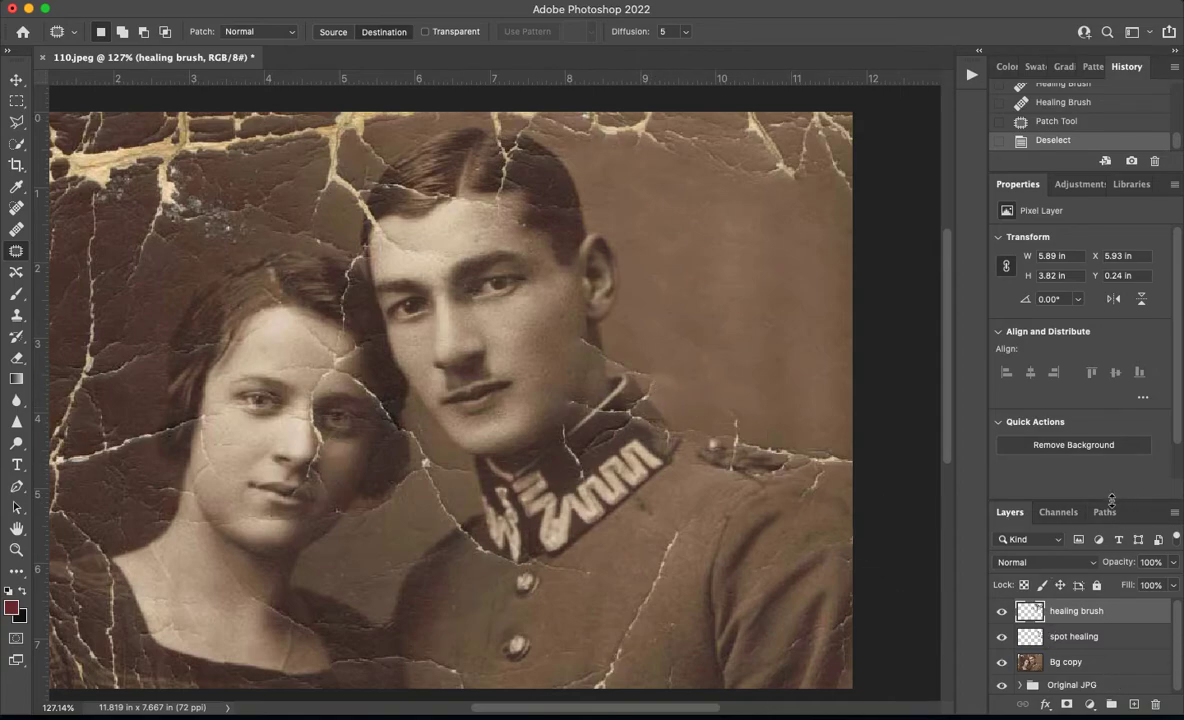
Enlarge the layer list and duplicate the healing brush, spot healing and Bg copy layers together within 110.jpeg
drag(1104, 500, 1104, 333)
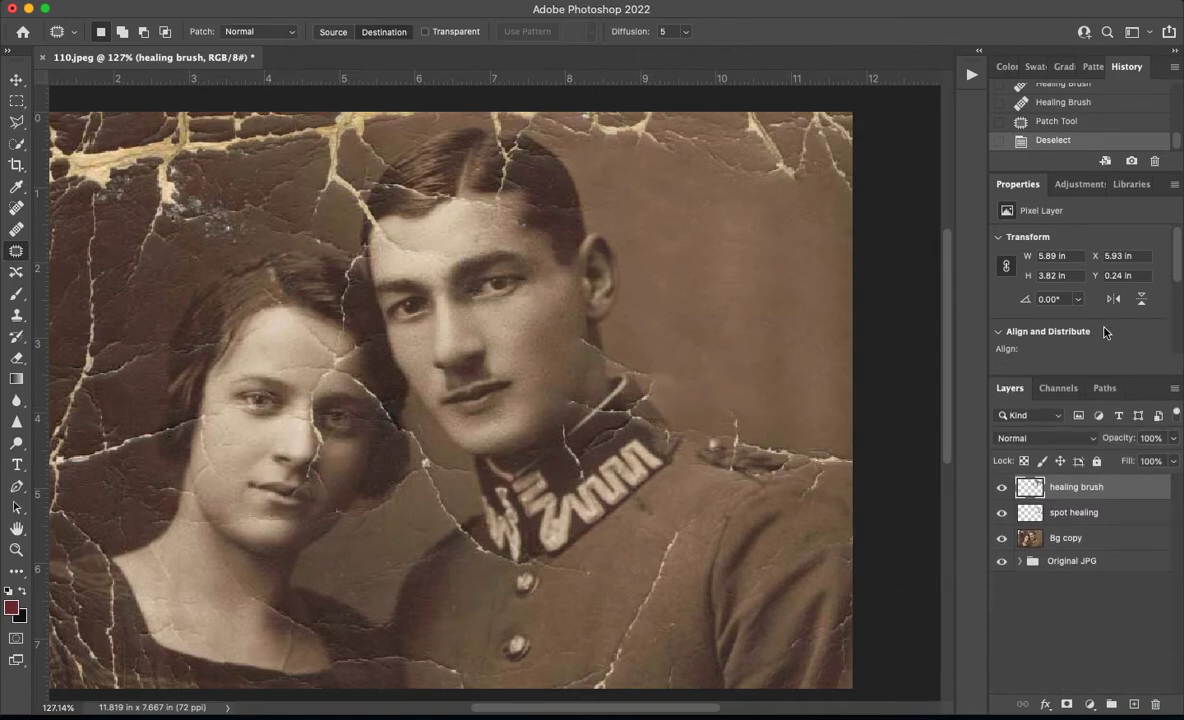
shift+click(1104, 544)
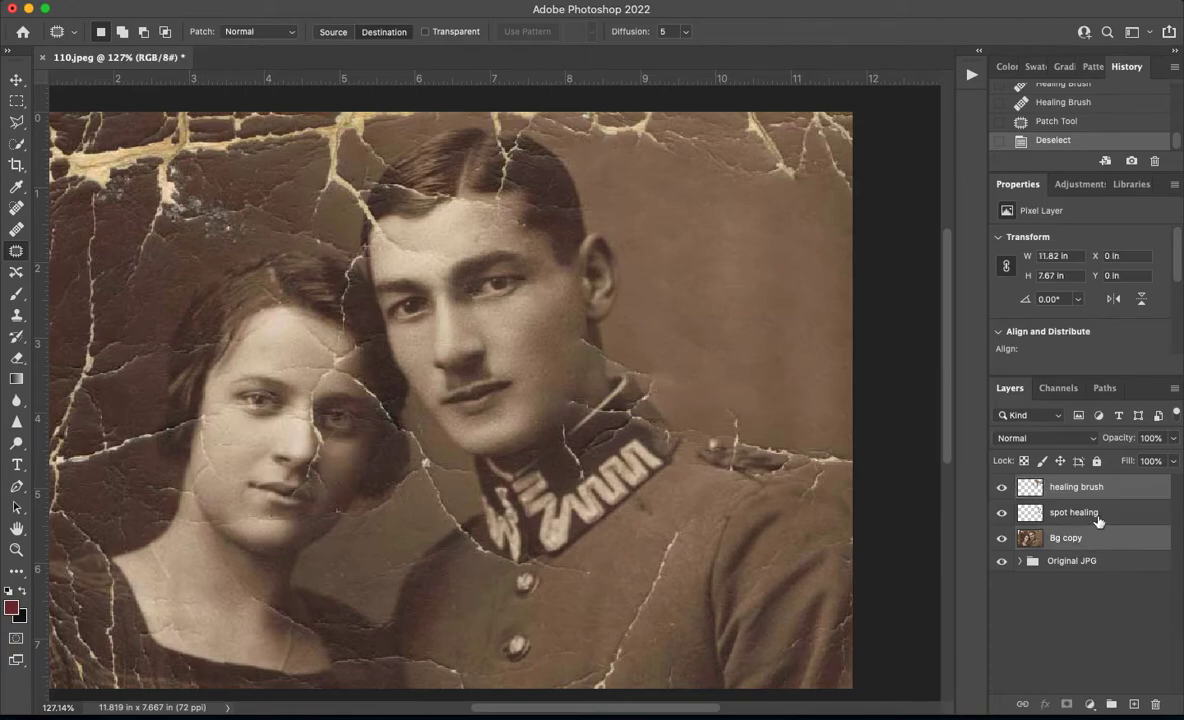
right_click(1098, 513)
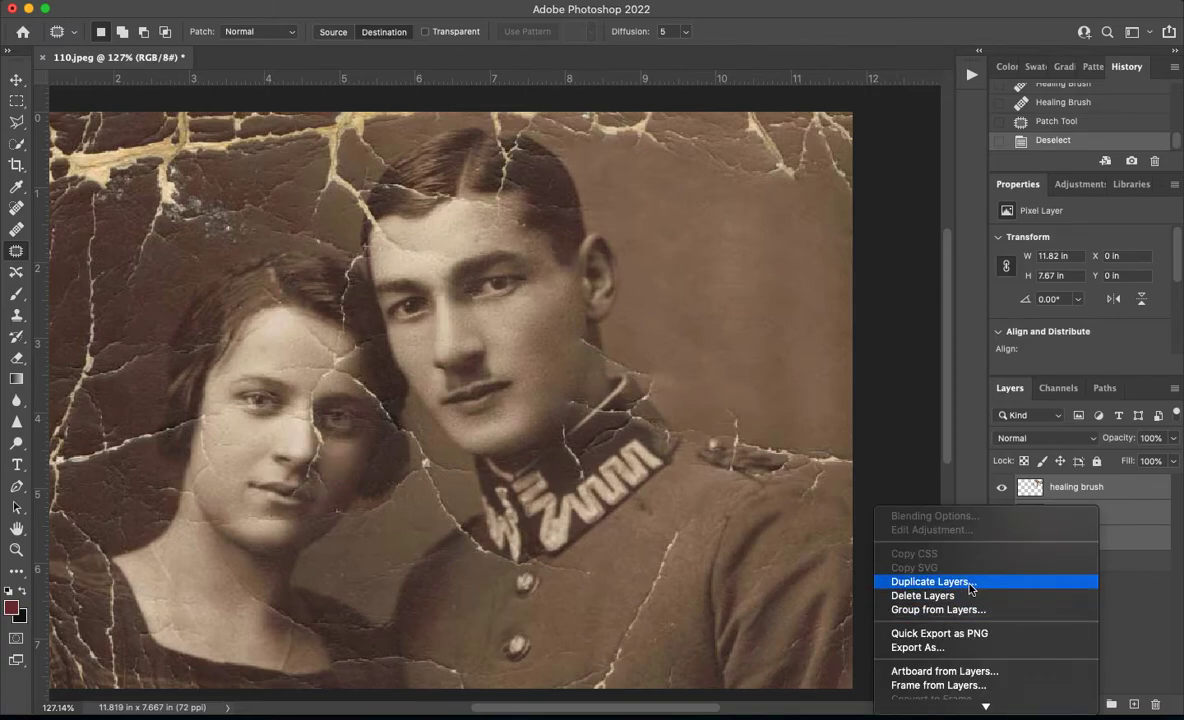
scroll(970, 588, down, 10)
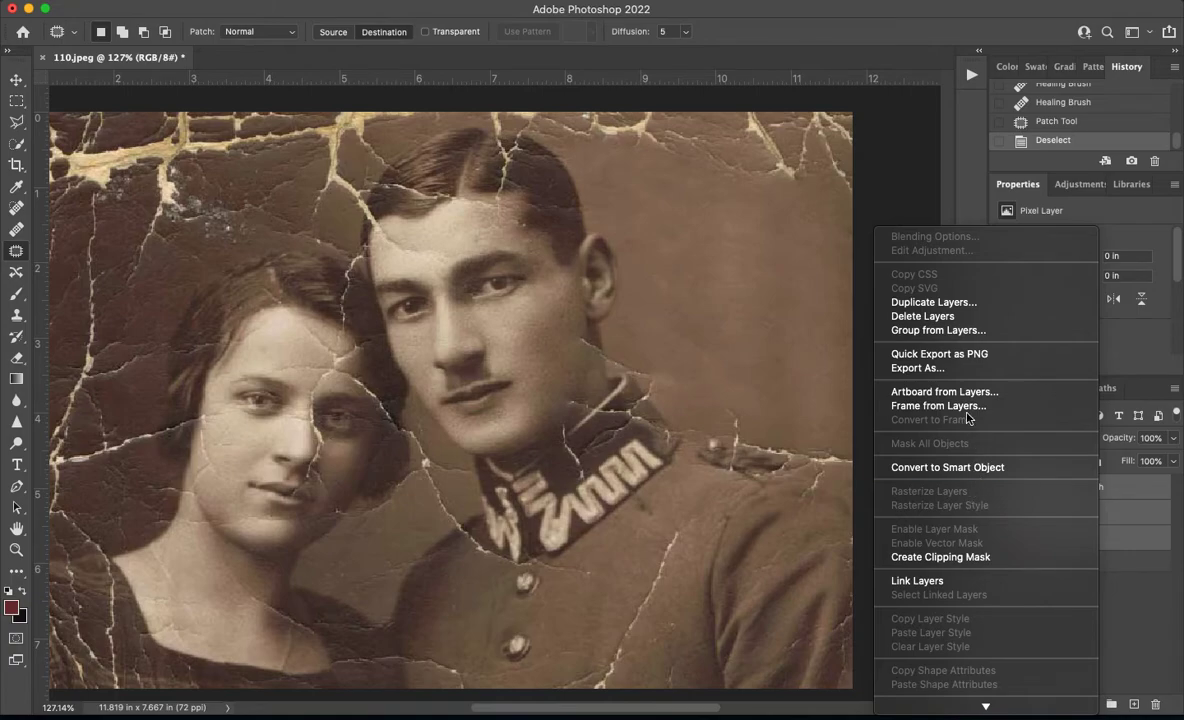
click(935, 303)
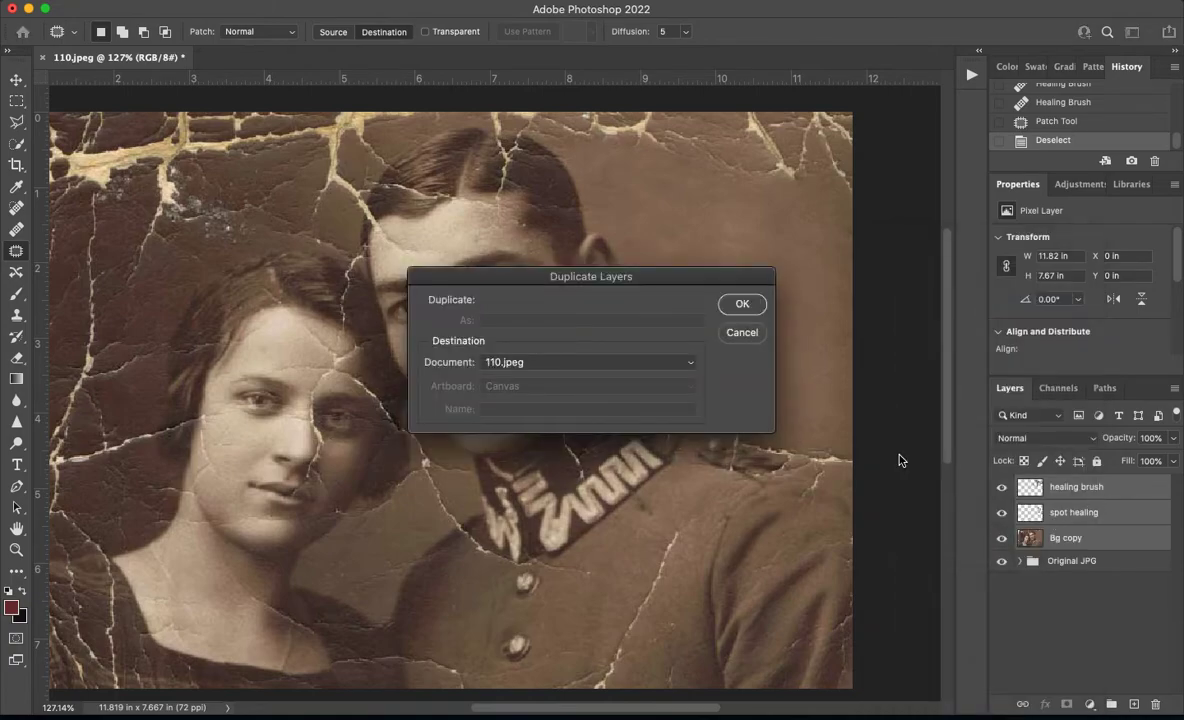
click(743, 305)
Merge the three duplicated layers into one layer and rename it merged
right_click(1085, 511)
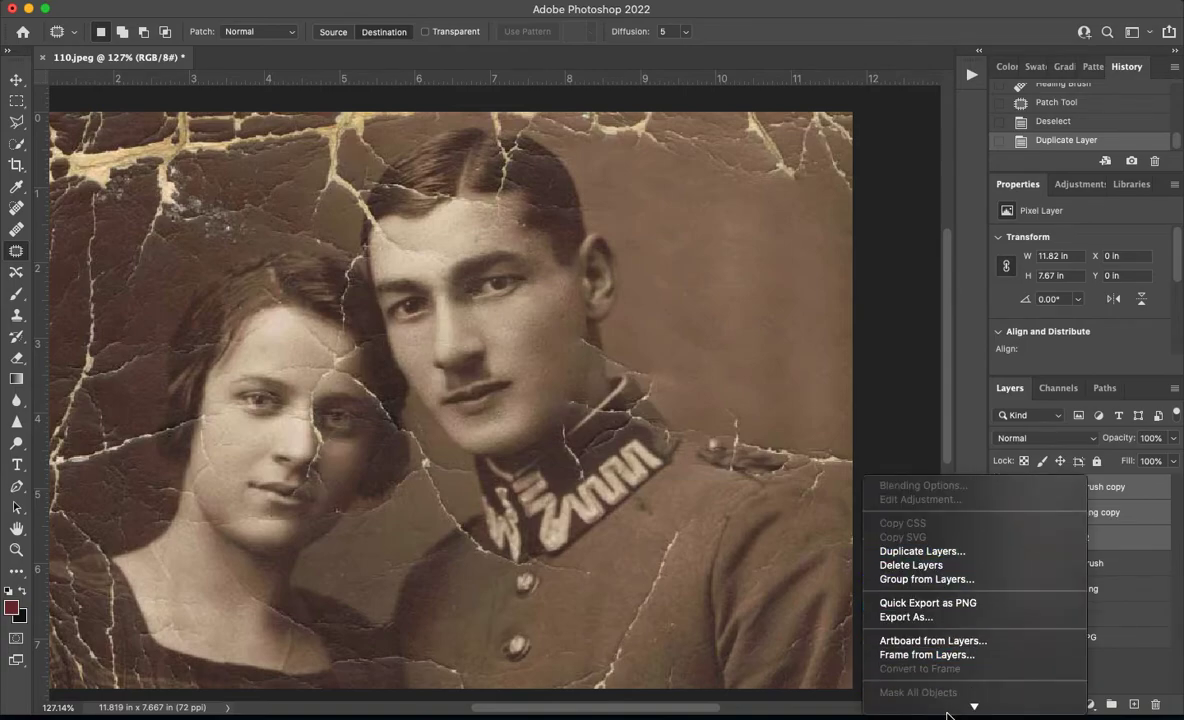
mouse_move(948, 716)
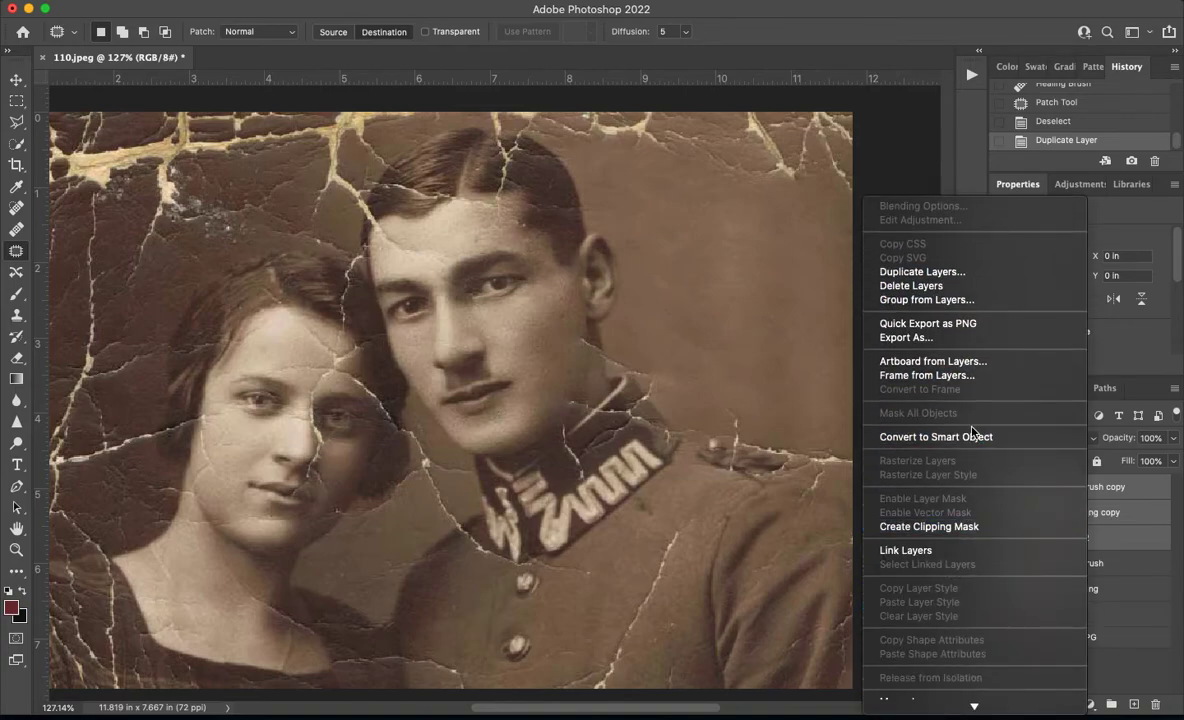
scroll(900, 600, down, 5)
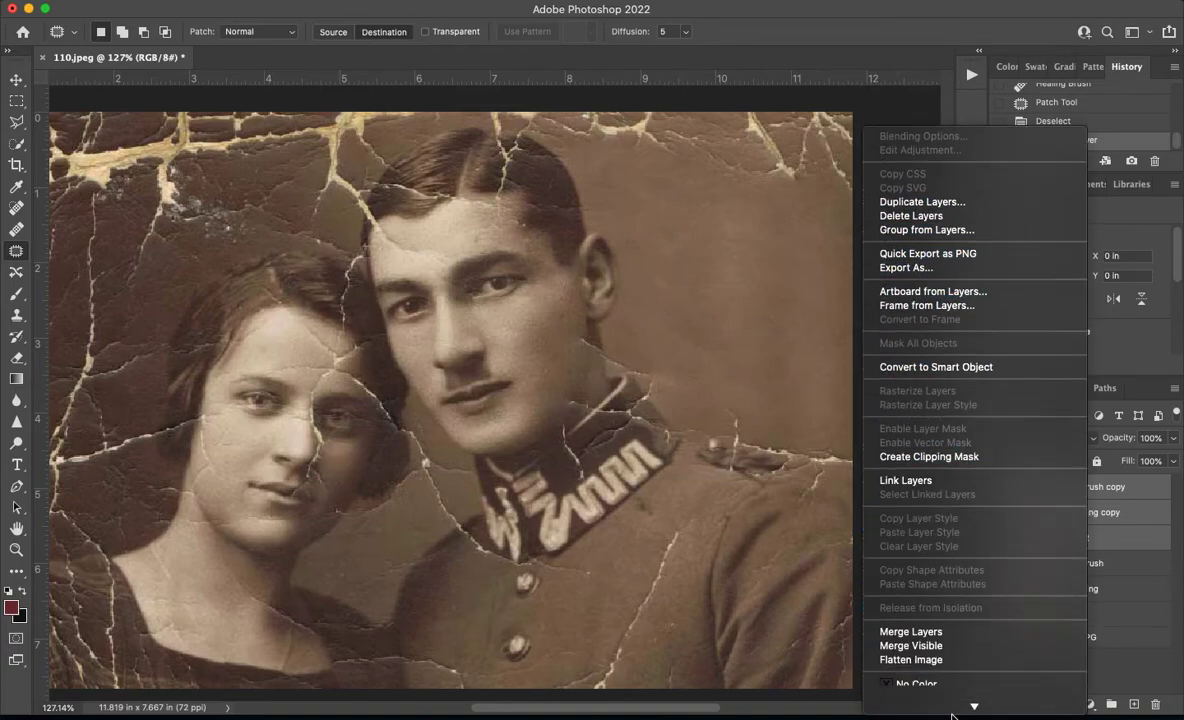
click(949, 562)
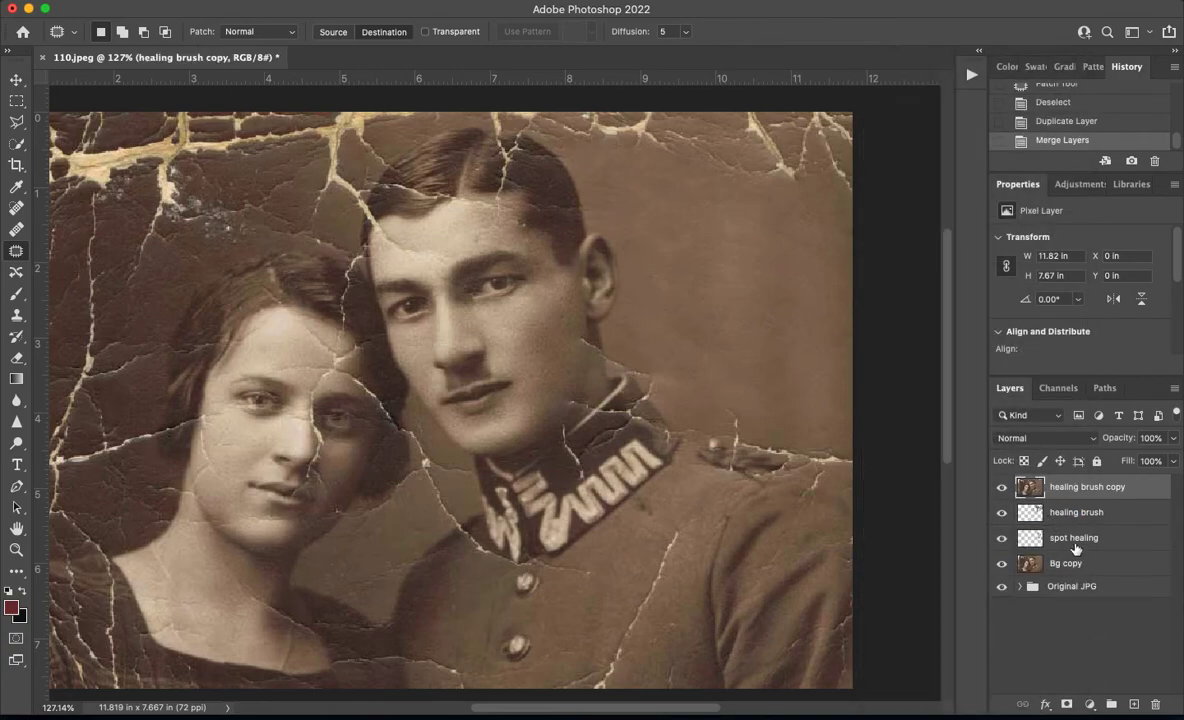
double_click(1091, 490)
text(merged)
key(Return)
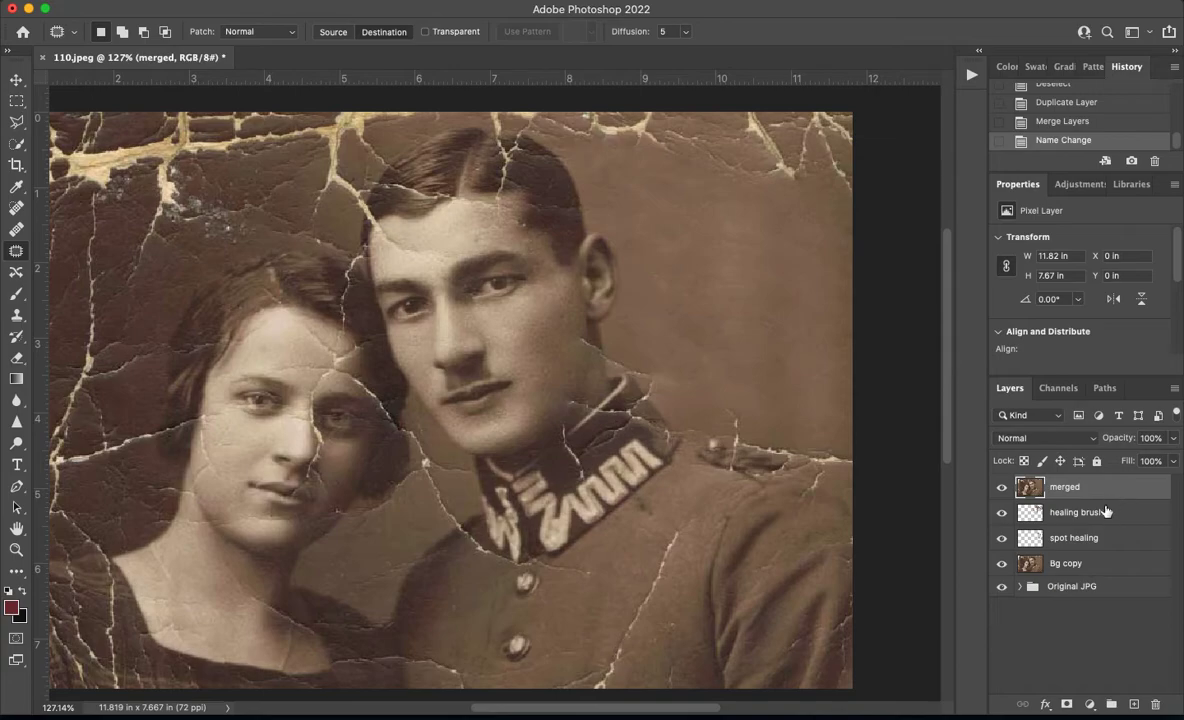
Stamp the visible content into a new layer above the healing brush layer and rename it merged
click(1106, 512)
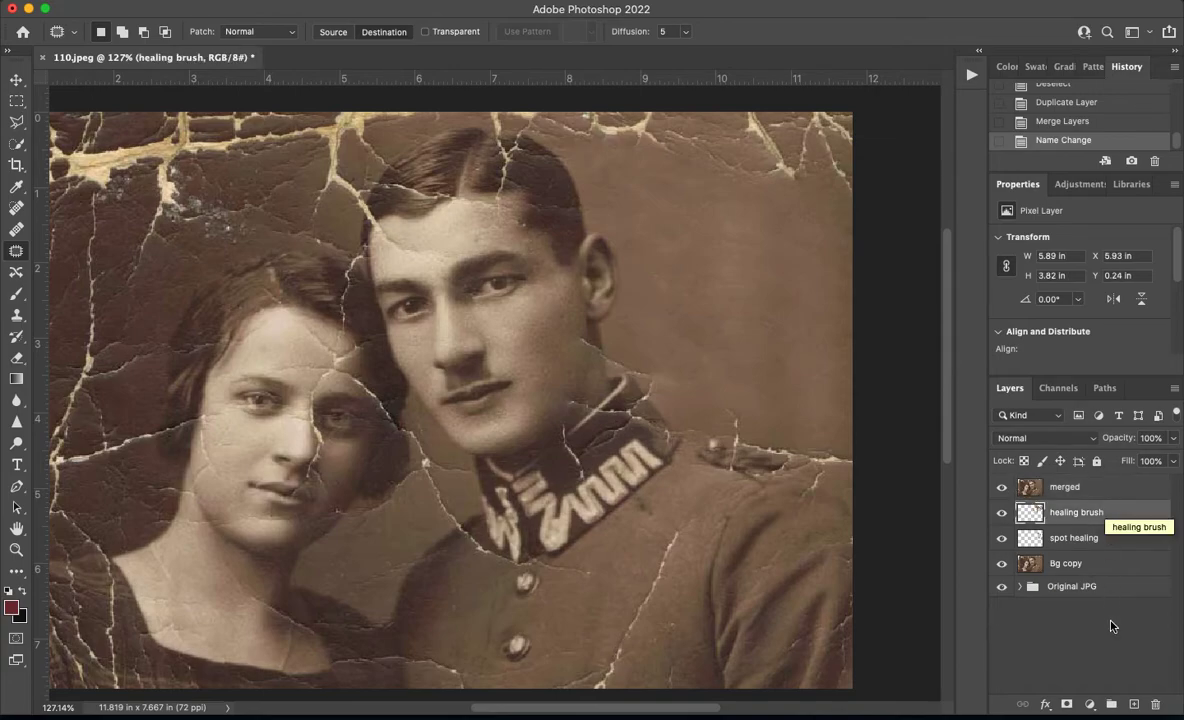
shift+click(1086, 574)
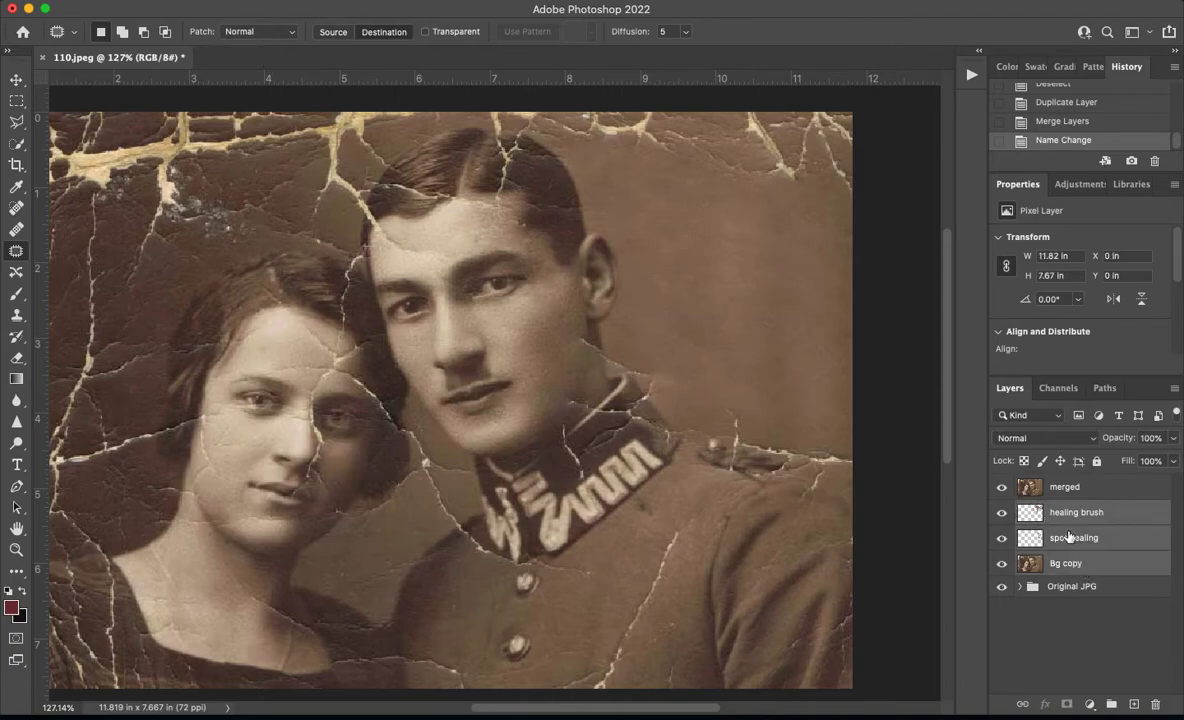
right_click(1066, 540)
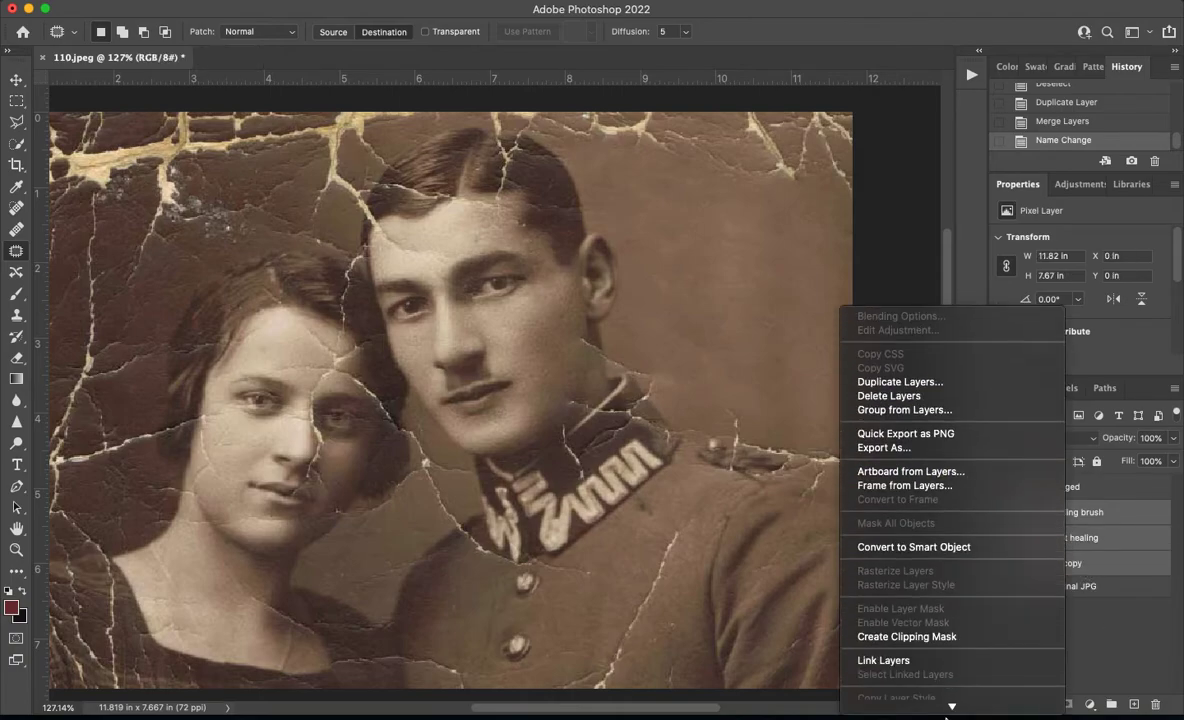
mouse_move(948, 710)
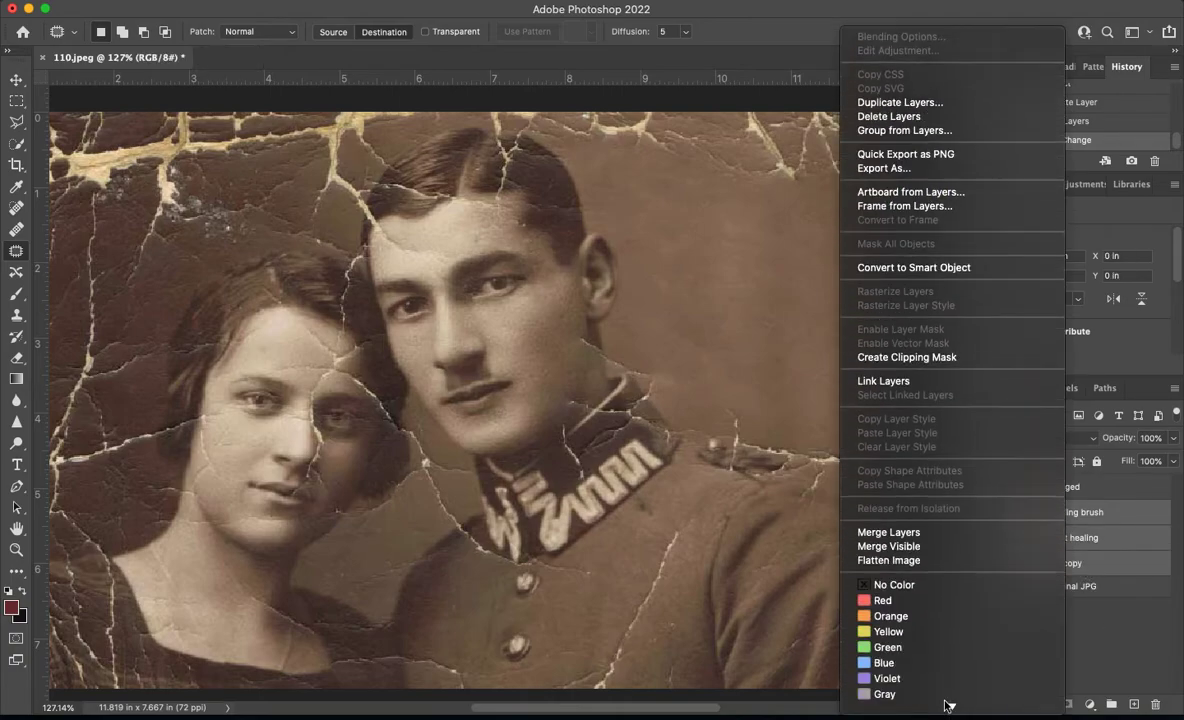
alt+click(916, 545)
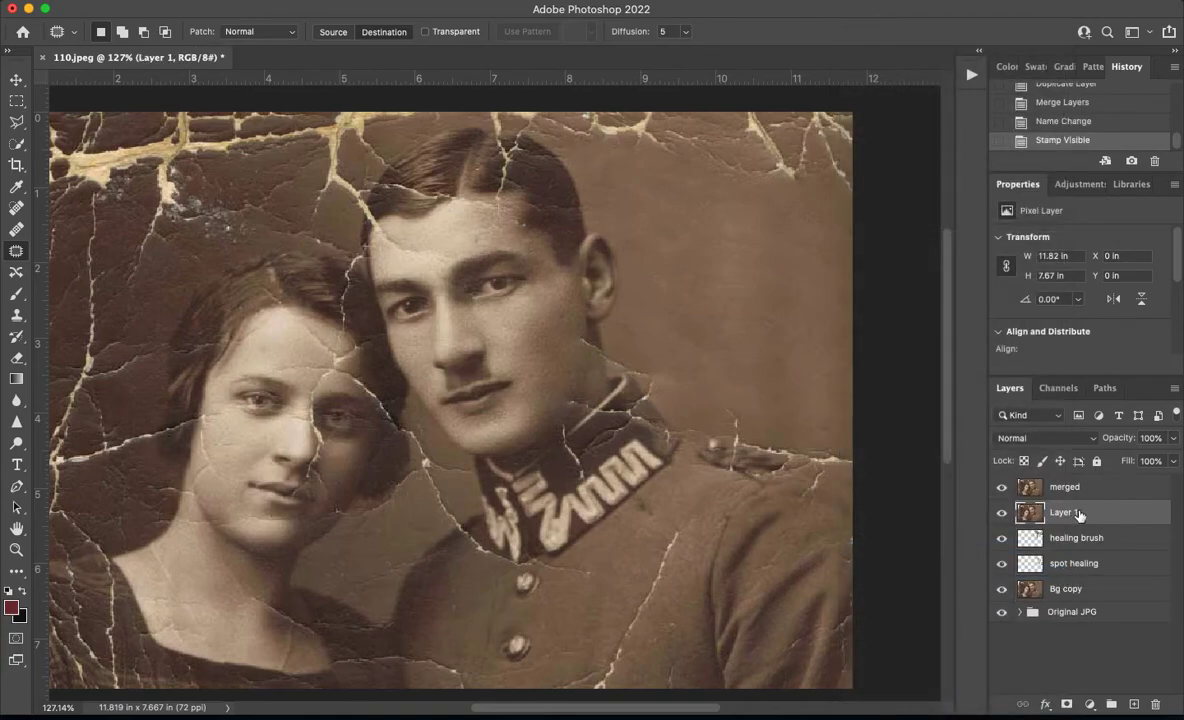
text(merged)
key(Return)
Select both layers named merged and delete them
shift+click(1110, 487)
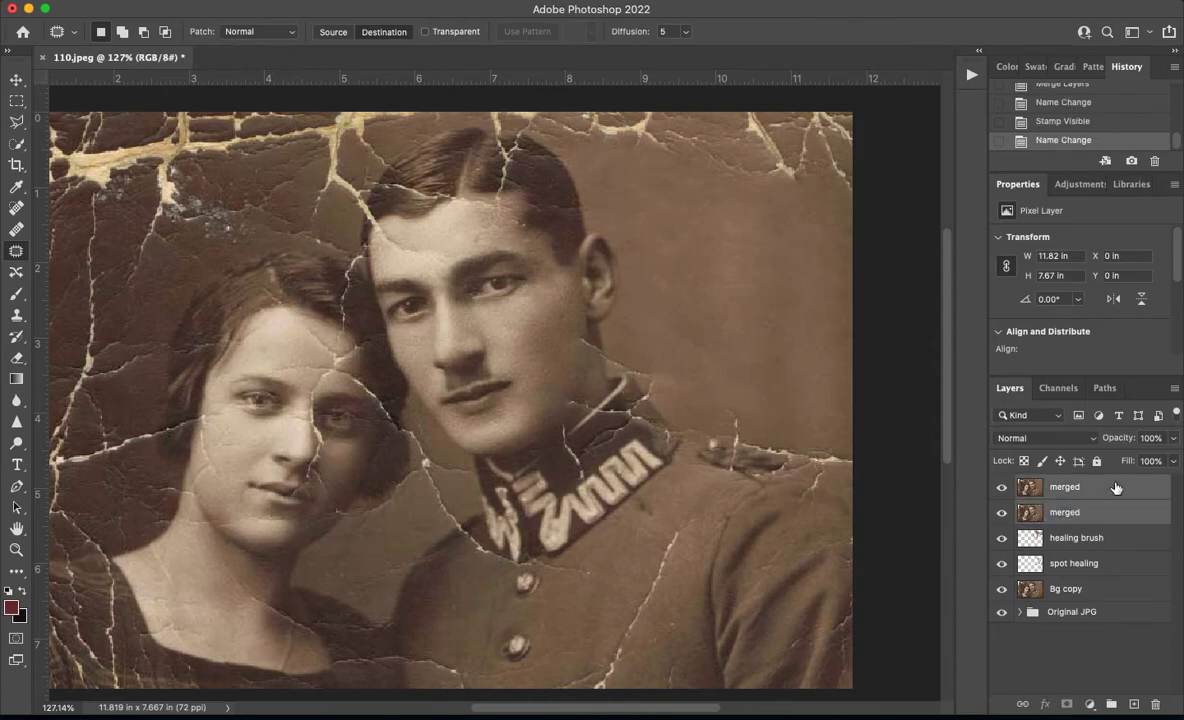
right_click(1115, 488)
mouse_move(976, 708)
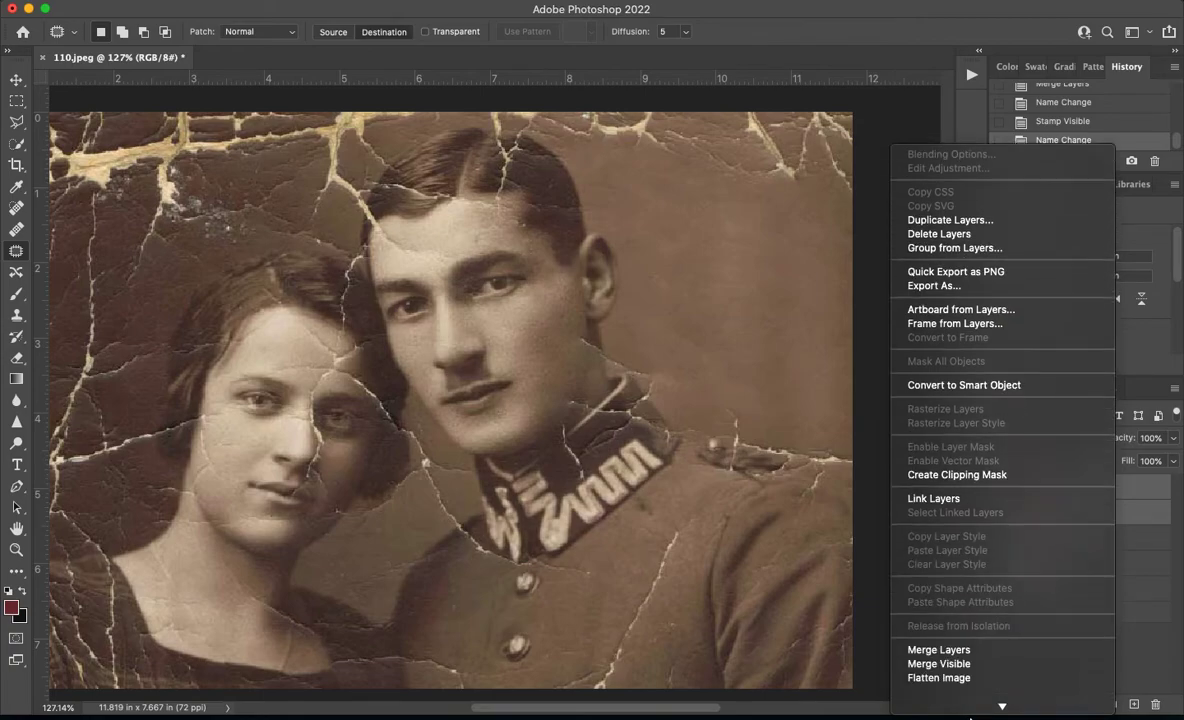
click(939, 74)
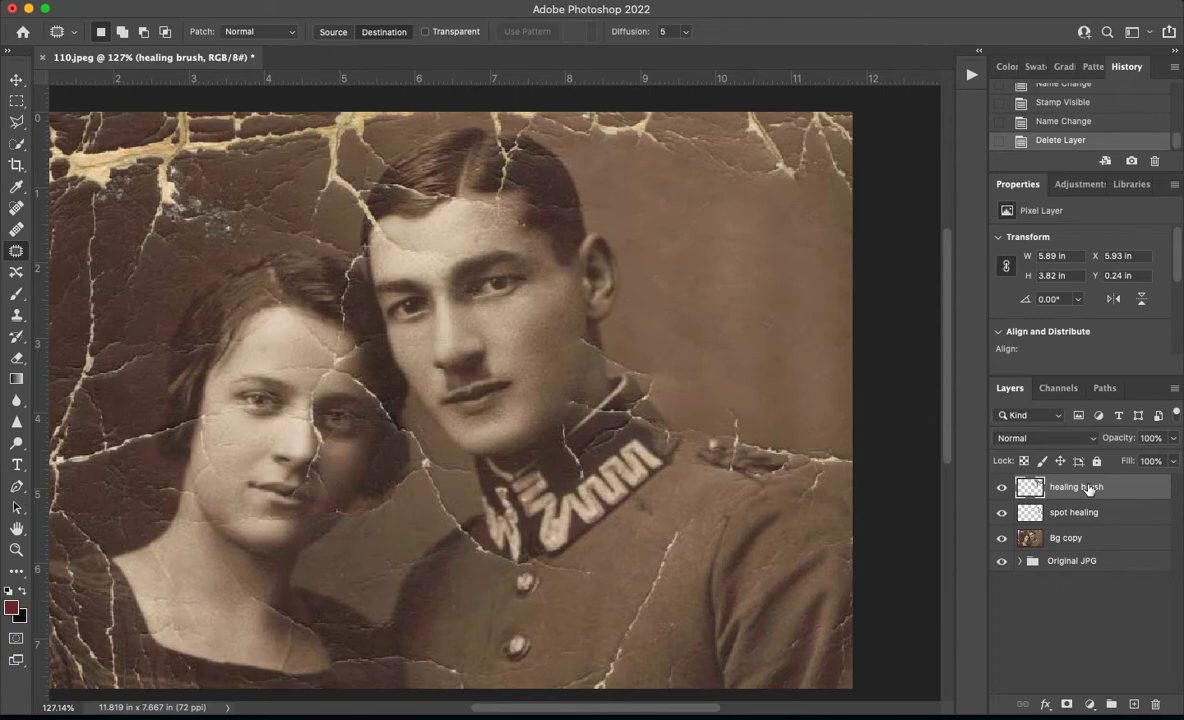
Try stamping the visible layers into two new layers above the healing brush layer and delete both
super+click(1104, 559)
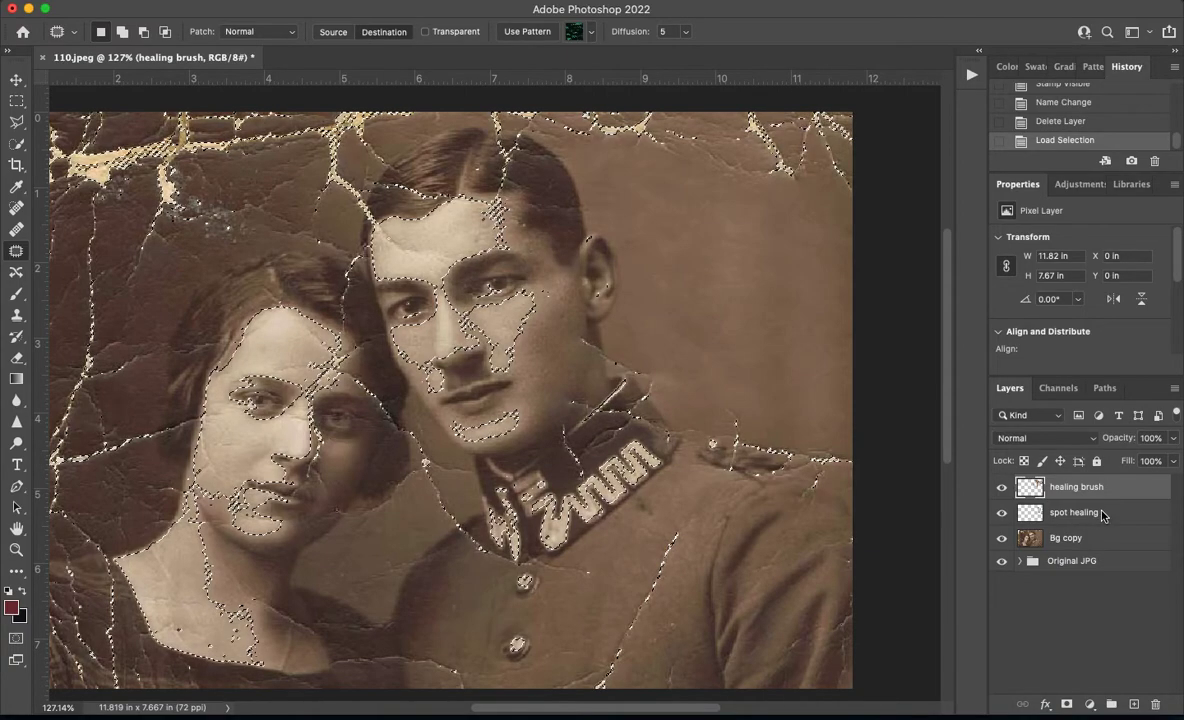
key(super+d)
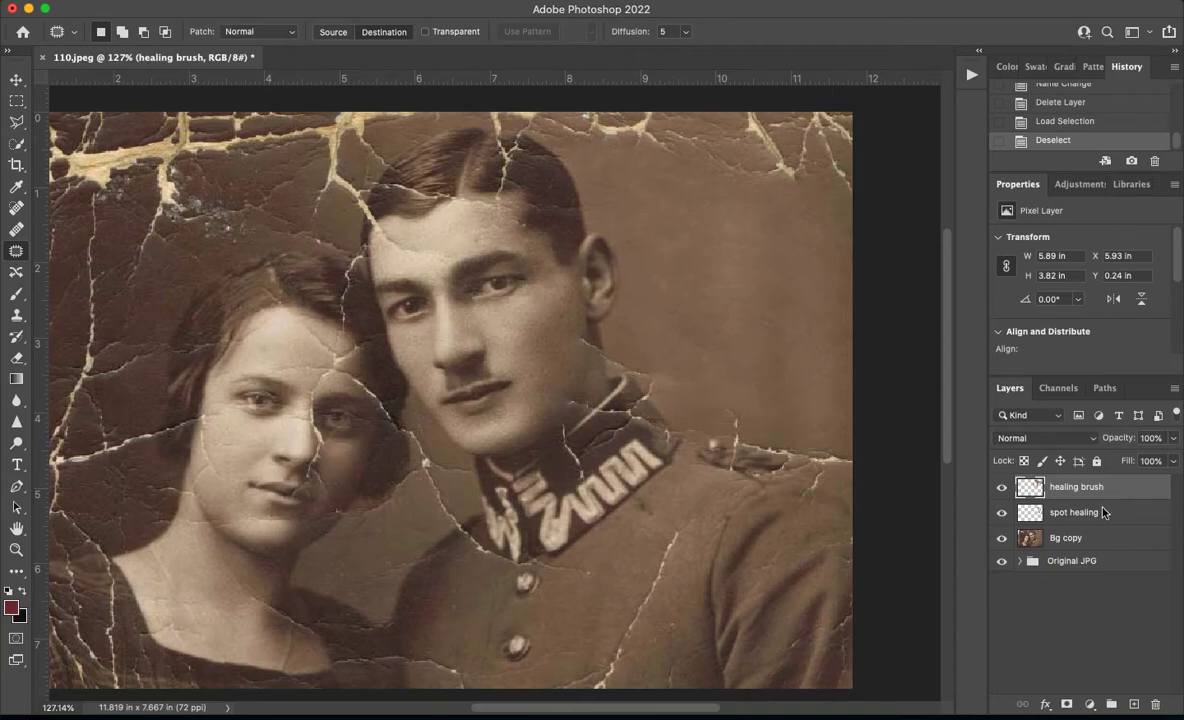
key(super+alt+shift+e)
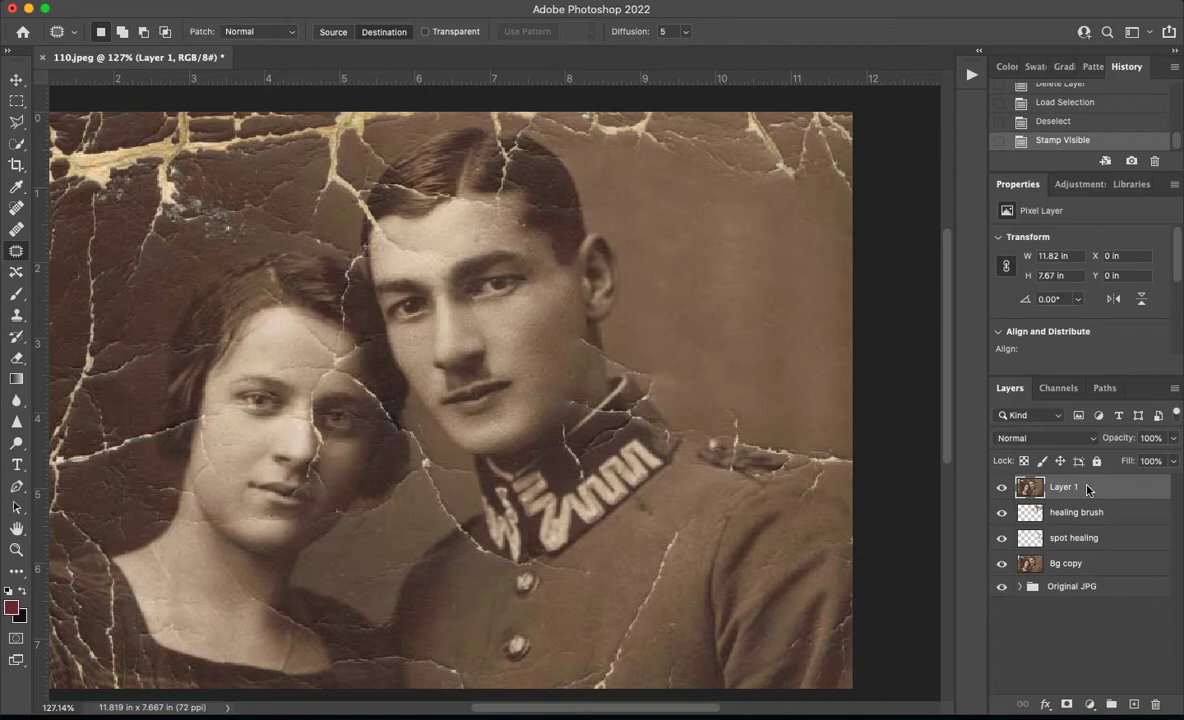
key(ctrl+shift+alt+e)
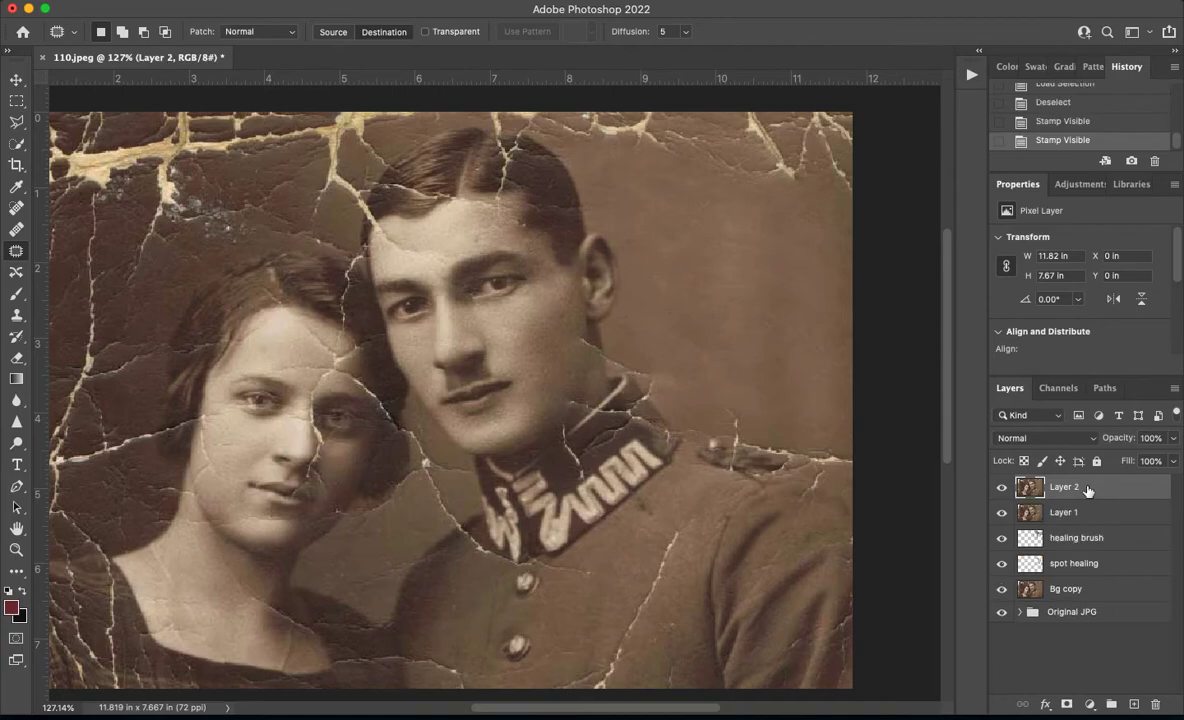
click(1068, 513)
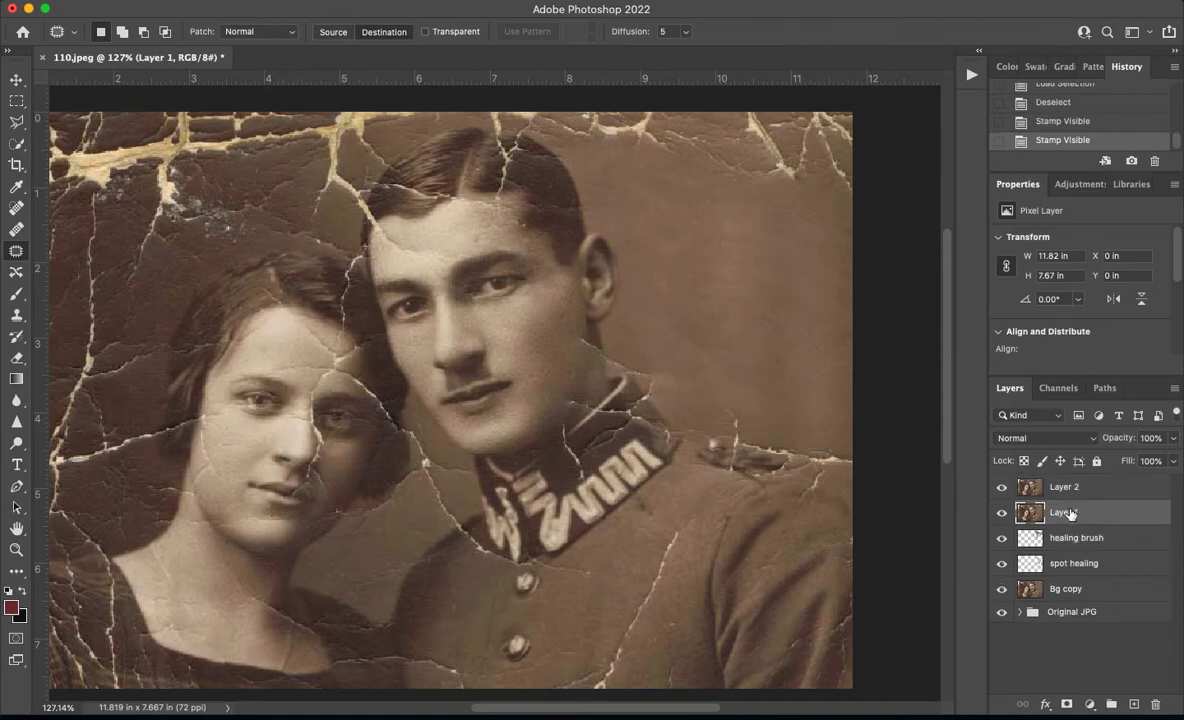
key(Delete)
click(1065, 488)
key(Delete)
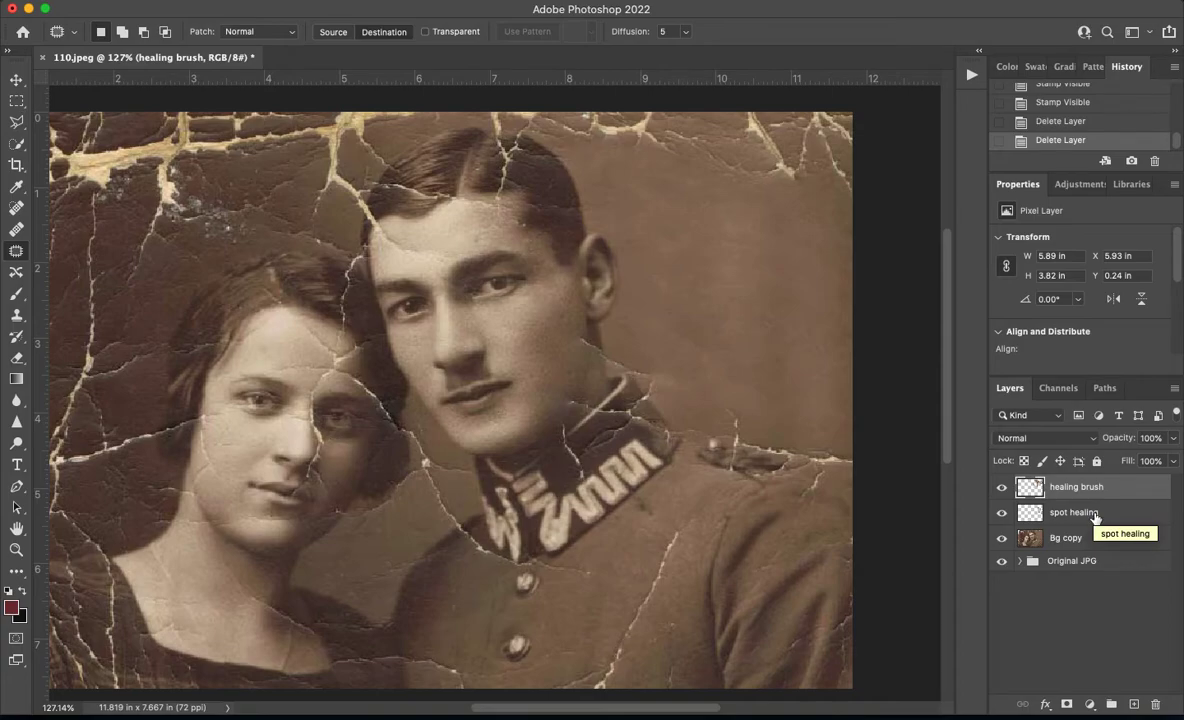
Stamp all visible layers into a new layer above the healing brush layer and name it merged
key(super+alt+shift+e)
double_click(1079, 487)
text(merge)
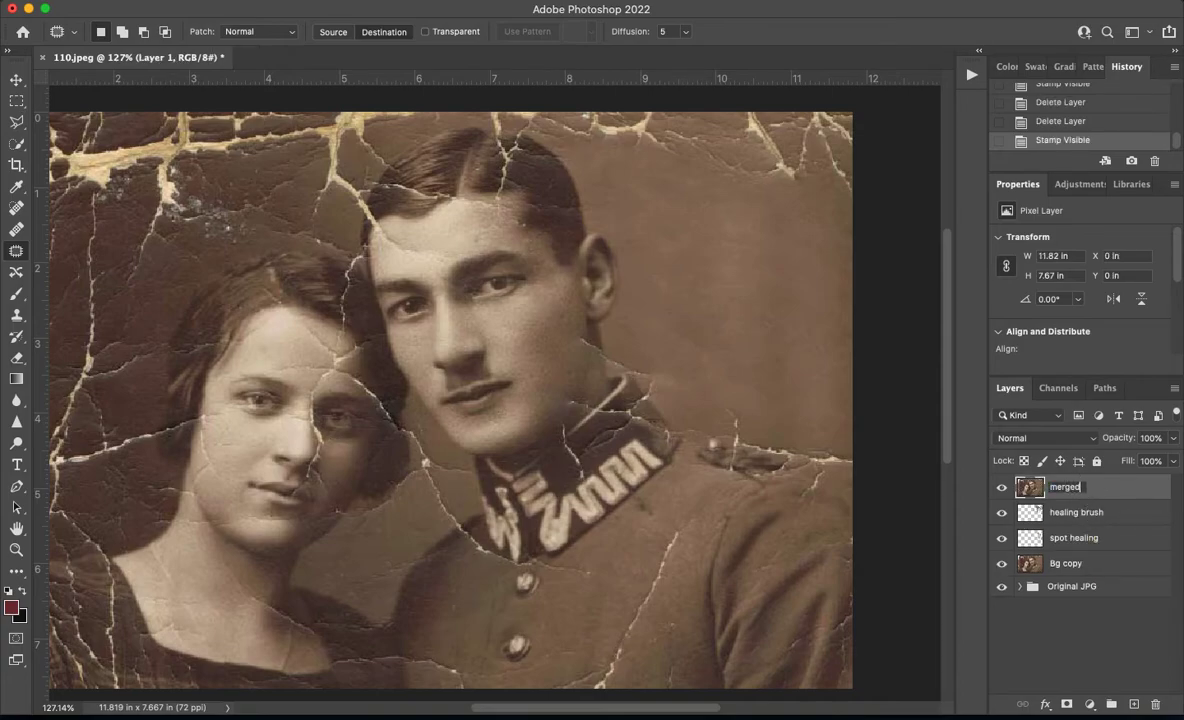
text(d)
key(Return)
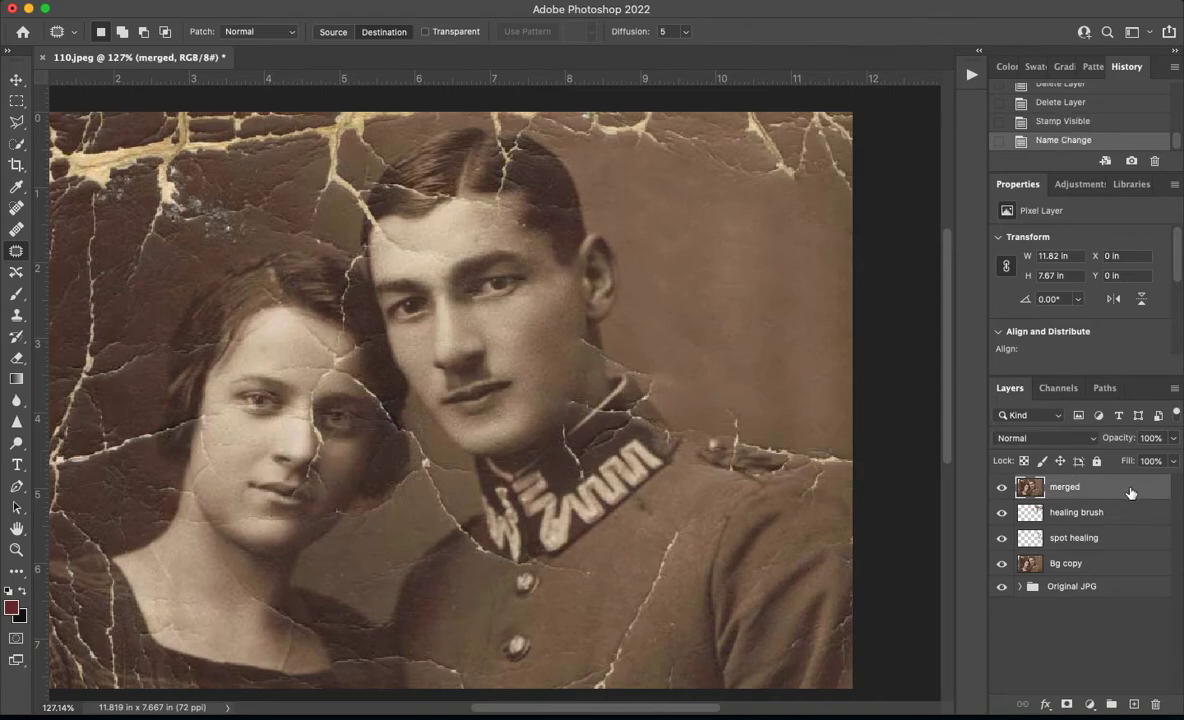
Rename the merged layer as patch
double_click(1062, 487)
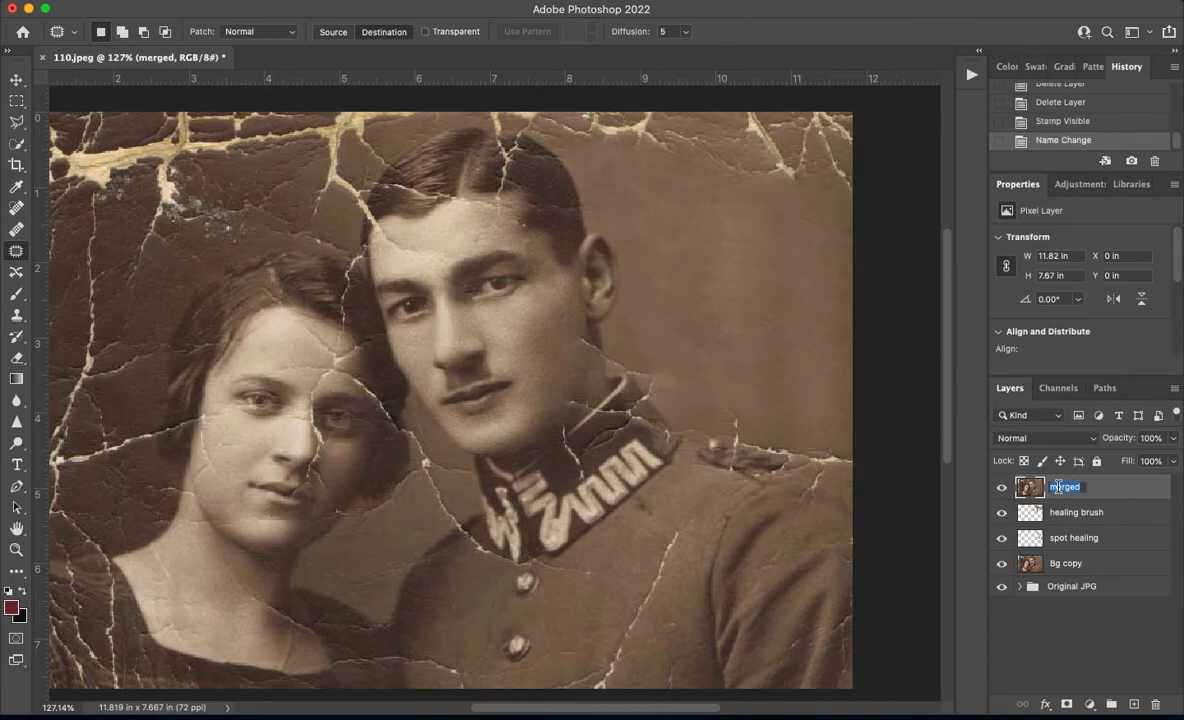
text(patch)
key(Return)
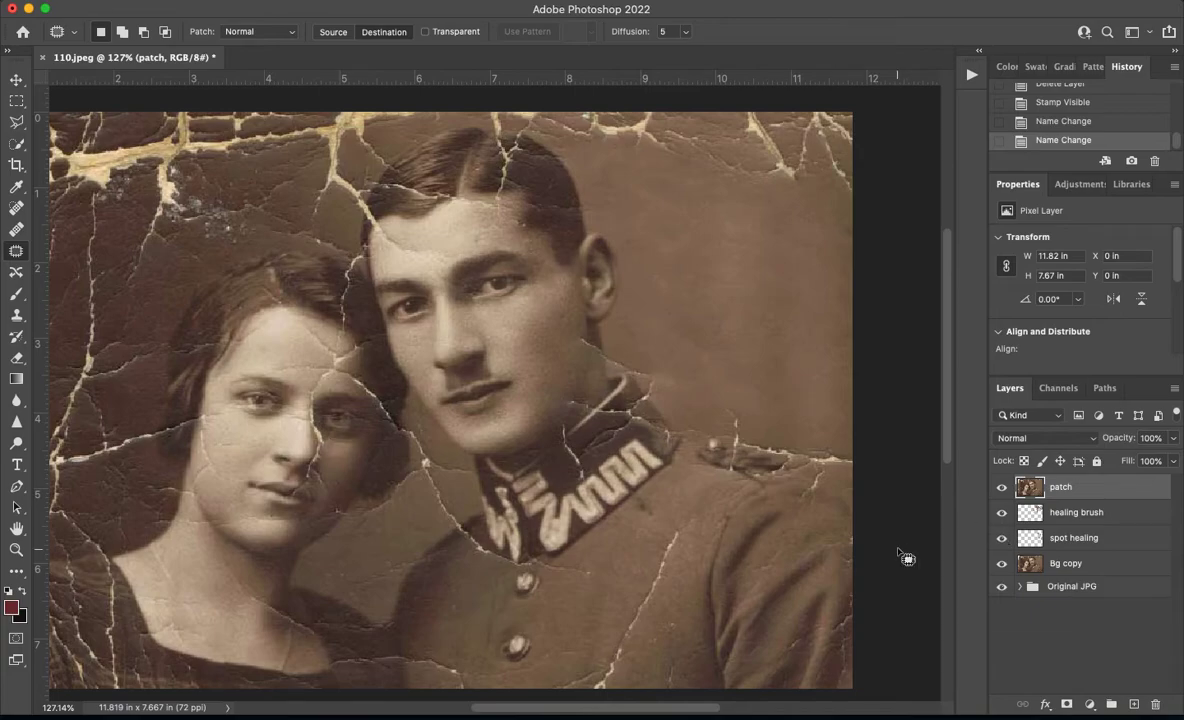
Clear the left part of the patch layer over its full height, about 6.4 in wide, using a rectangular marquee
scroll(740, 466, down, 5)
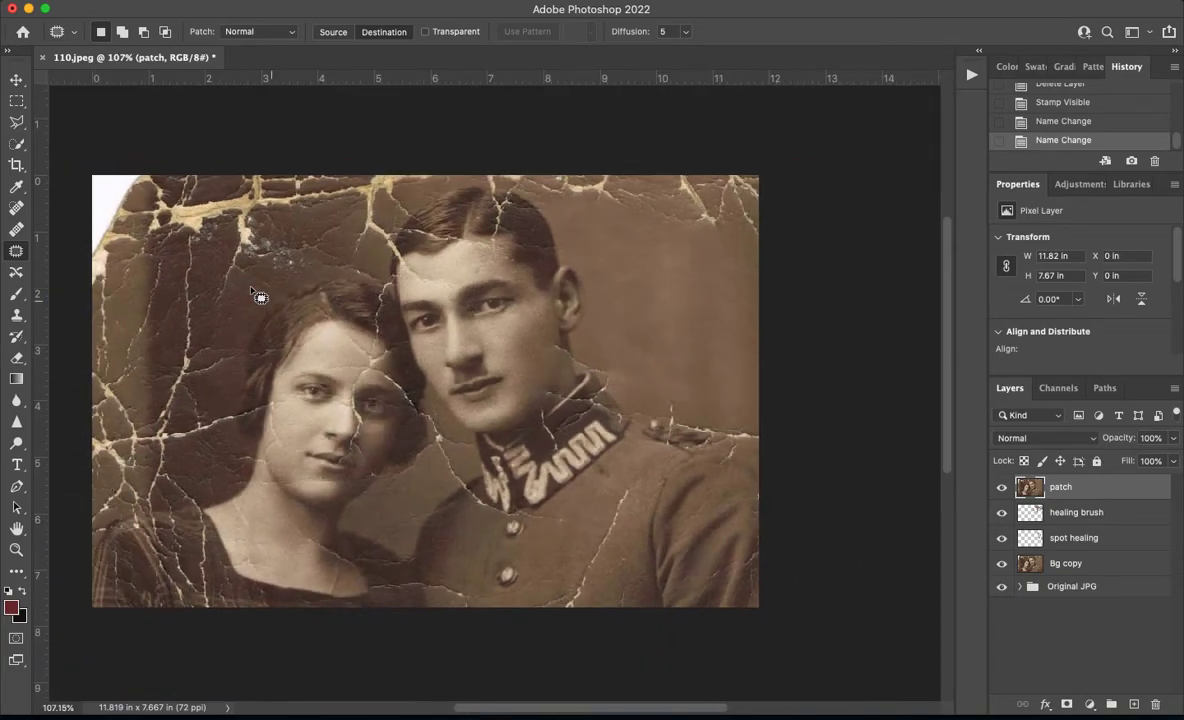
click(16, 101)
drag(96, 179, 447, 692)
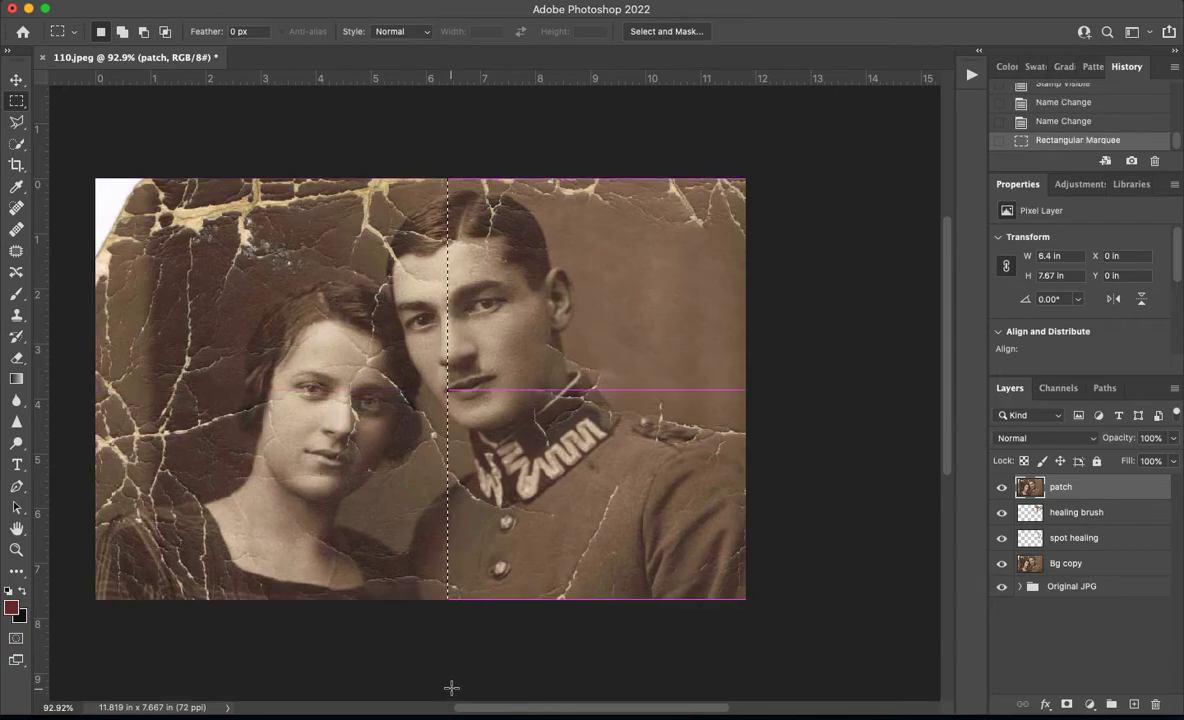
key(Delete)
key(super+d)
Clear the patch layer's lower right area, about 6.31 by 3.33 in, below the man's chin and deselect
drag(802, 662, 400, 416)
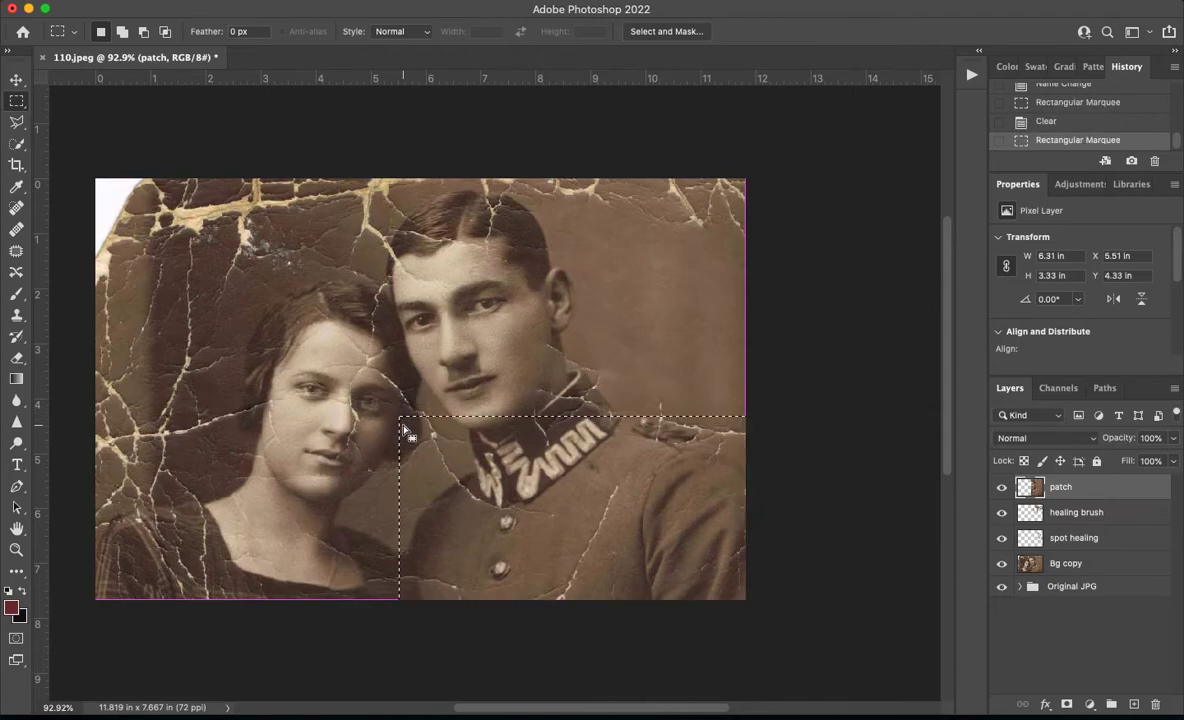
key(Delete)
key(super+d)
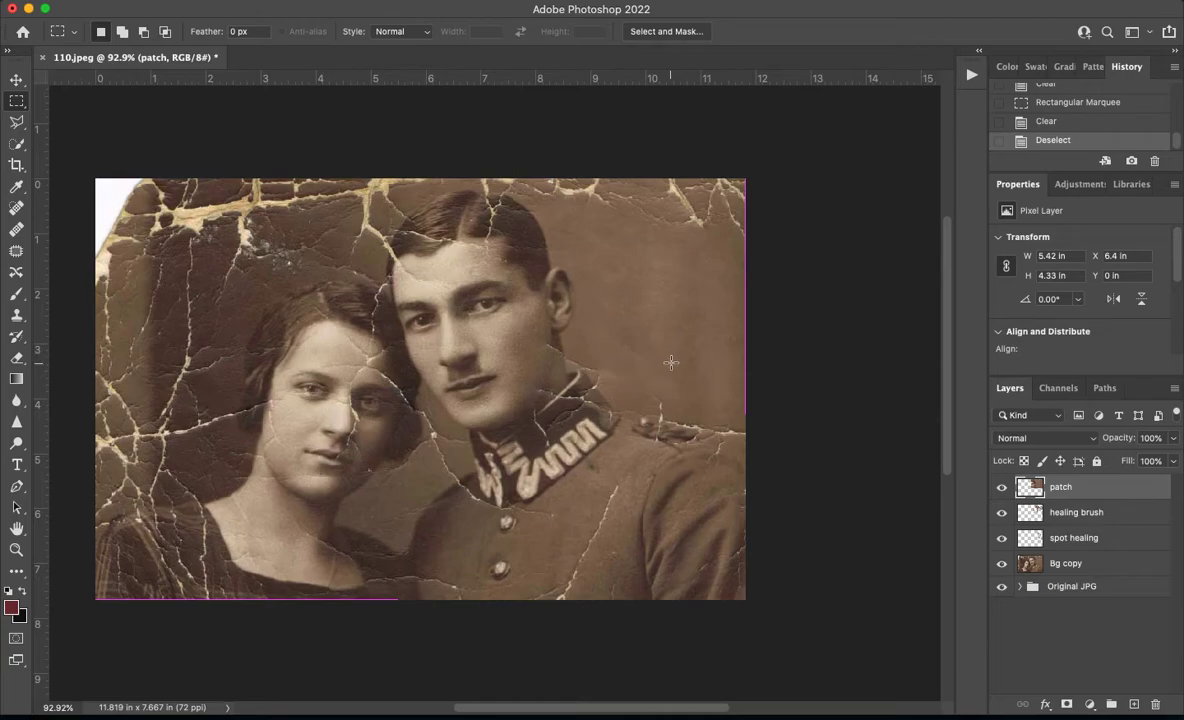
Outline a clean backdrop area about 2.74 by 2.44 in beside the man's head with the Patch tool
click(16, 249)
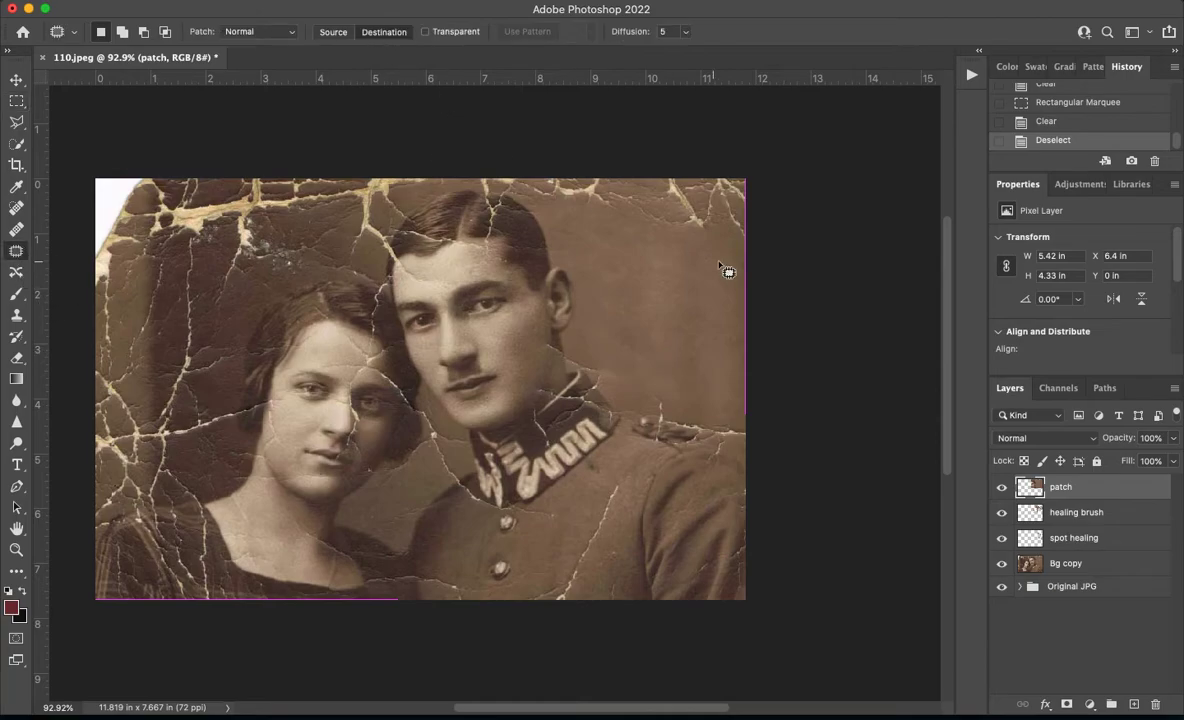
drag(714, 259, 622, 243)
mouse_move(594, 288)
mouse_down()
mouse_move(655, 375)
mouse_move(735, 317)
mouse_move(714, 259)
mouse_up()
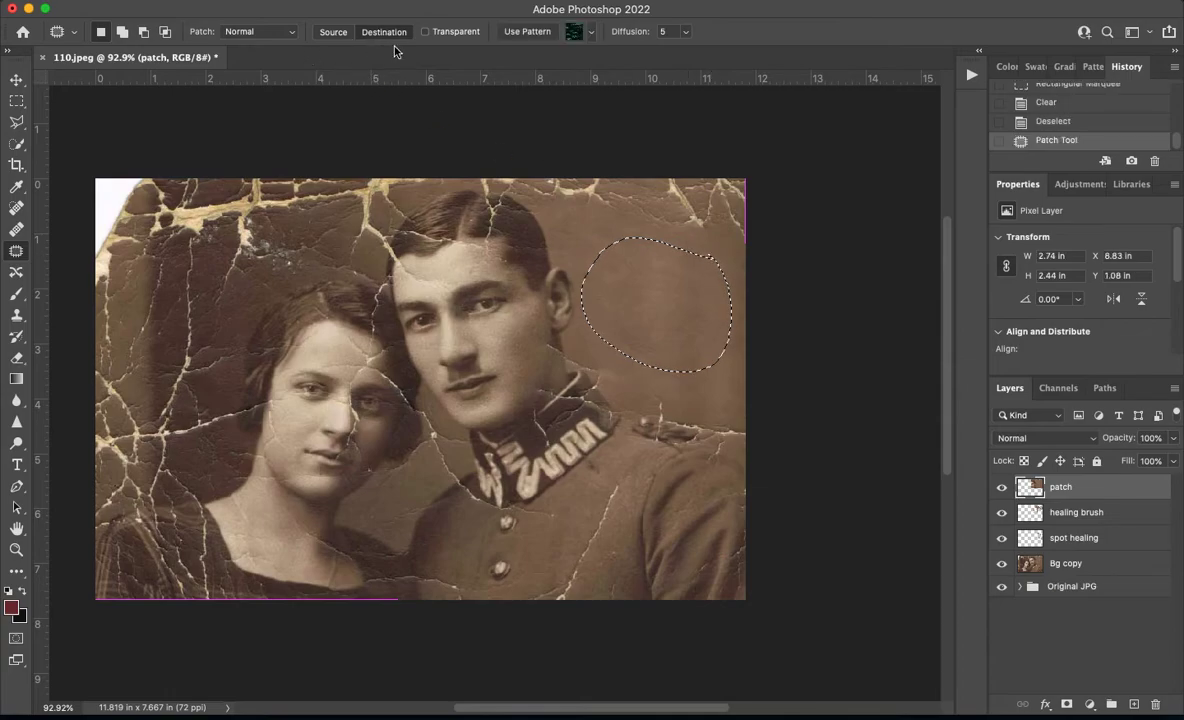
Try patching the photo's cracked upper right corner with the outlined clean backdrop, deselect, and undo back to the outline
drag(669, 318, 693, 224)
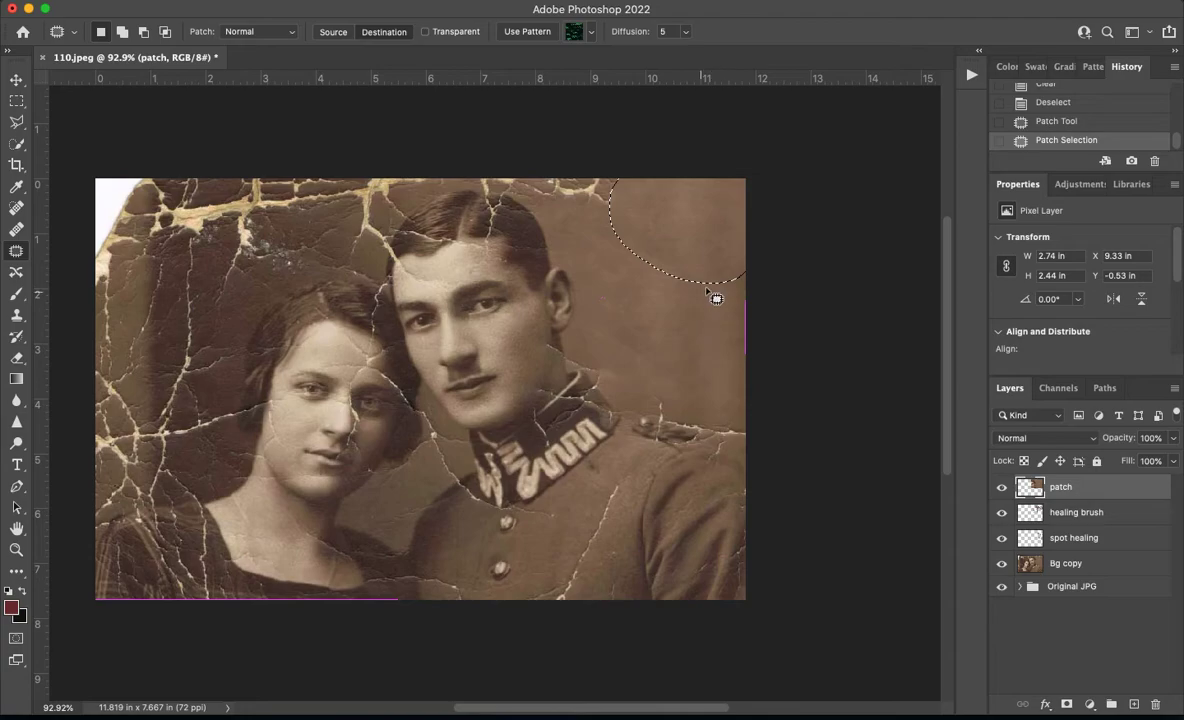
key(super+d)
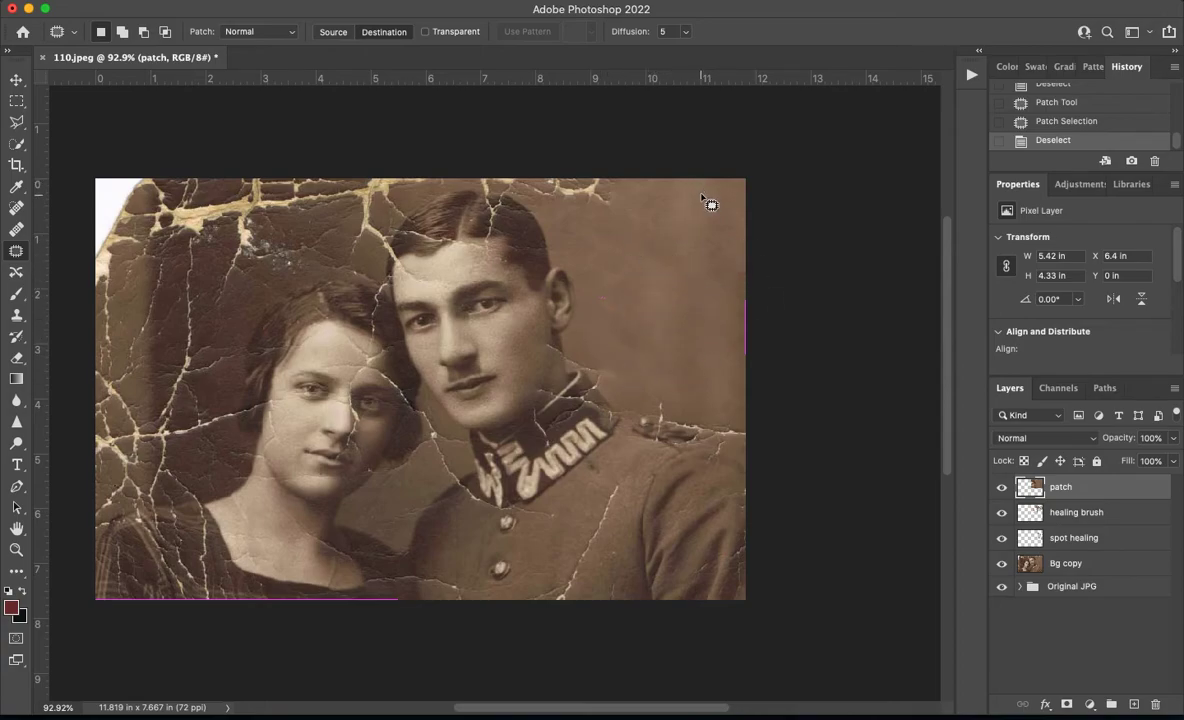
key(super+z)
key(super+z)
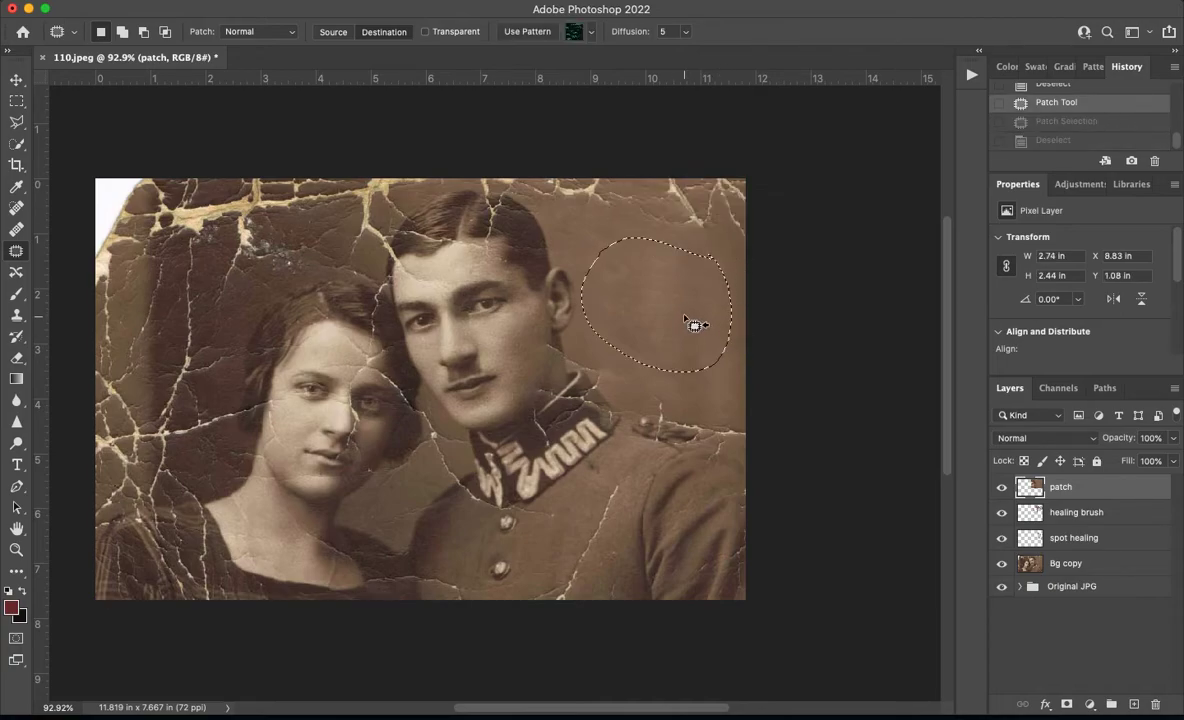
Patch the cracked backdrop directly above with the outlined clean area, reaching the photo's upper edge, and deselect
drag(677, 328, 678, 268)
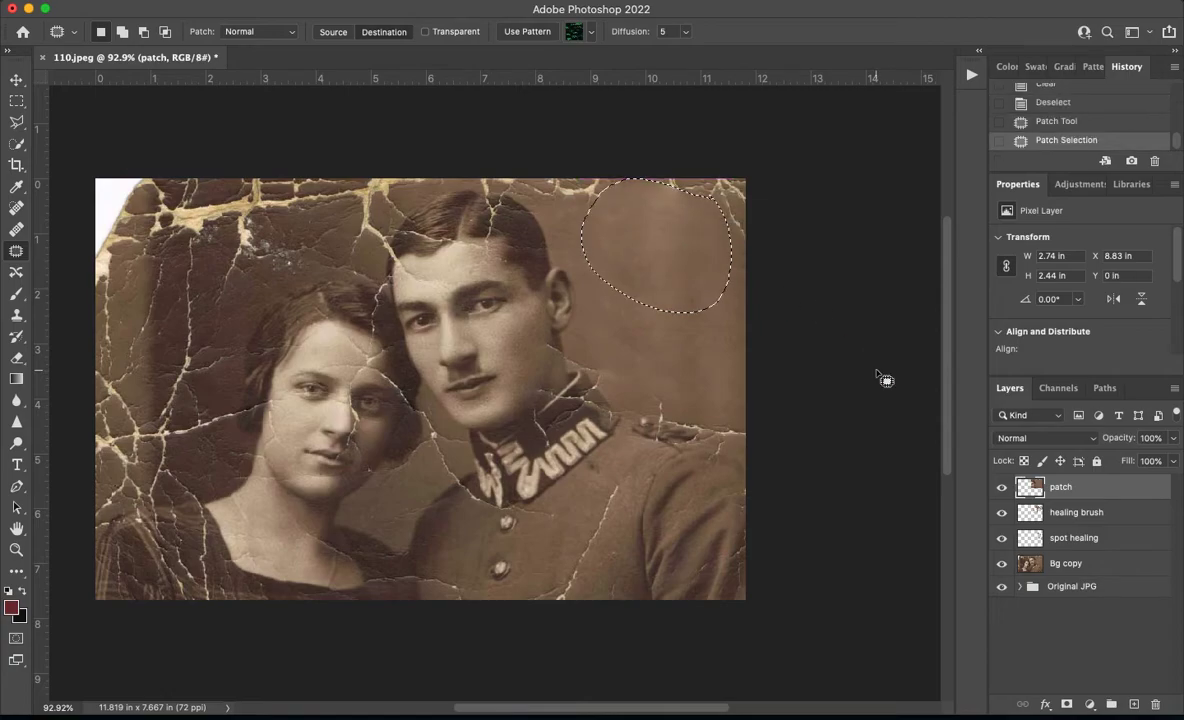
key(super+d)
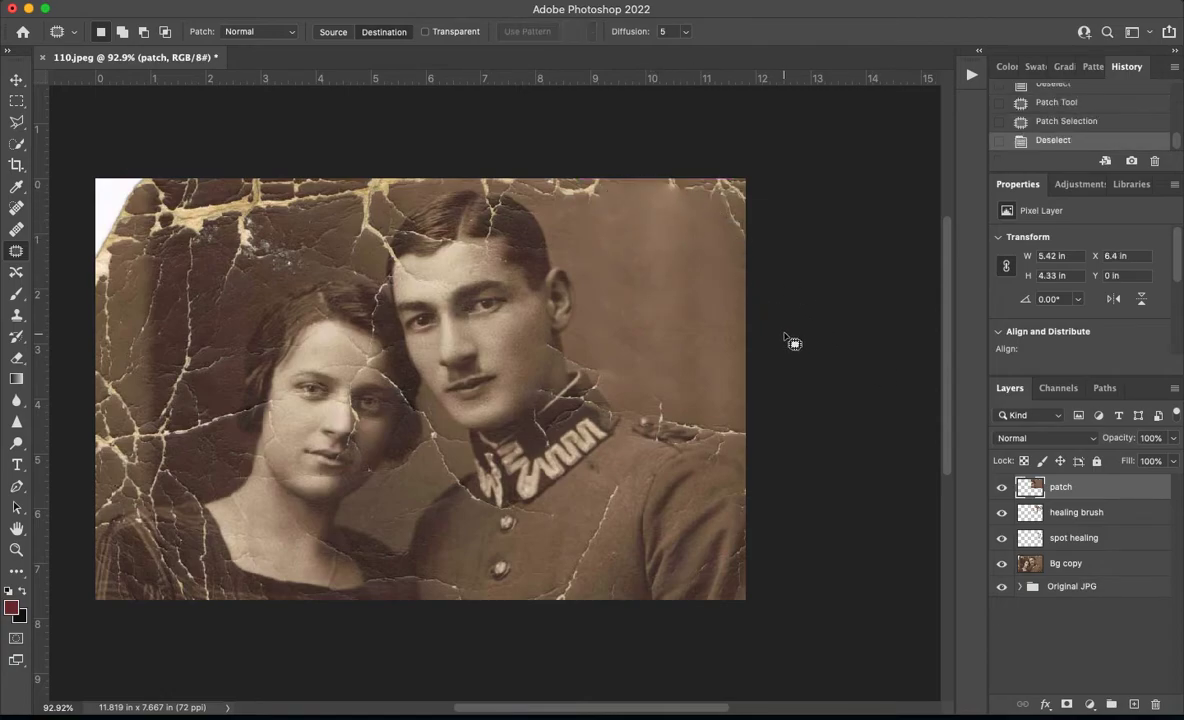
Set patching to Source, replace the outlined cracked upper right corner with clean backdrop from below, and deselect
click(326, 32)
mouse_move(610, 172)
mouse_down()
mouse_move(756, 262)
mouse_move(714, 138)
mouse_move(660, 165)
mouse_up()
drag(757, 224, 770, 302)
click(903, 232)
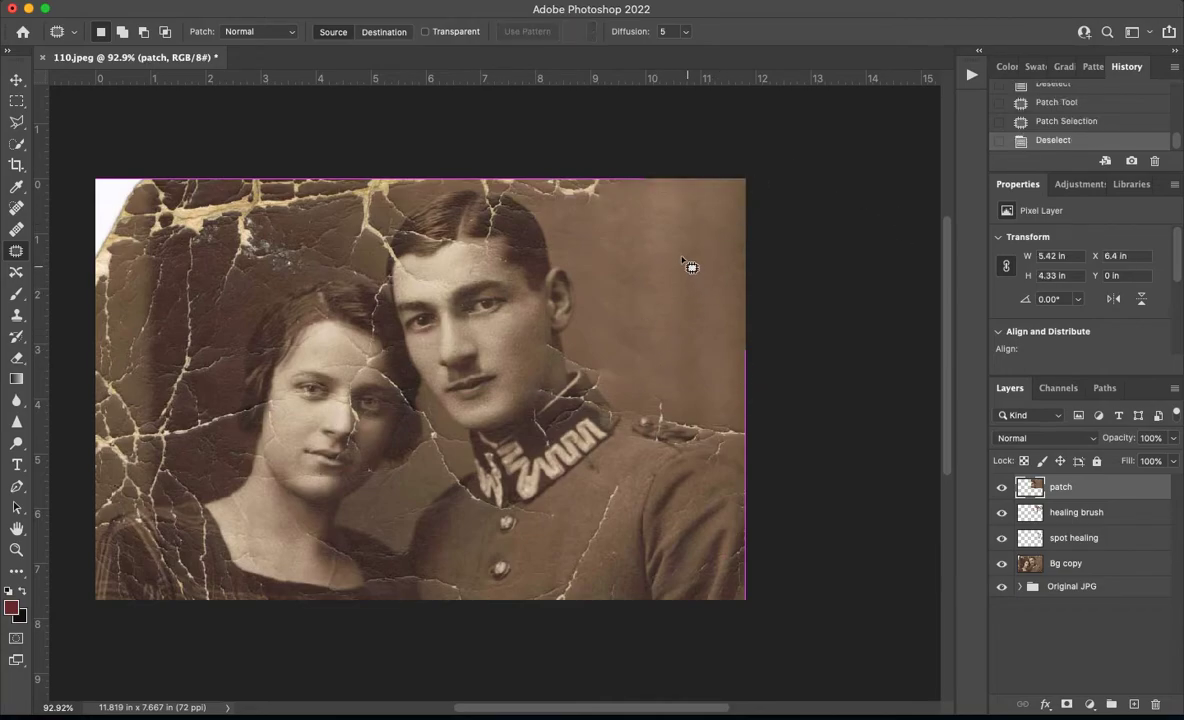
Patch the cracked upper edge just beside the man's hair with clean backdrop from directly below, and deselect
mouse_move(609, 204)
mouse_down()
mouse_move(547, 202)
mouse_move(526, 182)
mouse_move(564, 152)
mouse_move(637, 165)
mouse_up()
drag(606, 205, 607, 237)
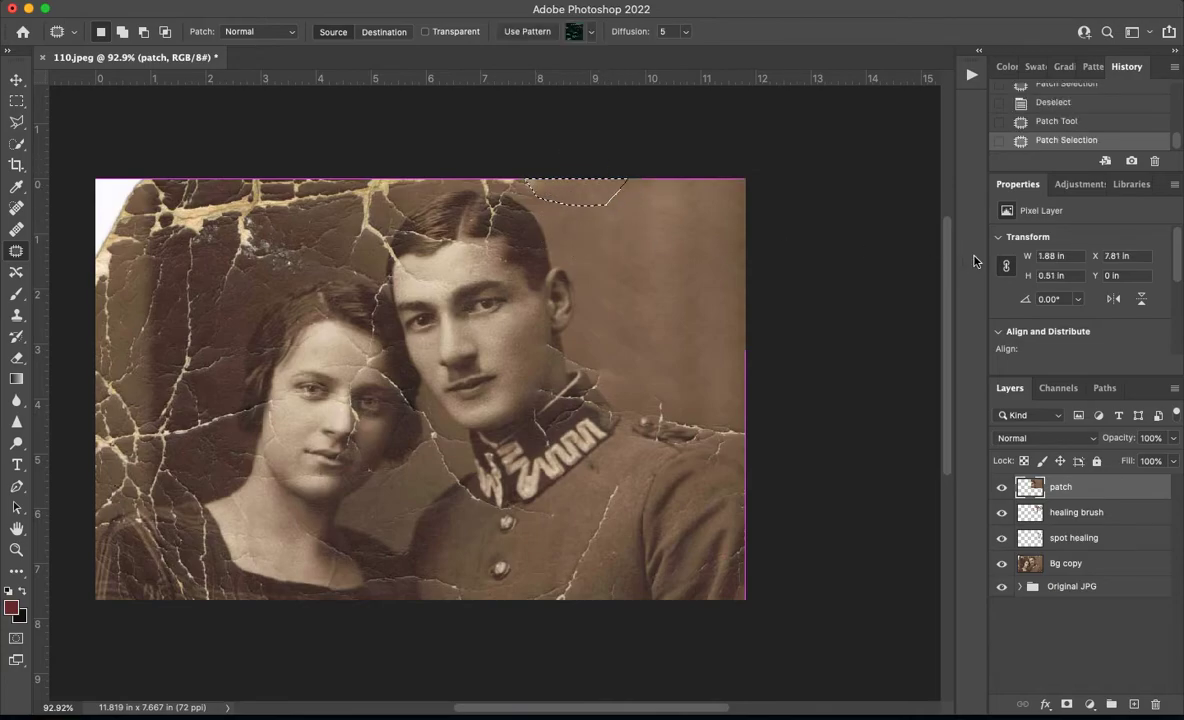
key(super+d)
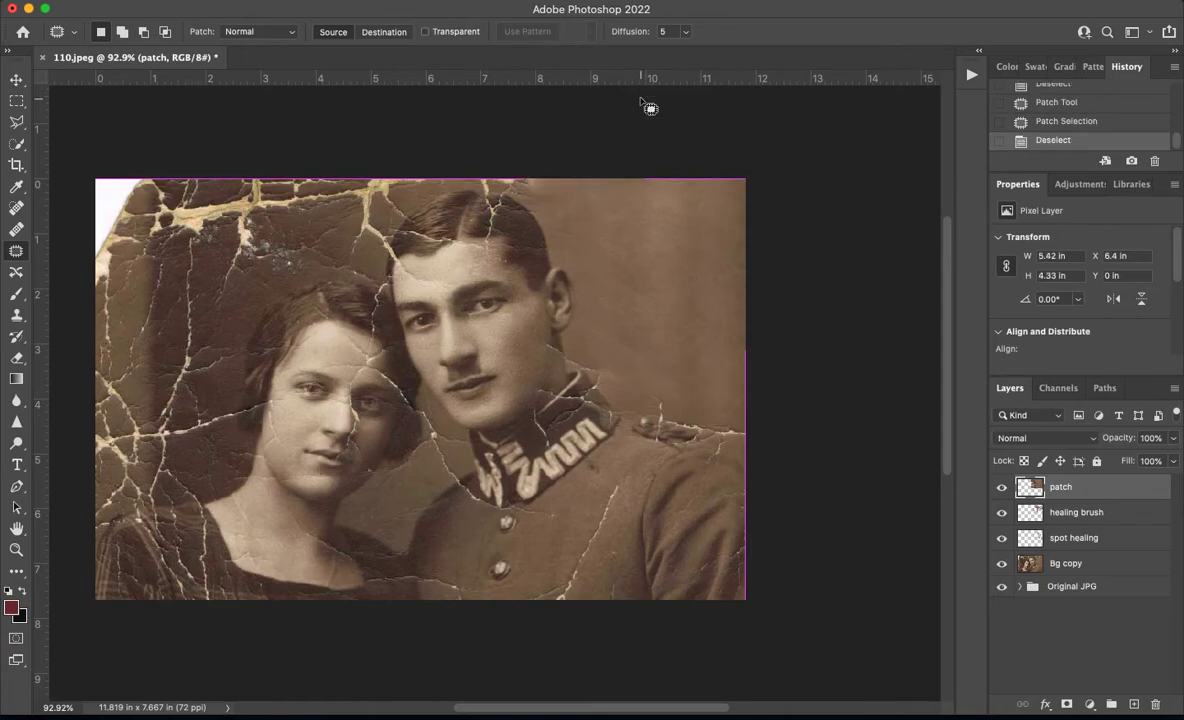
Rename the patch layer as "patch (upper right quad)"
double_click(1062, 487)
text((upper right quad)
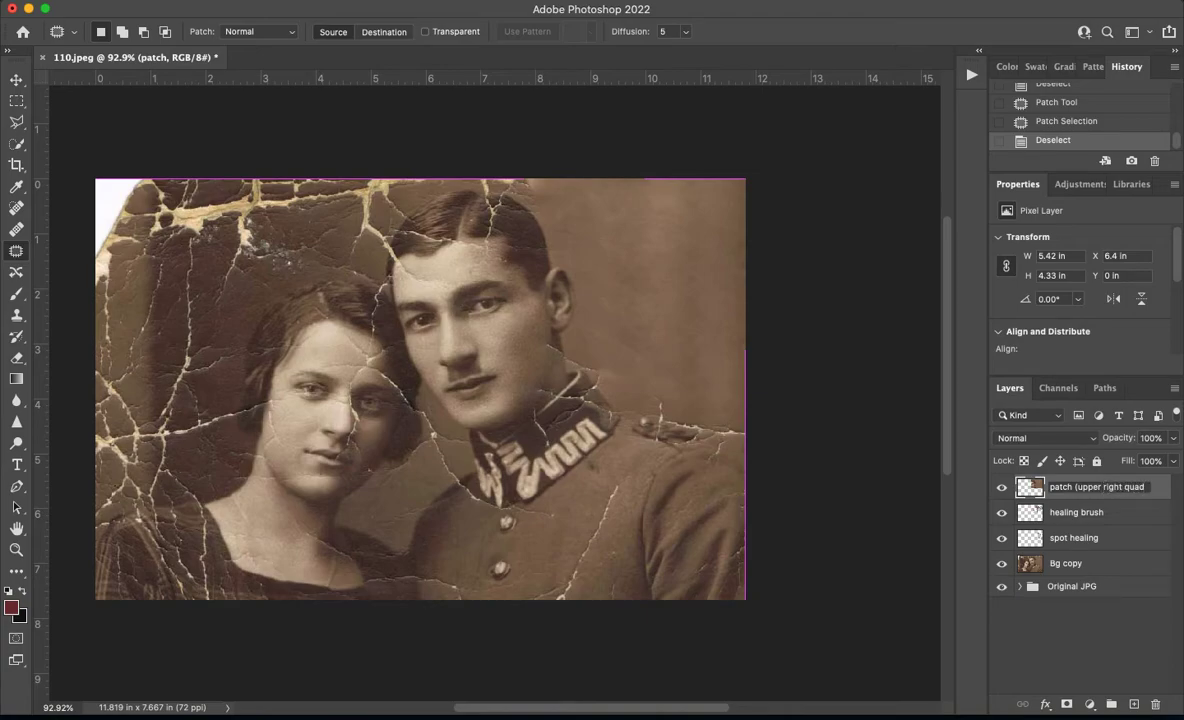
text())
key(Return)
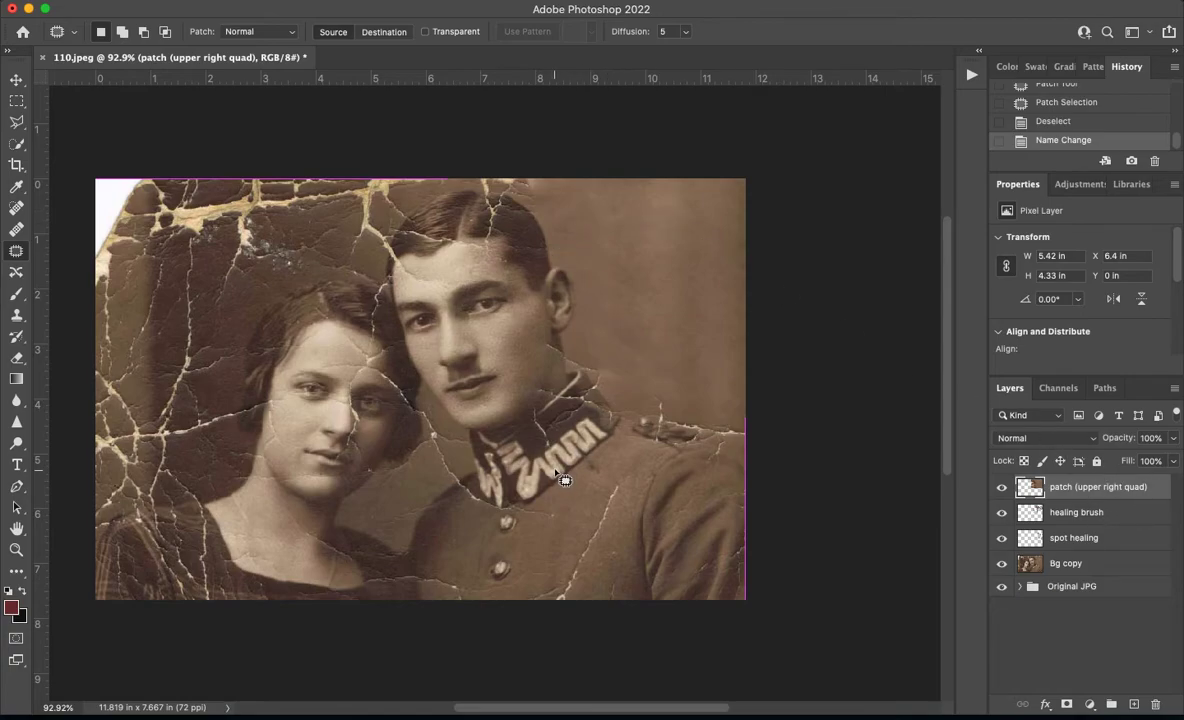
Switch to the Clone Stamp tool and add a new layer above the patch layer, named "clone stamp"
key(s)
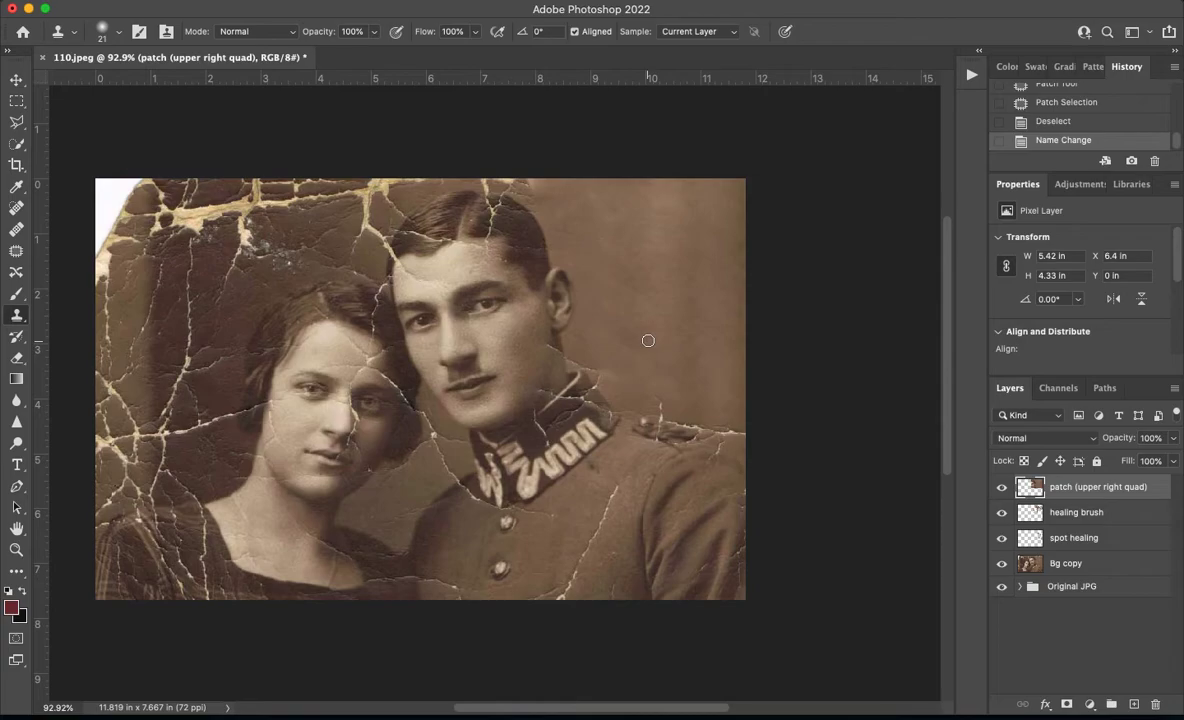
click(1134, 705)
double_click(1063, 487)
text(cx)
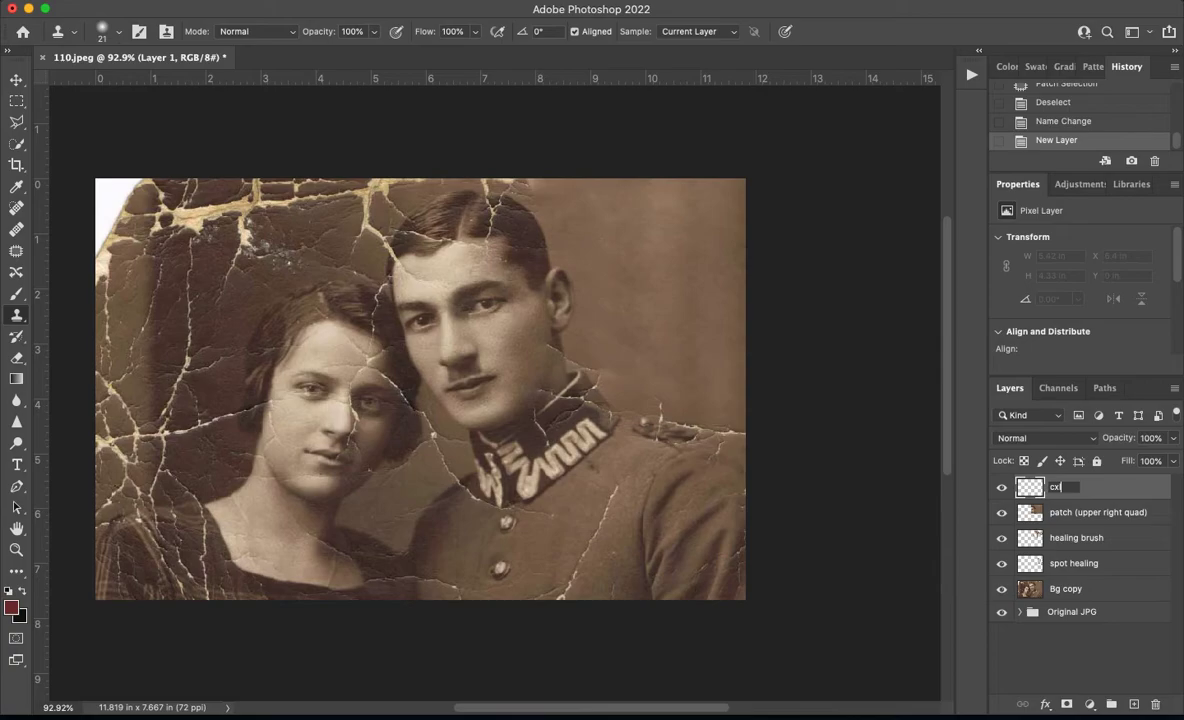
text(lone stamp)
click(797, 314)
Try cloning the man's eye onto the backdrop while sampling only the current layer, and undo the stroke
key(super+plus)
key(super+plus)
key(super+plus)
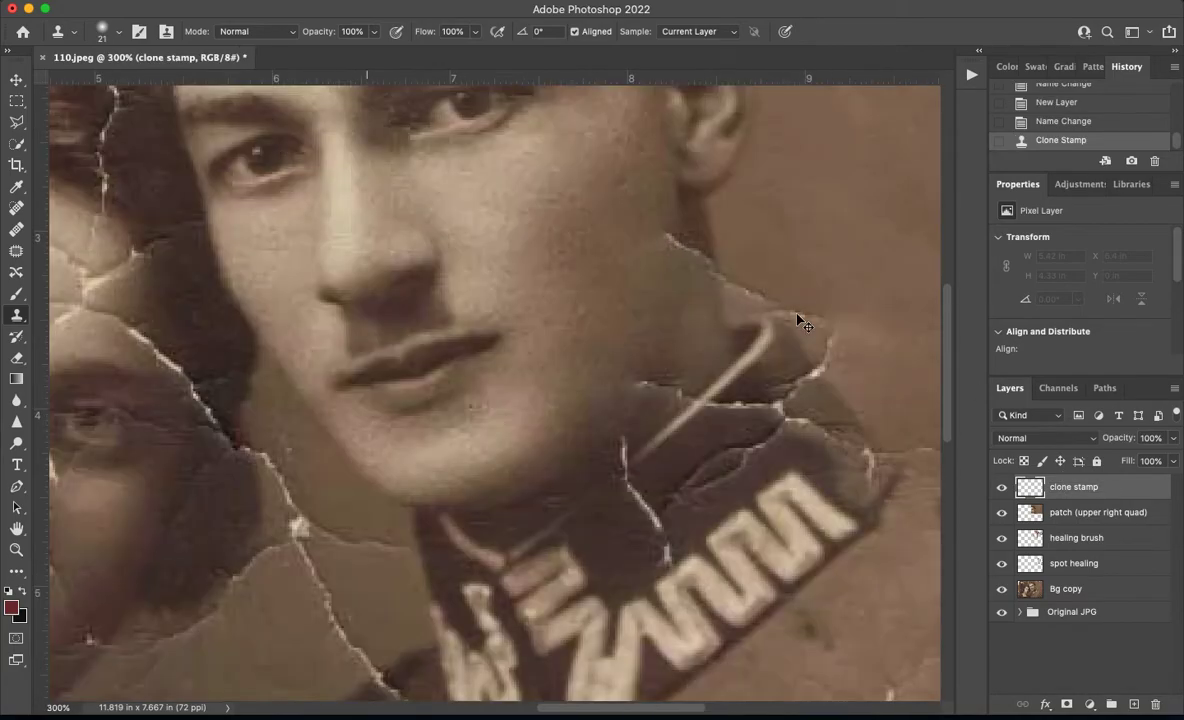
key(super+minus)
scroll(403, 365, right, 10)
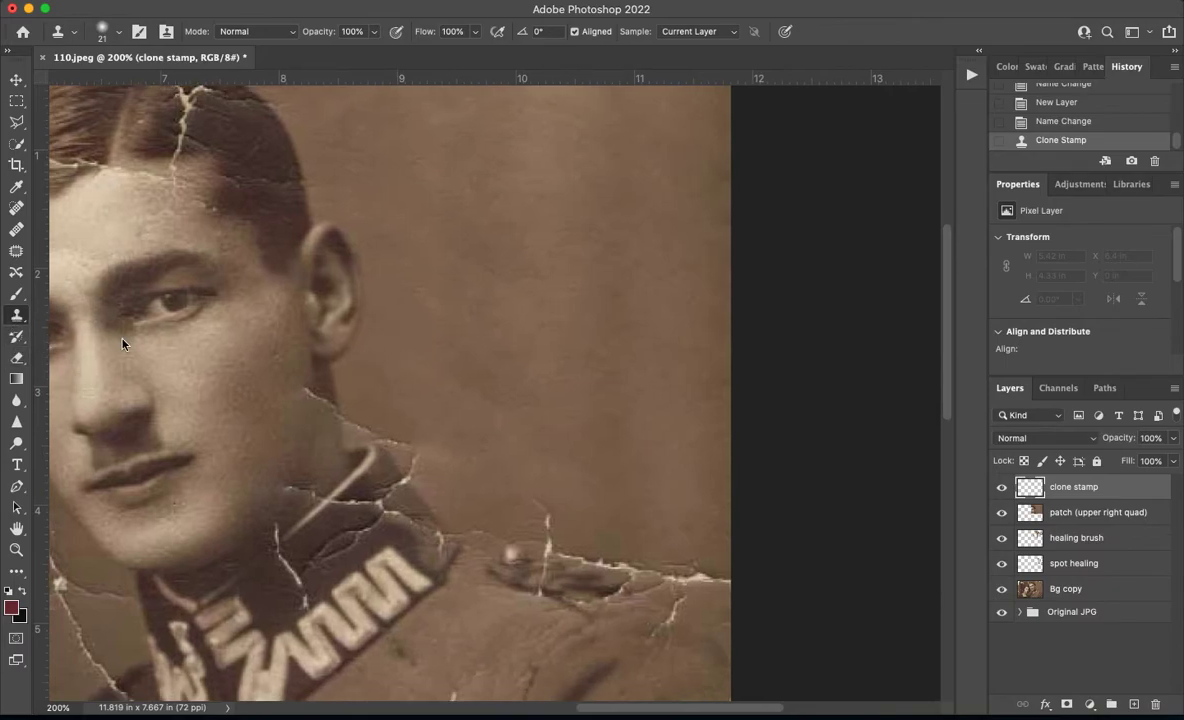
scroll(238, 344, left, 10)
scroll(238, 344, up, 2)
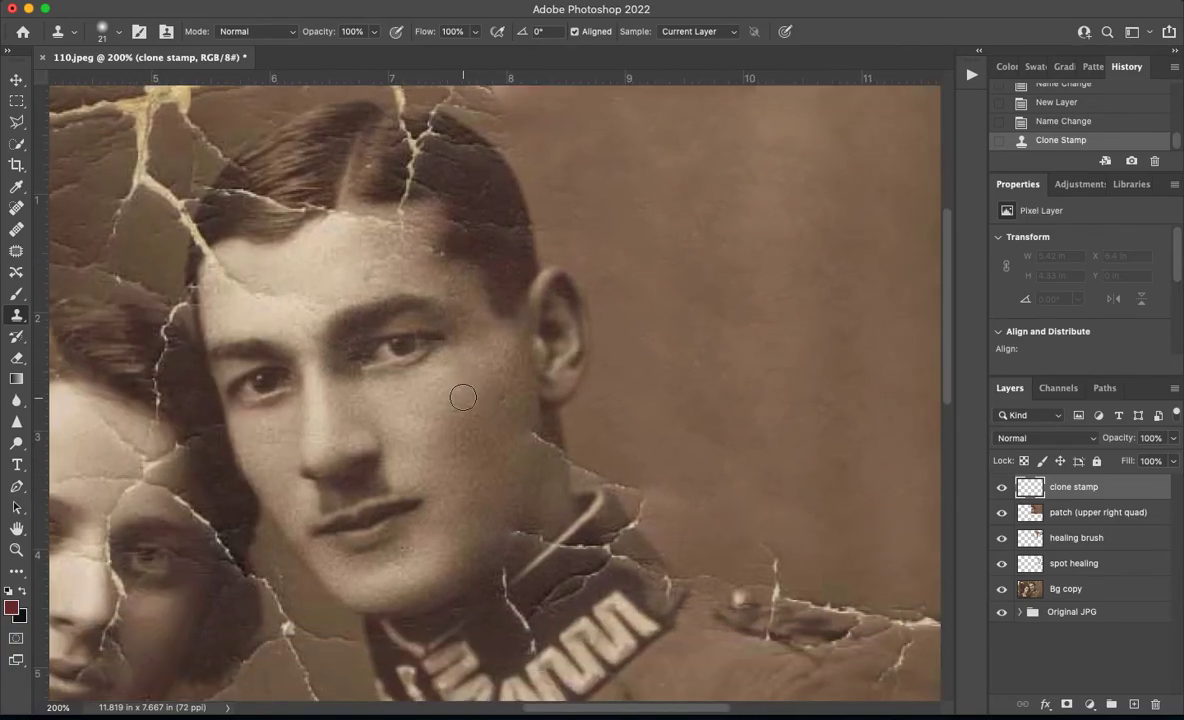
alt+click(402, 345)
scroll(708, 346, right, 3)
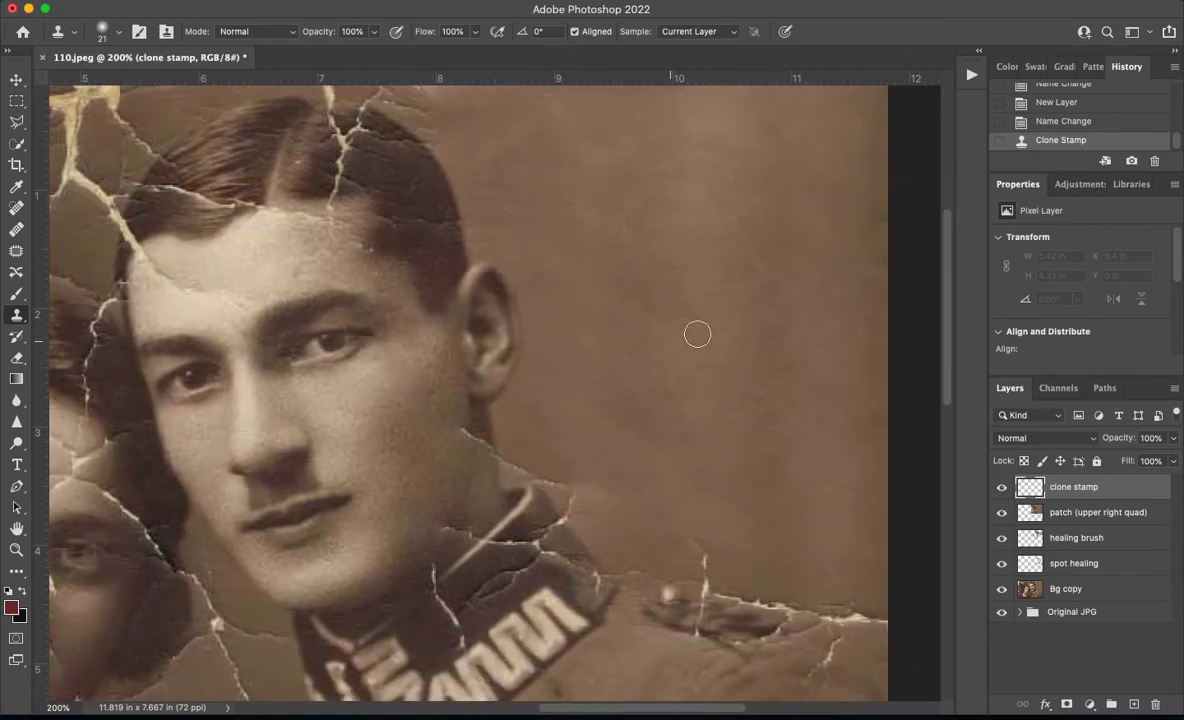
drag(740, 315, 668, 268)
key(ctrl+z)
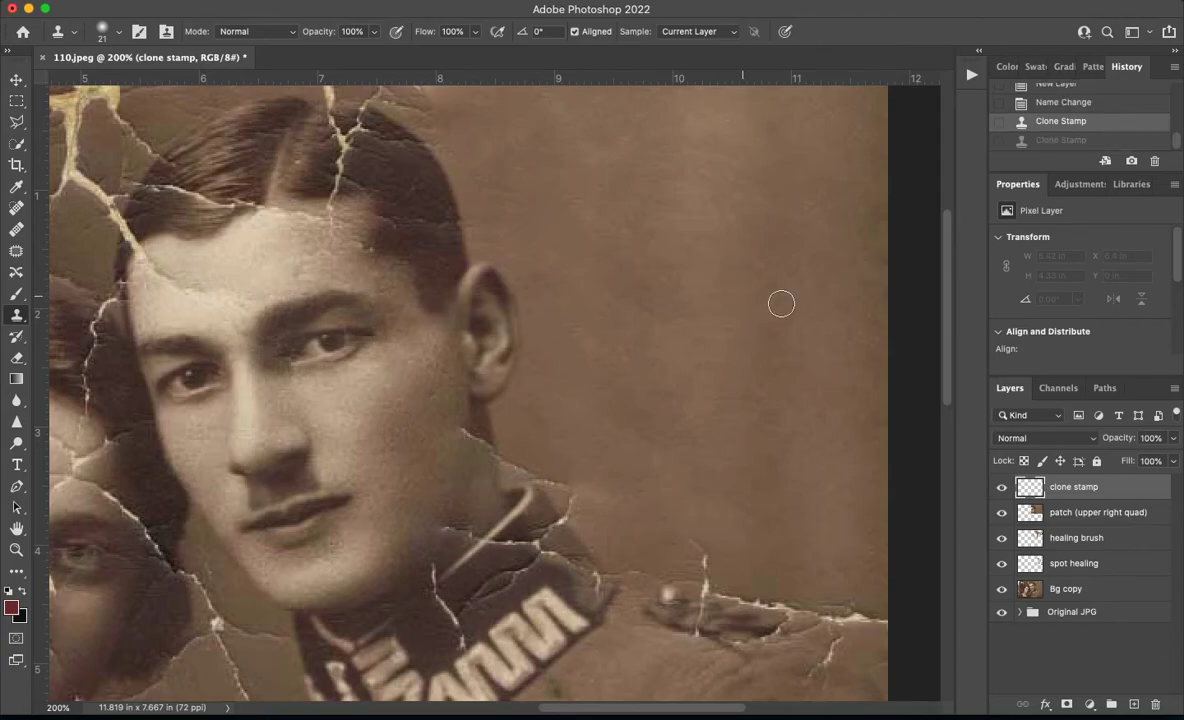
Set the Clone Stamp to sample All Layers, test it by cloning the man's face onto the backdrop, and undo the test
click(690, 31)
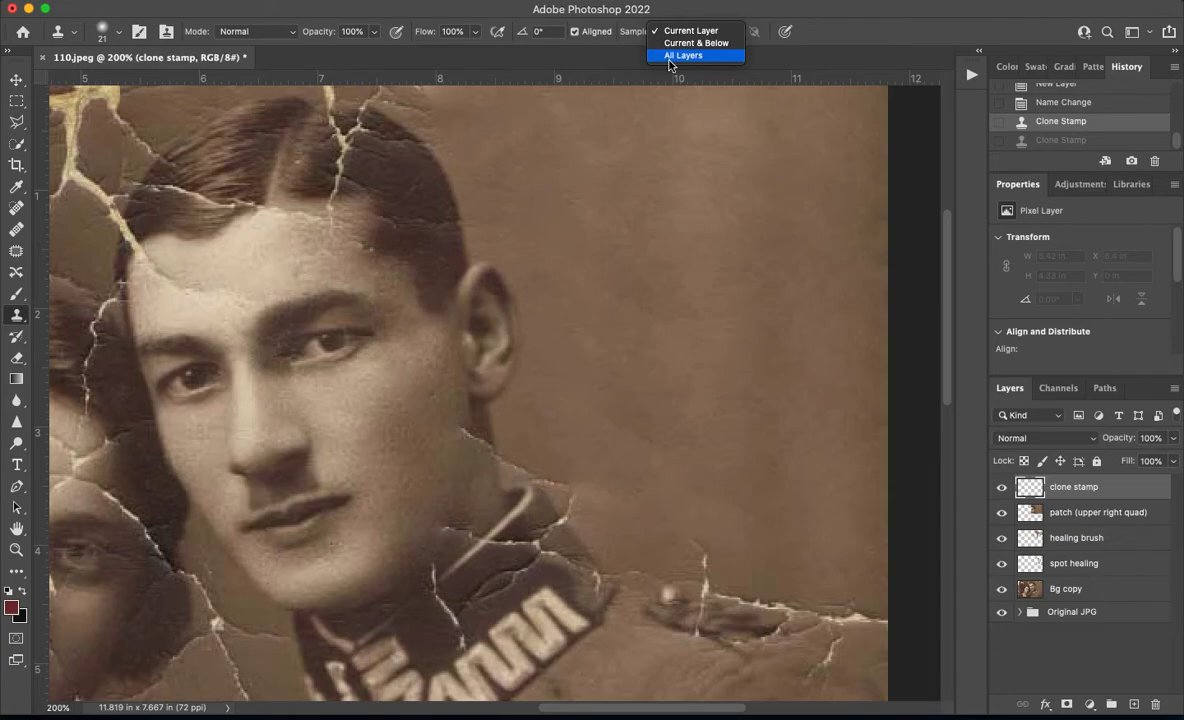
click(663, 57)
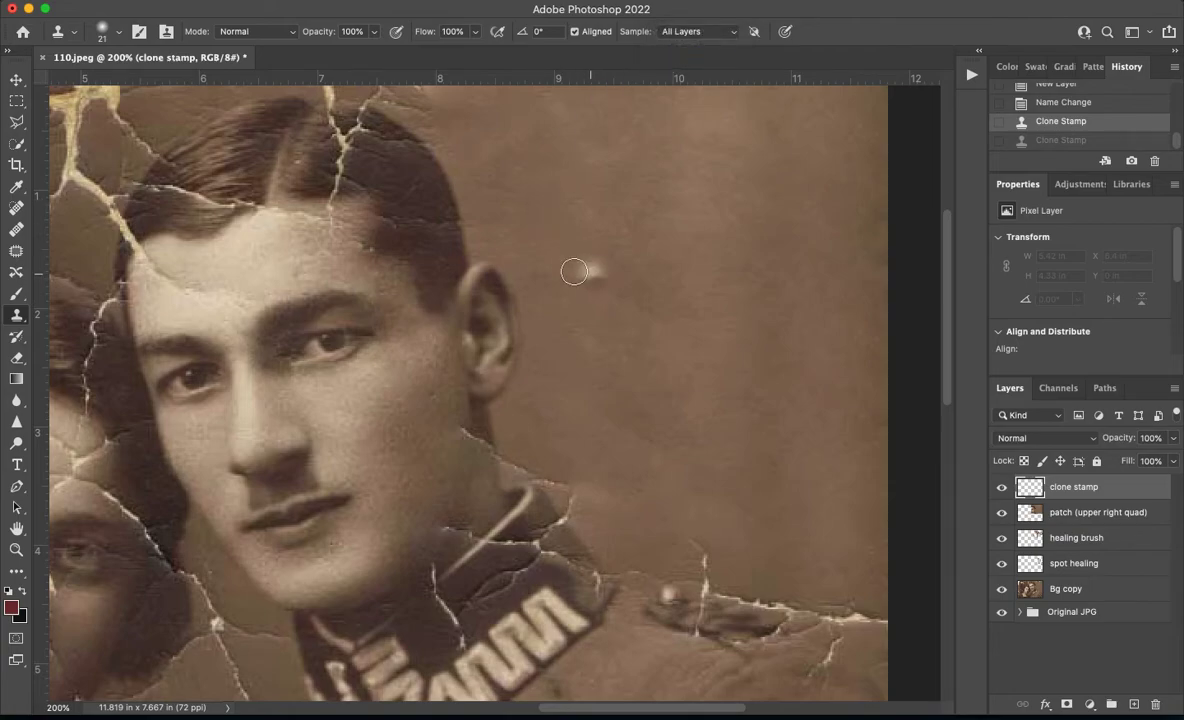
alt+click(334, 343)
mouse_move(734, 290)
mouse_down()
mouse_move(708, 282)
mouse_move(720, 278)
mouse_move(705, 262)
mouse_move(684, 296)
mouse_move(655, 218)
mouse_move(680, 330)
mouse_move(713, 357)
mouse_move(761, 264)
mouse_move(711, 394)
mouse_move(600, 320)
mouse_move(749, 233)
mouse_move(585, 300)
mouse_move(721, 280)
mouse_move(725, 237)
mouse_move(756, 394)
mouse_move(611, 373)
mouse_move(741, 350)
mouse_move(700, 191)
mouse_move(642, 224)
mouse_move(585, 228)
mouse_up()
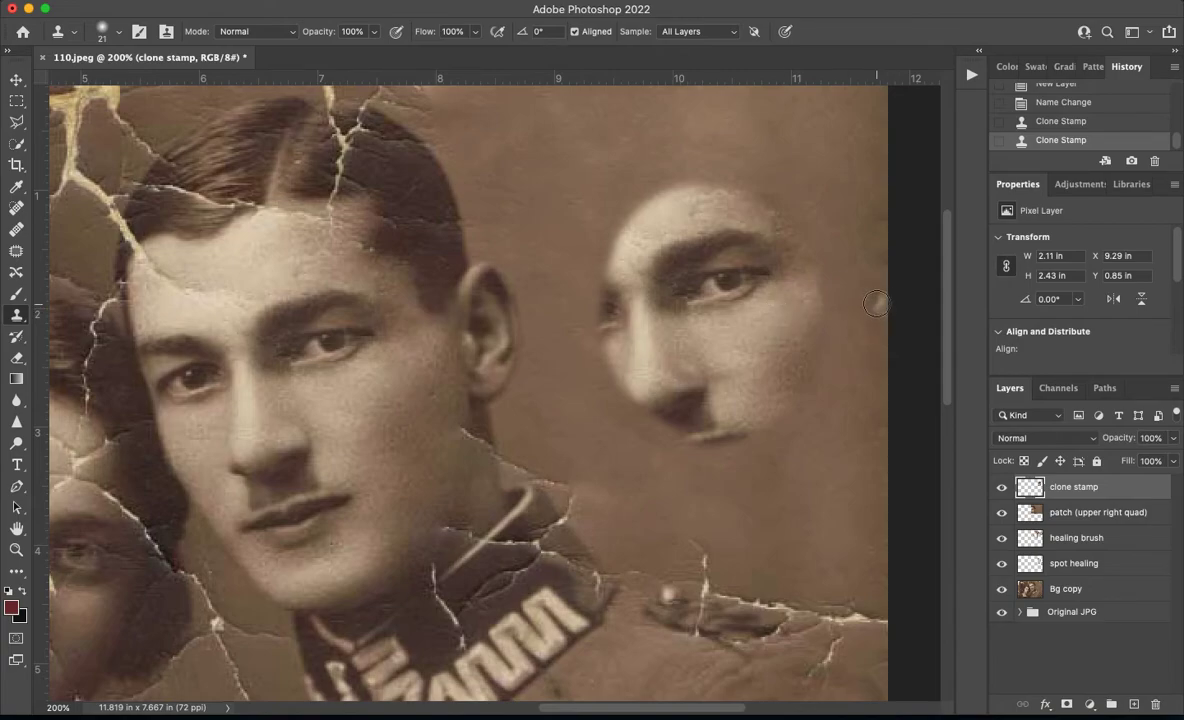
key(super+z)
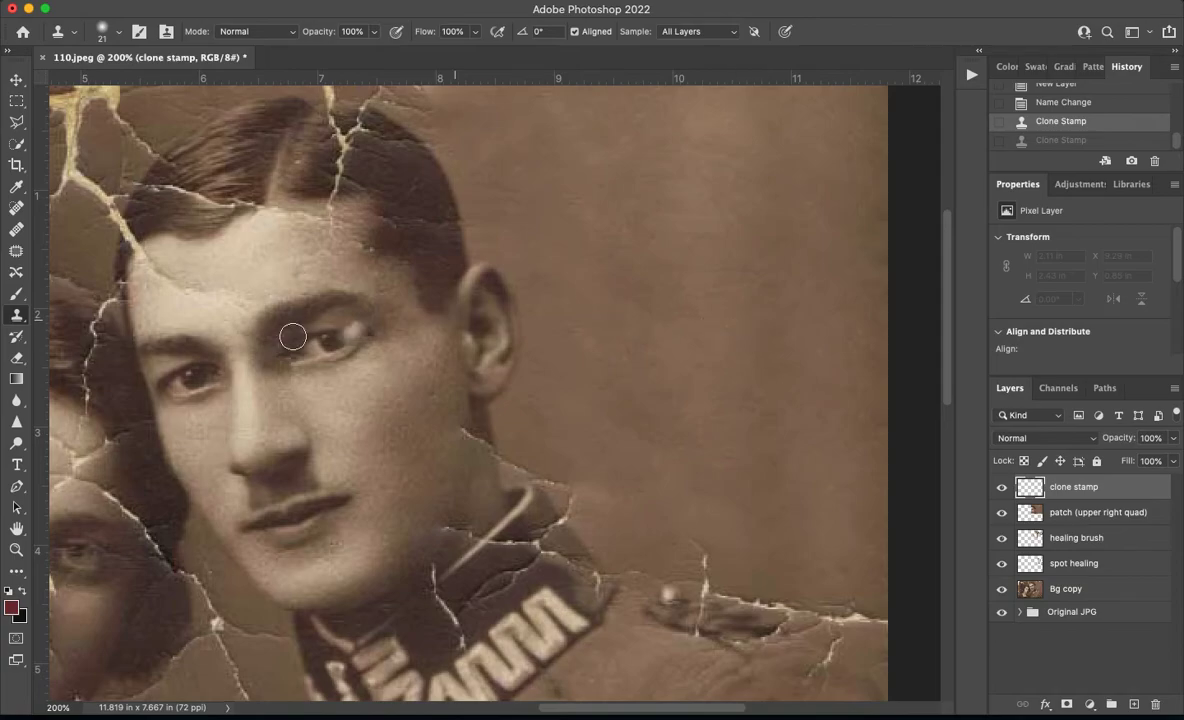
Set the Clone Stamp's opacity to 19% and keep its sampling on All Layers
scroll(351, 330, left, 5)
scroll(351, 330, down, 3)
drag(605, 254, 574, 220)
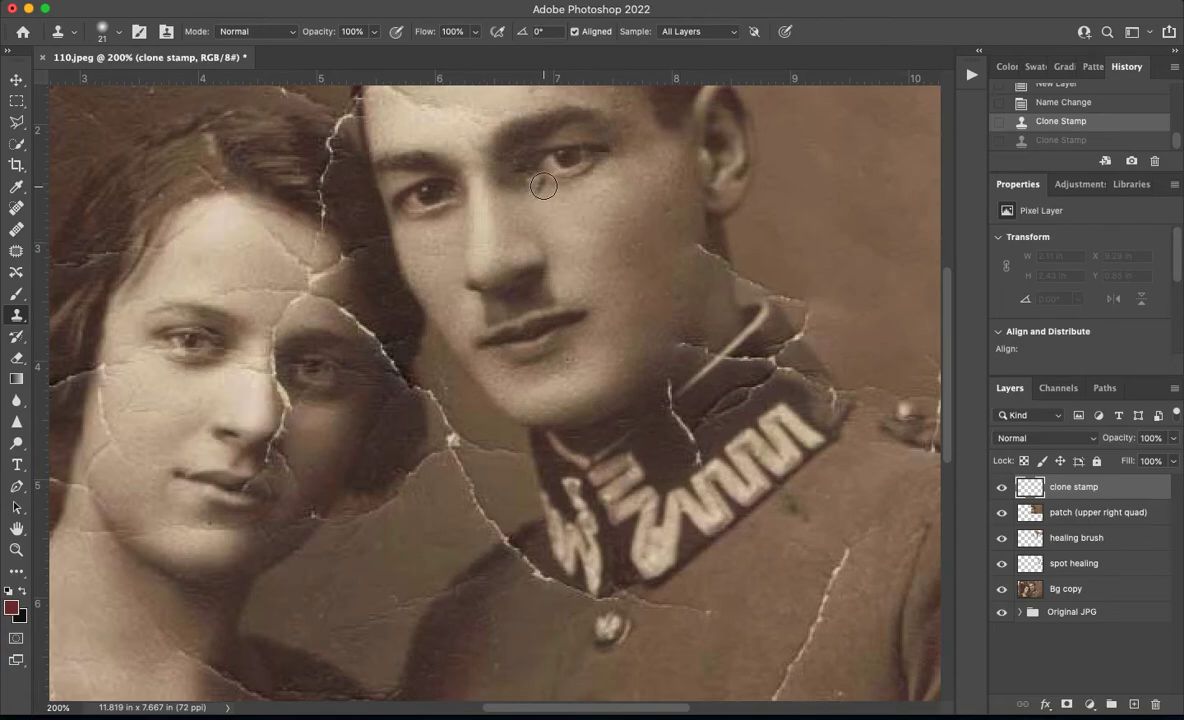
click(122, 37)
click(121, 37)
click(376, 32)
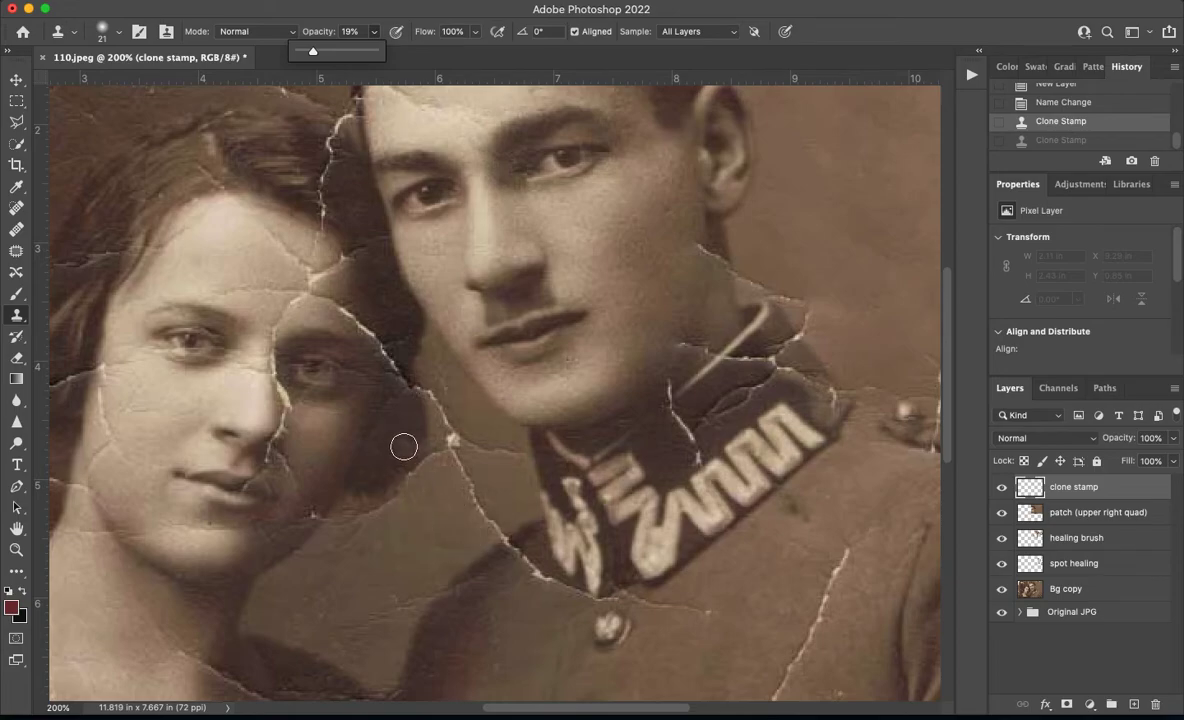
click(698, 31)
click(672, 33)
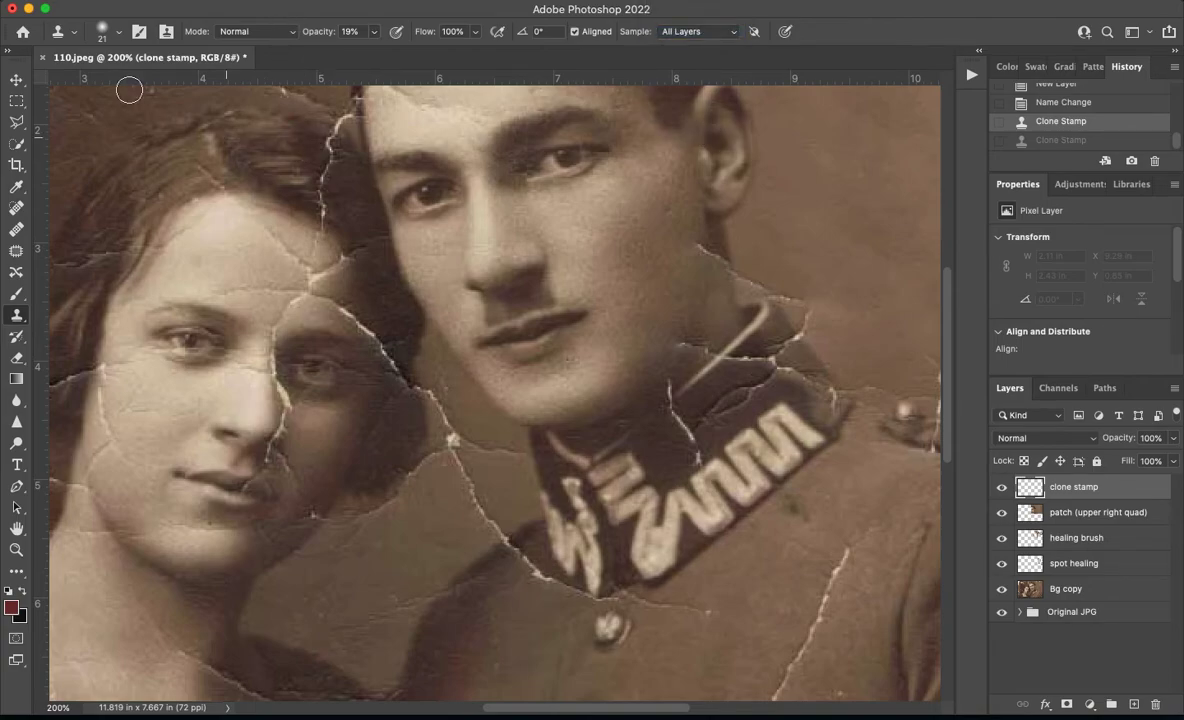
click(101, 33)
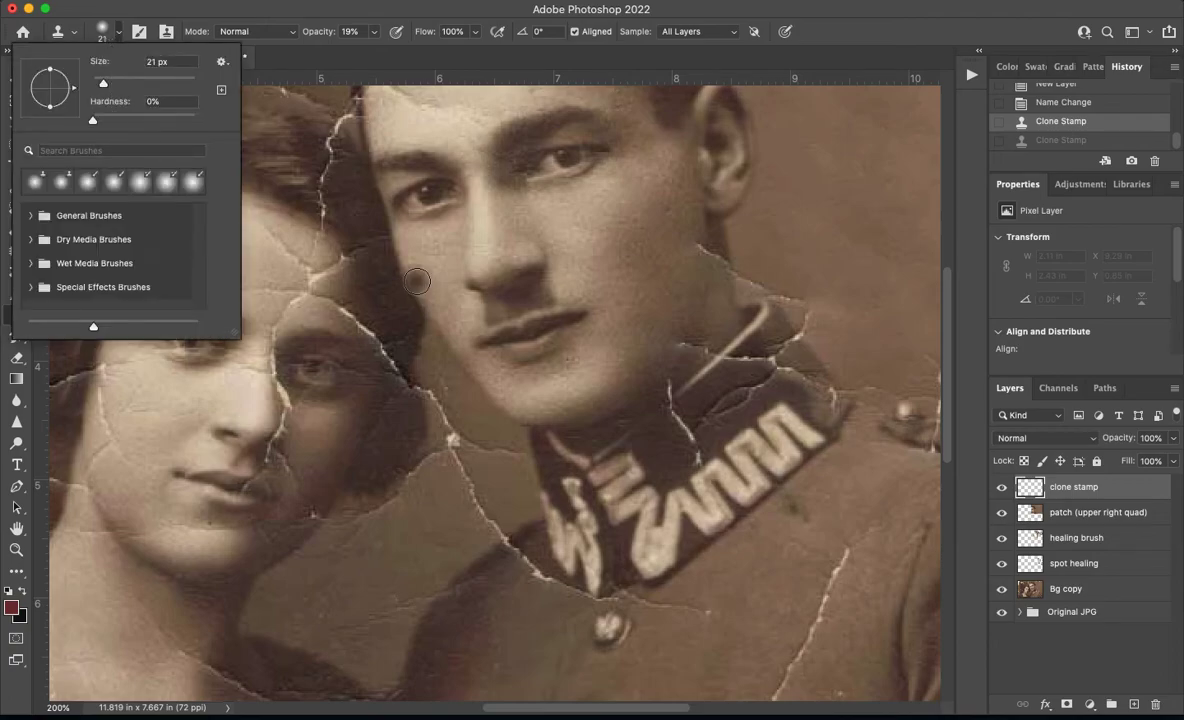
click(439, 224)
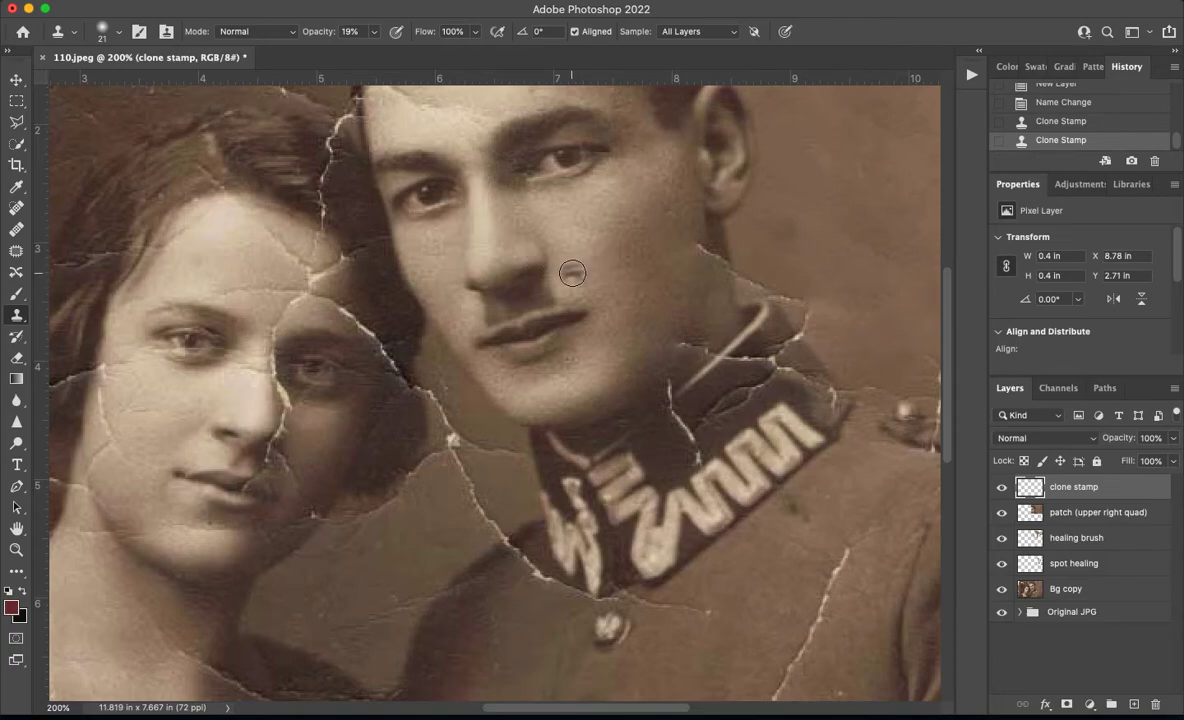
key(super+z)
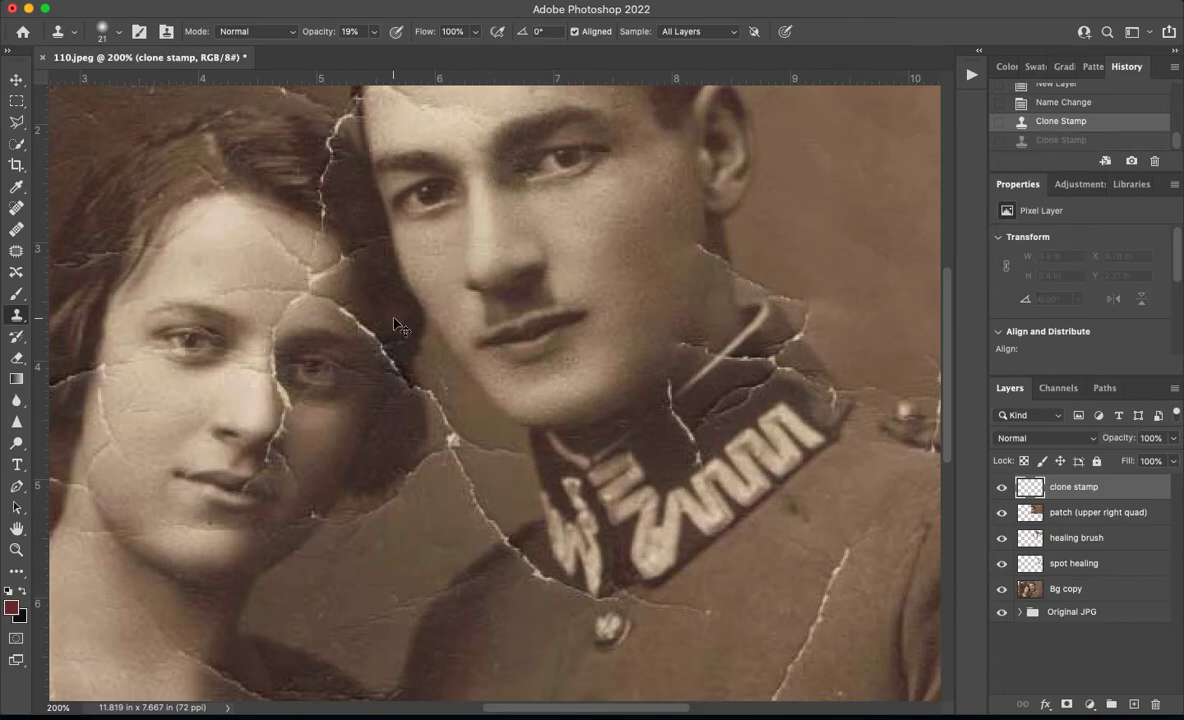
Reduce the clone brush to 8 px and clone skin over the crack running from between the woman's brows toward her forehead
key(super+equal)
drag(180, 256, 555, 275)
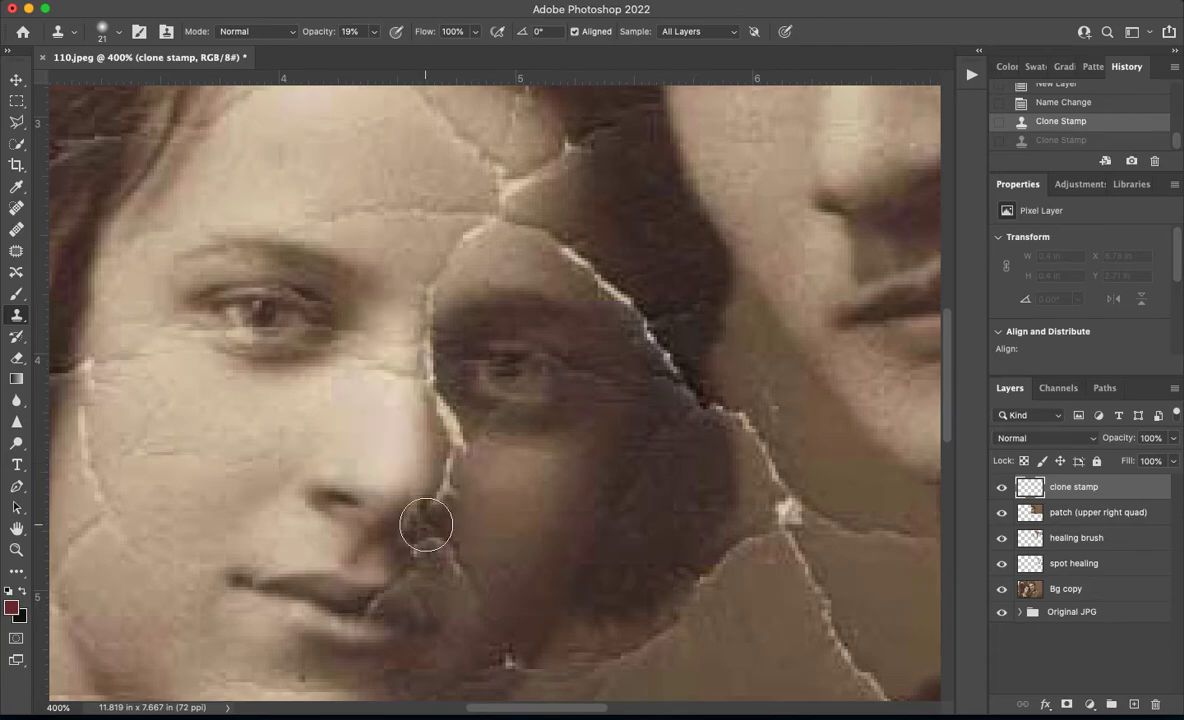
key(bracketleft)
key(bracketleft)
key(bracketleft)
key(bracketleft)
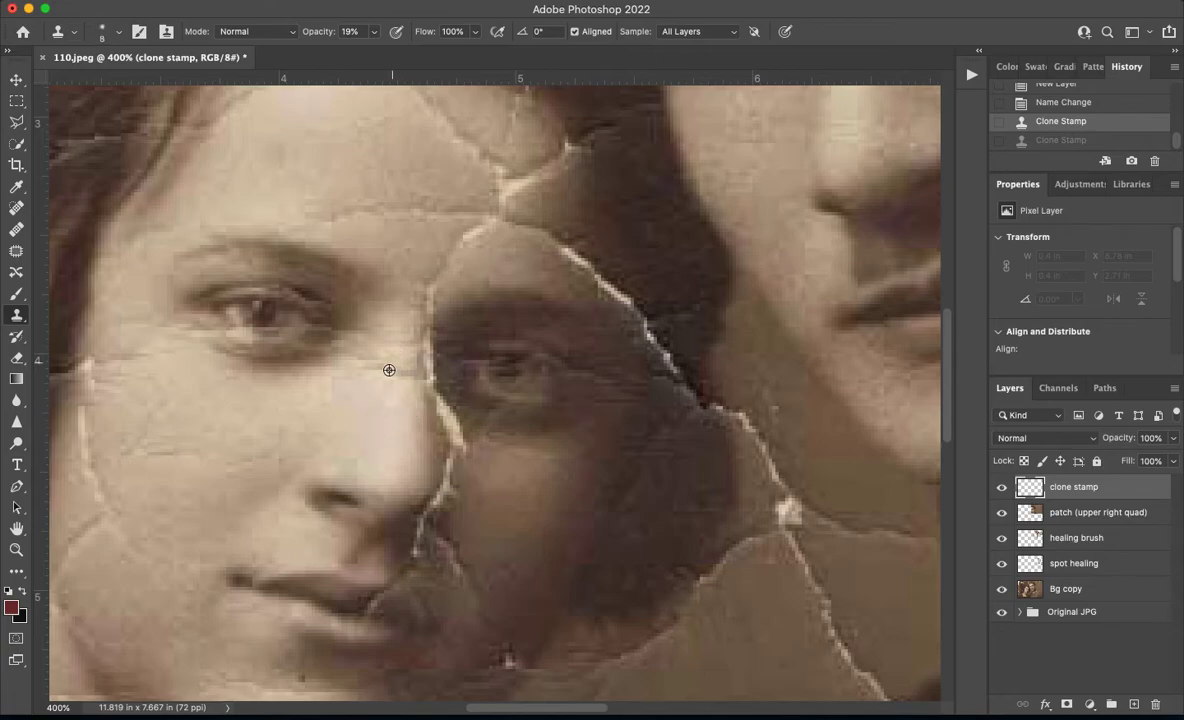
click(428, 290)
click(430, 288)
click(428, 305)
mouse_move(425, 300)
mouse_down()
mouse_move(452, 256)
mouse_move(488, 277)
mouse_up()
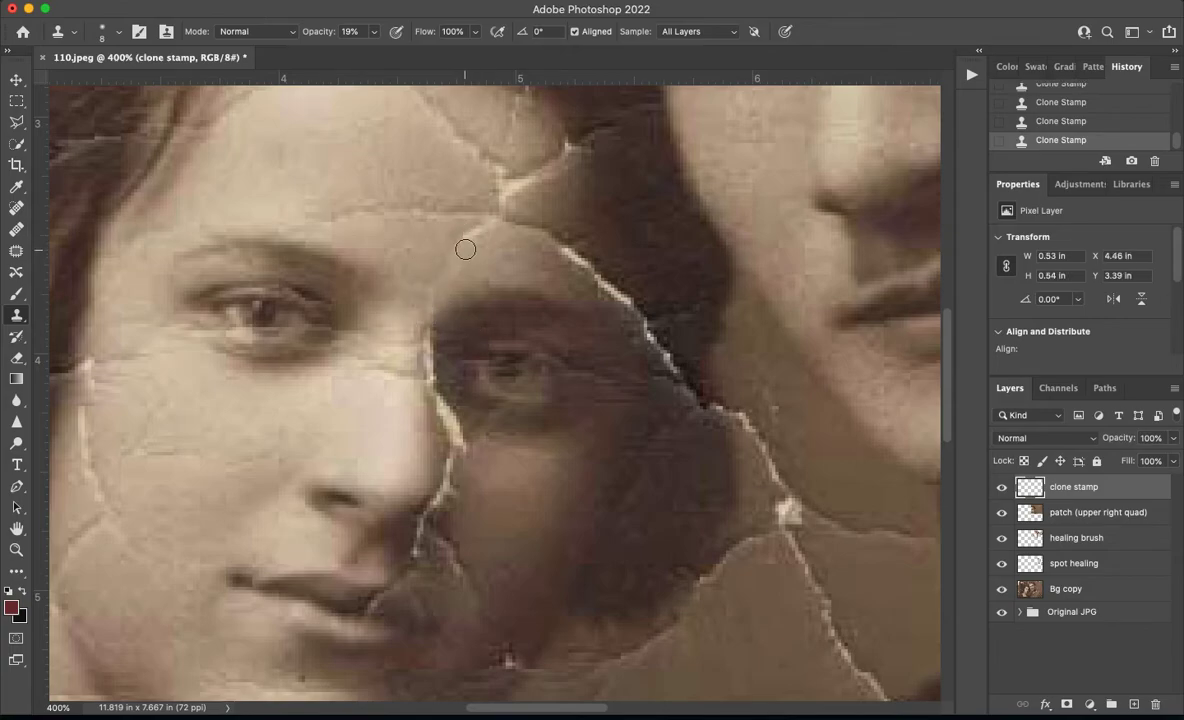
Clone nearby skin over the fine crack across the bridge of the woman's nose, extending to below her lit eye
click(420, 369)
mouse_move(420, 369)
mouse_down()
mouse_move(376, 365)
mouse_move(371, 391)
mouse_move(389, 405)
mouse_move(408, 397)
mouse_move(393, 366)
mouse_move(388, 416)
mouse_up()
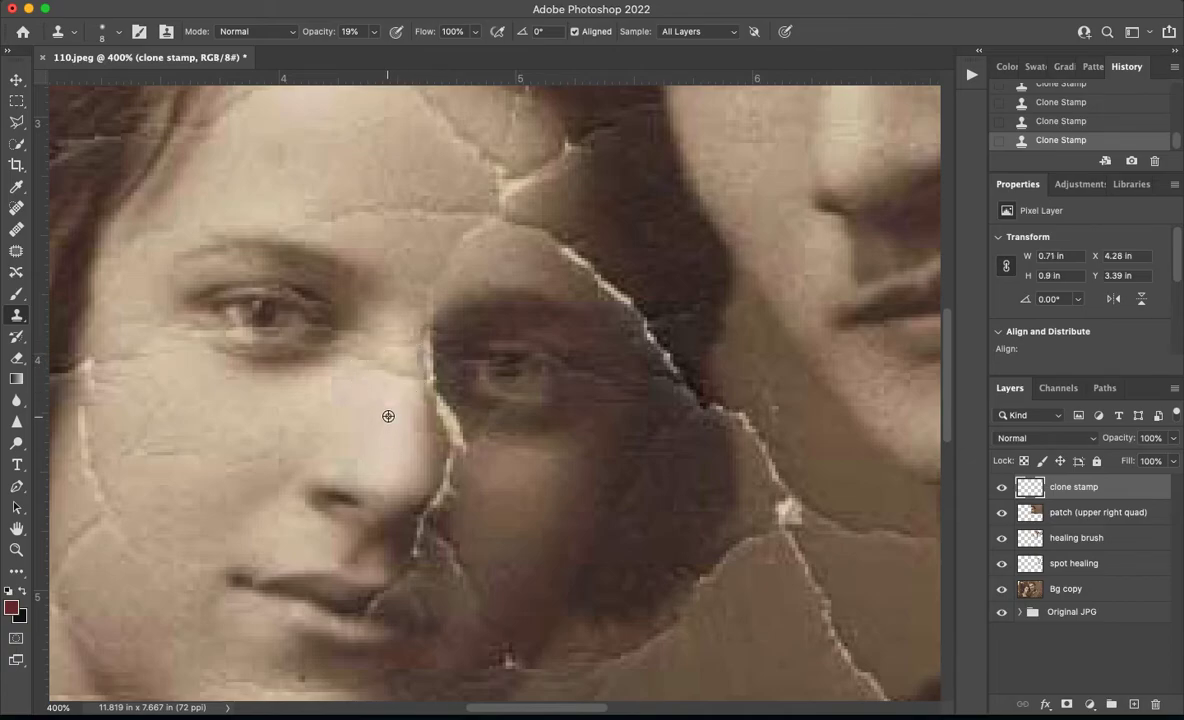
mouse_move(388, 369)
mouse_down()
mouse_move(417, 391)
mouse_move(435, 451)
mouse_move(420, 355)
mouse_up()
mouse_move(427, 307)
mouse_down()
mouse_move(453, 278)
mouse_move(432, 297)
mouse_move(401, 295)
mouse_up()
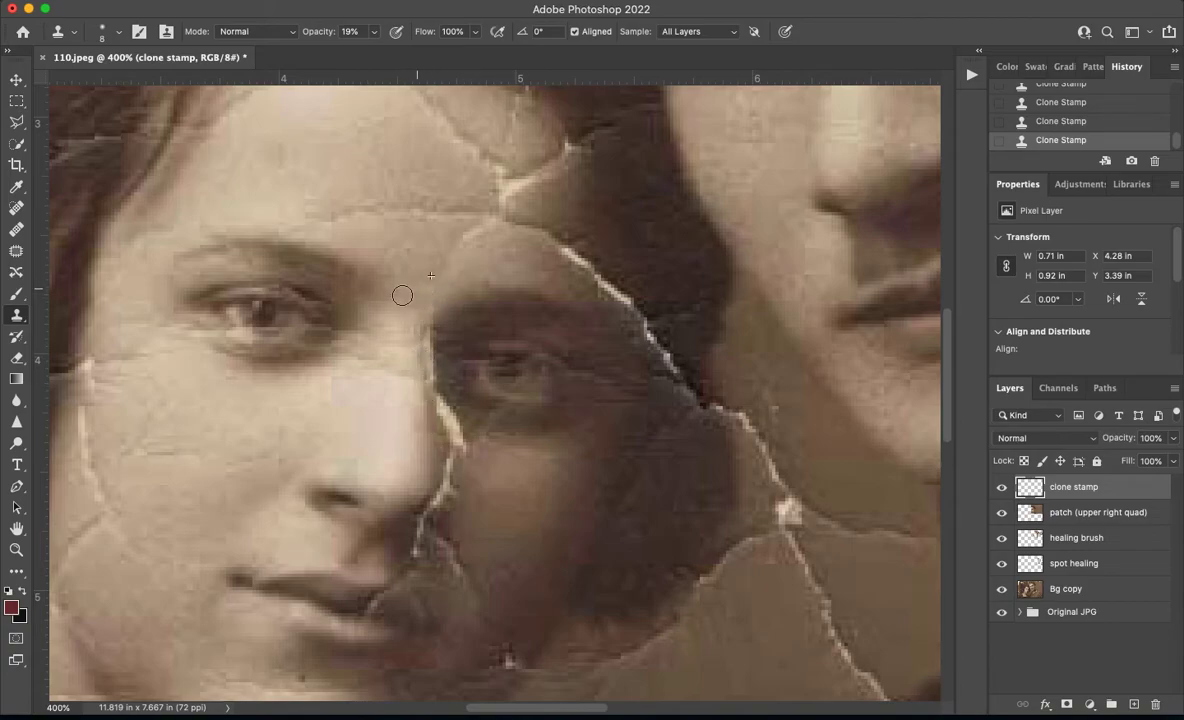
mouse_move(348, 262)
mouse_down()
mouse_move(388, 270)
mouse_move(403, 428)
mouse_move(385, 349)
mouse_move(307, 335)
mouse_move(383, 362)
mouse_move(387, 332)
mouse_move(382, 394)
mouse_move(416, 384)
mouse_up()
mouse_move(395, 311)
mouse_down()
mouse_move(394, 437)
mouse_move(391, 342)
mouse_move(422, 256)
mouse_move(393, 319)
mouse_move(407, 313)
mouse_move(396, 363)
mouse_move(392, 306)
mouse_move(425, 389)
mouse_move(404, 397)
mouse_move(399, 282)
mouse_move(424, 227)
mouse_move(412, 405)
mouse_up()
mouse_move(399, 341)
mouse_down()
mouse_move(419, 276)
mouse_move(472, 248)
mouse_move(505, 270)
mouse_move(450, 268)
mouse_move(411, 318)
mouse_up()
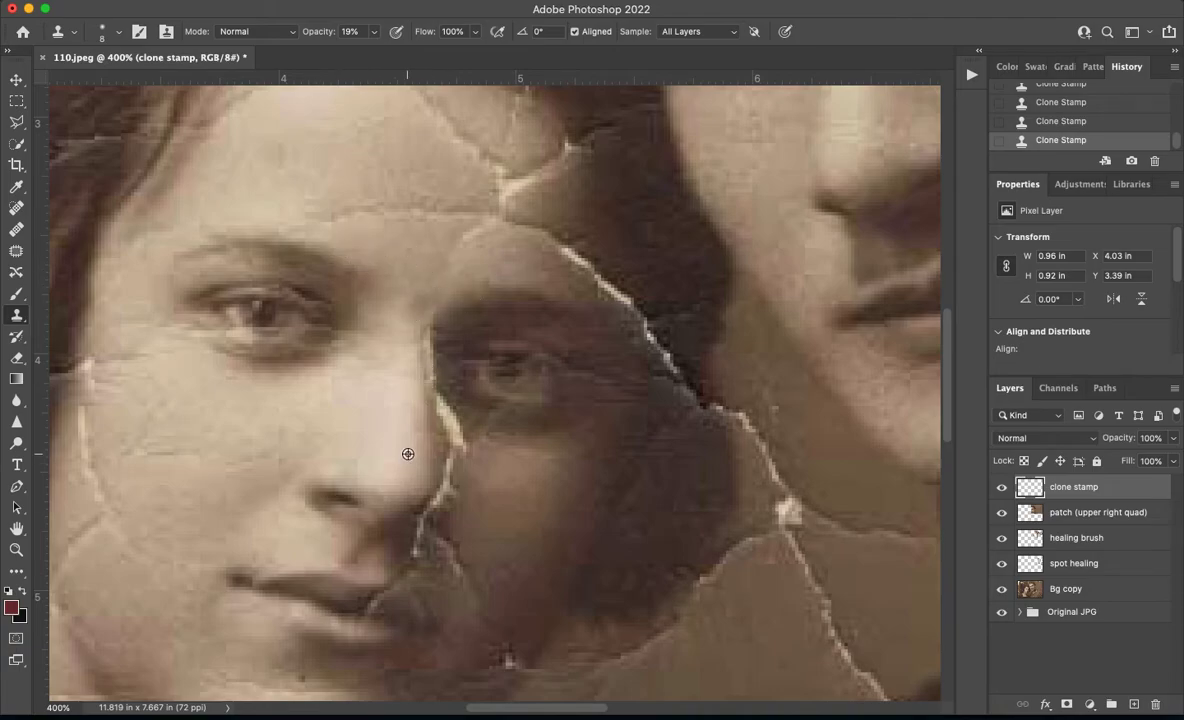
drag(403, 366, 343, 338)
mouse_move(311, 348)
mouse_down()
mouse_move(284, 328)
mouse_move(295, 371)
mouse_up()
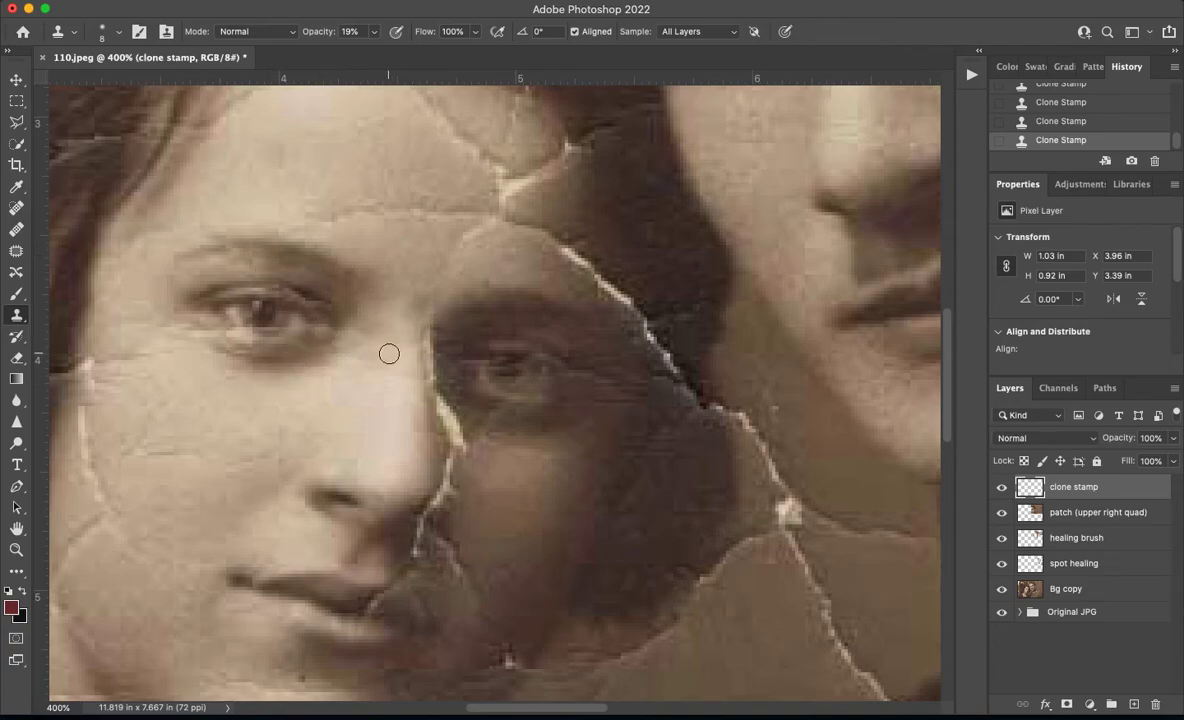
Compare the woman's face before and after cloning by undoing and redoing two strokes and toggling the clone stamp layer's visibility
key(super+z)
key(super+z)
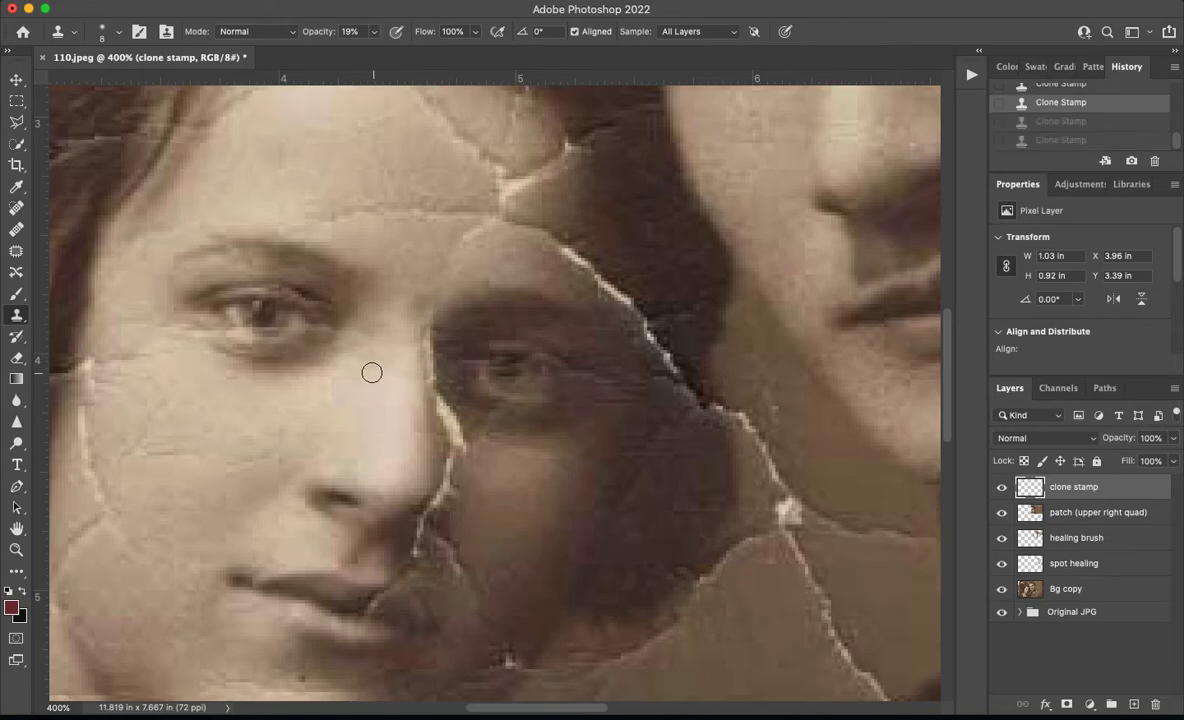
key(super+shift+z)
key(super+shift+z)
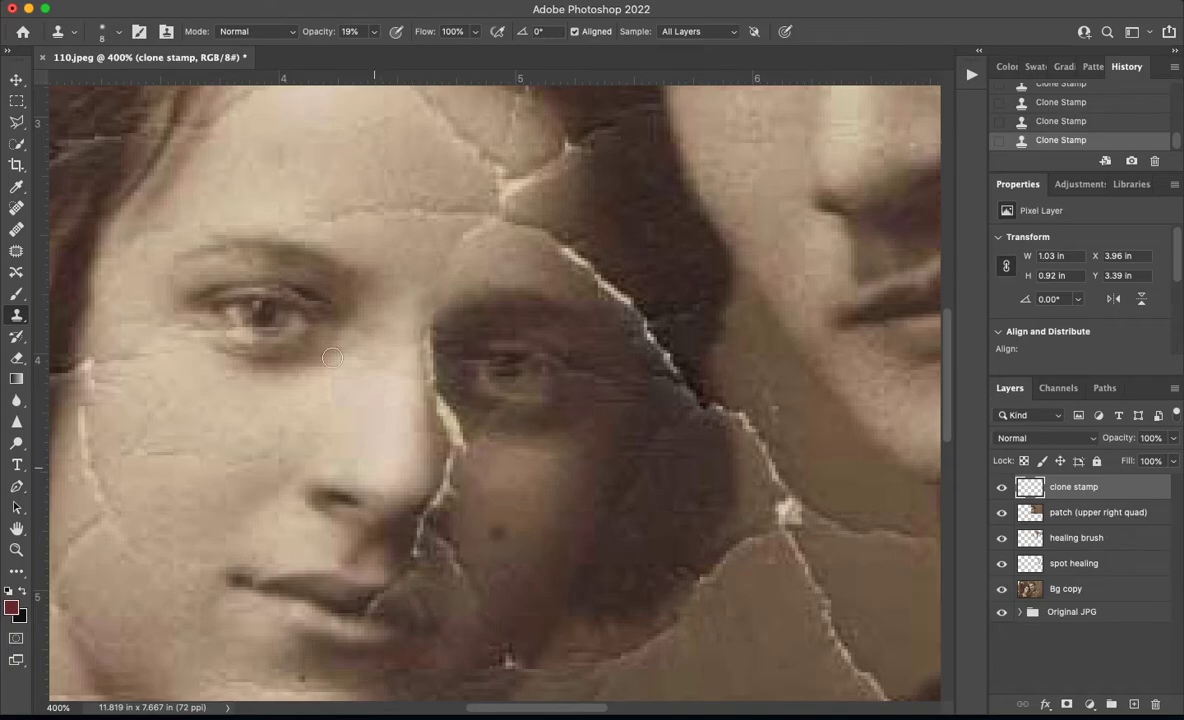
click(1001, 488)
click(1001, 488)
click(1001, 490)
click(1001, 490)
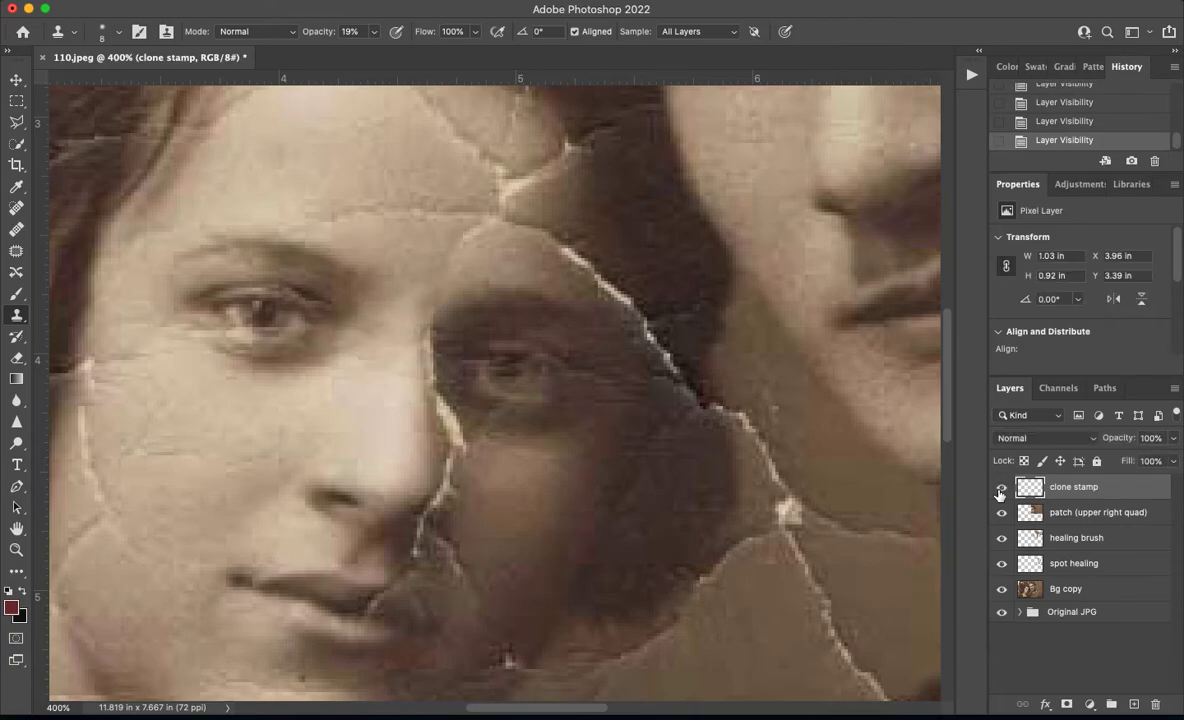
click(1003, 488)
click(1003, 488)
Blend the remaining marks on the woman's upper nose and at the inner corner of her lit eye with cloned skin
click(350, 363)
click(365, 365)
click(400, 365)
click(412, 380)
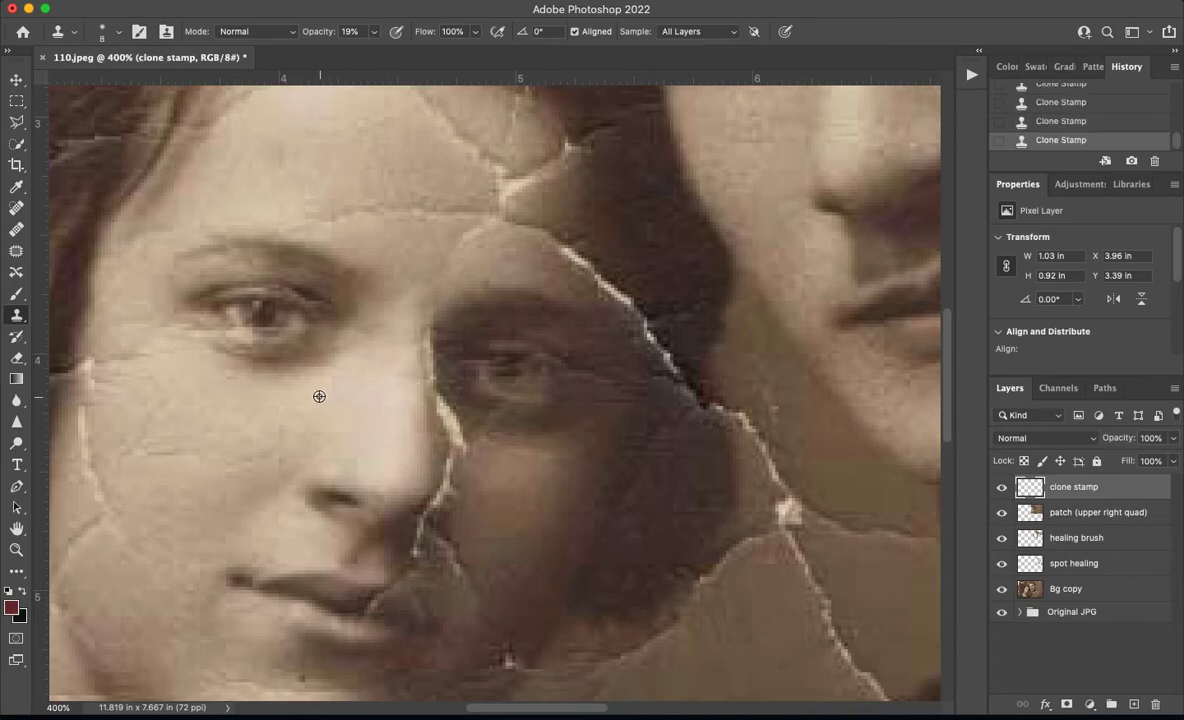
mouse_move(333, 312)
mouse_down()
mouse_move(375, 303)
mouse_move(321, 357)
mouse_move(337, 366)
mouse_move(349, 331)
mouse_up()
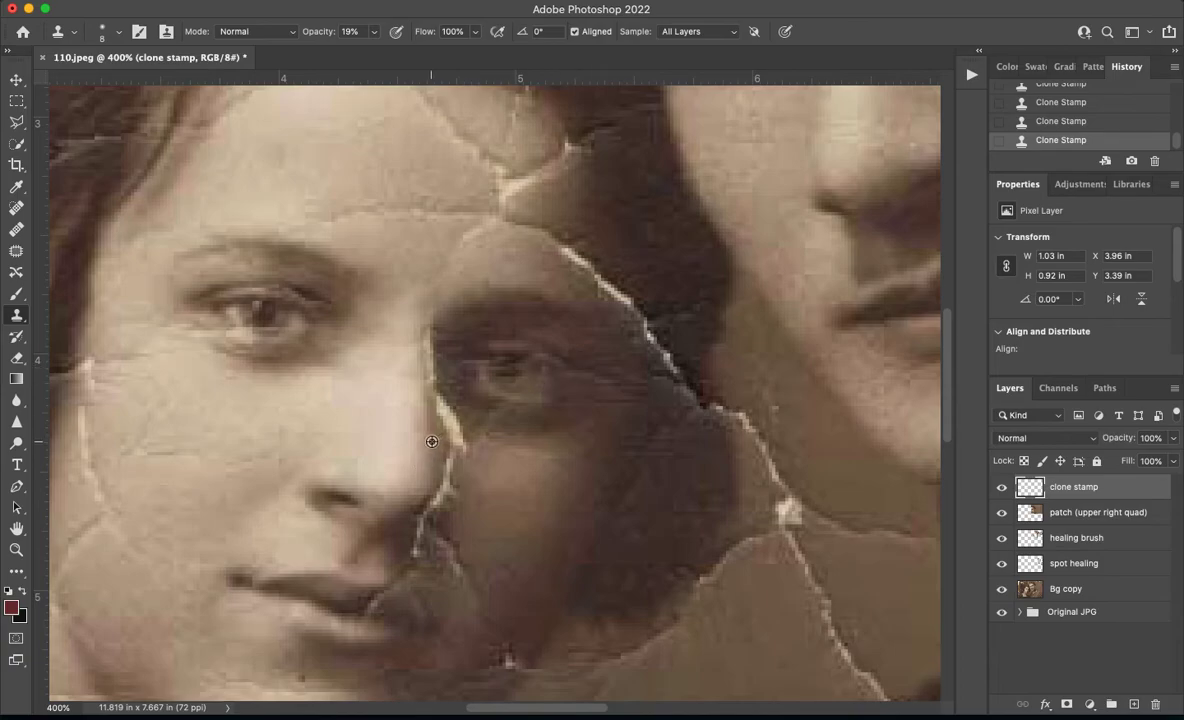
Clone over the crack along the upper side of the woman's nose, using nearby dark tones beside her shadowed eye
mouse_move(427, 395)
mouse_down()
mouse_move(455, 332)
mouse_move(437, 344)
mouse_move(443, 330)
mouse_move(446, 369)
mouse_move(460, 362)
mouse_move(473, 316)
mouse_move(429, 343)
mouse_move(442, 318)
mouse_move(475, 343)
mouse_move(443, 394)
mouse_move(462, 382)
mouse_move(435, 379)
mouse_move(443, 343)
mouse_move(477, 411)
mouse_move(504, 419)
mouse_move(455, 381)
mouse_move(452, 418)
mouse_move(454, 390)
mouse_move(454, 428)
mouse_up()
mouse_move(441, 384)
mouse_down()
mouse_move(449, 351)
mouse_move(474, 413)
mouse_move(421, 413)
mouse_move(454, 433)
mouse_up()
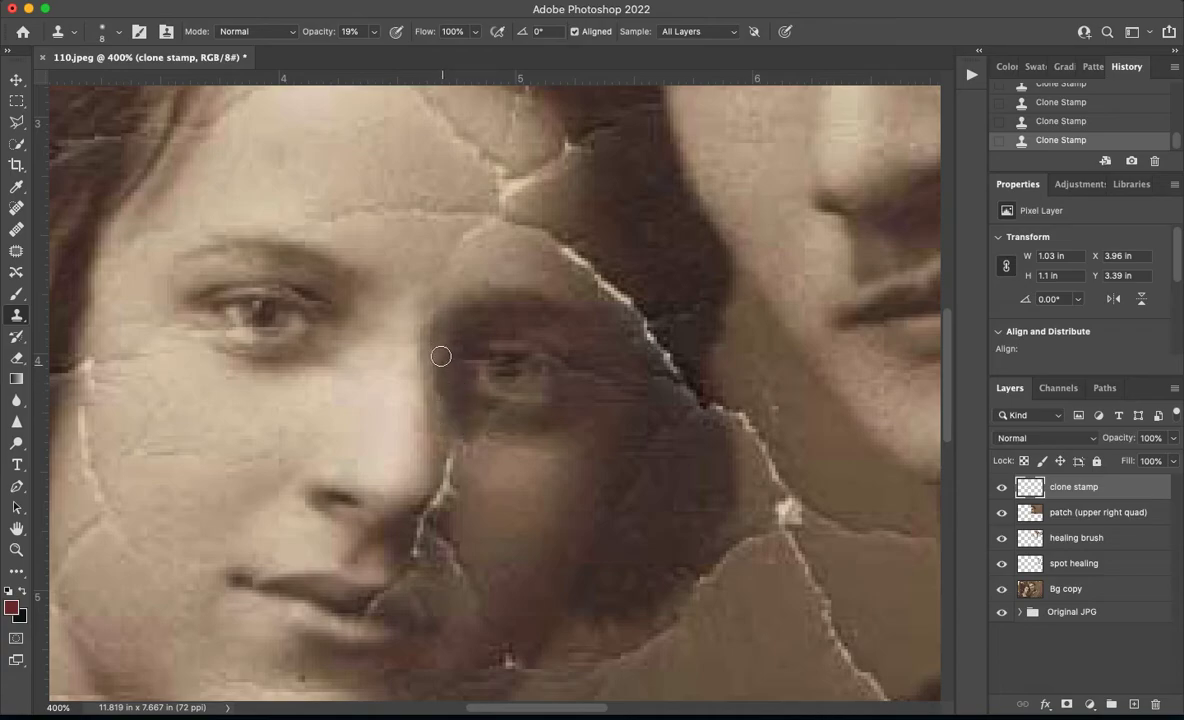
alt+click(478, 330)
mouse_move(460, 335)
mouse_down()
mouse_move(435, 358)
mouse_move(441, 389)
mouse_move(450, 375)
mouse_move(440, 415)
mouse_move(447, 397)
mouse_move(474, 413)
mouse_move(470, 336)
mouse_move(432, 372)
mouse_up()
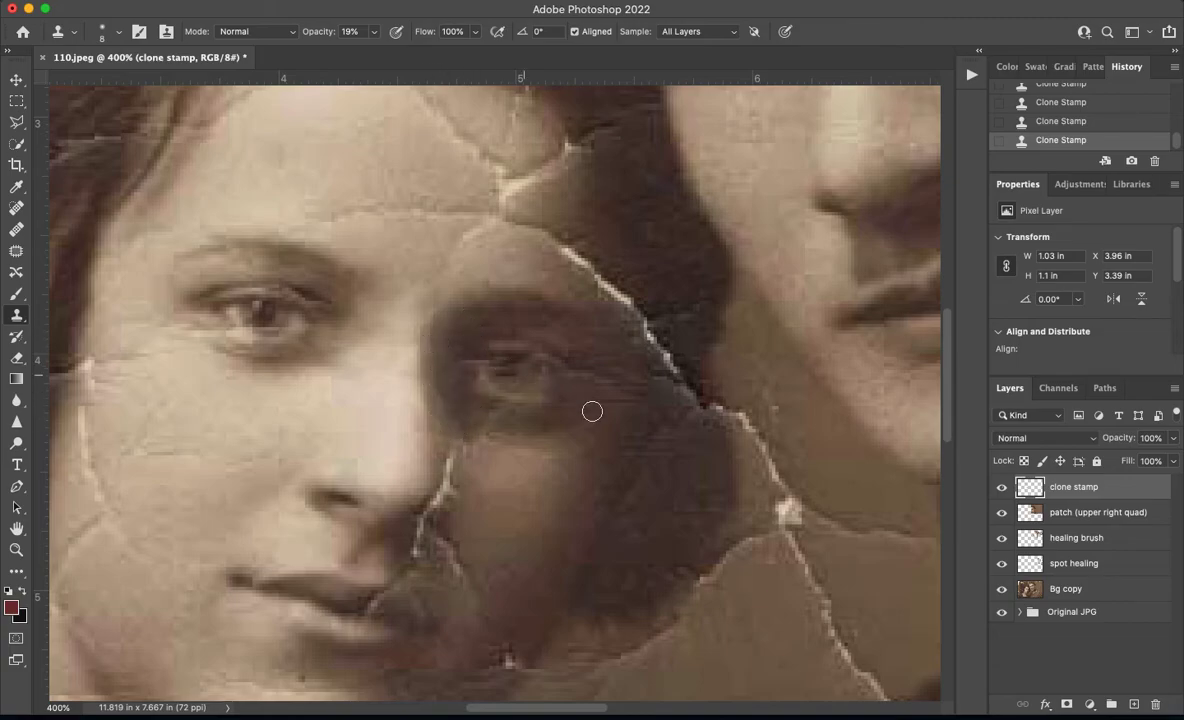
Clone nearby shadowed skin over the remaining marks around and below the woman's darker eye
alt+click(580, 456)
mouse_move(502, 428)
mouse_down()
mouse_move(570, 439)
mouse_move(498, 431)
mouse_move(490, 422)
mouse_move(507, 415)
mouse_move(492, 408)
mouse_move(510, 419)
mouse_move(516, 453)
mouse_move(626, 480)
mouse_move(517, 484)
mouse_move(544, 503)
mouse_up()
drag(521, 456, 597, 462)
Compare the whole photo with the clone stamp layer repeatedly hidden and shown
key(super+0)
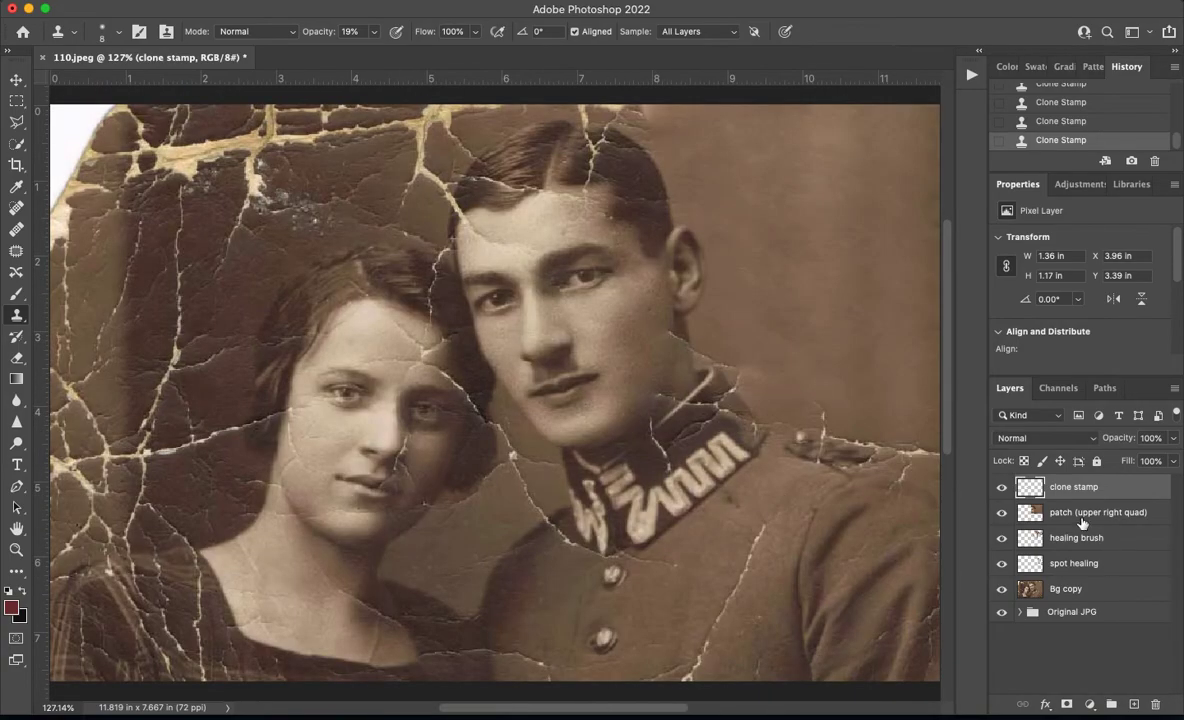
click(1002, 490)
click(1002, 490)
click(1002, 490)
click(1002, 490)
click(1002, 490)
click(1002, 490)
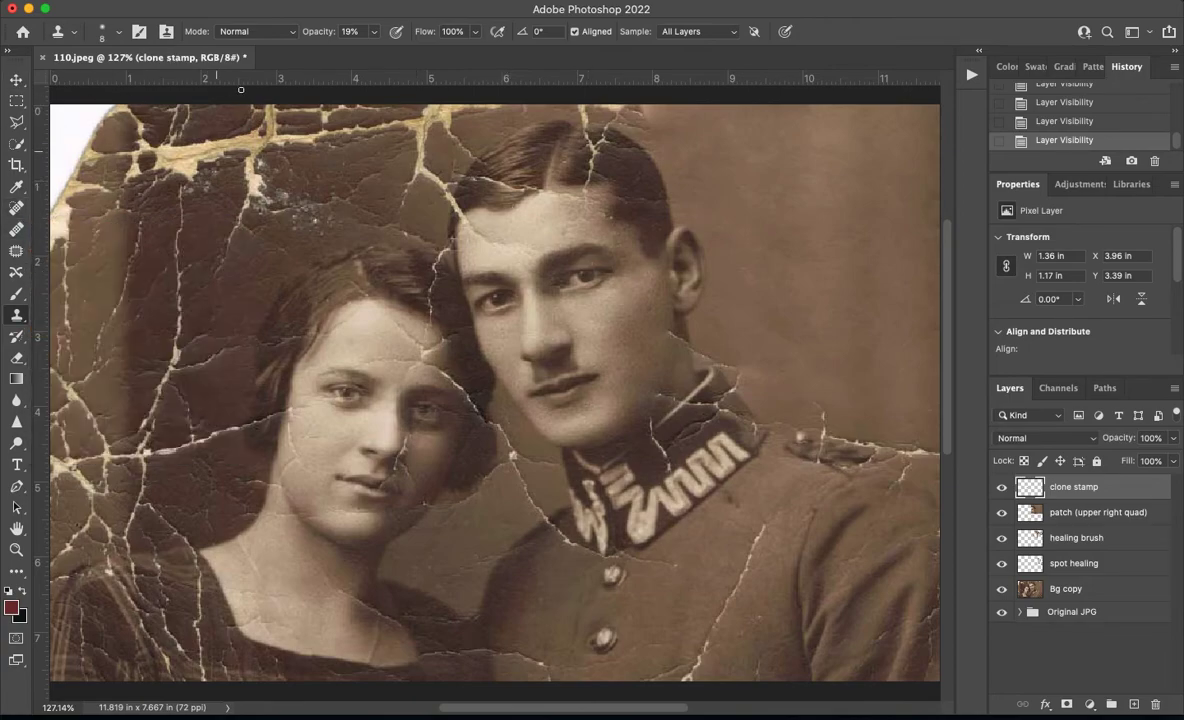
Select the torn upper-left corner of the photo with a polygonal lasso outline that includes some backdrop
drag(233, 251, 261, 284)
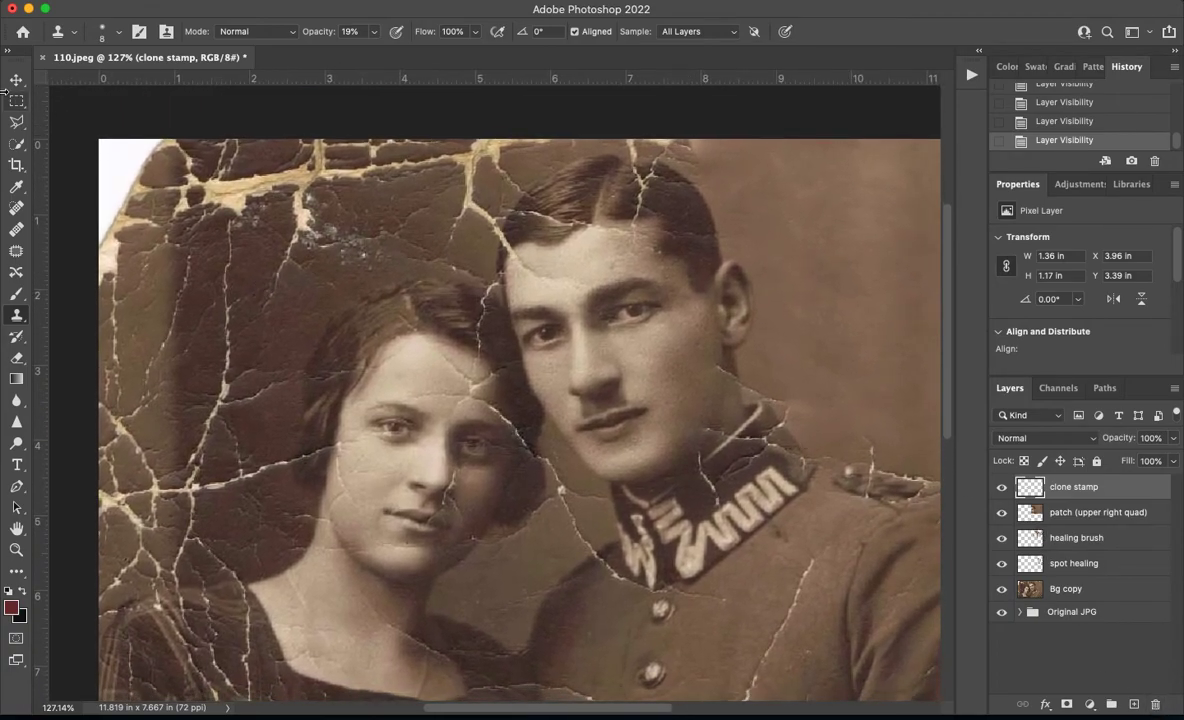
click(17, 122)
mouse_move(81, 118)
mouse_down()
mouse_move(82, 296)
mouse_move(135, 298)
mouse_move(205, 133)
mouse_up()
click(80, 116)
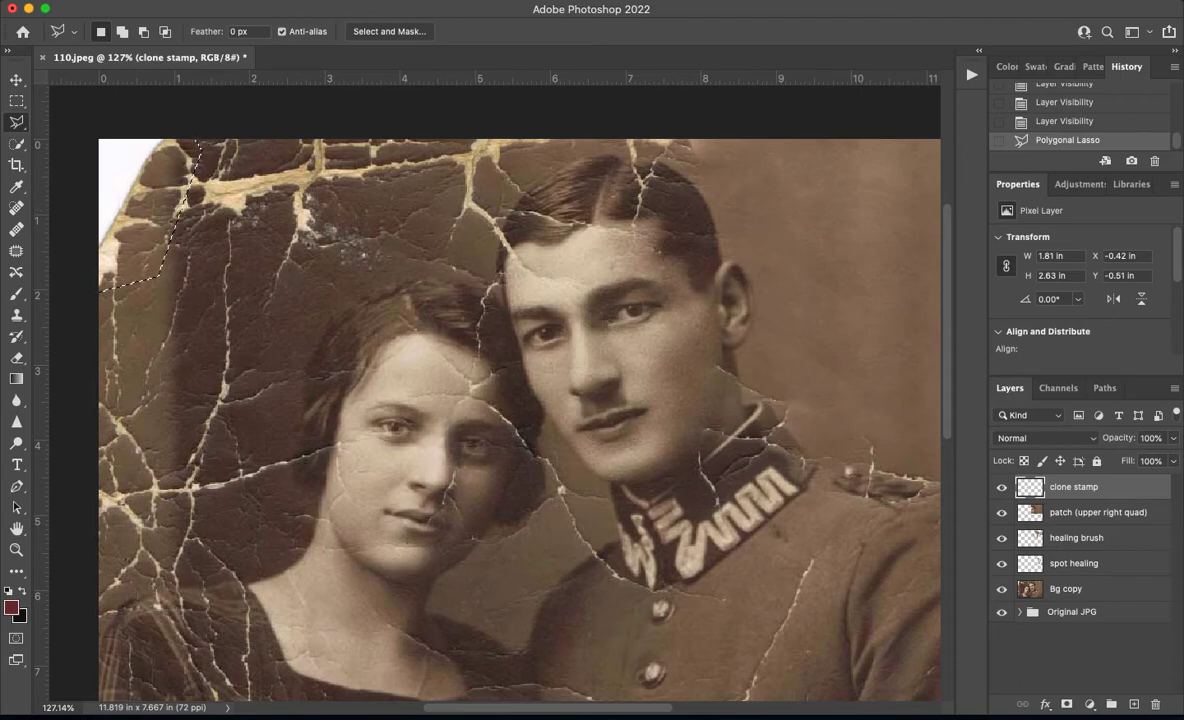
Try to apply Content-Aware Fill to the selected corner on the clone stamp layer
click(165, 0)
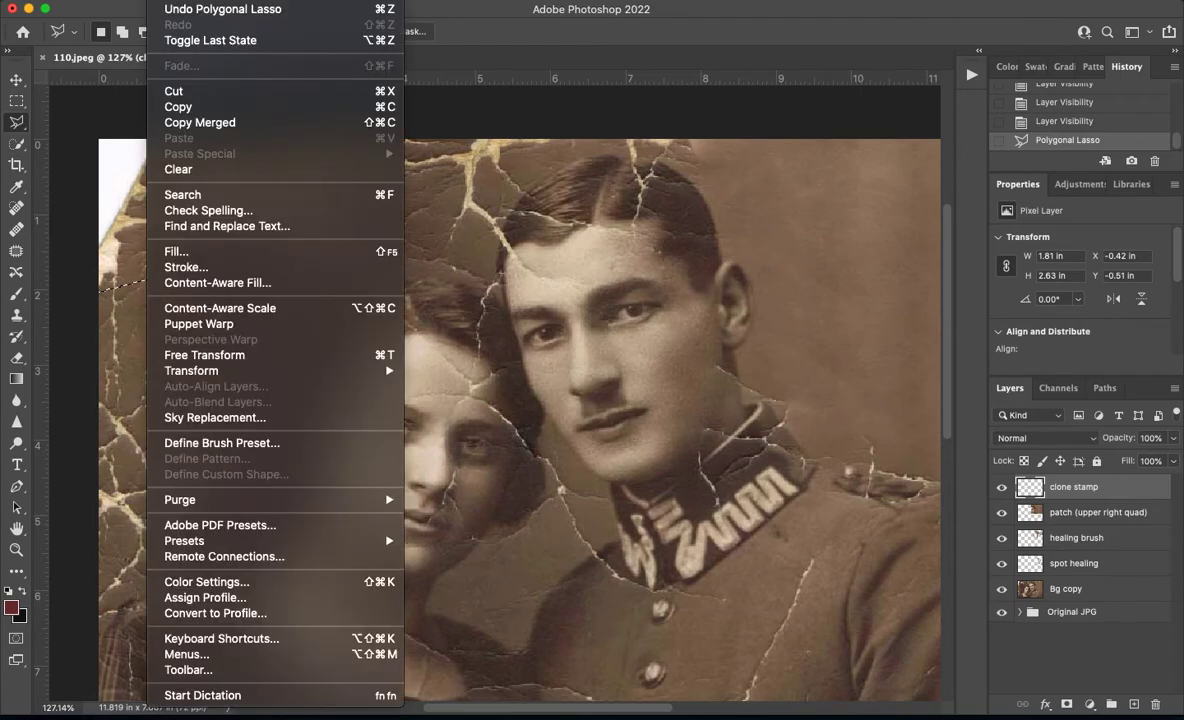
click(216, 283)
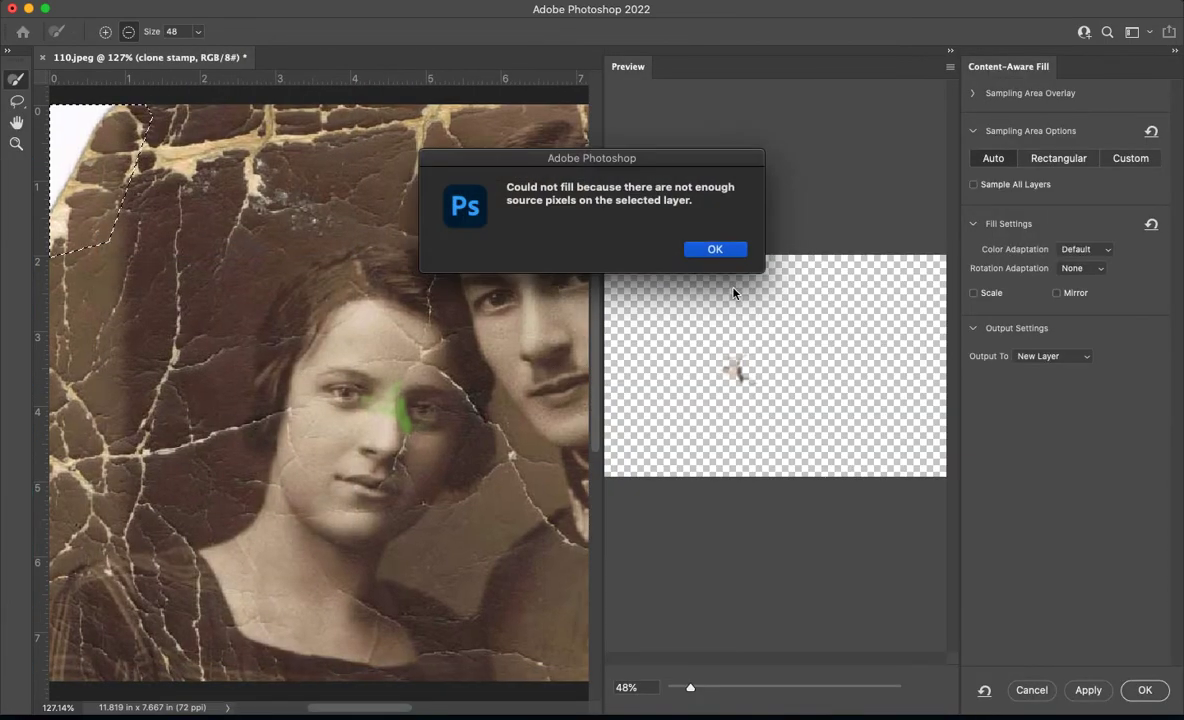
key(Return)
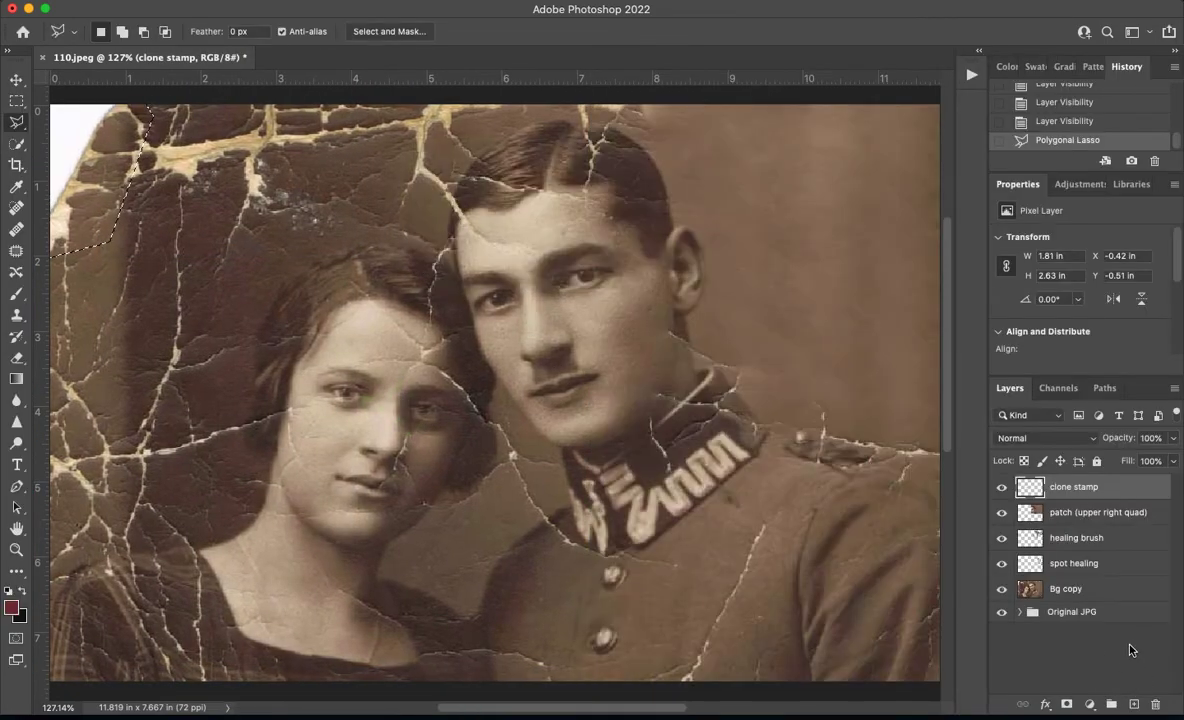
Start Content-Aware Fill on the Bg copy layer and exclude the couple and the woman's clothing from the sampling area
click(1087, 594)
click(165, 10)
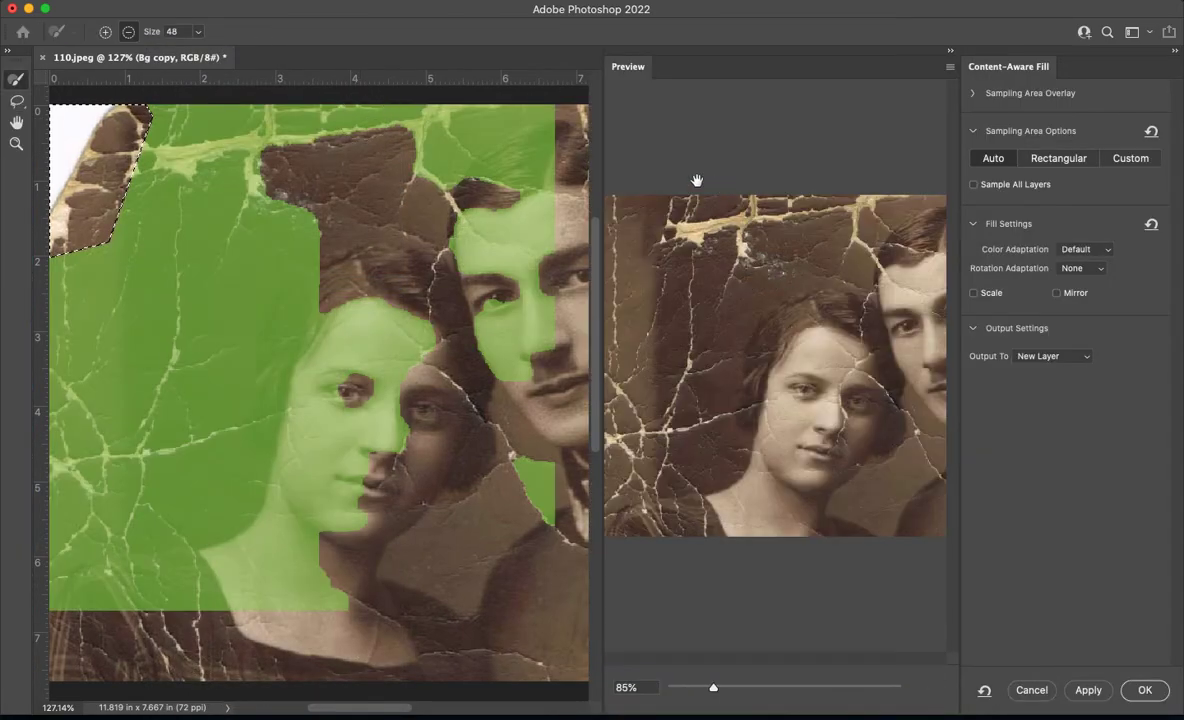
mouse_move(378, 351)
mouse_down()
mouse_move(407, 409)
mouse_move(306, 488)
mouse_move(342, 427)
mouse_move(284, 426)
mouse_move(272, 345)
mouse_move(316, 276)
mouse_move(306, 601)
mouse_move(334, 604)
mouse_move(329, 561)
mouse_move(505, 521)
mouse_move(545, 530)
mouse_move(548, 184)
mouse_move(559, 209)
mouse_move(477, 174)
mouse_move(557, 124)
mouse_move(495, 147)
mouse_move(470, 320)
mouse_up()
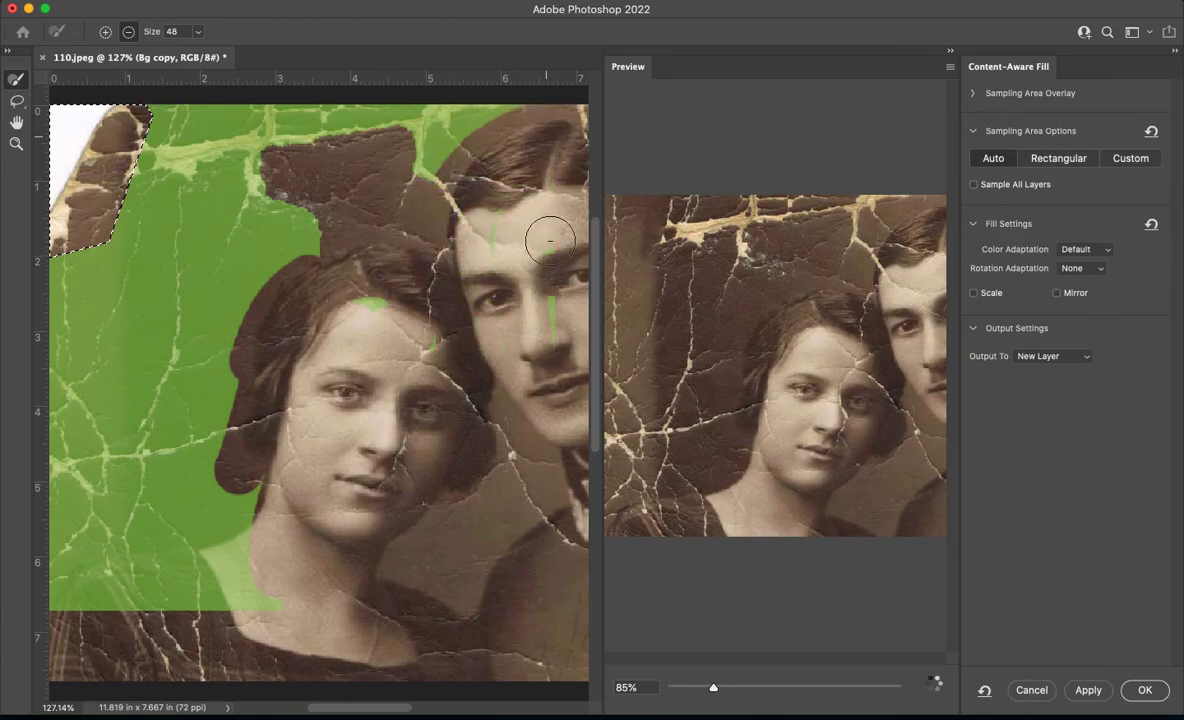
mouse_move(300, 210)
mouse_down()
mouse_move(205, 335)
mouse_move(259, 562)
mouse_move(70, 545)
mouse_move(296, 545)
mouse_up()
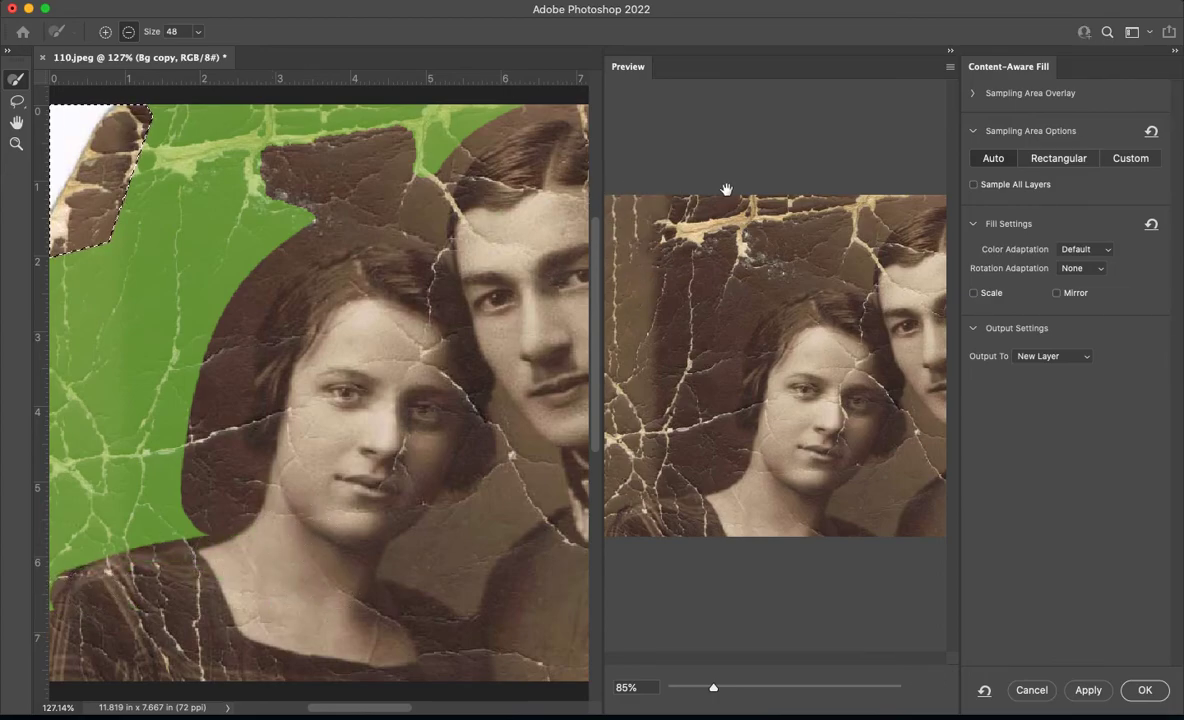
mouse_move(309, 475)
mouse_down()
mouse_move(120, 500)
mouse_move(55, 540)
mouse_up()
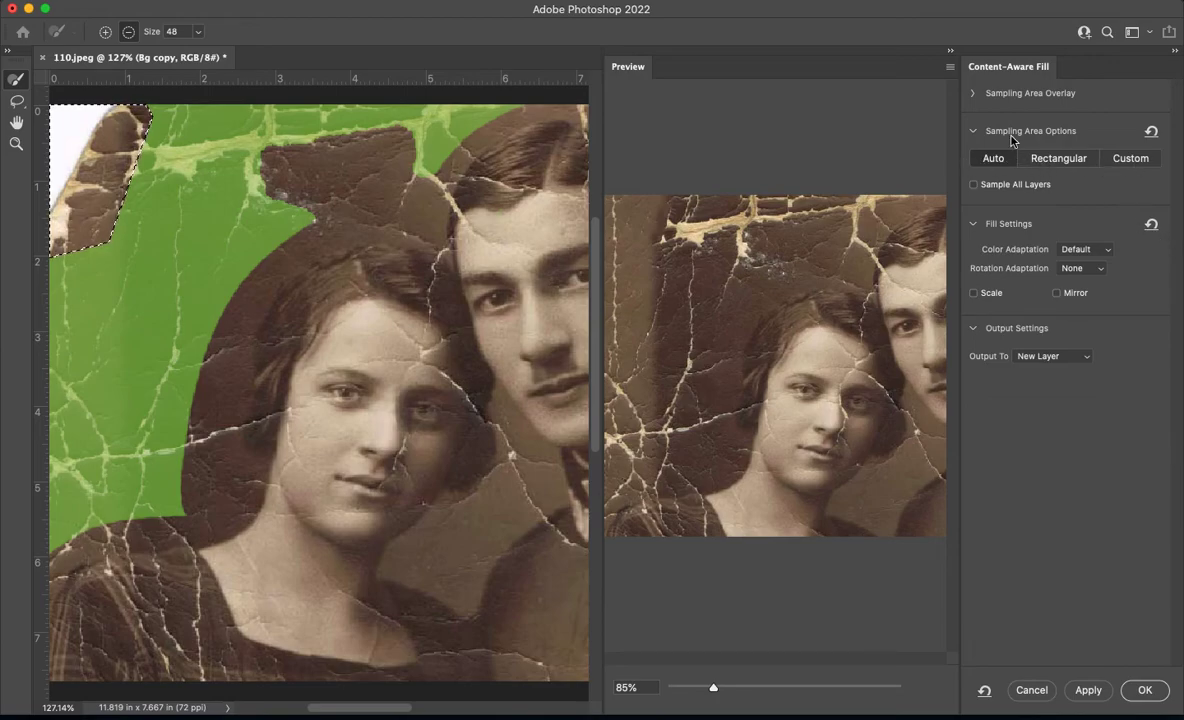
Fill the torn corner onto a new layer, using a custom sampling area painted over the backdrop beside the woman
click(1120, 160)
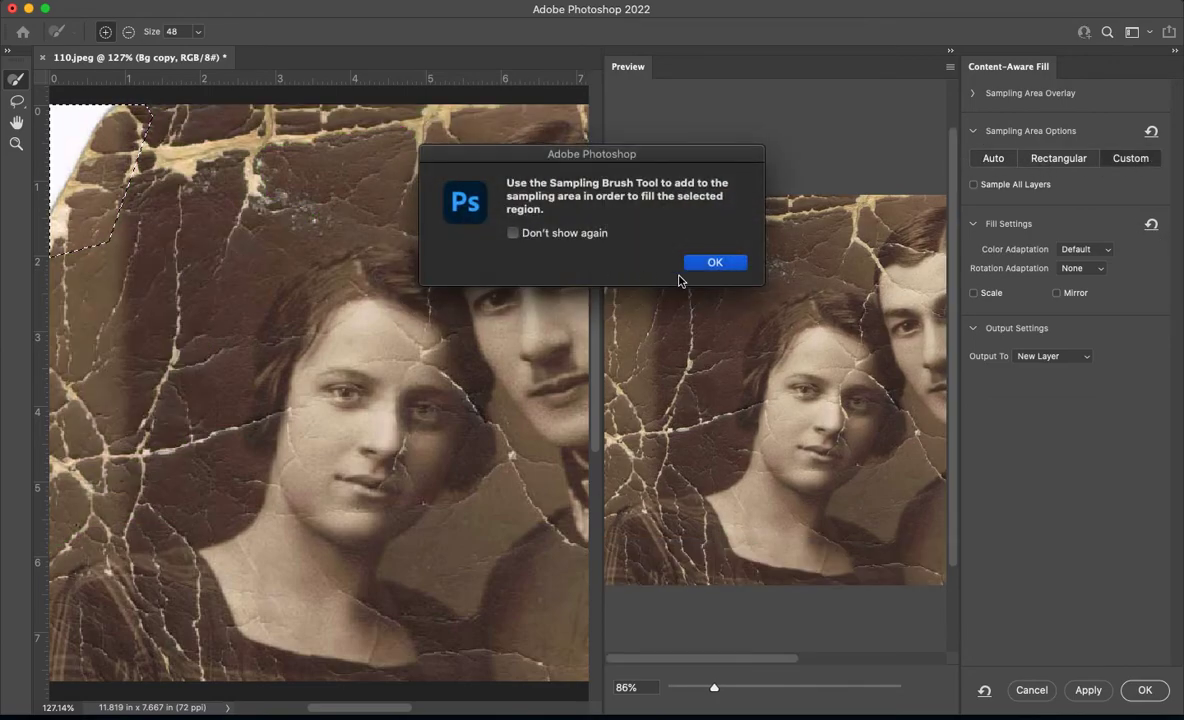
click(715, 260)
mouse_move(232, 108)
mouse_down()
mouse_move(198, 117)
mouse_move(176, 189)
mouse_move(135, 247)
mouse_move(179, 163)
mouse_move(47, 308)
mouse_move(67, 345)
mouse_move(166, 336)
mouse_move(91, 402)
mouse_move(103, 451)
mouse_move(166, 396)
mouse_move(257, 117)
mouse_move(173, 352)
mouse_move(172, 218)
mouse_move(196, 56)
mouse_move(305, 140)
mouse_move(228, 383)
mouse_move(133, 431)
mouse_move(1, 455)
mouse_up()
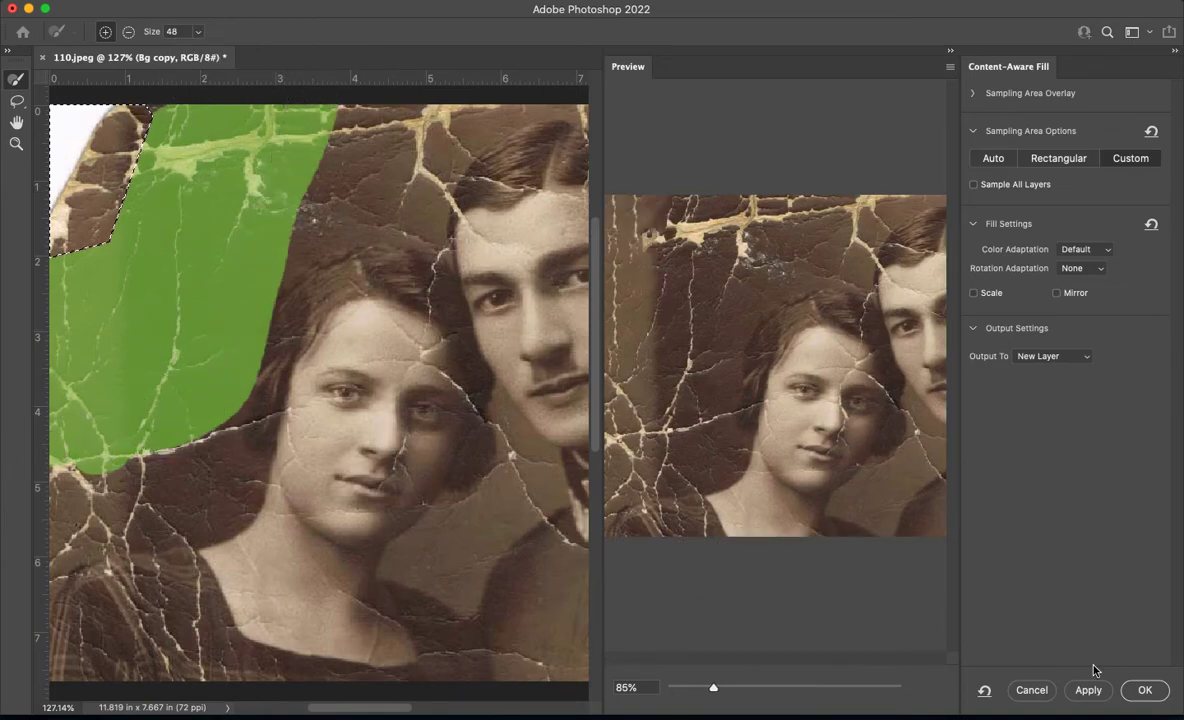
click(1148, 695)
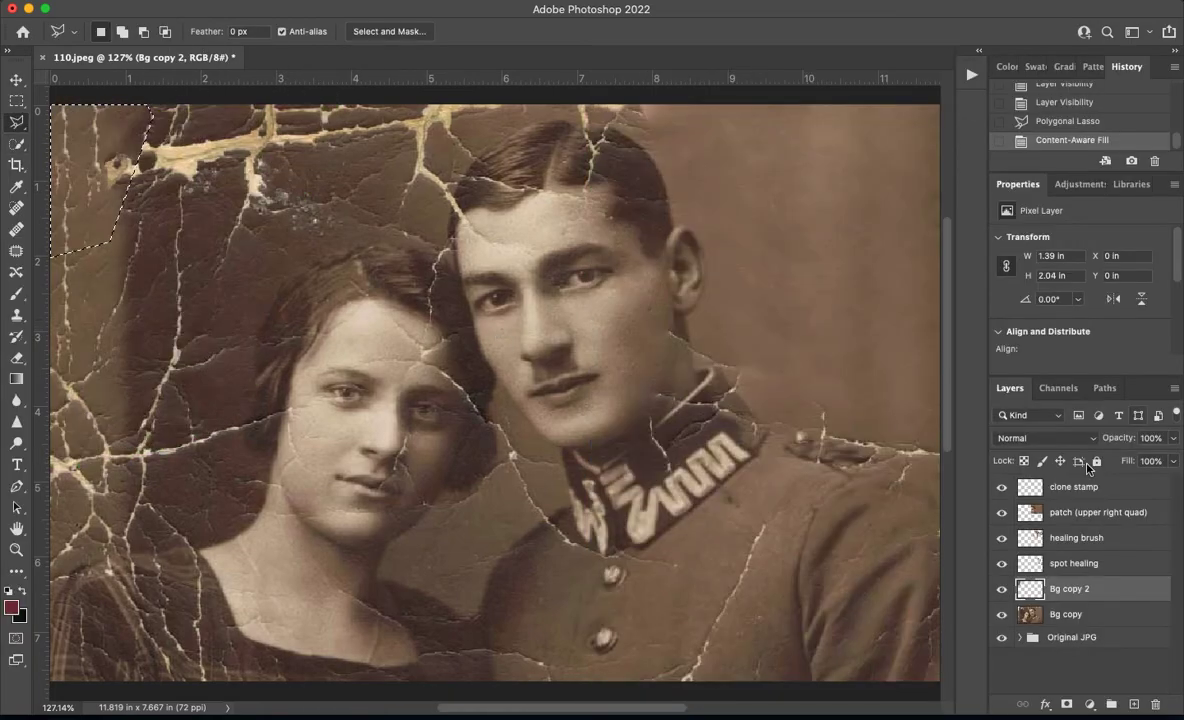
Rename the corner fill layer "fill - lt up corner", check it hidden and shown, and clear the selection
double_click(1072, 588)
text(conta)
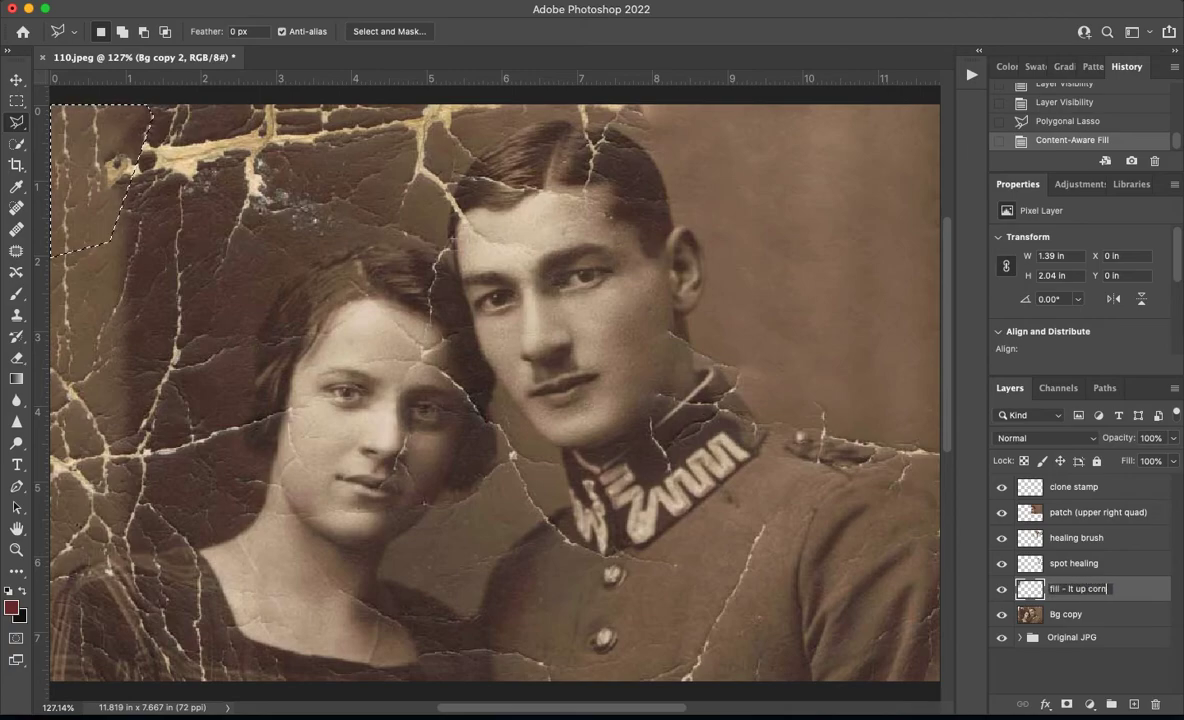
key(Return)
click(1000, 592)
click(1000, 592)
key(super+d)
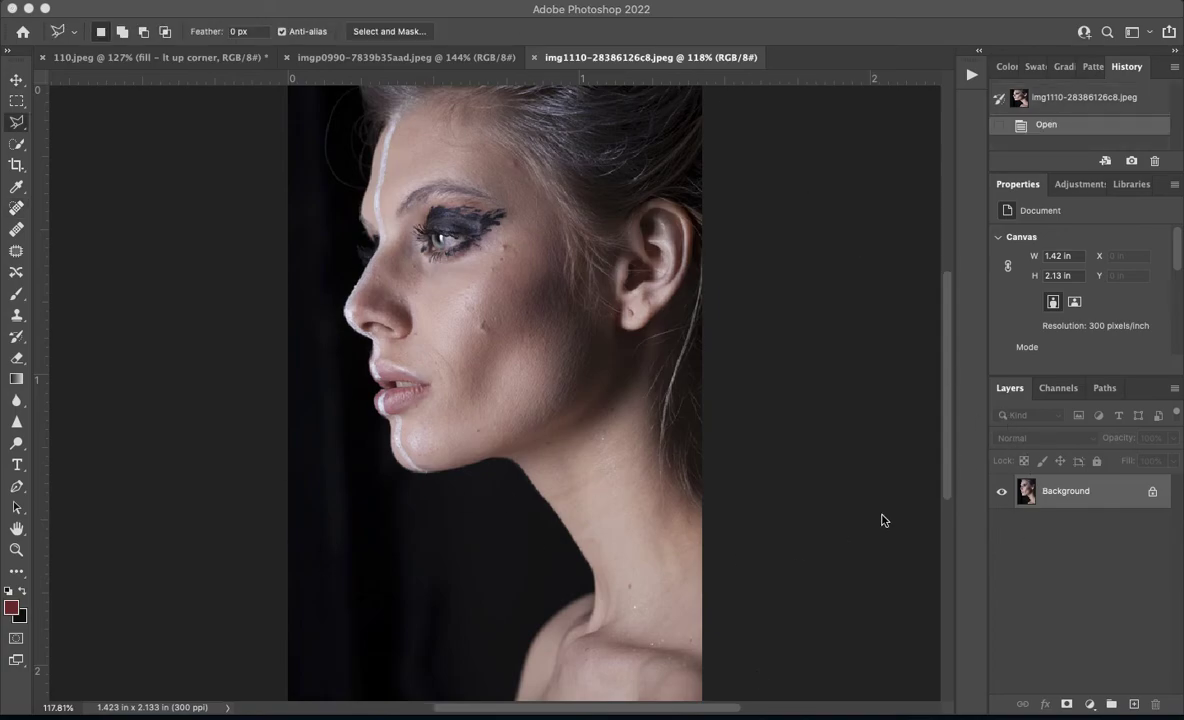
right_click(1081, 506)
click(1111, 495)
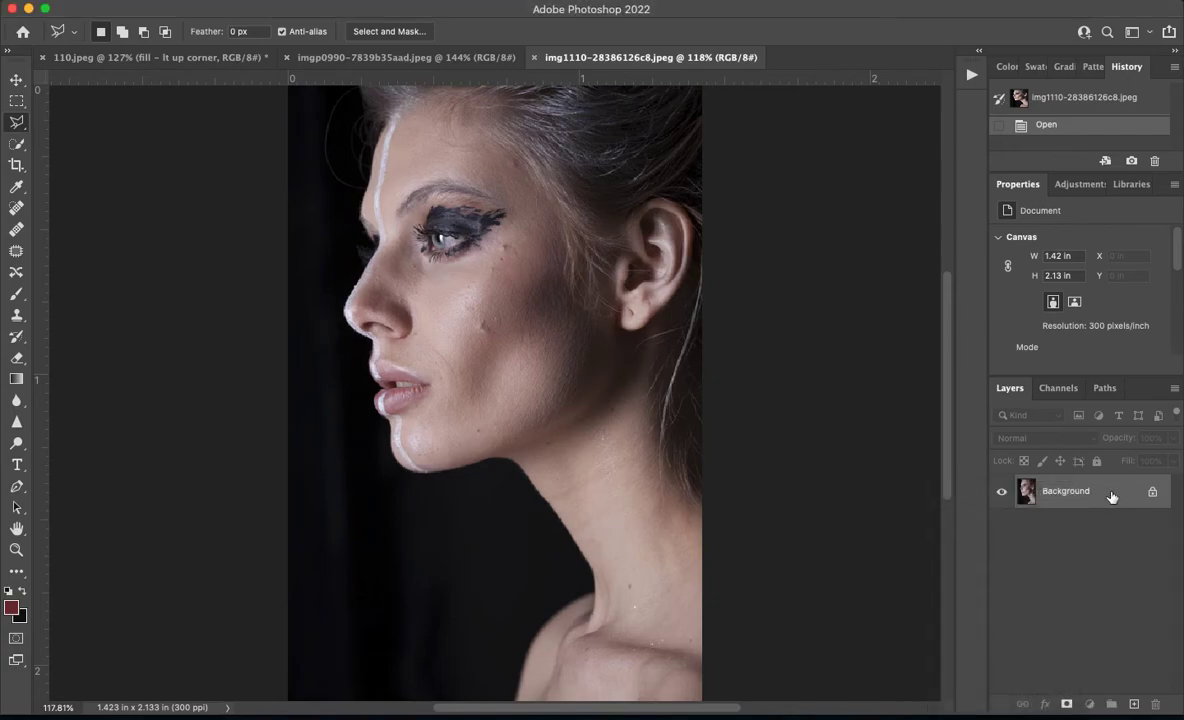
key(super+j)
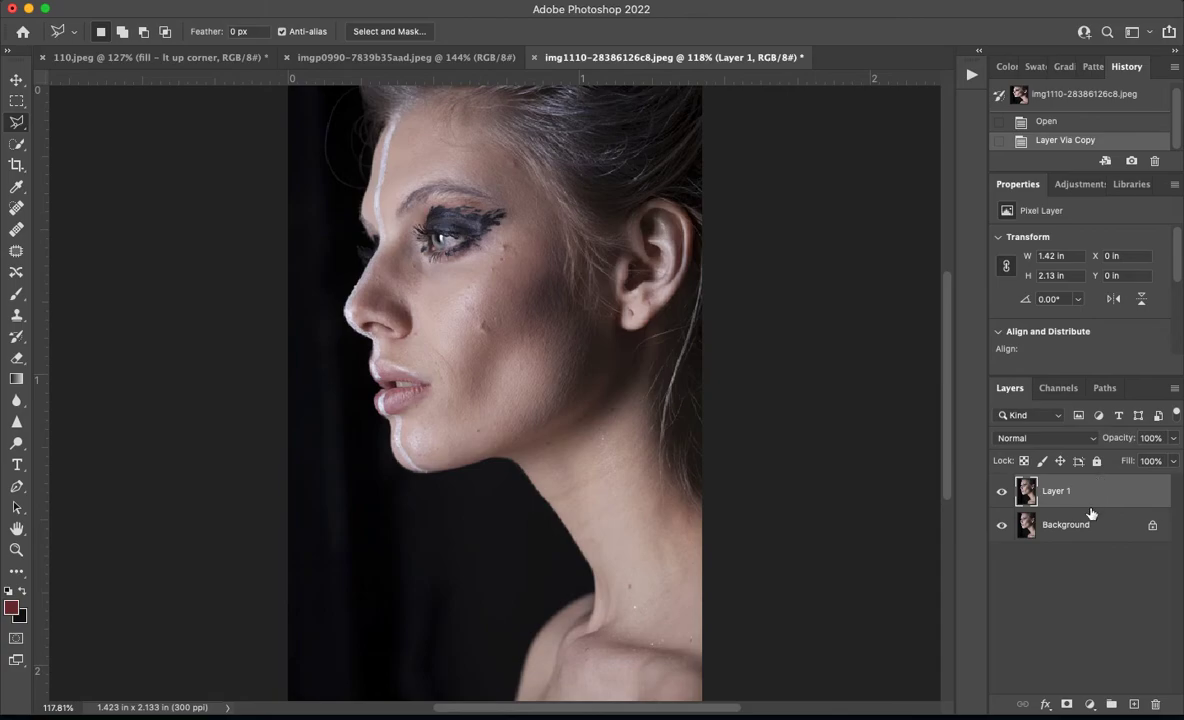
Place the original Background layer in a new group beneath Layer 1, then collapse and hide the group
click(1111, 704)
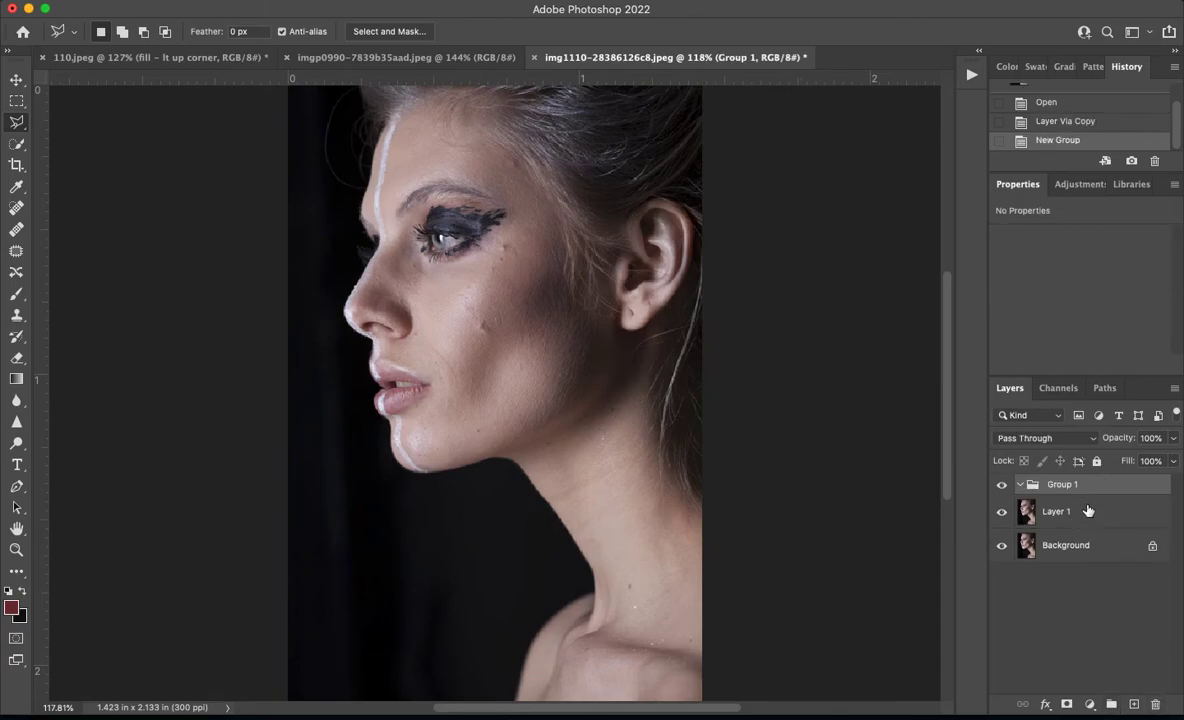
double_click(1090, 545)
key(Return)
mouse_move(1083, 545)
mouse_down()
mouse_move(1070, 486)
mouse_move(1066, 561)
mouse_up()
click(1002, 521)
click(1002, 521)
click(1020, 519)
click(1002, 519)
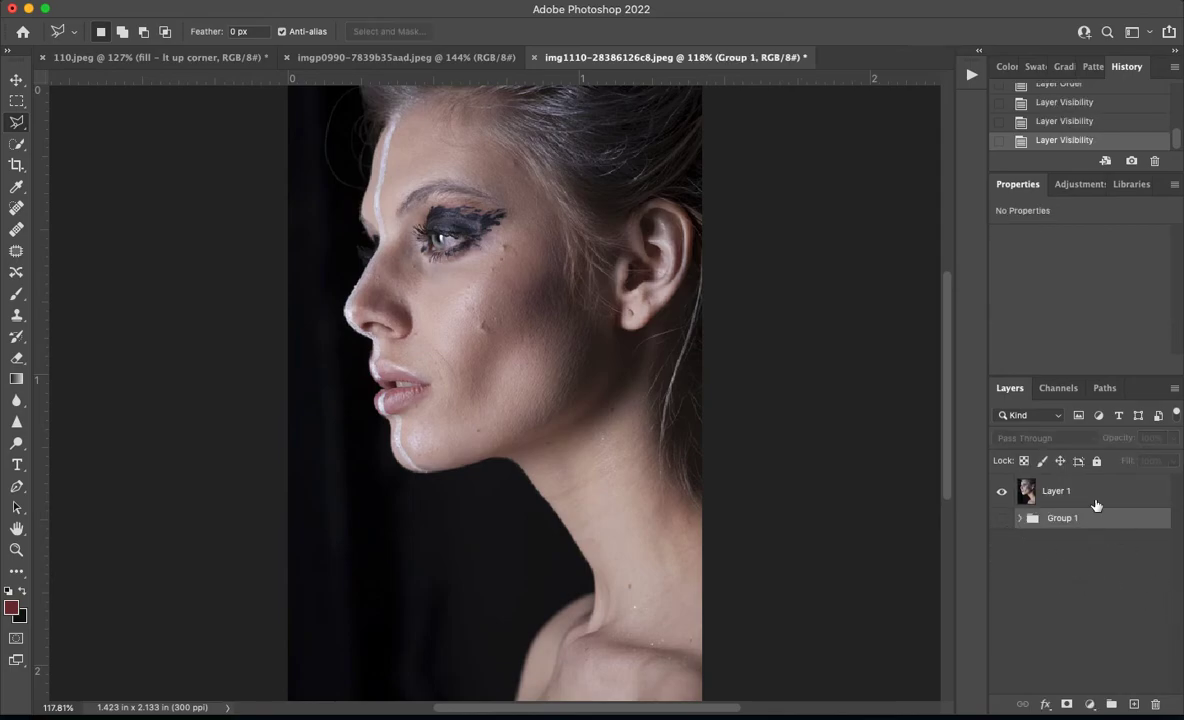
Add an empty layer above Layer 1 and name it "spot healing"
click(1096, 500)
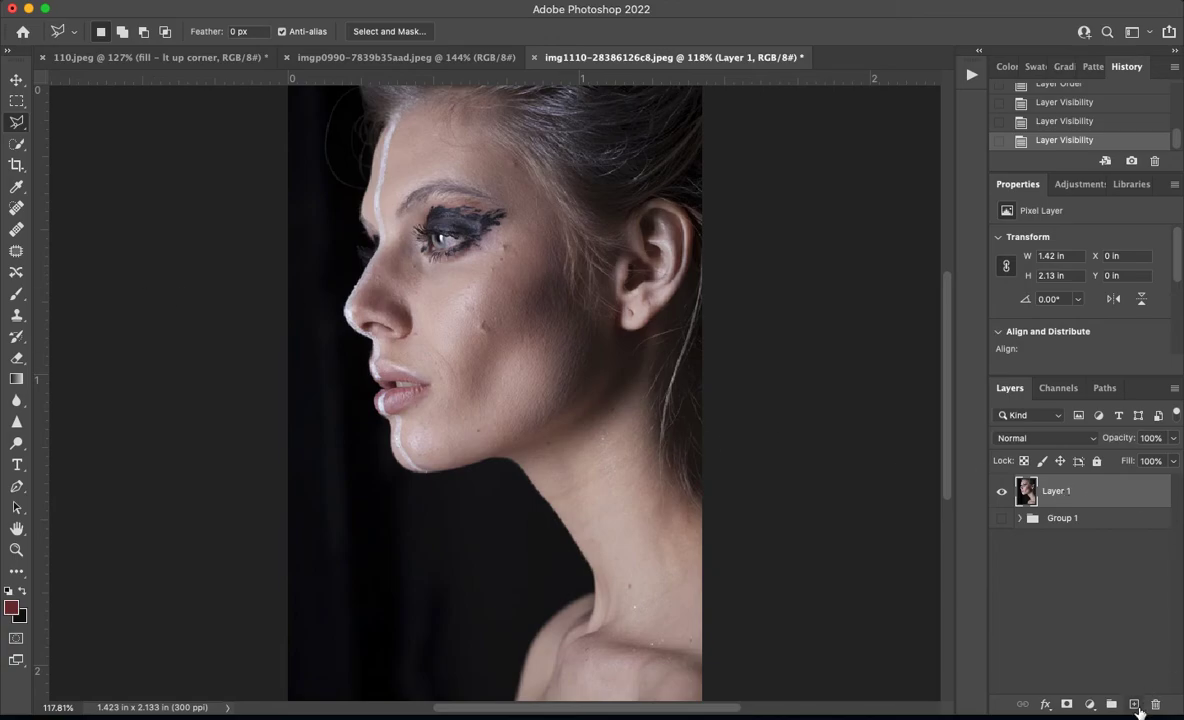
click(1134, 704)
text(sp)
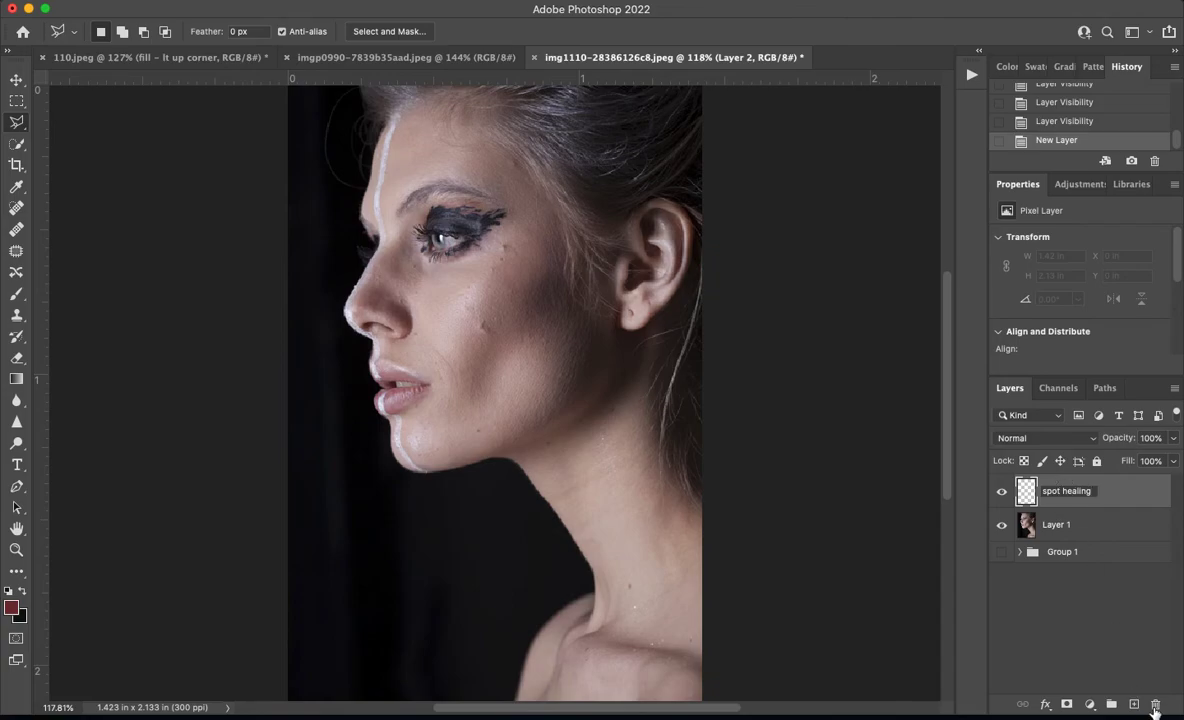
text(ot healing)
key(Return)
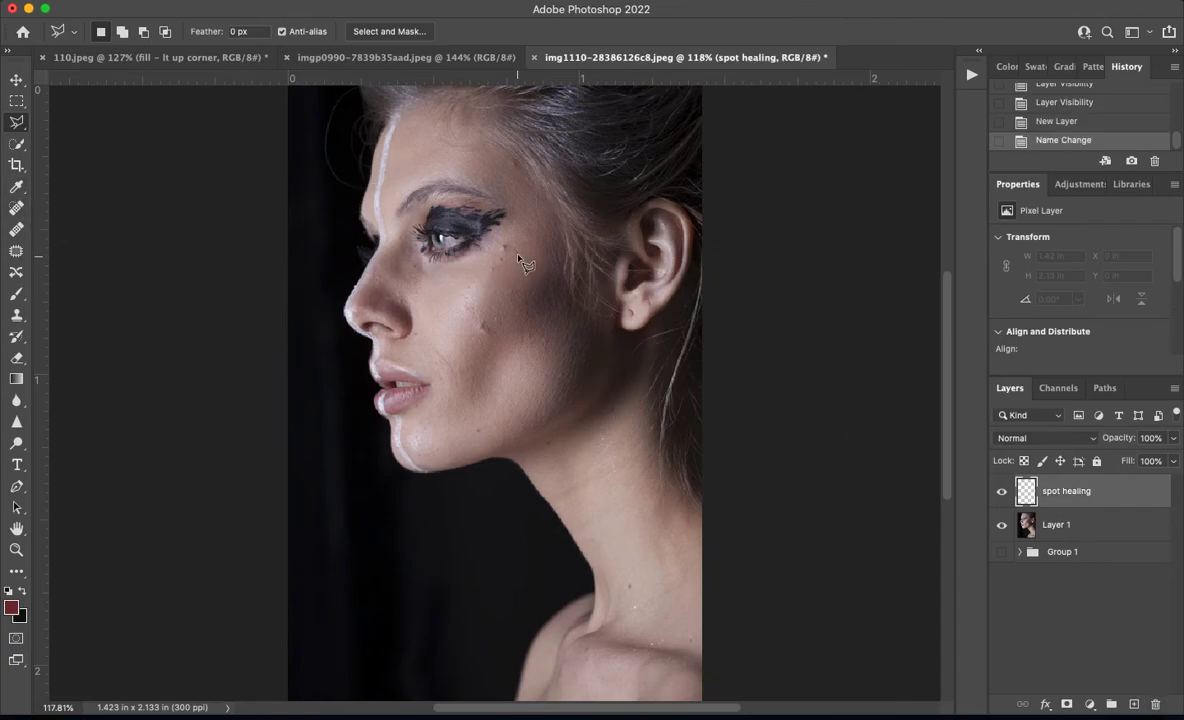
Remove the moles beside the eye makeup and on the cheek with the Spot Healing Brush
click(19, 203)
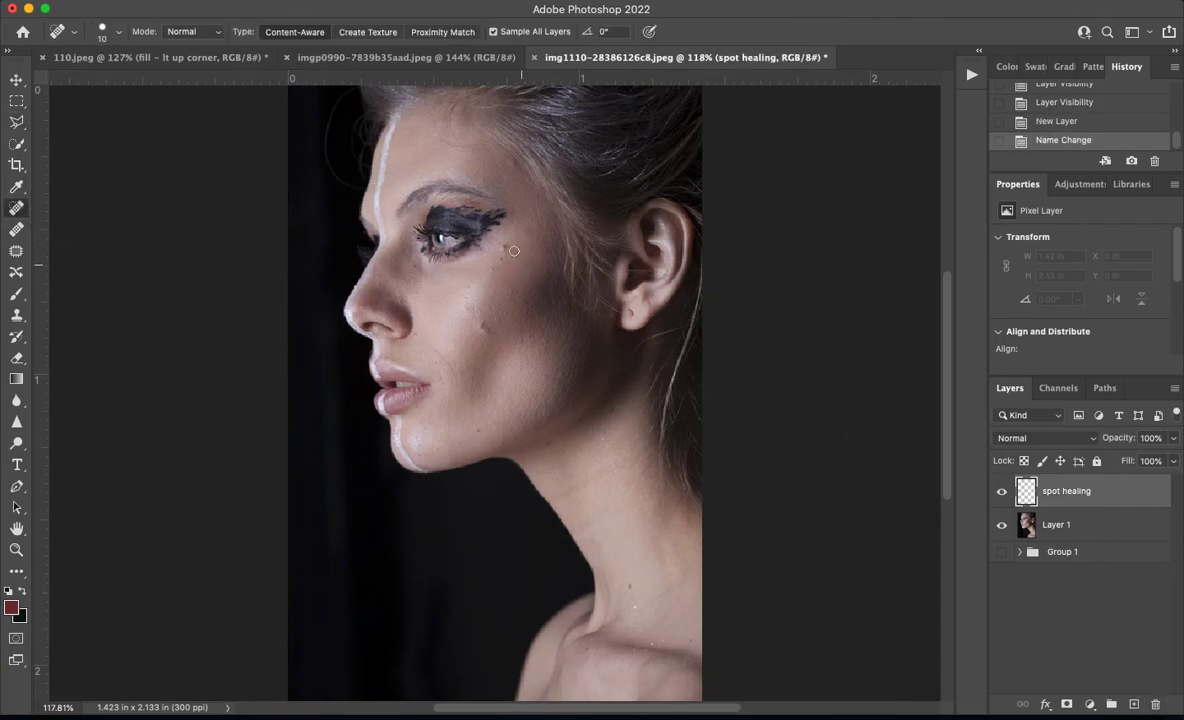
scroll(513, 244, up, 5)
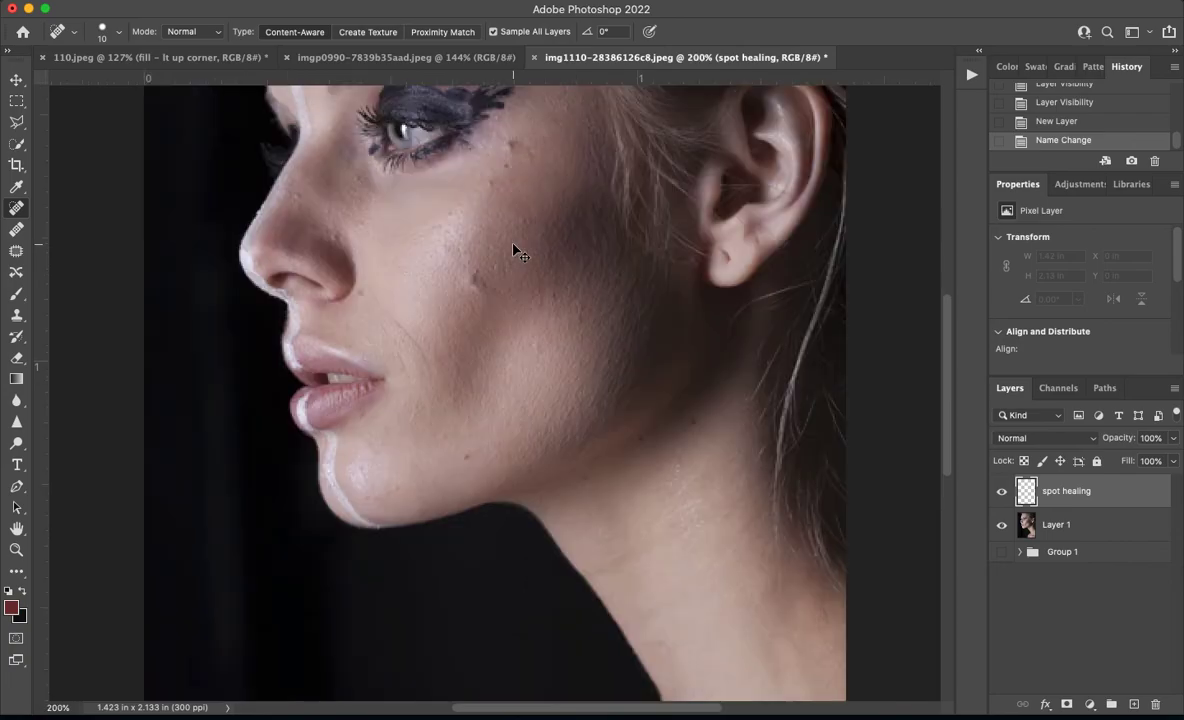
scroll(568, 225, up, 3)
scroll(592, 349, down, 2)
drag(605, 454, 597, 494)
click(558, 298)
click(562, 301)
click(563, 316)
click(503, 502)
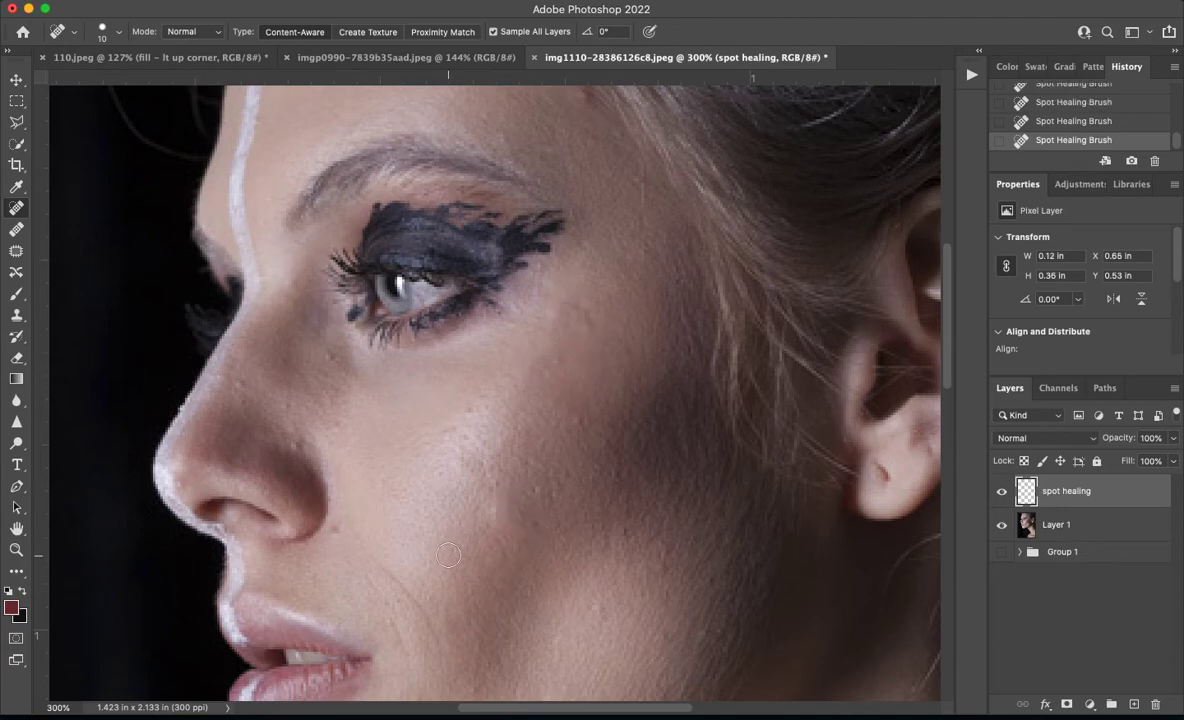
Spot-heal the blemishes on the side of the nose and the fine line between the cheek and mouth corner
click(287, 442)
click(275, 415)
scroll(576, 515, down, 5)
mouse_move(415, 500)
mouse_down()
mouse_move(384, 432)
mouse_move(390, 445)
mouse_up()
key(super+z)
click(427, 512)
drag(400, 513, 378, 492)
scroll(436, 500, up, 3)
scroll(436, 500, right, 2)
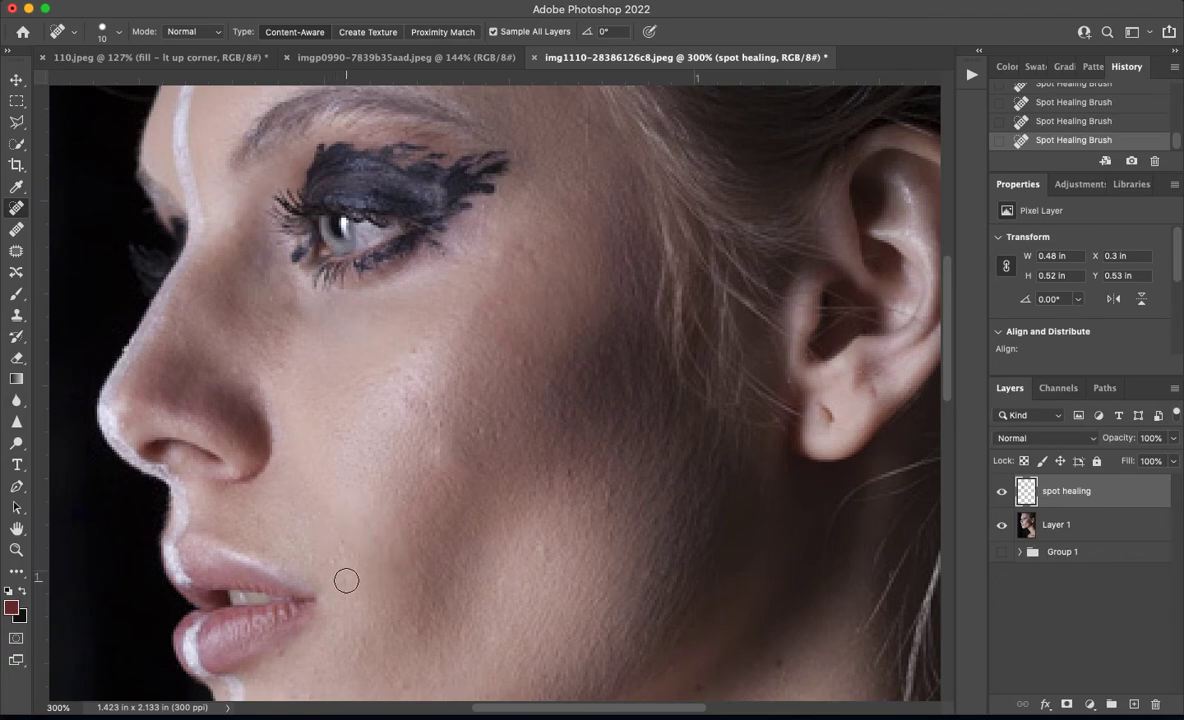
click(343, 540)
Add a layer named "healing brush" and heal the dark mole at the temple near the hairline with the Healing Brush
scroll(525, 500, down, 3)
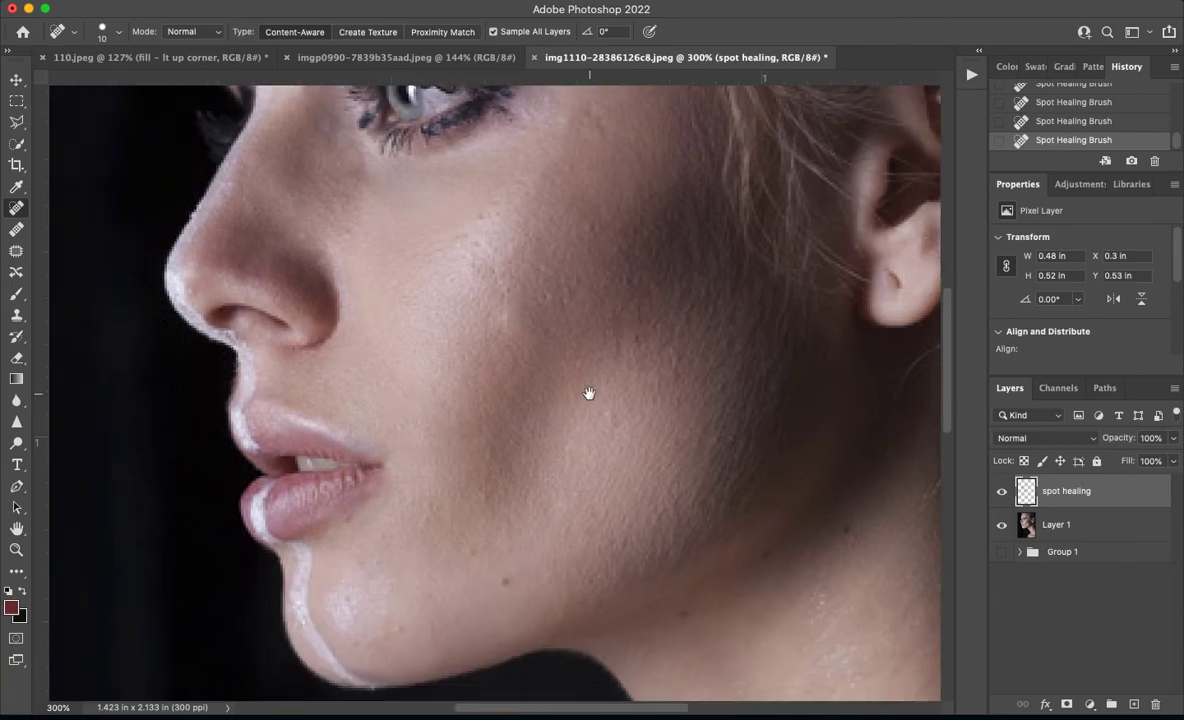
scroll(542, 495, up, 5)
scroll(463, 574, right, 2)
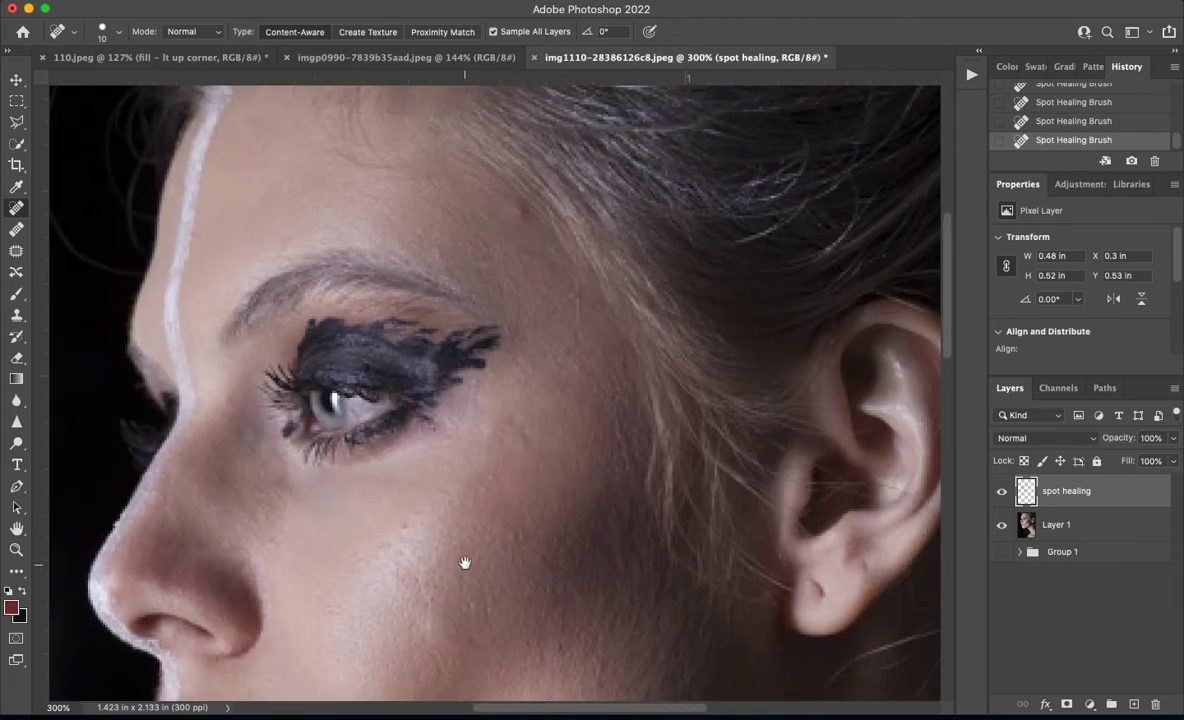
drag(465, 558, 476, 605)
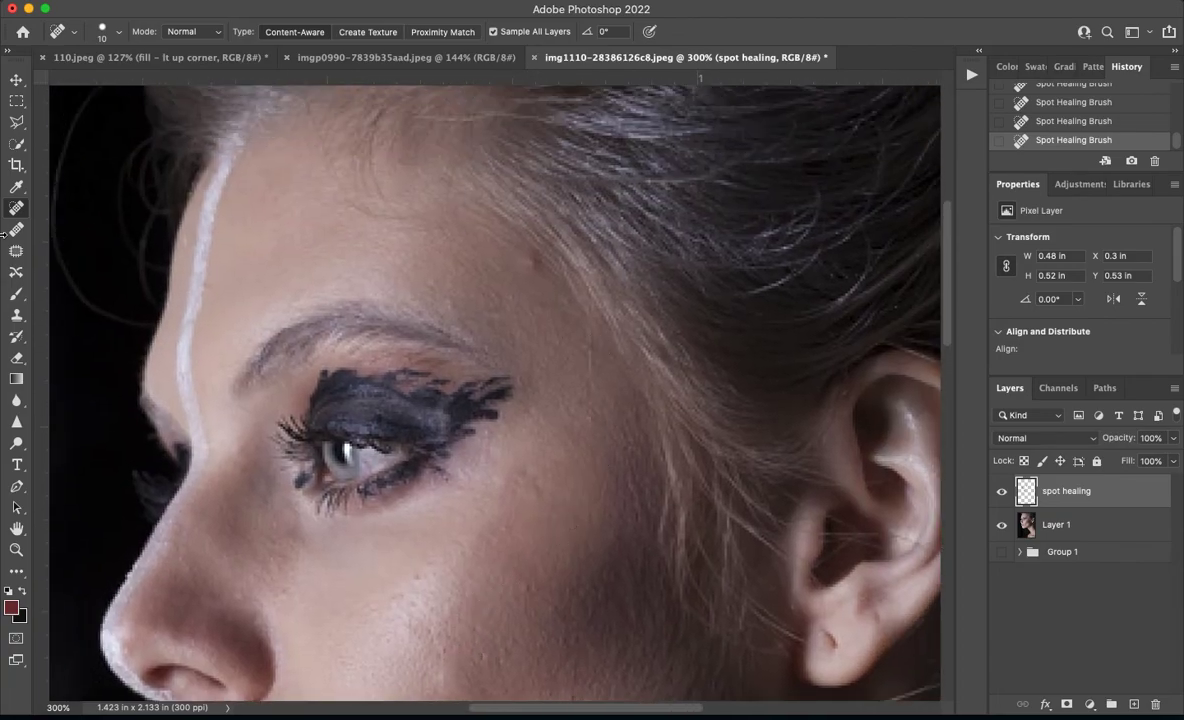
click(17, 227)
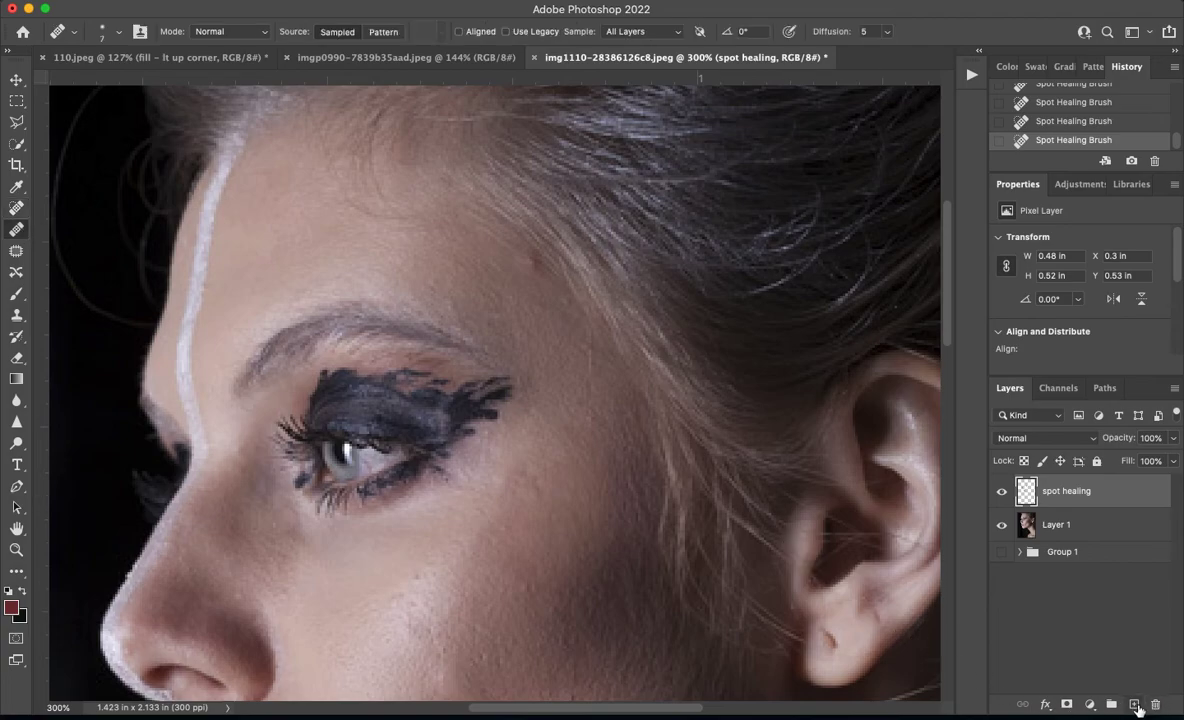
click(1134, 704)
text(healin)
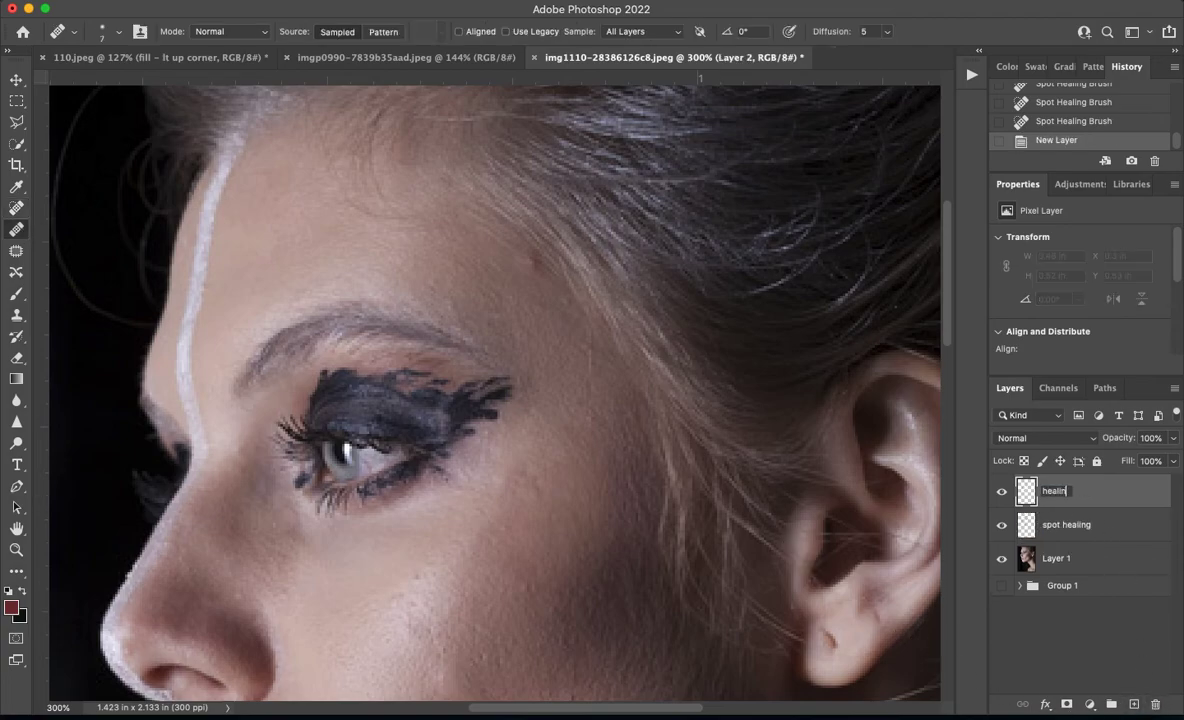
text(g brush)
key(Return)
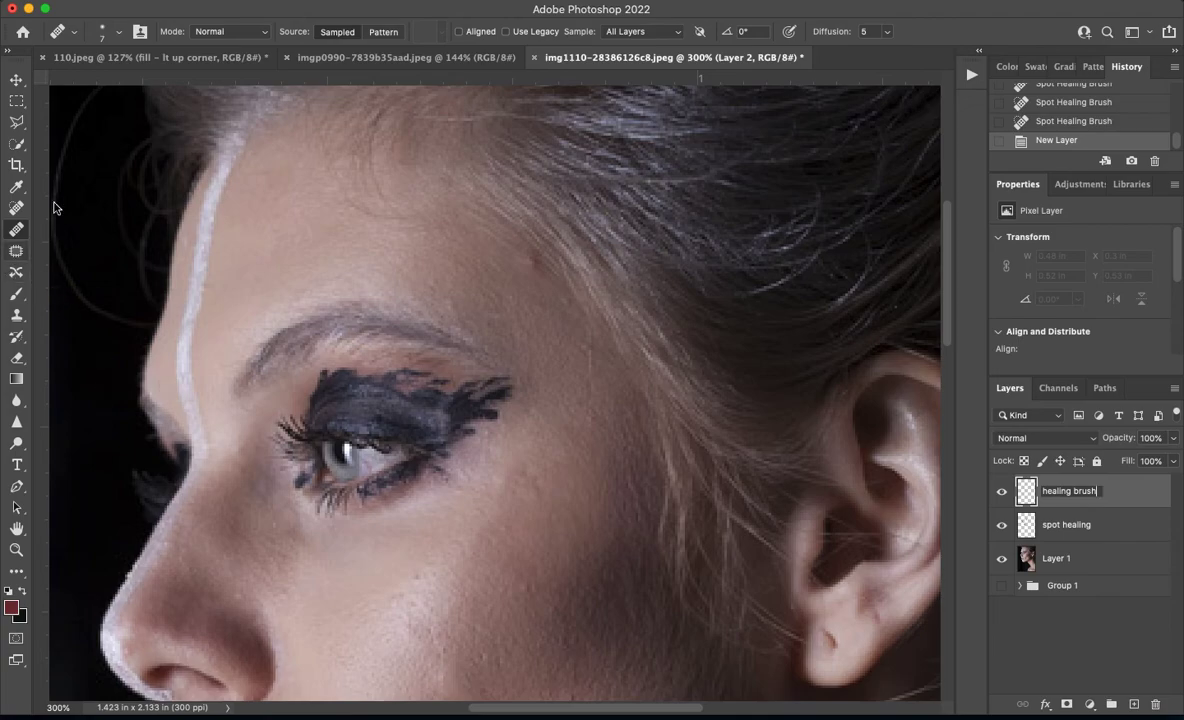
key(Return)
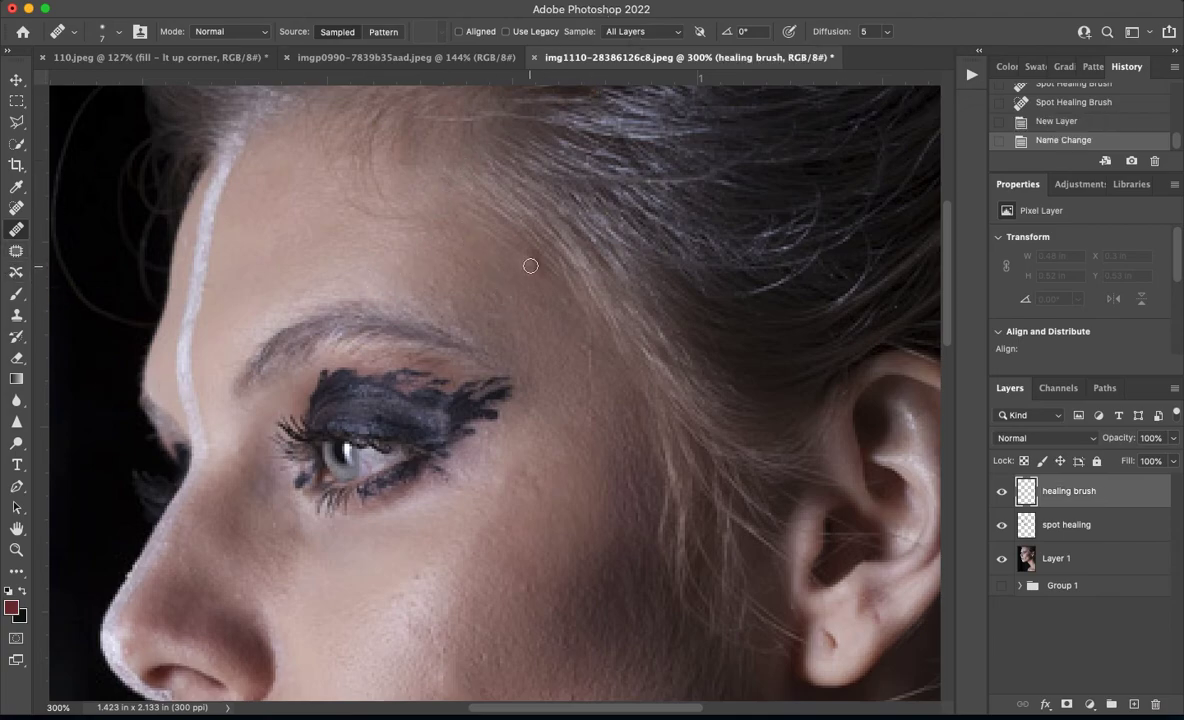
mouse_move(531, 261)
mouse_down()
mouse_move(524, 238)
mouse_move(542, 259)
mouse_move(500, 240)
mouse_move(505, 255)
mouse_move(473, 225)
mouse_up()
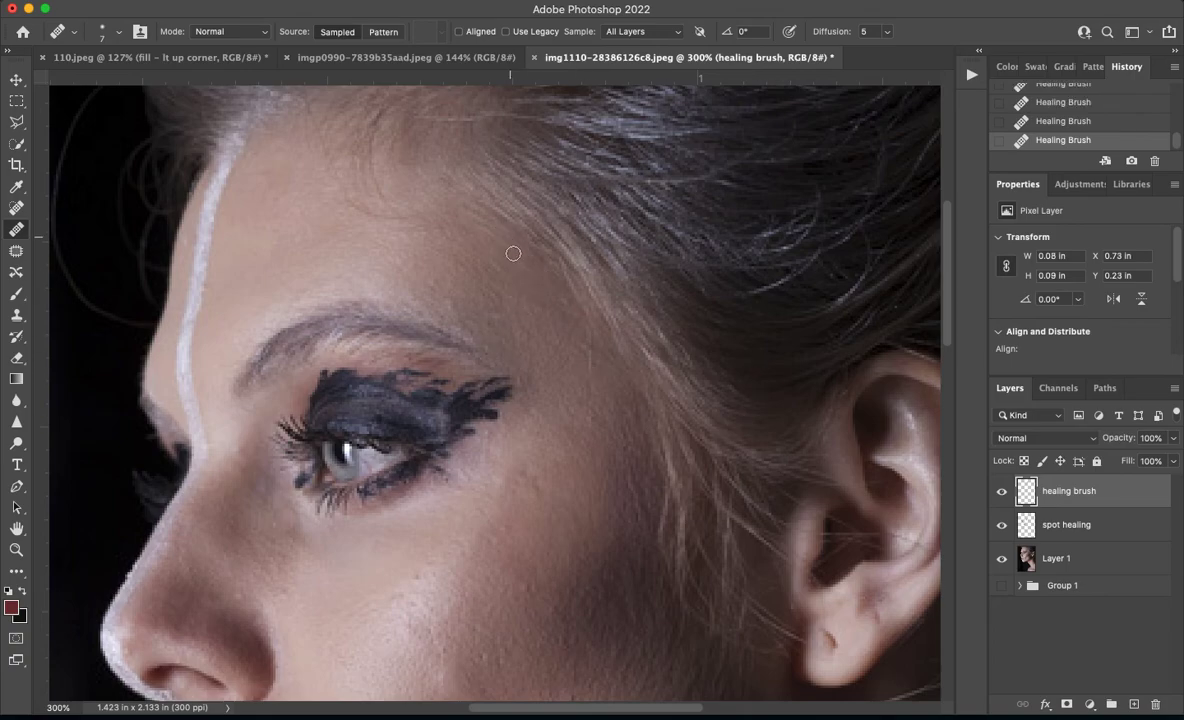
Enlarge the Healing Brush to 10 px and heal the uneven skin along the cheek highlight beside the nose on the "healing brush" layer
drag(512, 552, 661, 246)
drag(658, 430, 487, 220)
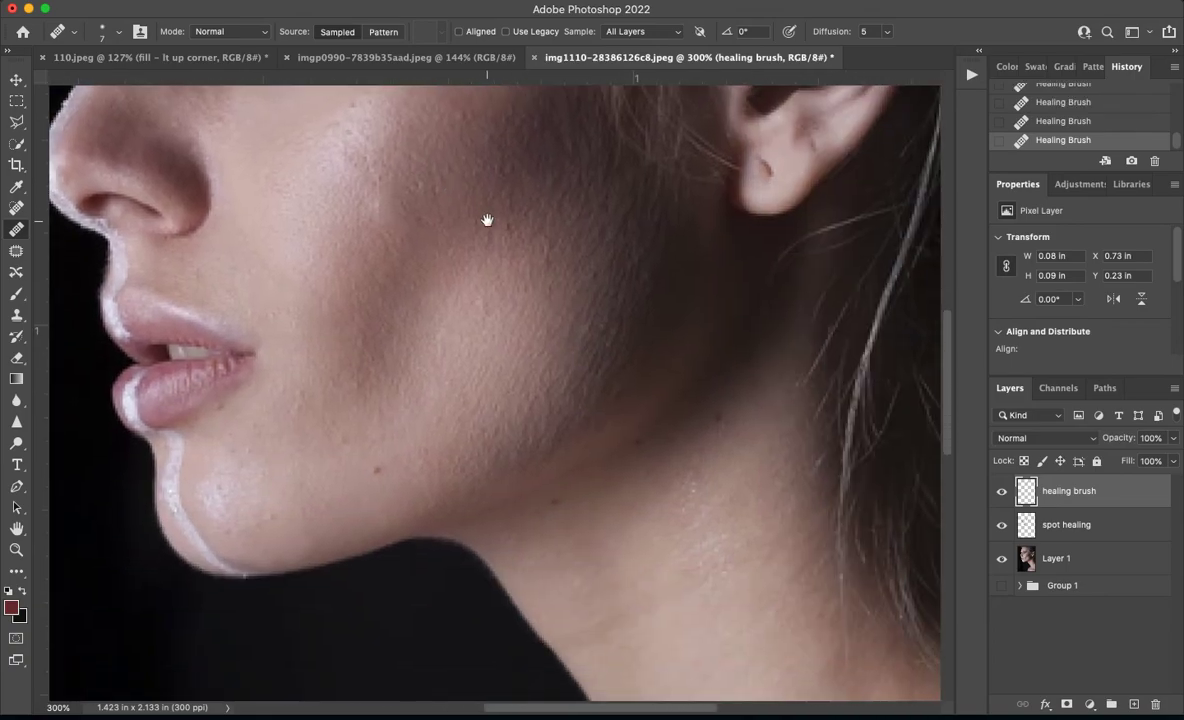
scroll(460, 290, down, 5)
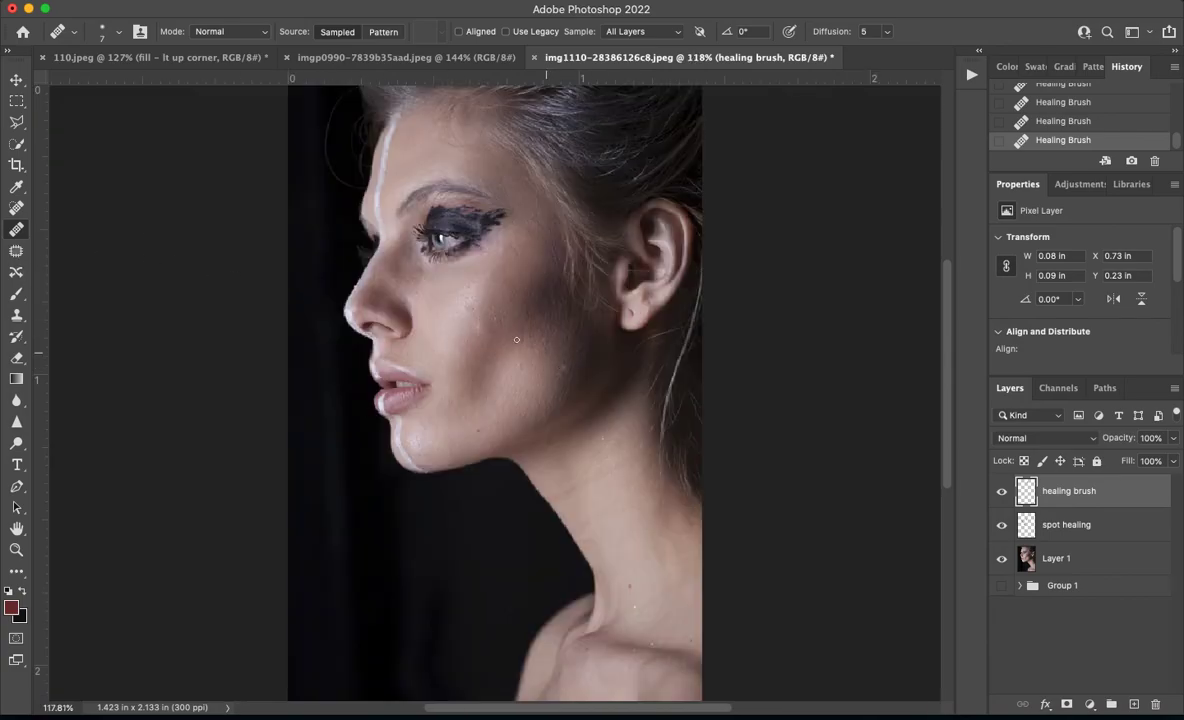
scroll(505, 329, up, 3)
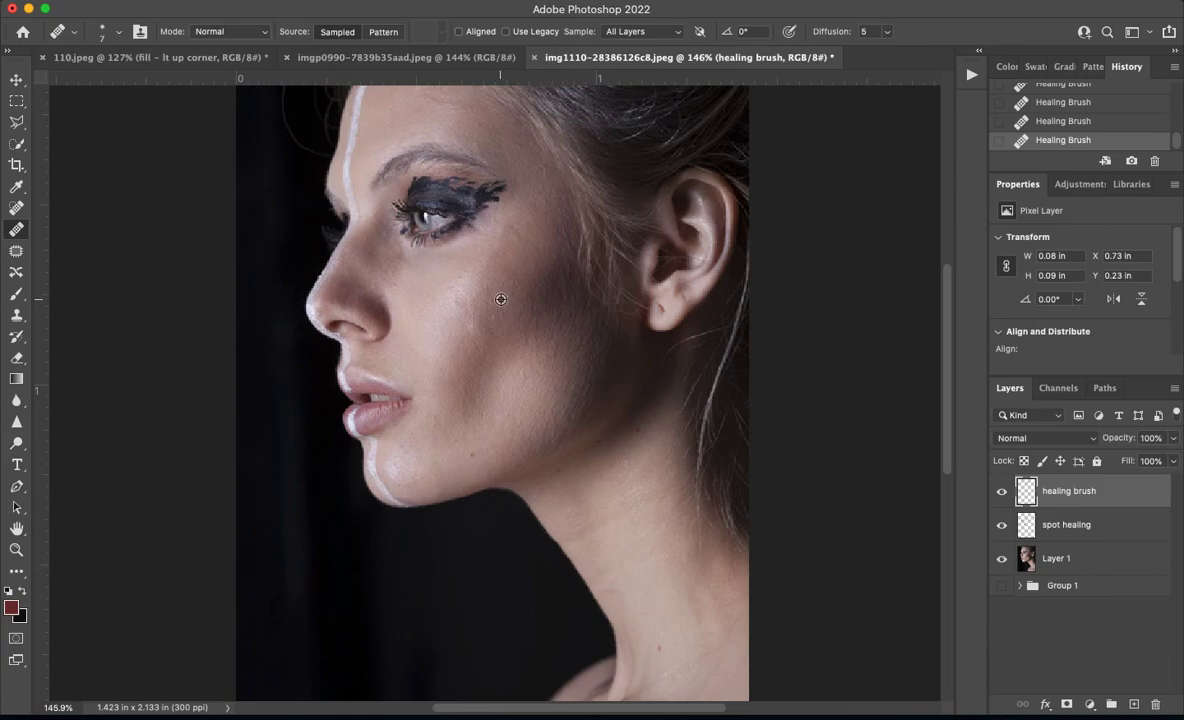
scroll(501, 299, up, 4)
key(bracketright)
key(bracketright)
mouse_move(452, 311)
mouse_down()
mouse_move(427, 320)
mouse_move(459, 324)
mouse_up()
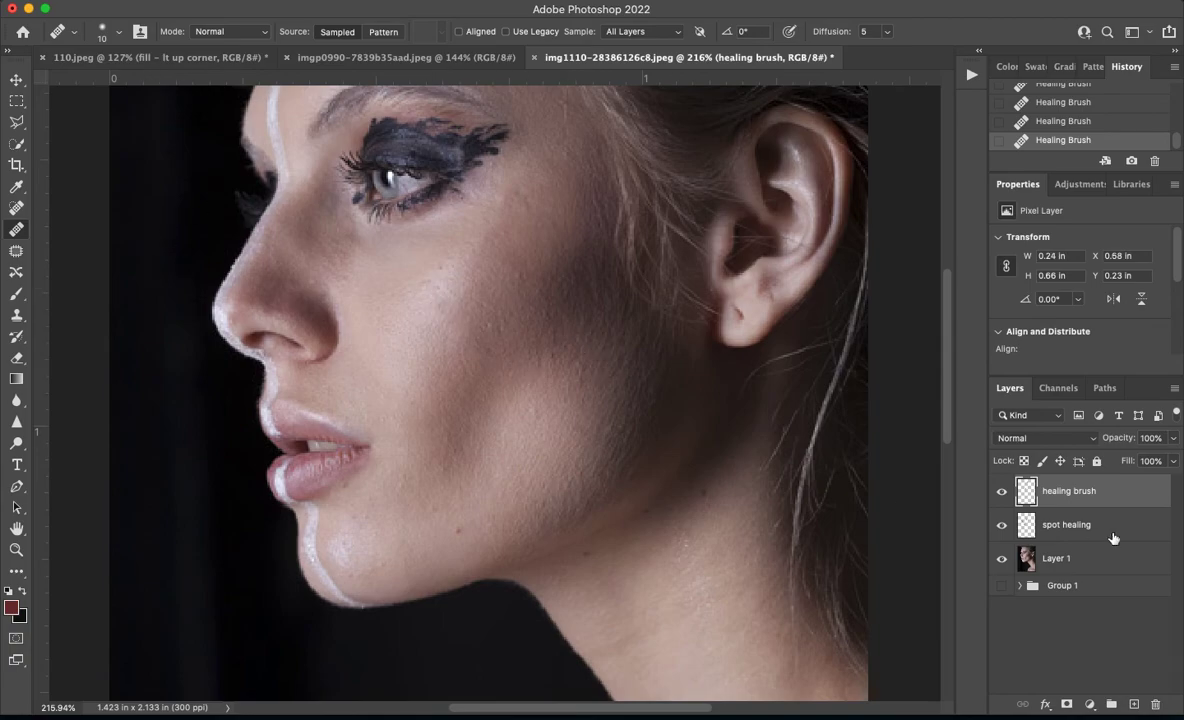
On the "spot healing" layer, remove the small blemishes across the upper cheek below the eye with the Spot Healing Brush
key(alt+bracketleft)
key(shift+j)
click(452, 298)
click(455, 282)
click(491, 302)
click(521, 272)
click(426, 275)
Spot-heal the blemishes beside the outer eye makeup, on the lower cheek and on the chin, and undo the last healing stroke
click(502, 201)
drag(491, 178, 490, 164)
drag(534, 411, 549, 401)
click(581, 367)
click(358, 576)
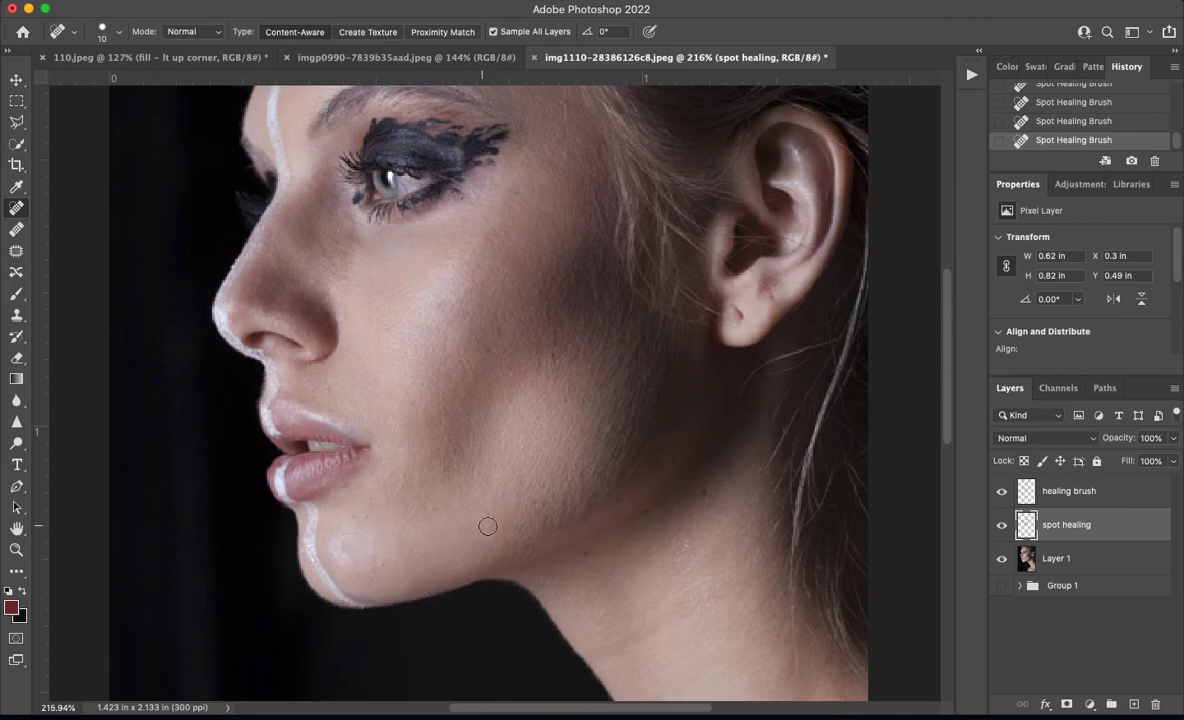
key(super+z)
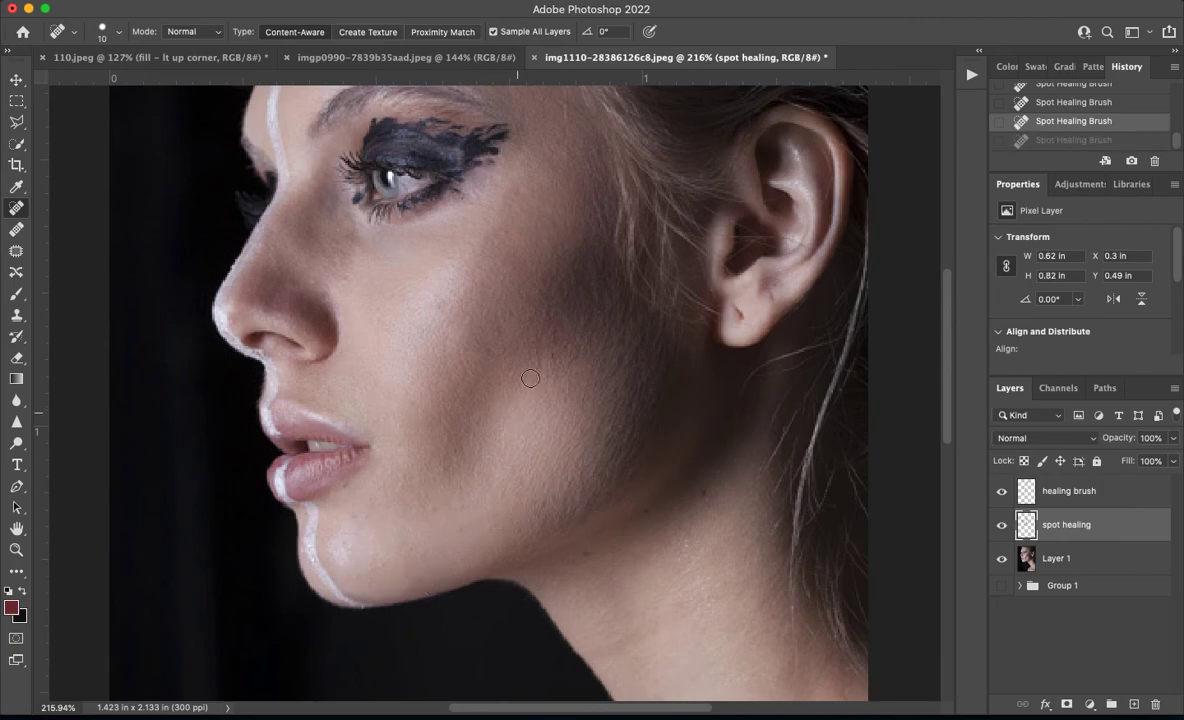
drag(526, 336, 574, 478)
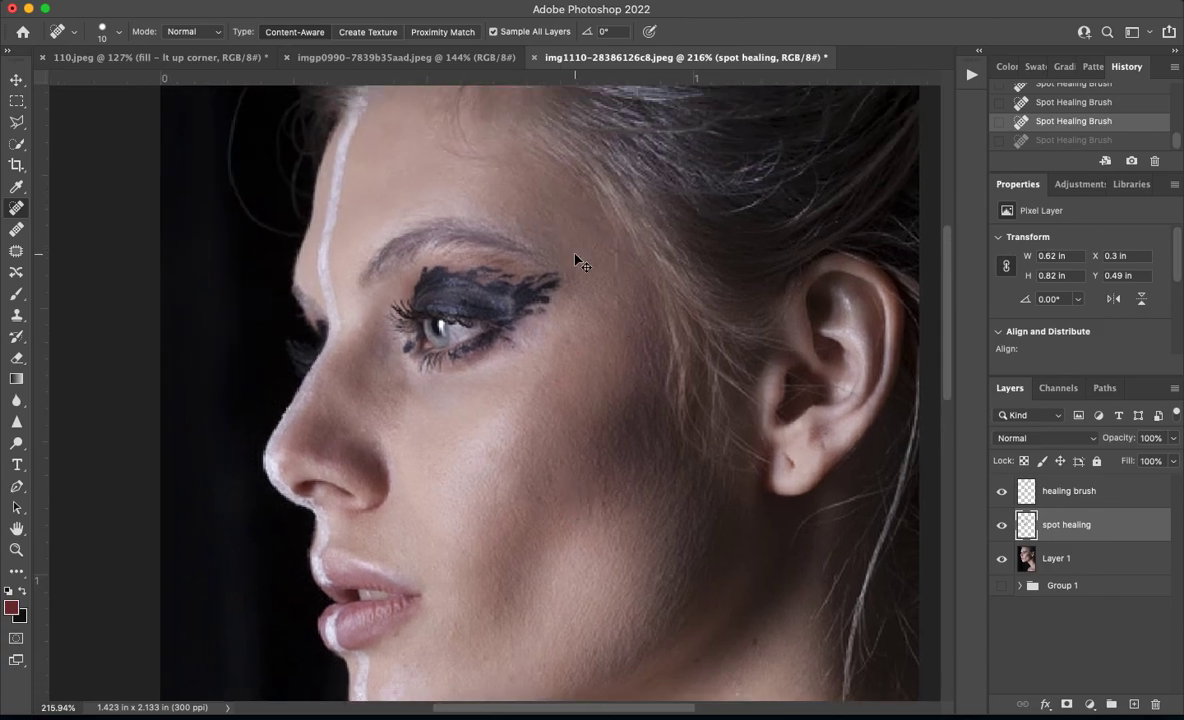
scroll(577, 262, down, 3)
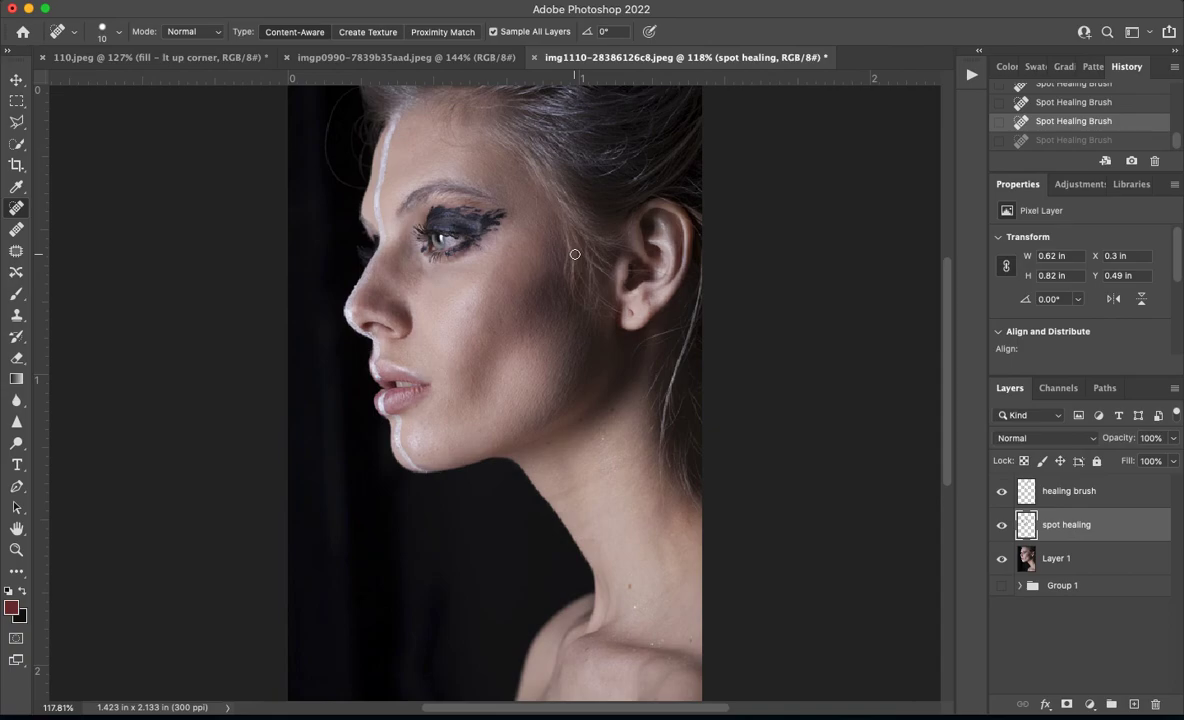